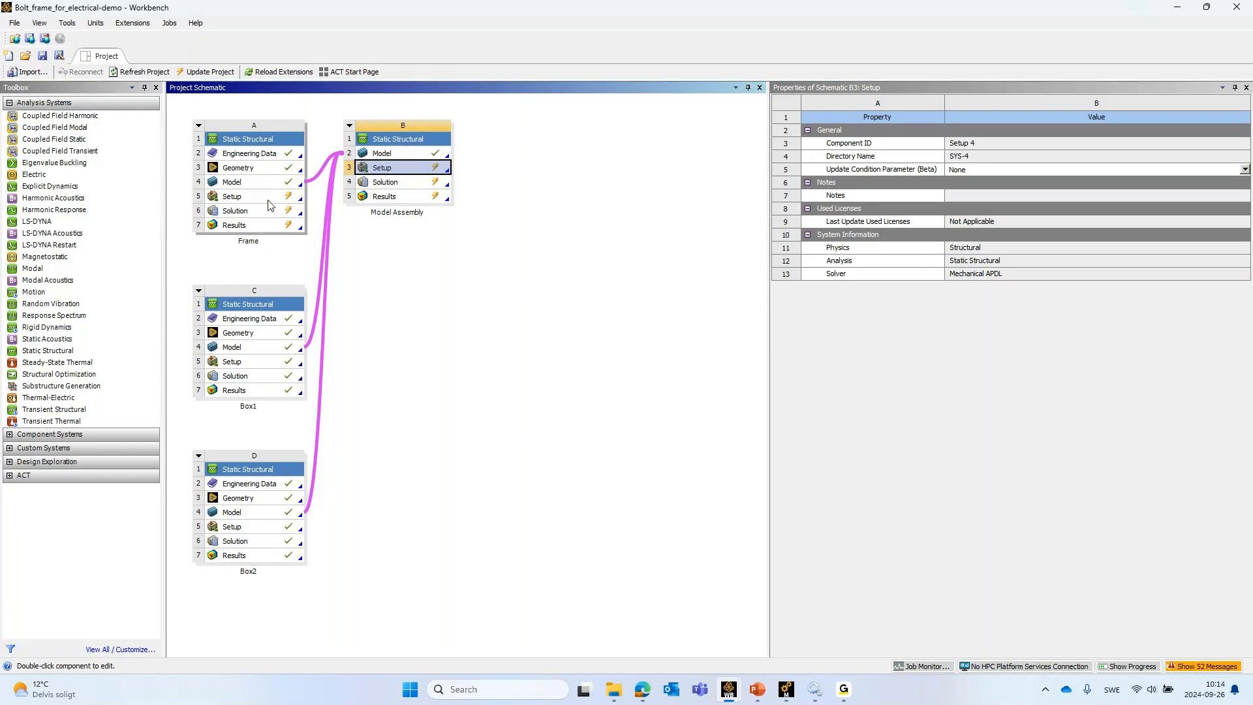
Open the setup of the Frame static structural system in Mechanical and expand its list of geometry bodies
double_click(247, 196)
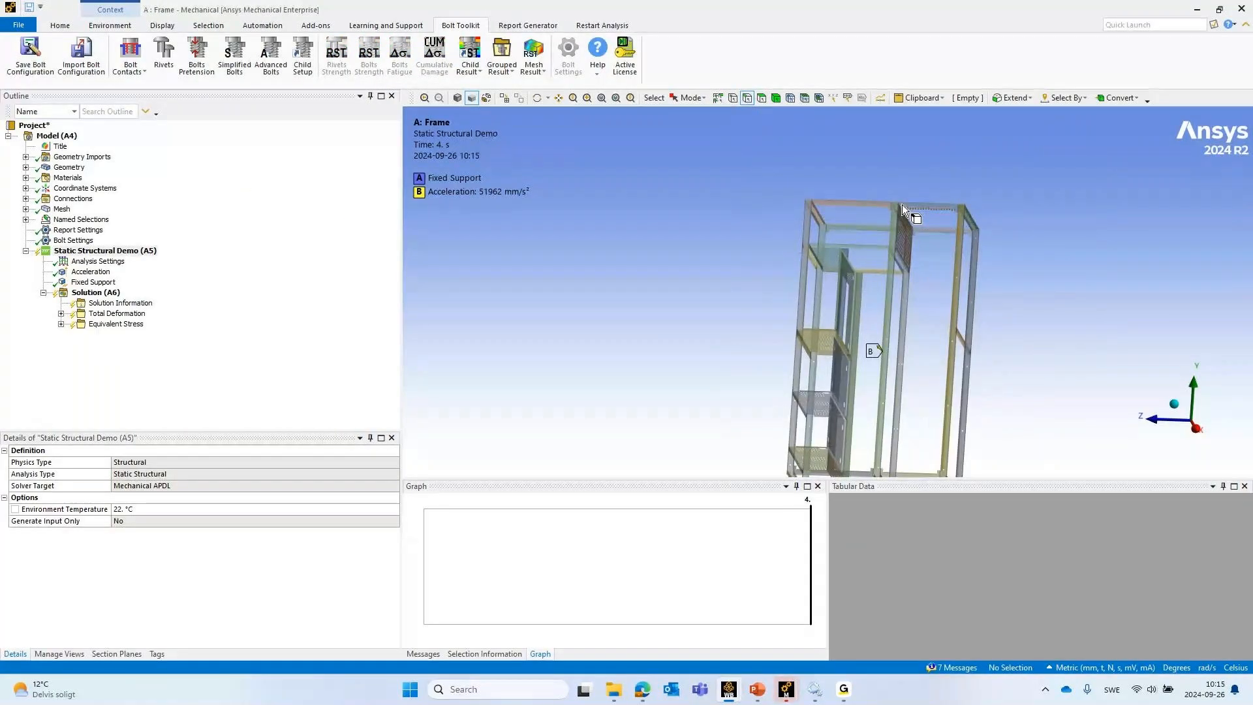
middle_click_drag(902, 205, 805, 237)
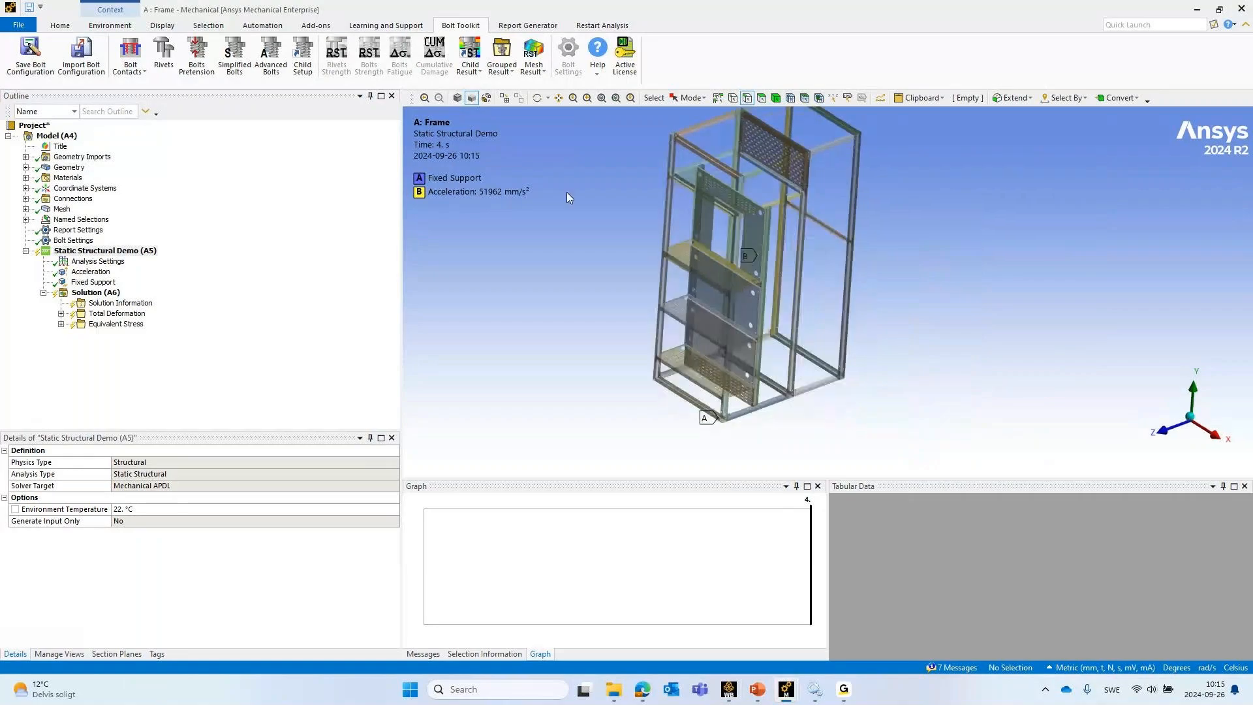
left_click(25, 167)
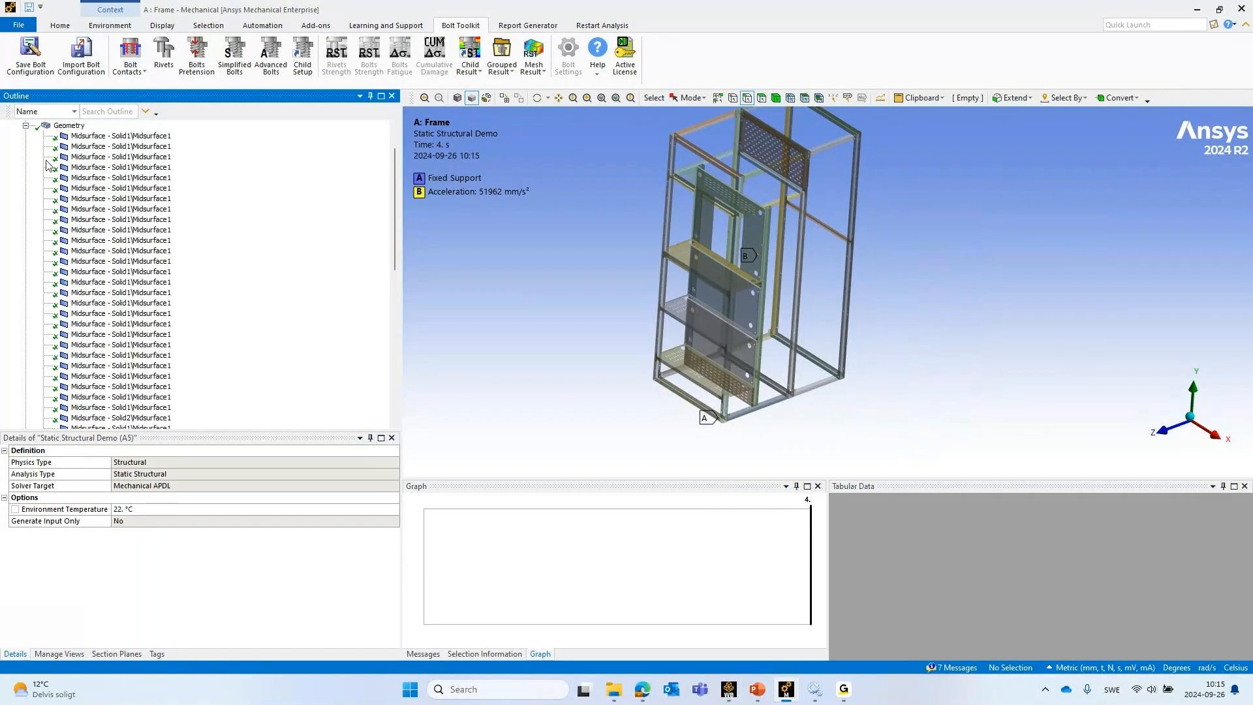
Highlight the first midsurface body in the model and inspect the frame corner beside the upper perforated panel
left_click(102, 136)
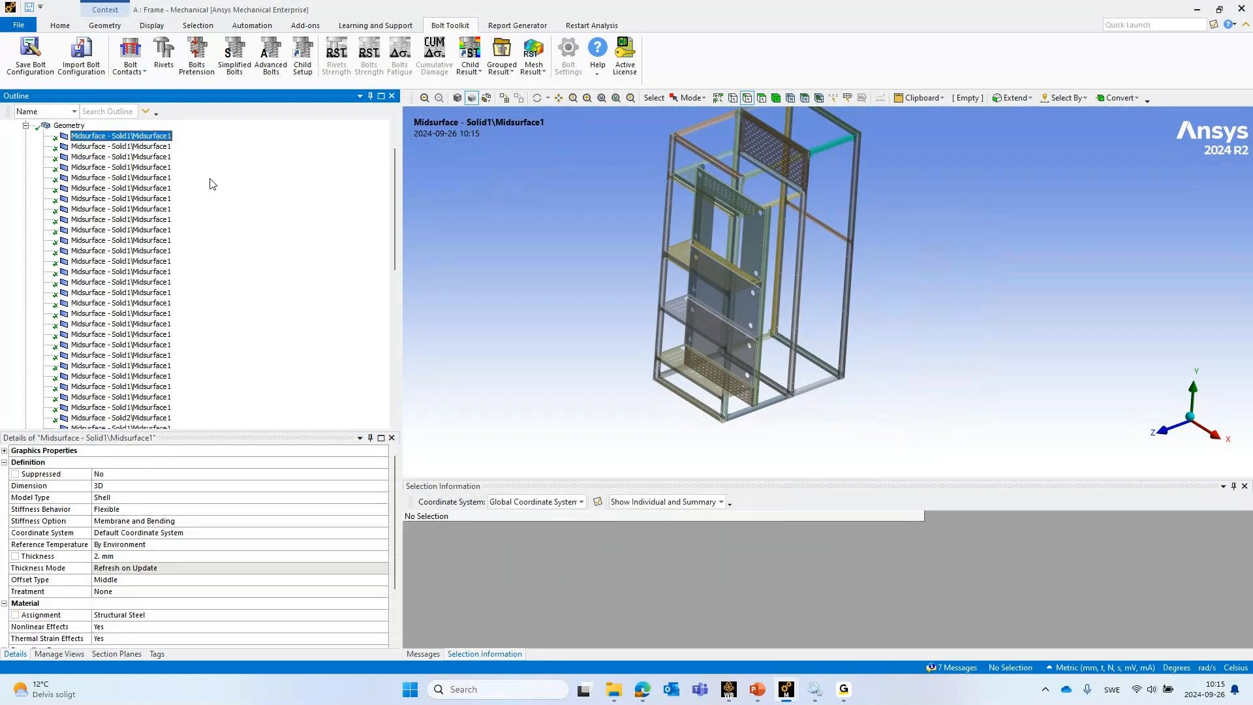
scroll(895, 313, "up", 5)
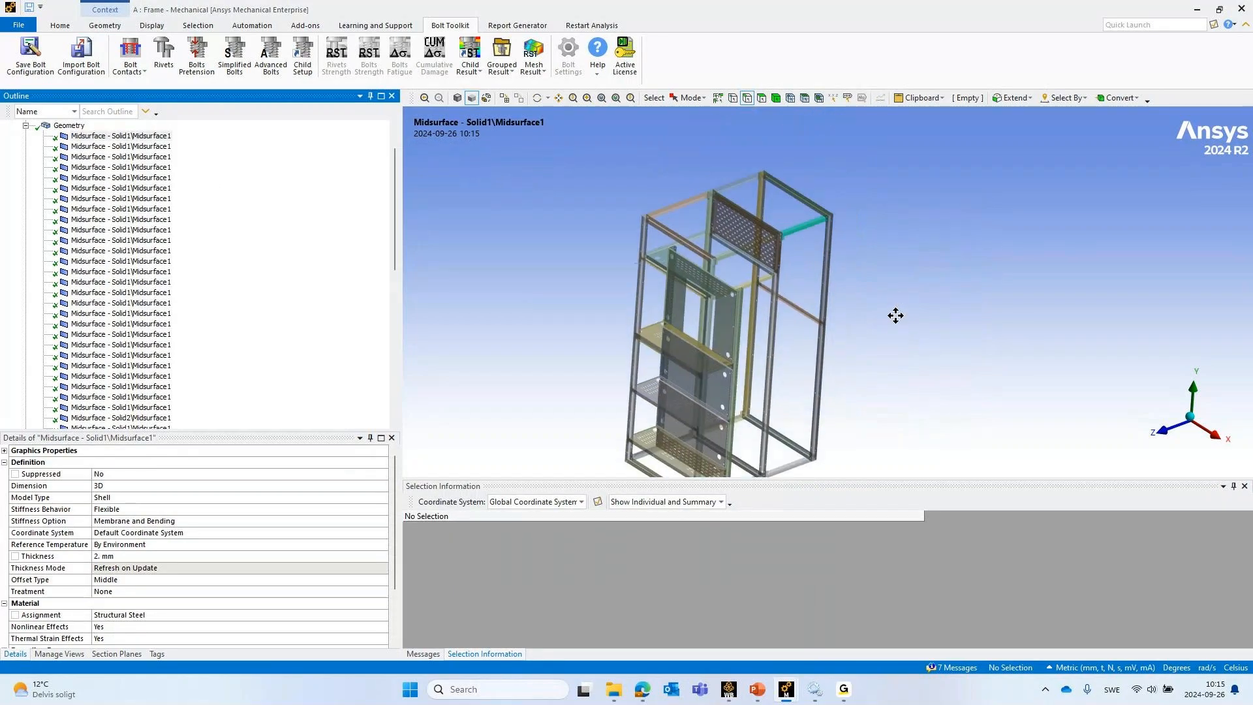
scroll(659, 226, "up", 6)
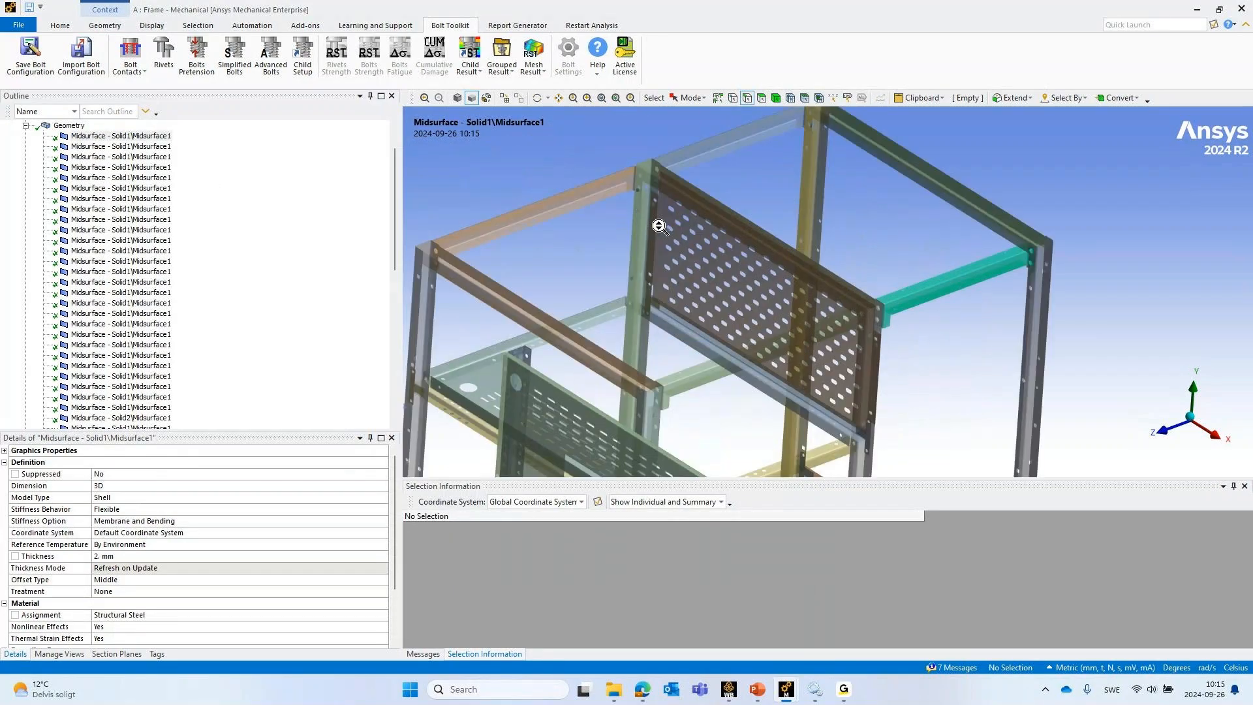
middle_click_drag(637, 232, 921, 390, "ctrl")
scroll(777, 334, "up", 4)
left_click(68, 126)
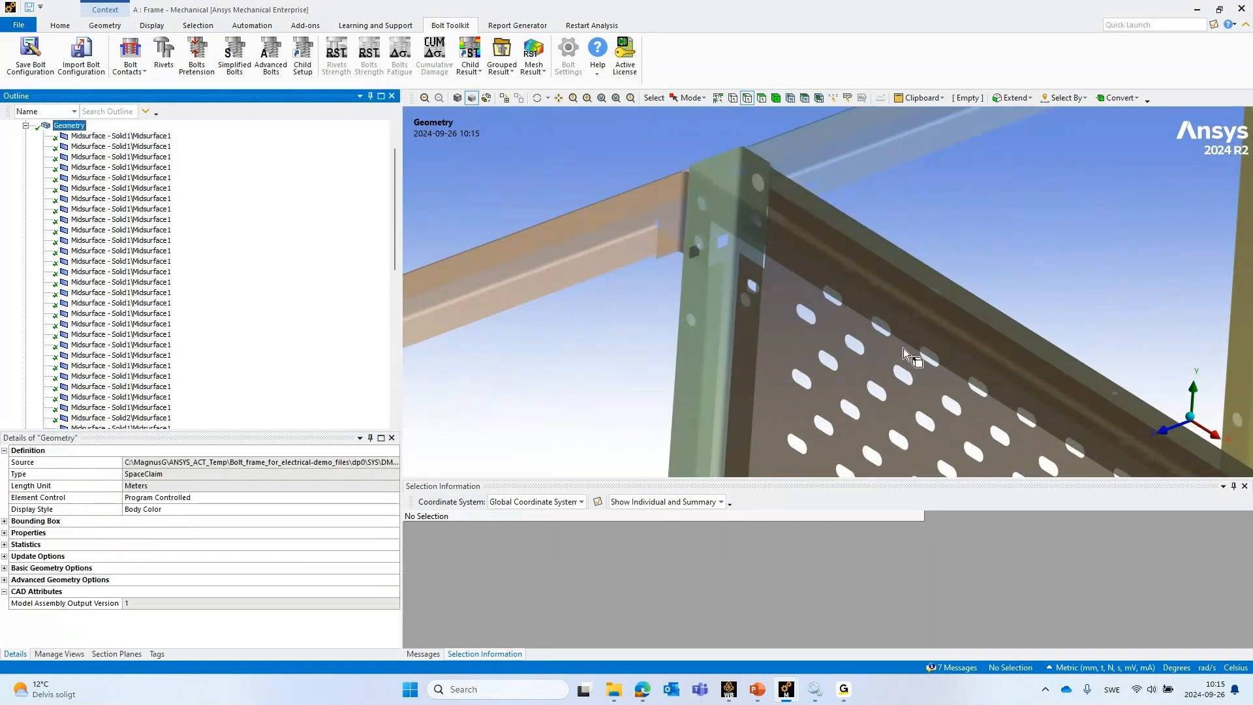
Review the first midsurface body's definition and graphics properties, and select the third body in the geometry list
scroll(777, 288, "down", 5)
middle_click_drag(778, 280, 775, 117, "ctrl")
middle_click_drag(711, 293, 739, 309)
left_click(121, 136)
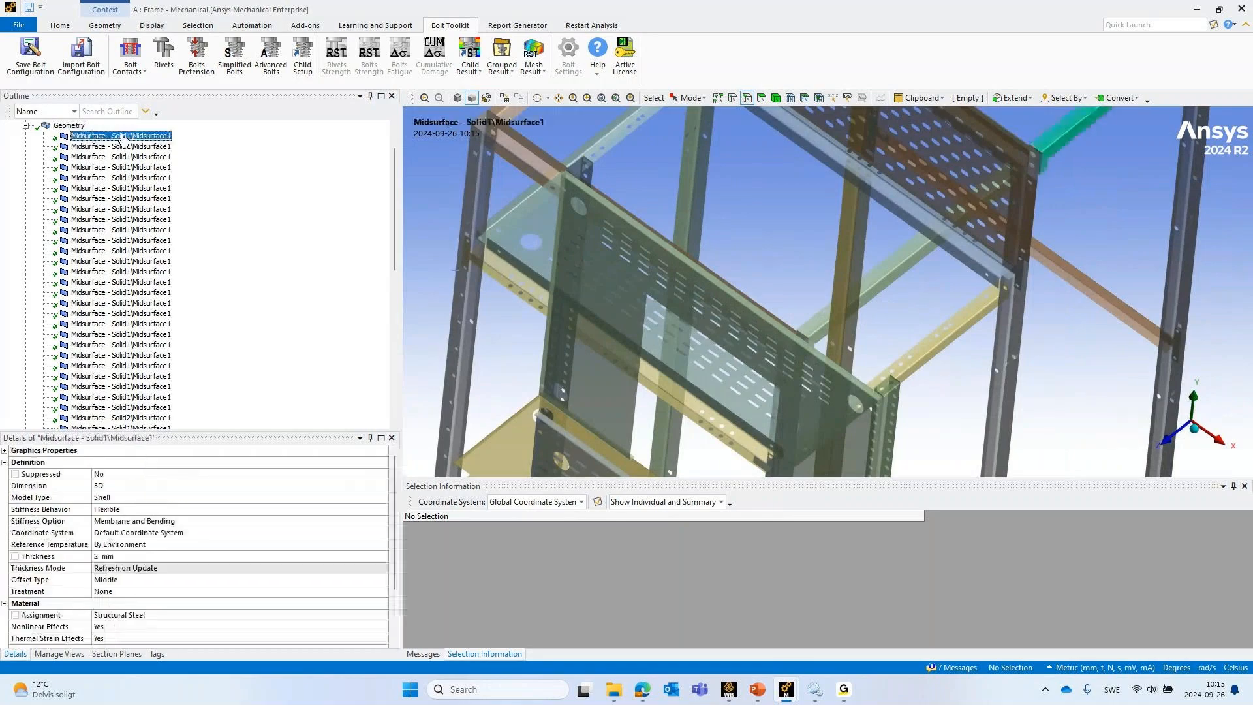
left_click(5, 450)
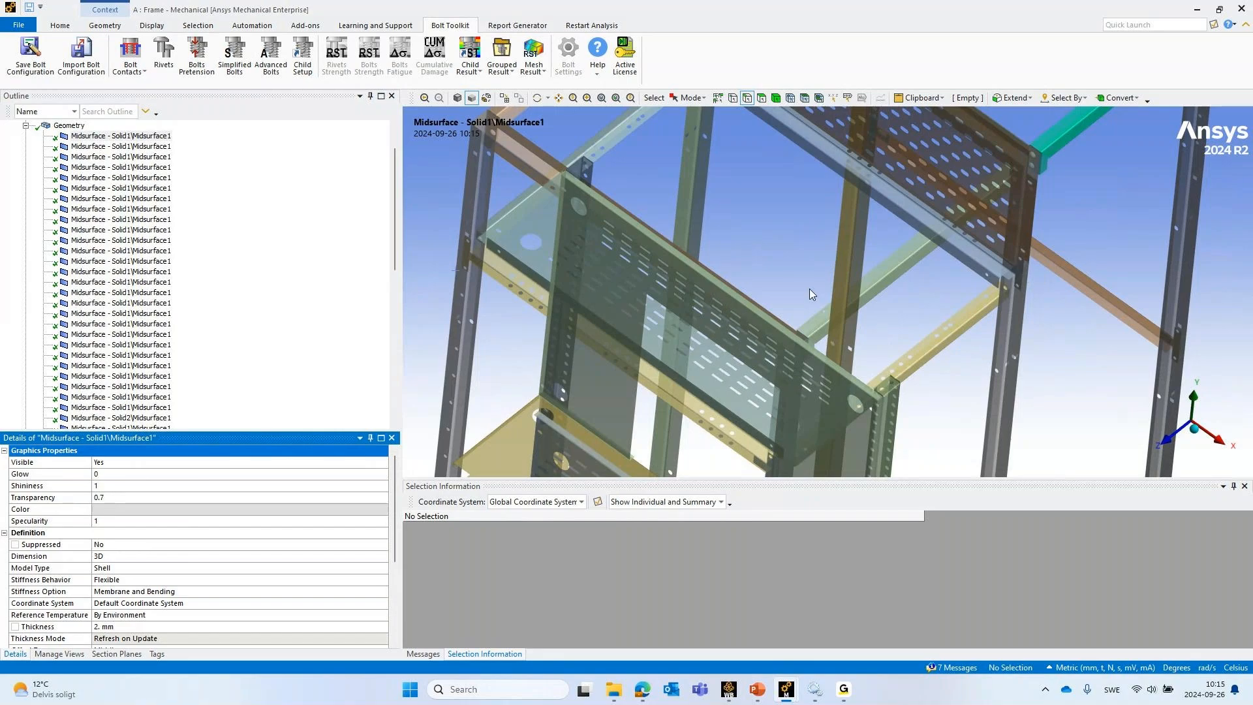
middle_click_drag(810, 289, 901, 215)
left_click(121, 157)
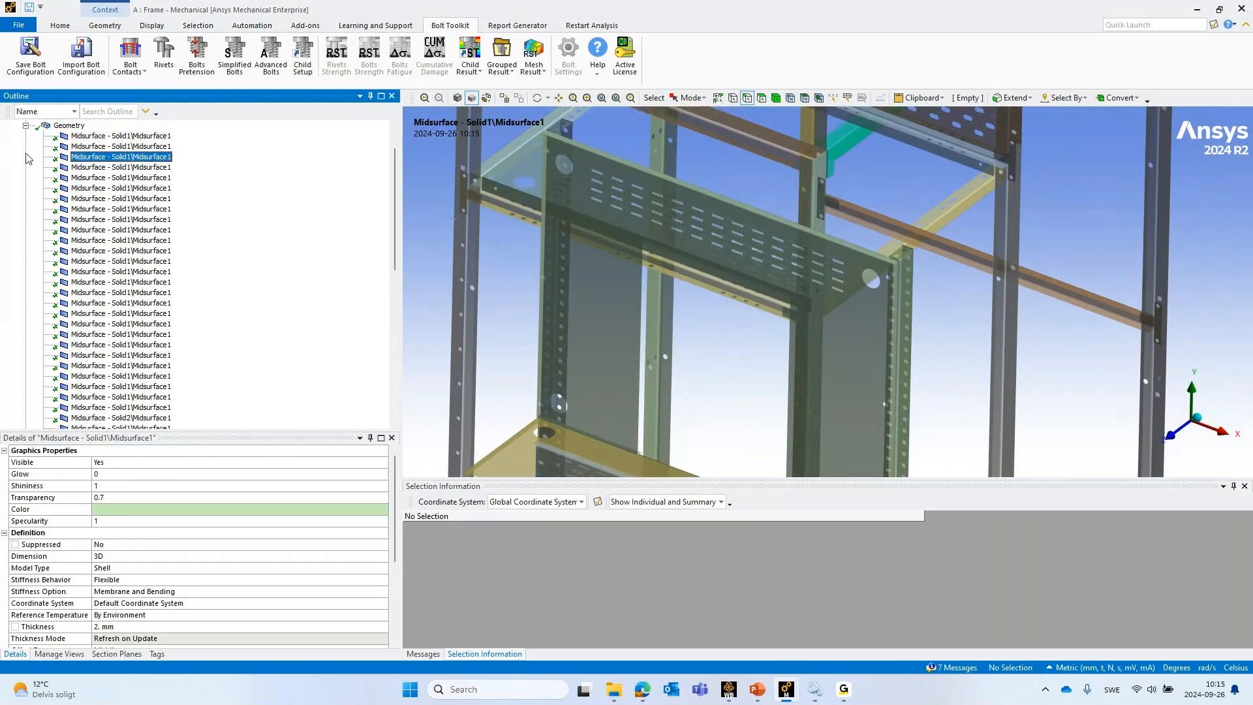
Switch the frame model to wireframe display and examine the bolt holes at the perforated panel's upper corner joint
left_click(25, 125)
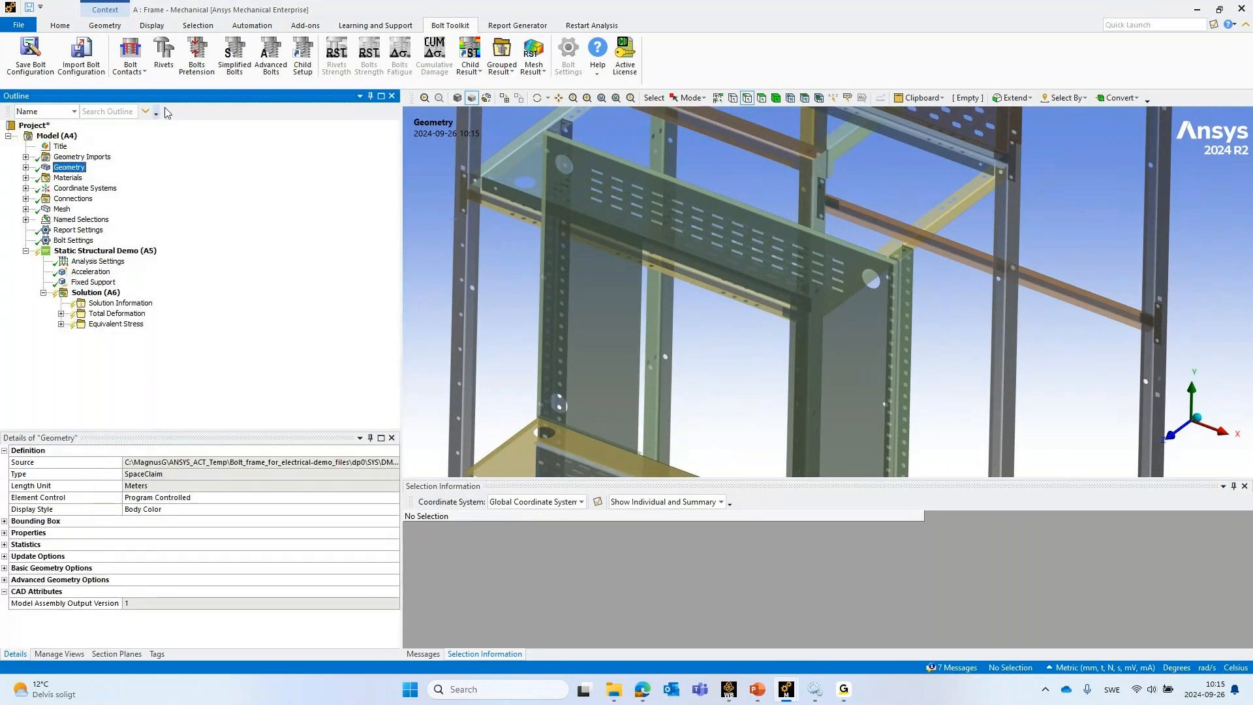
scroll(824, 291, "down", 5)
scroll(833, 242, "up", 6)
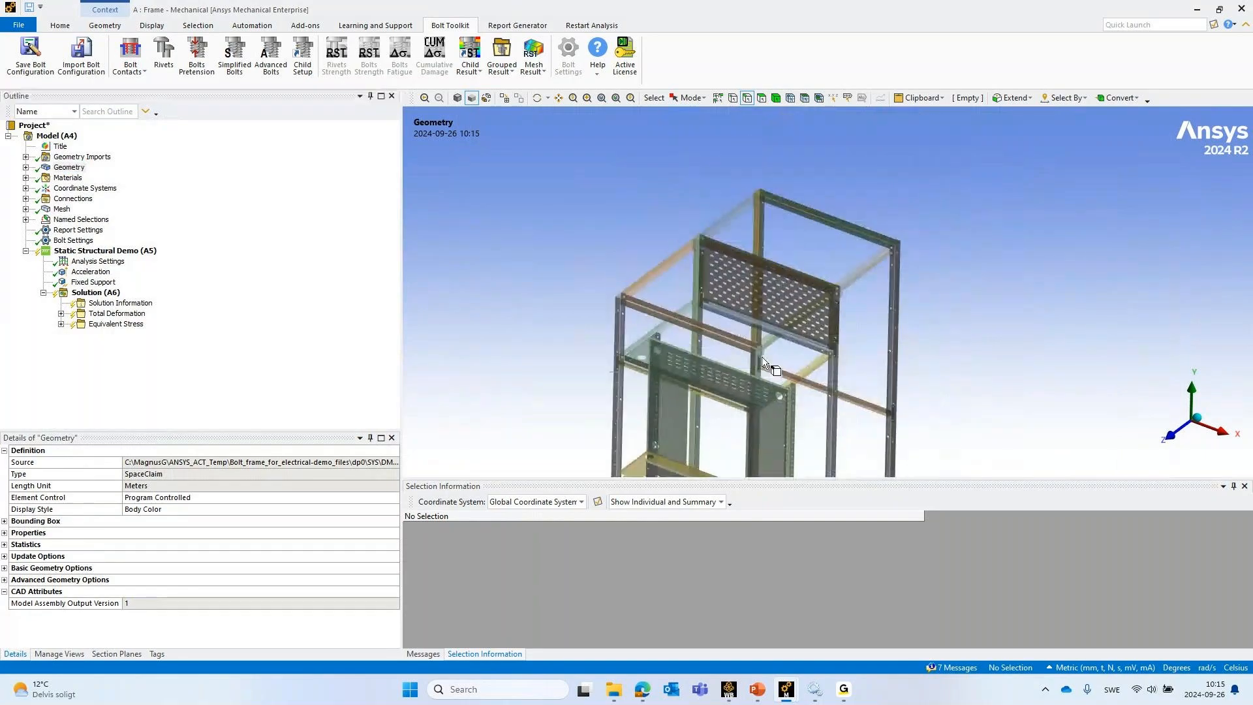
scroll(726, 324, "up", 3)
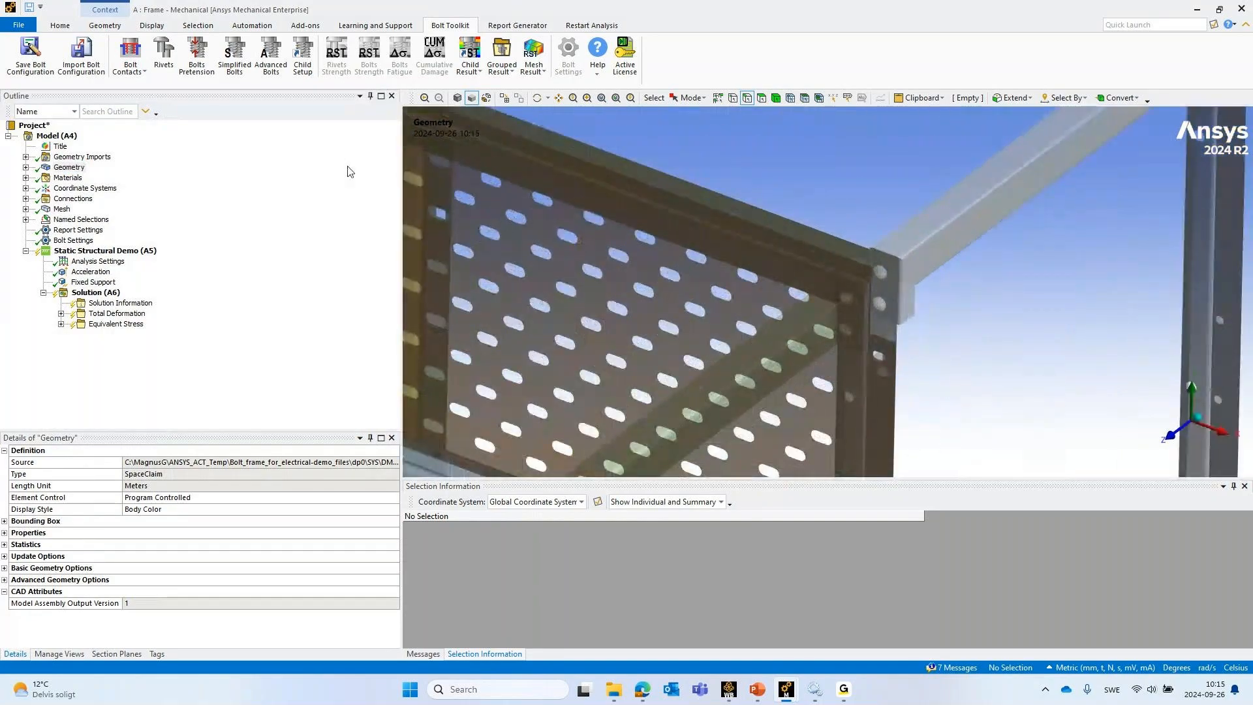
left_click(486, 99)
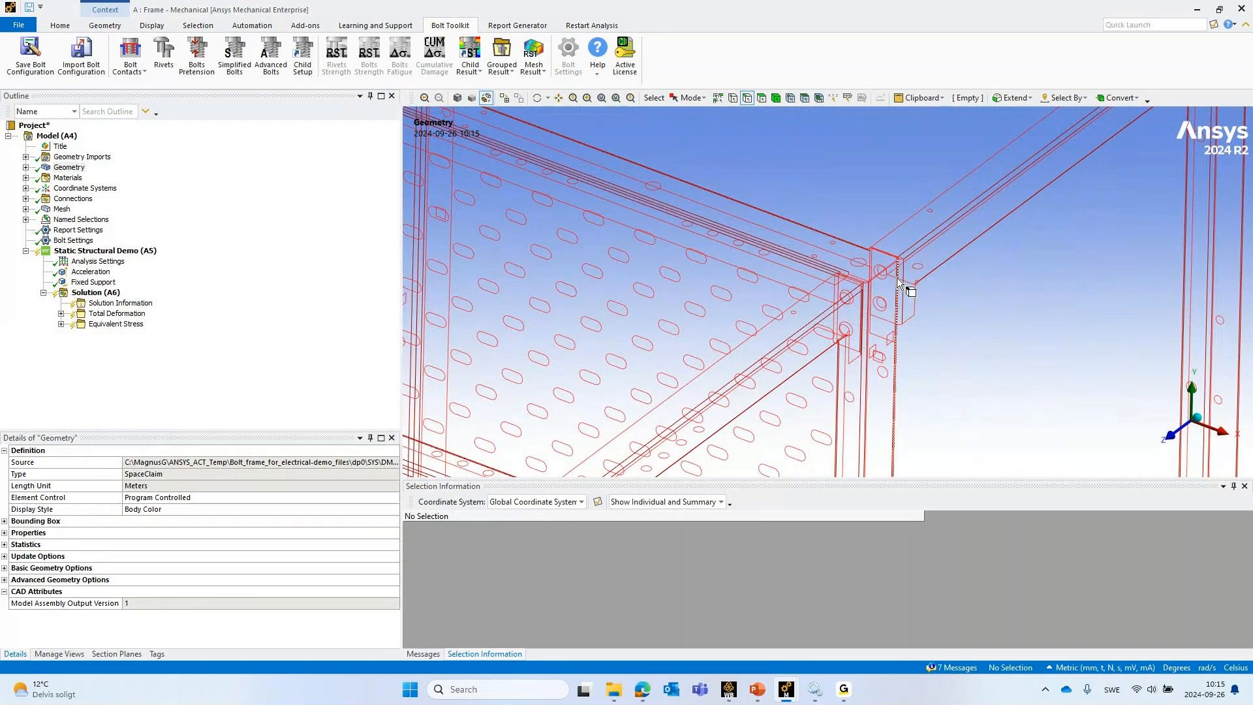
mouse_move(890, 252)
middle_mouse_down()
mouse_move(803, 185)
mouse_move(842, 216)
mouse_move(831, 239)
mouse_move(878, 246)
middle_mouse_up()
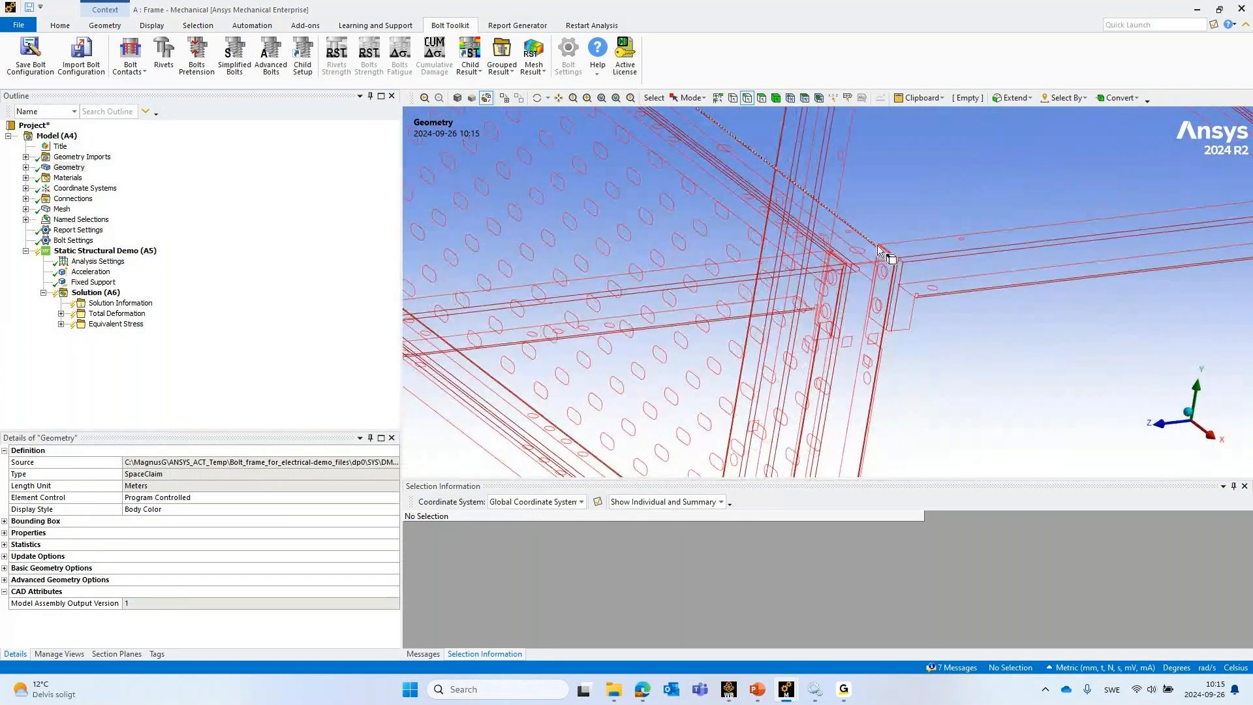
scroll(886, 234, "up", 3)
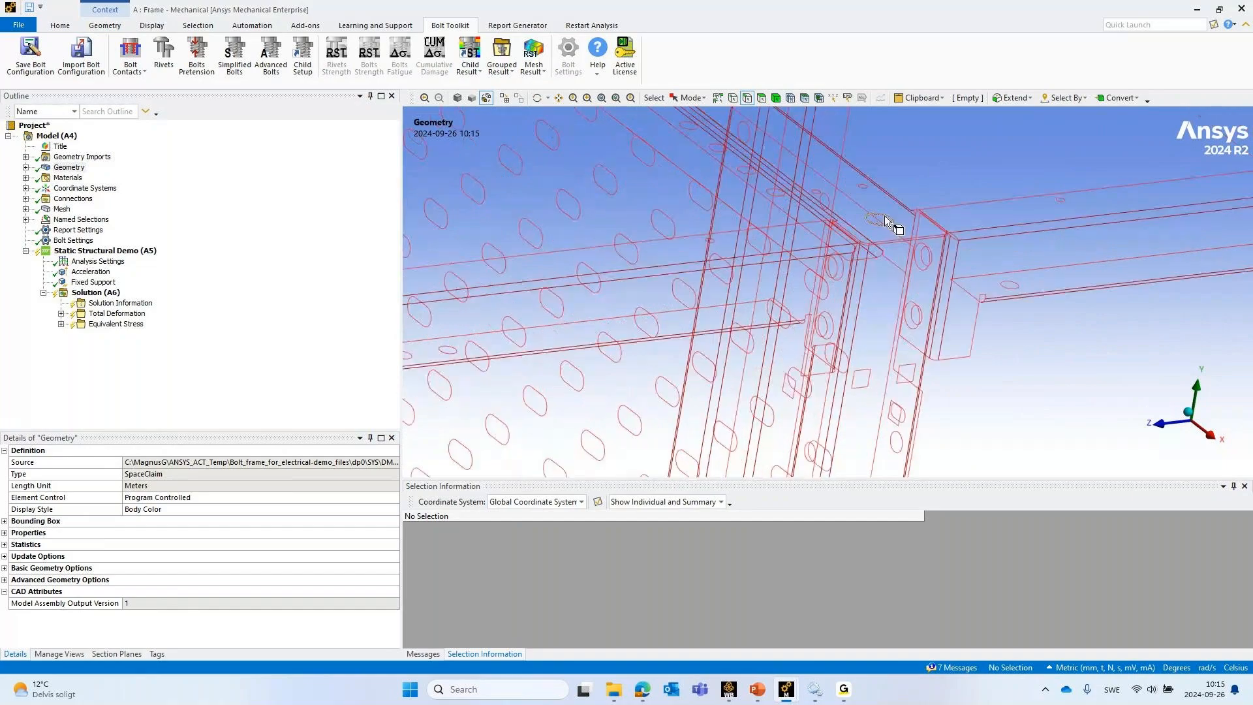
middle_click_drag(957, 224, 882, 307, "ctrl")
scroll(863, 302, "up", 3)
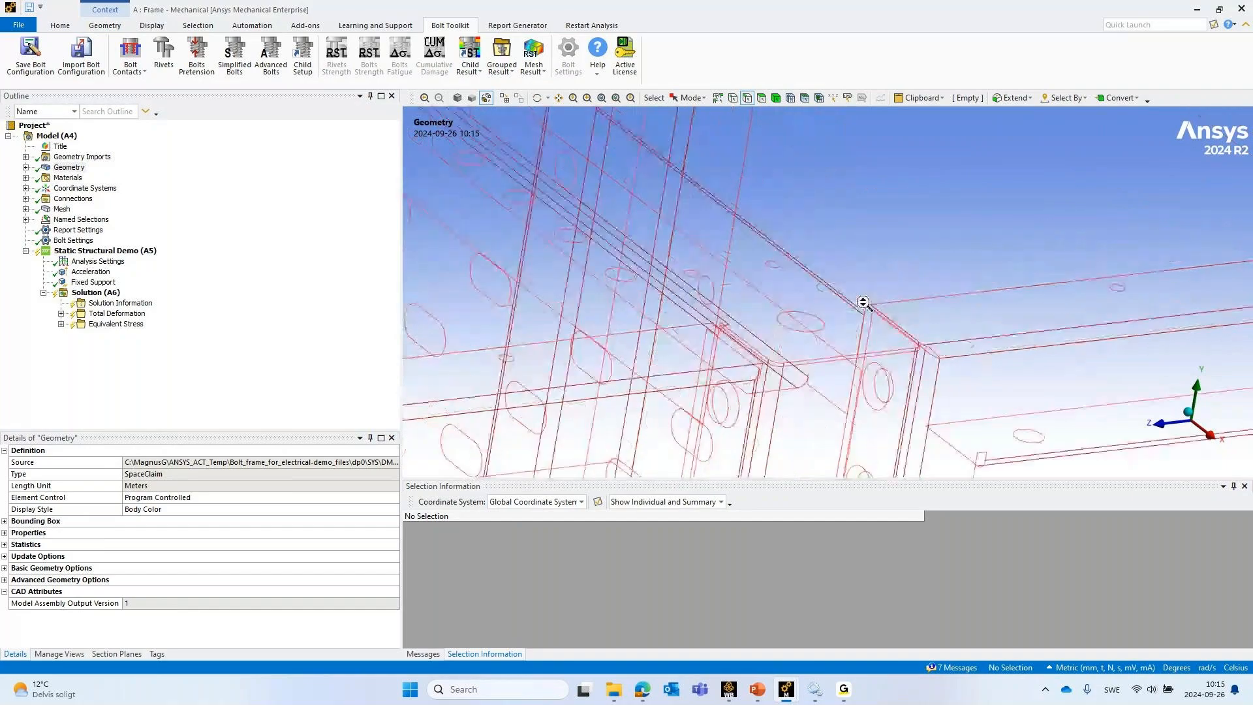
scroll(863, 302, "up", 2)
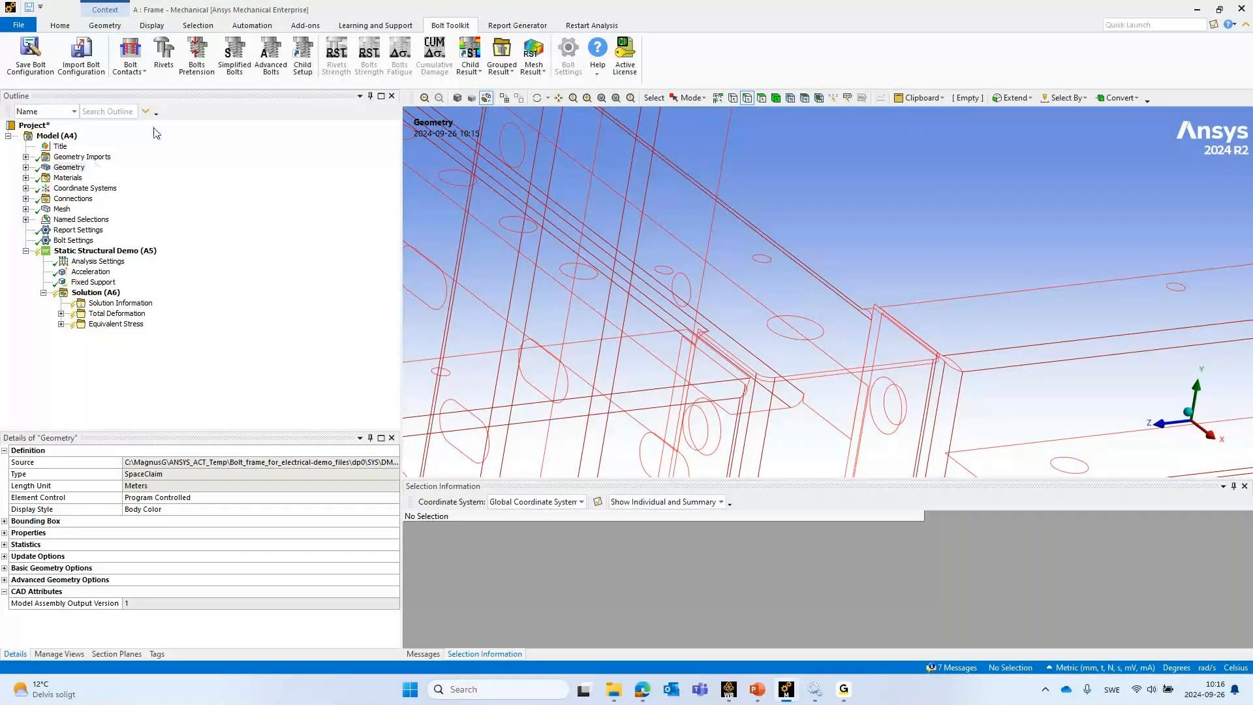
Inspect which frame bodies are scoped in the Contacts - face and Contacts - edge connection groups
left_click(26, 198)
left_click(91, 209)
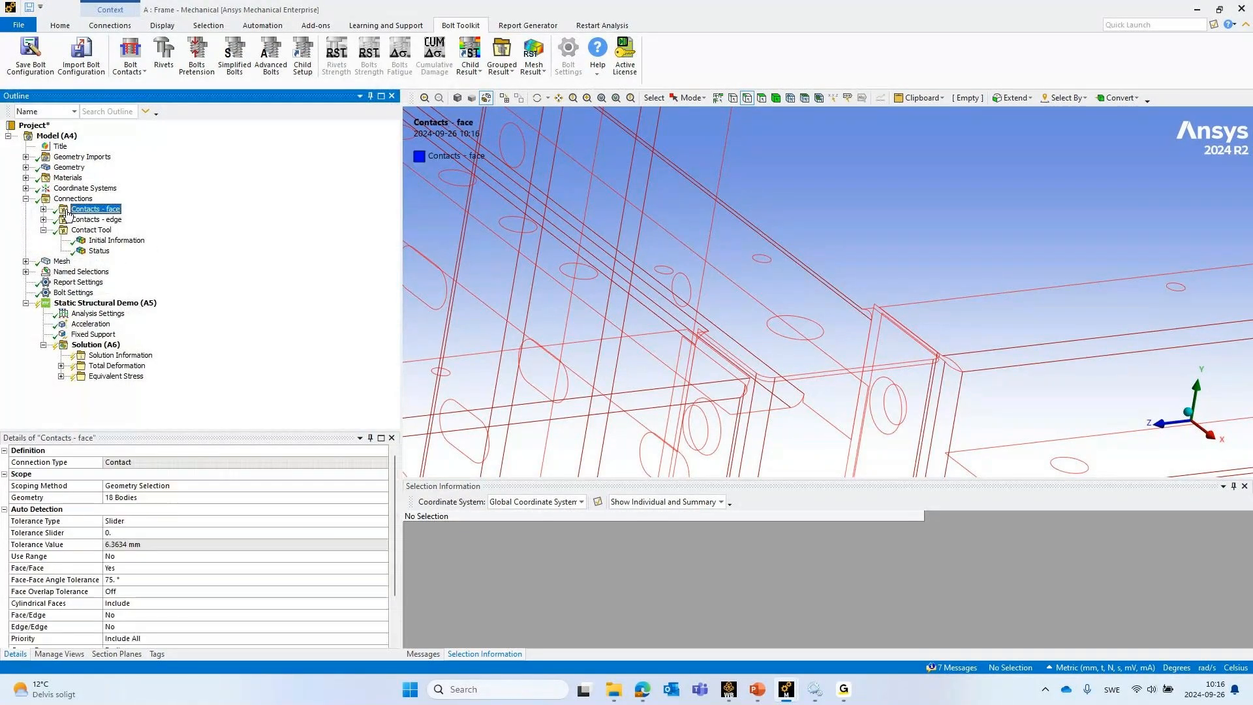
mouse_move(767, 228)
middle_mouse_down()
mouse_move(783, 255)
mouse_move(711, 217)
middle_mouse_up()
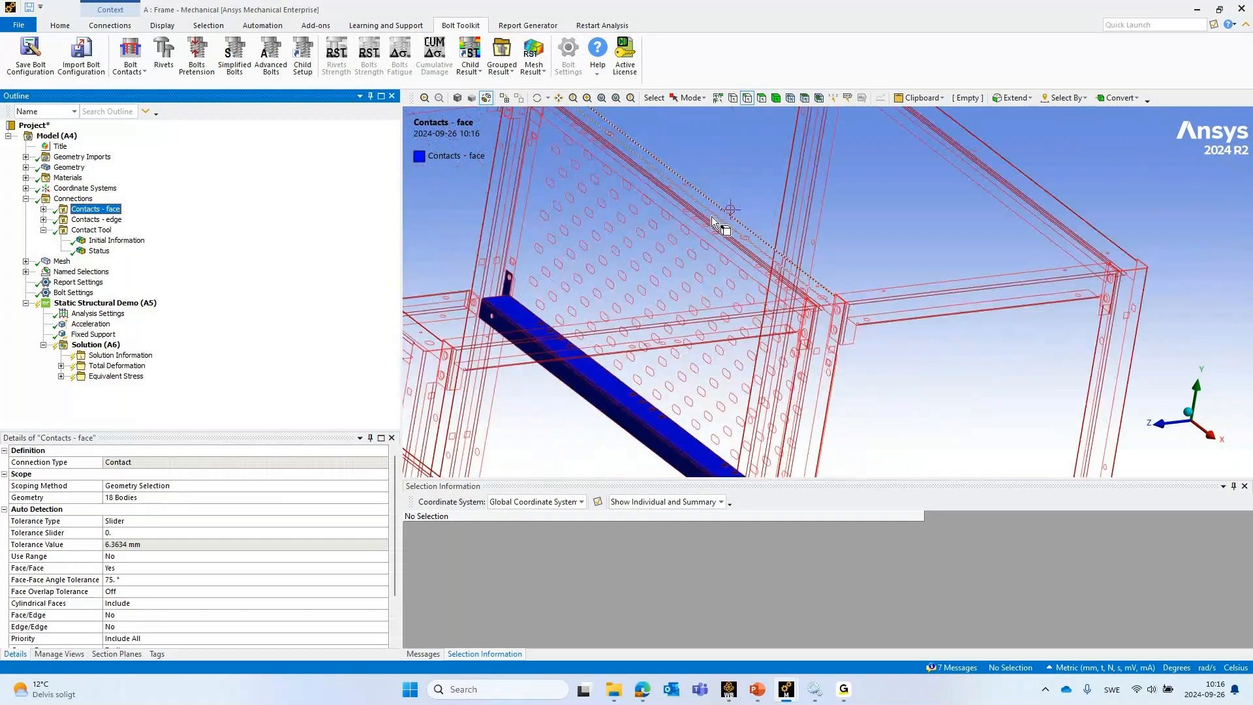
scroll(710, 214, "down", 6)
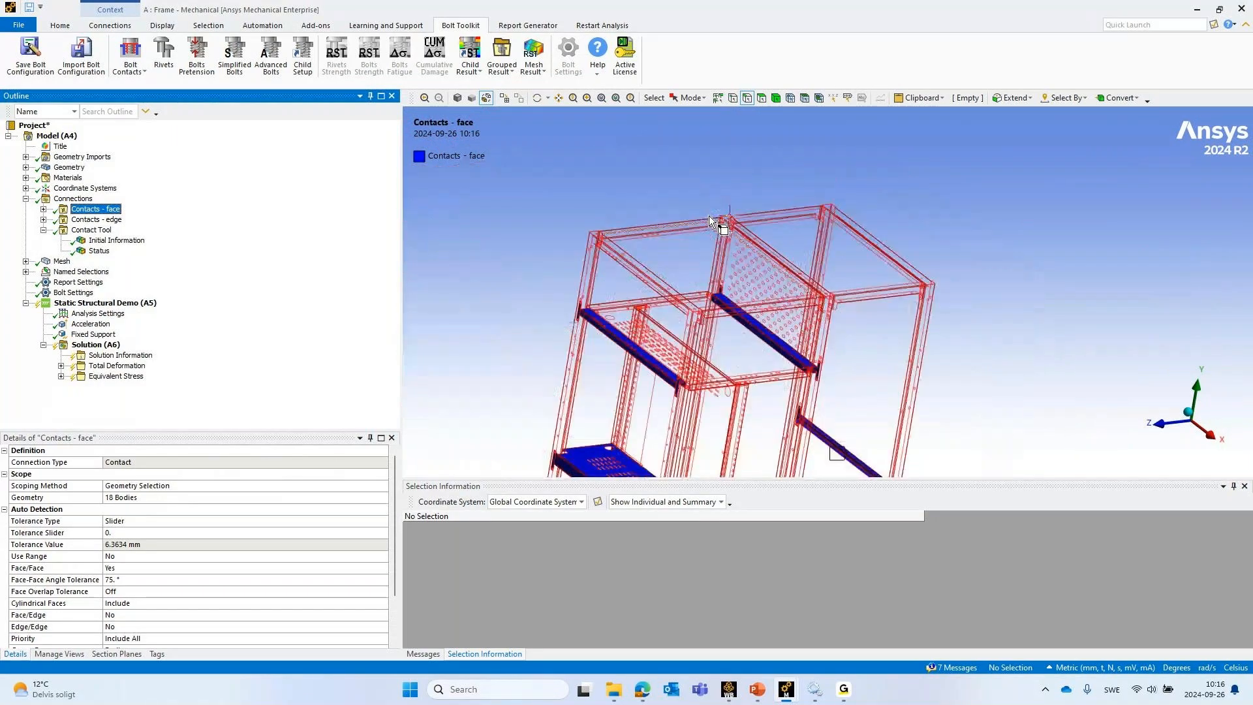
scroll(727, 287, "down", 3)
middle_click_drag(751, 288, 780, 164, "ctrl")
scroll(694, 285, "up", 2)
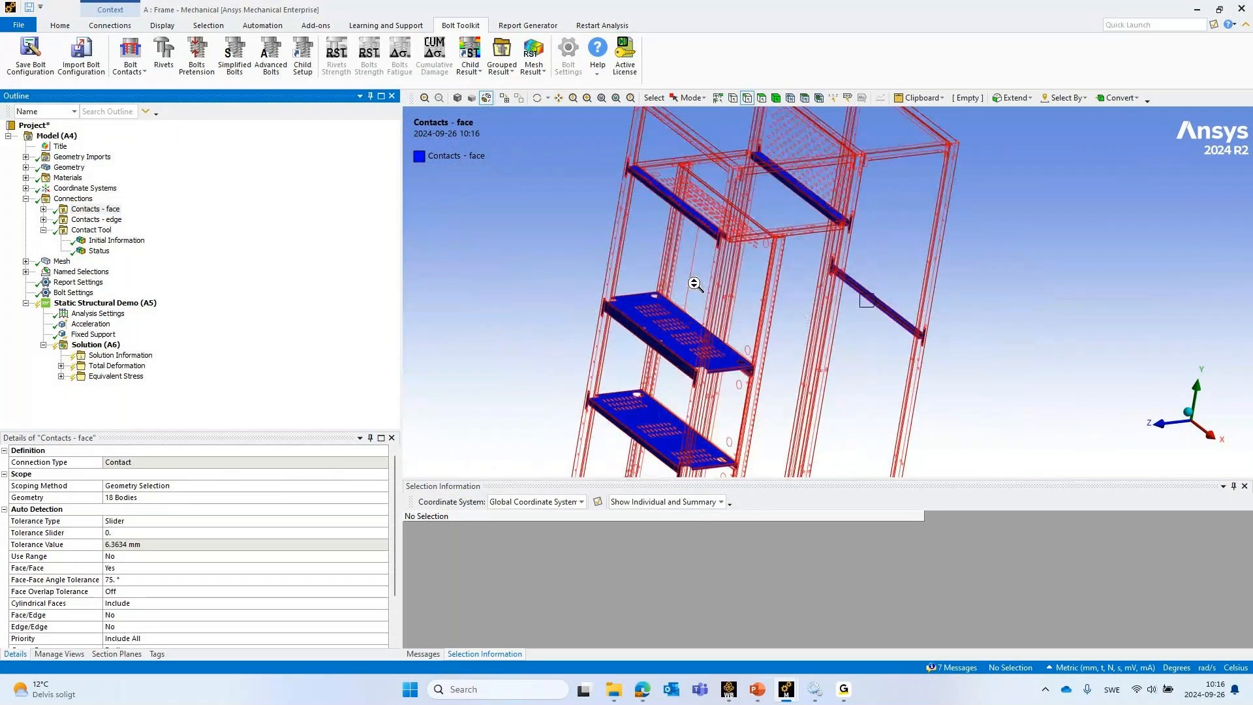
right_click_drag(873, 308, 604, 105)
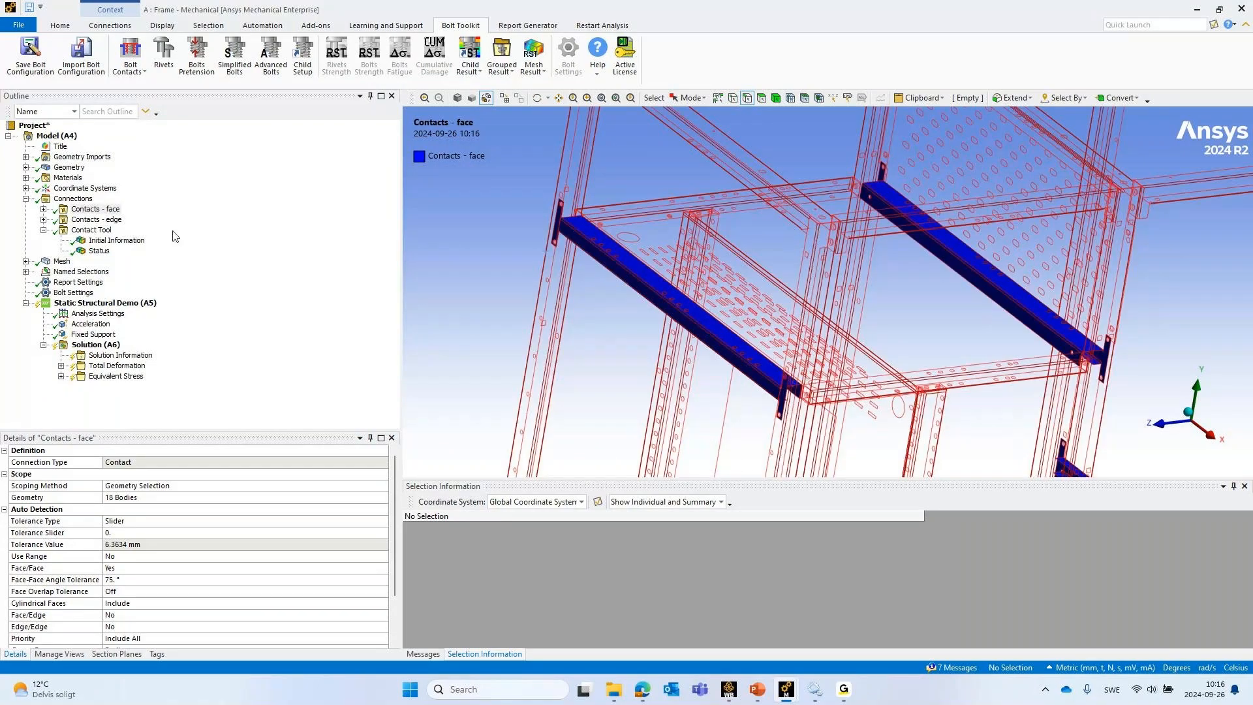
left_click(105, 220)
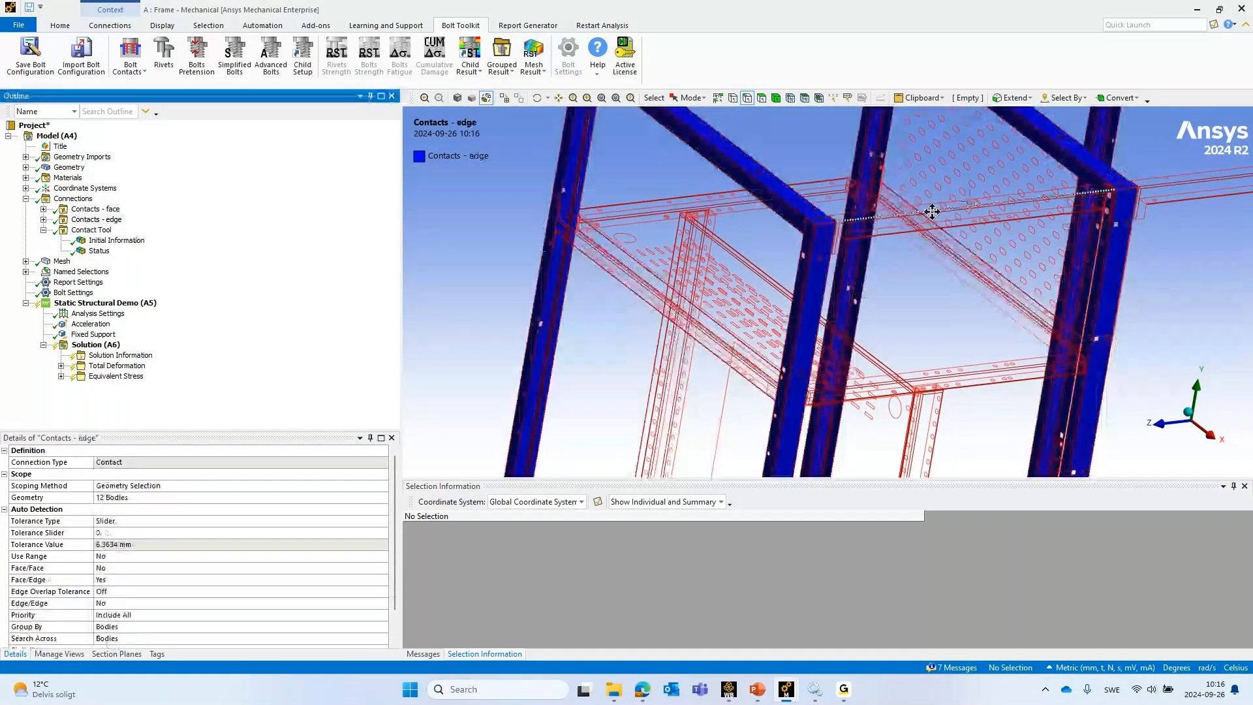
middle_click_drag(932, 211, 829, 362, "ctrl")
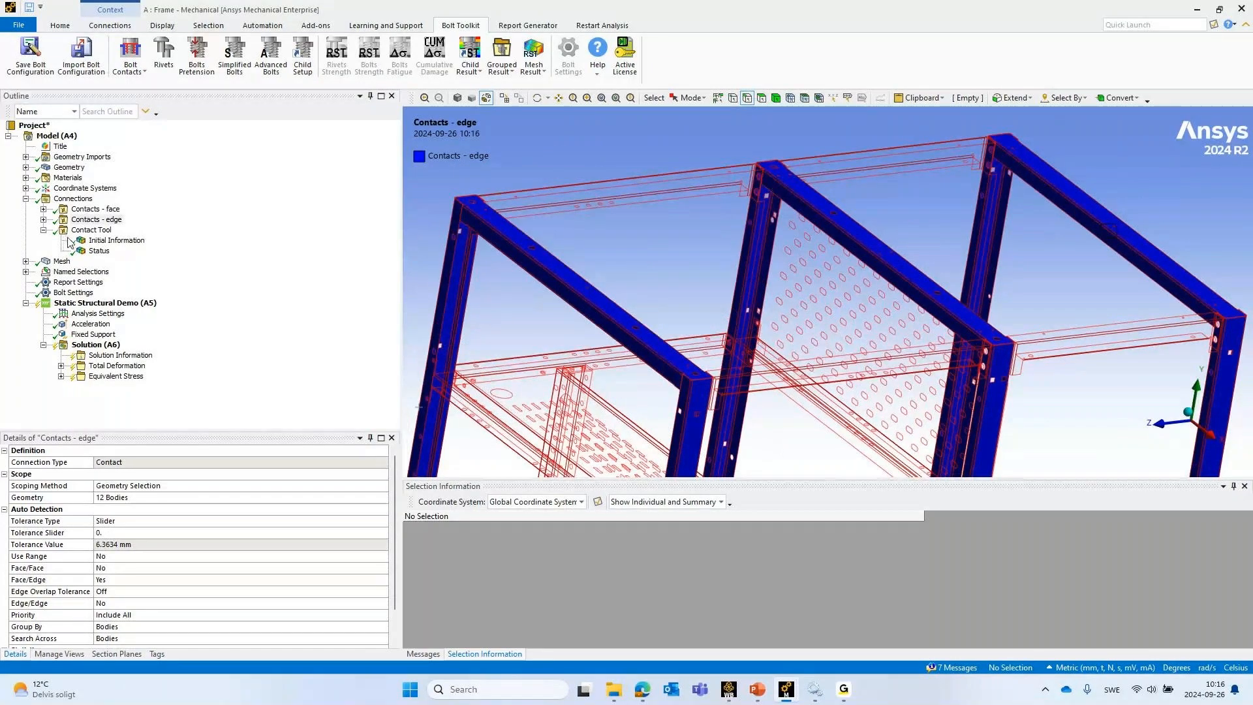
Display the Contact Tool's Status result and inspect the contact edges at the frame's top corners
left_click(93, 251)
scroll(871, 244, "down", 6)
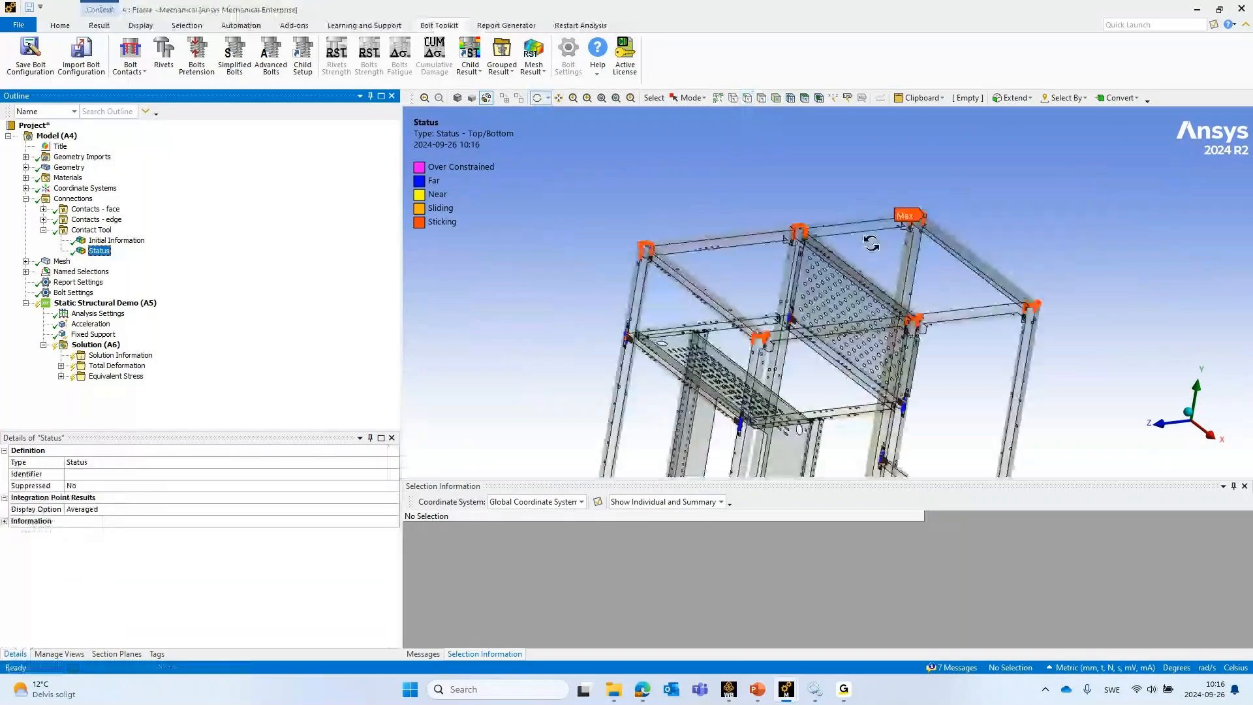
middle_click_drag(831, 263, 830, 264)
scroll(830, 264, "up", 4)
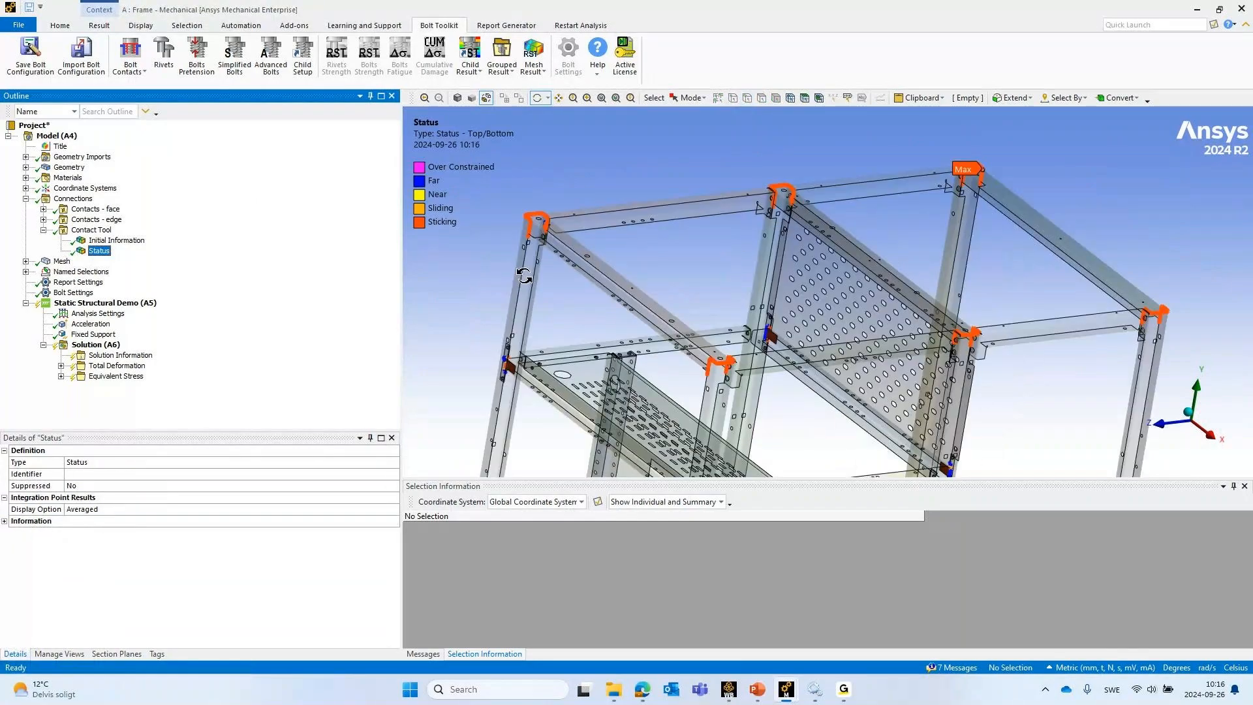
scroll(738, 164, "up", 5)
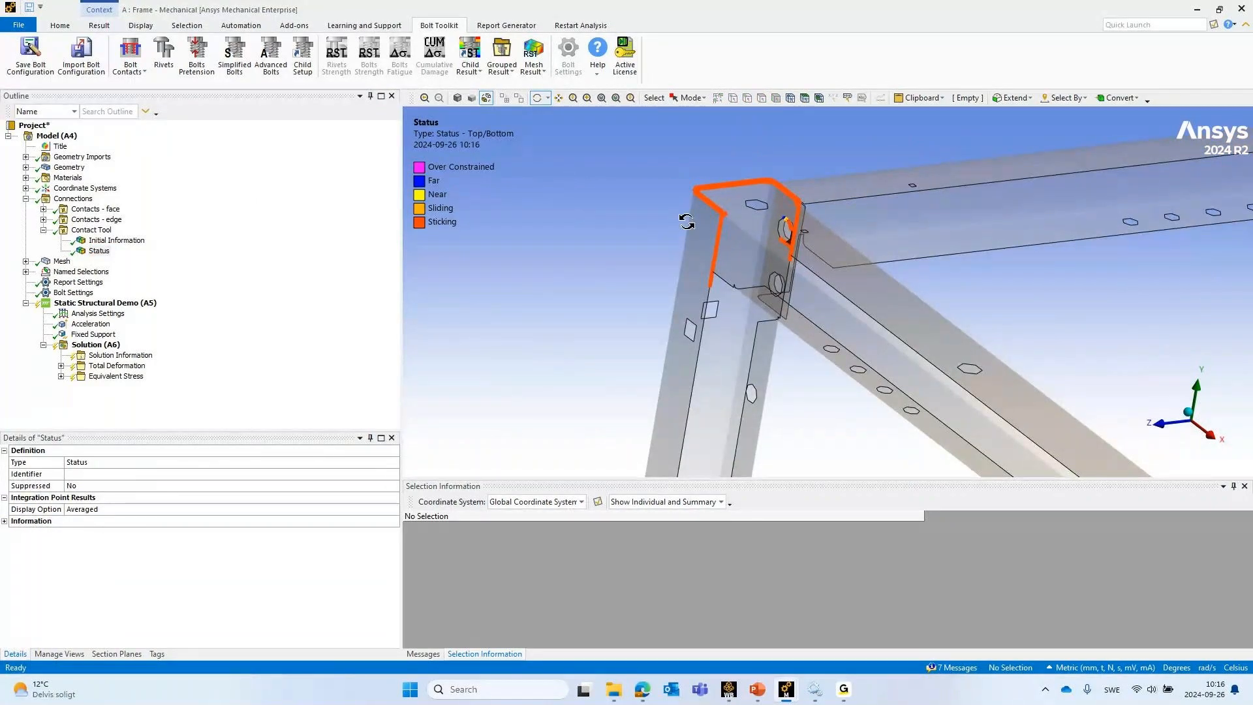
scroll(878, 248, "down", 5)
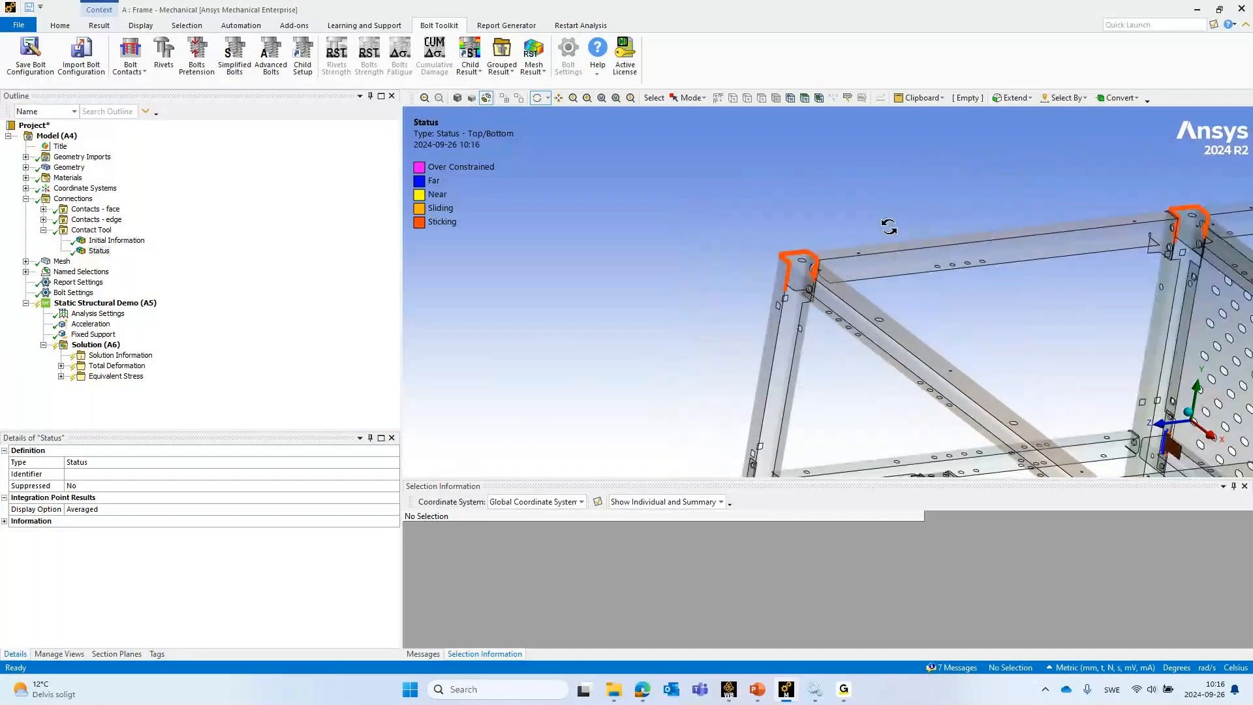
left_click_drag(1063, 302, 700, 163)
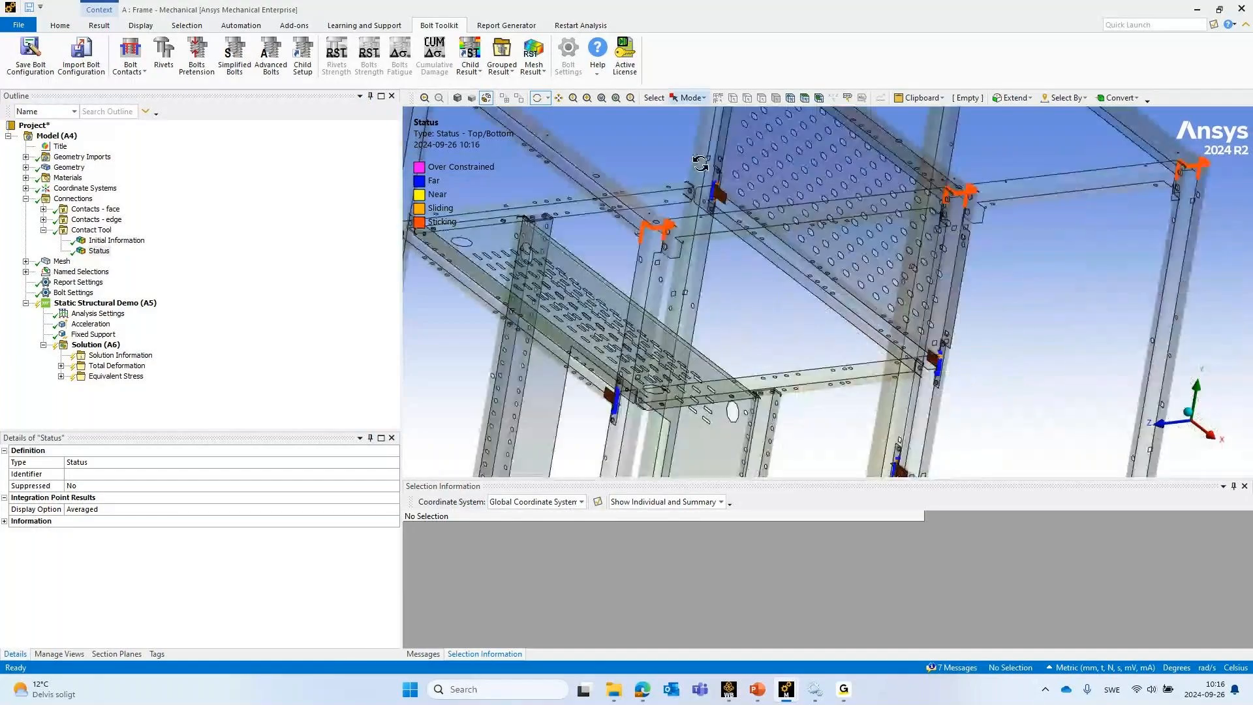
Examine the contact status at the end bracket of the crossbeam supporting the top perforated shelf
scroll(700, 163, "down", 2)
middle_click_drag(544, 309, 812, 361, "ctrl")
scroll(812, 361, "up", 5)
scroll(565, 266, "up", 5)
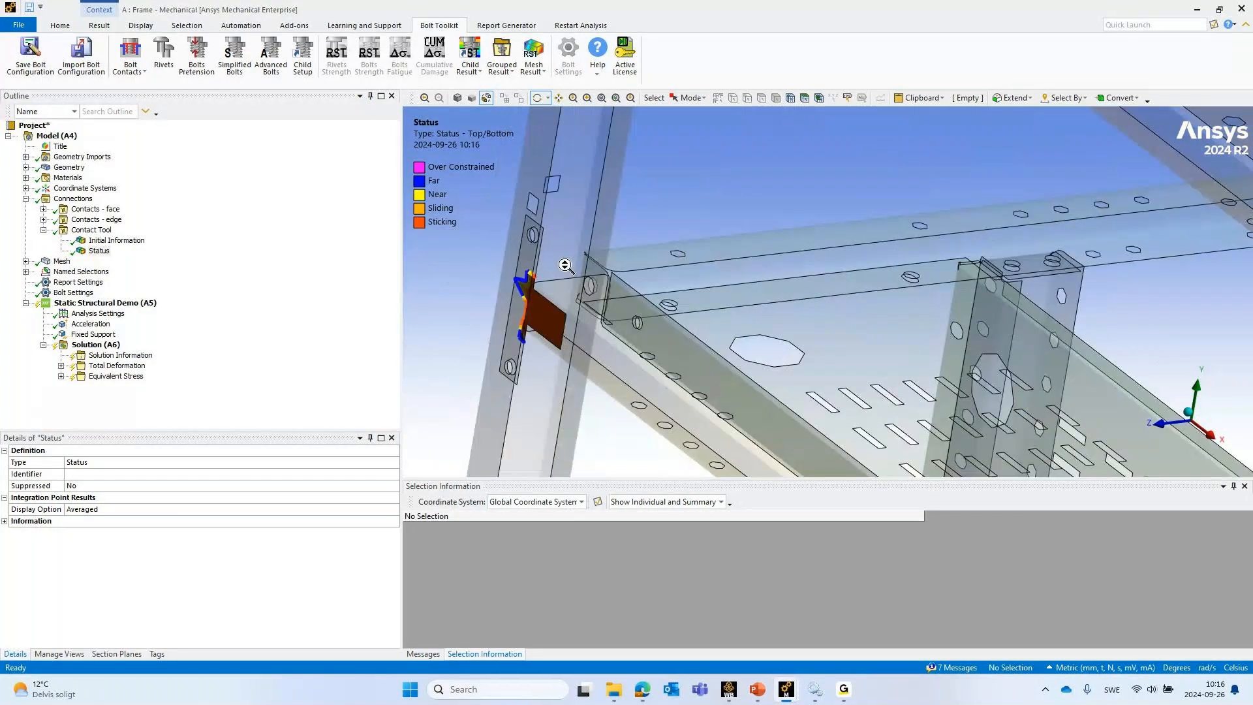
middle_click_drag(702, 266, 830, 253, "ctrl")
left_click_drag(831, 253, 653, 256)
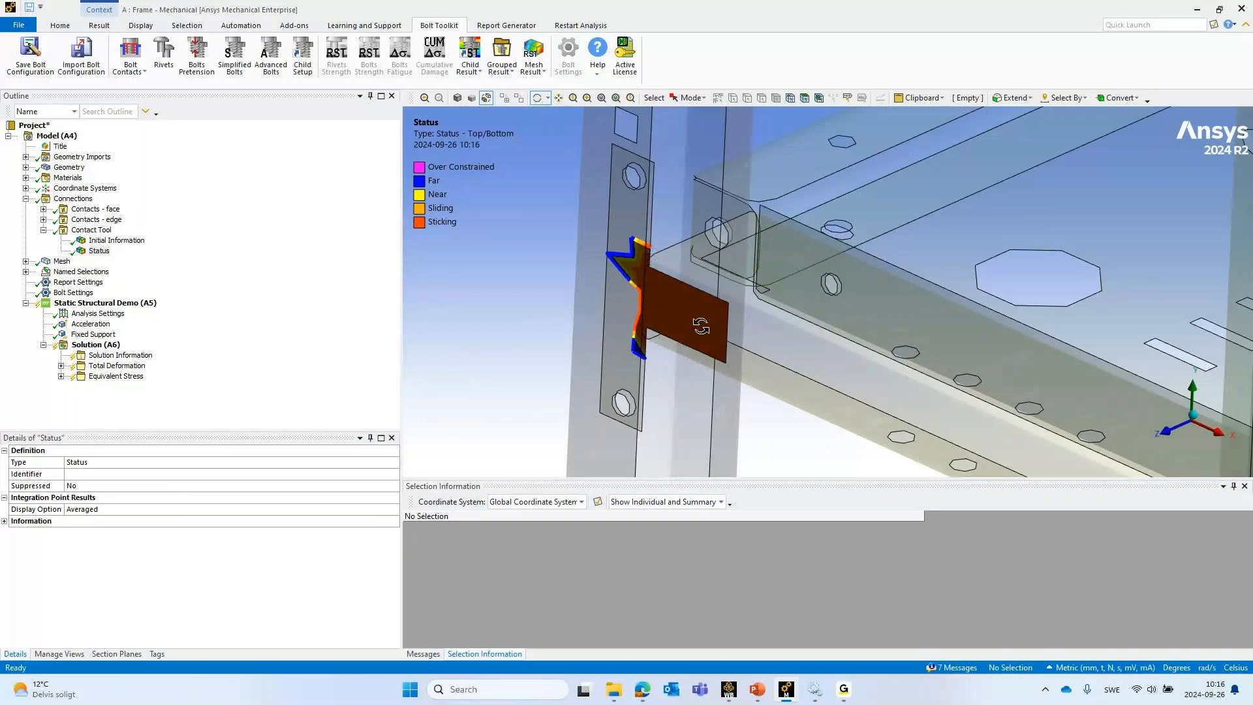
Collapse the Contact Tool results and display the mesh of the whole frame with its settings
scroll(730, 279, "down", 5)
scroll(730, 279, "down", 3)
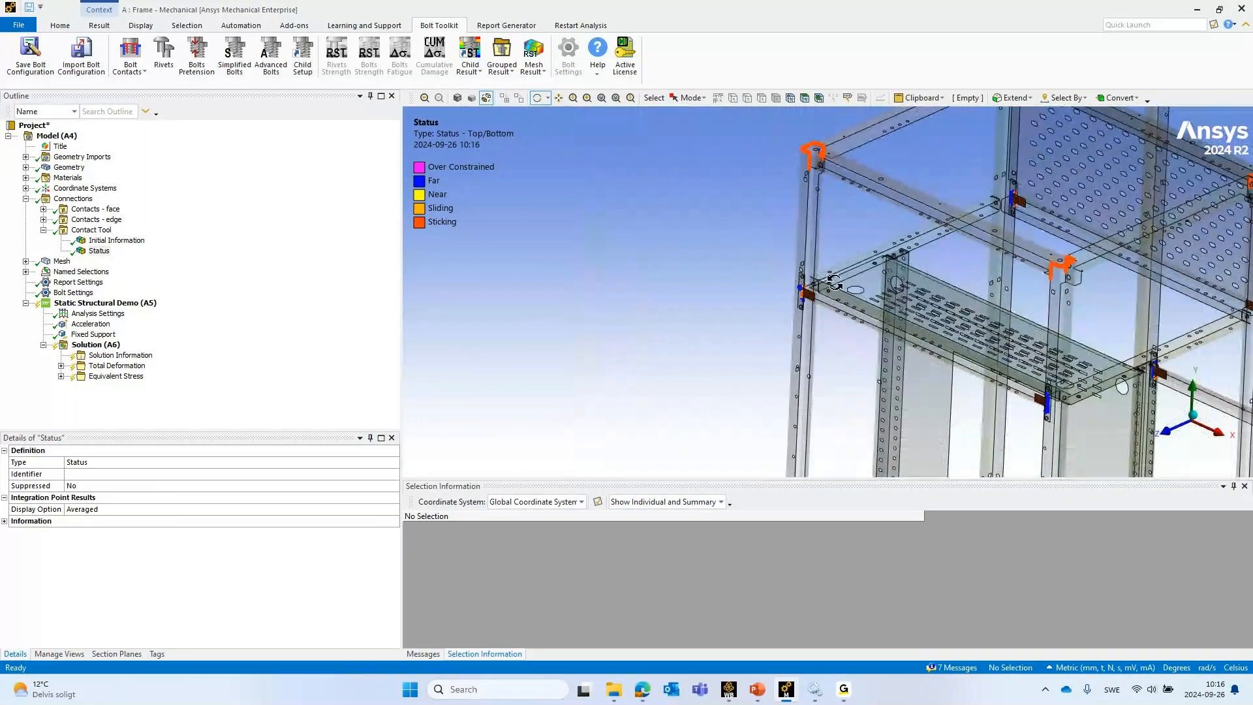
middle_click_drag(794, 272, 578, 249, "ctrl")
left_click(43, 230)
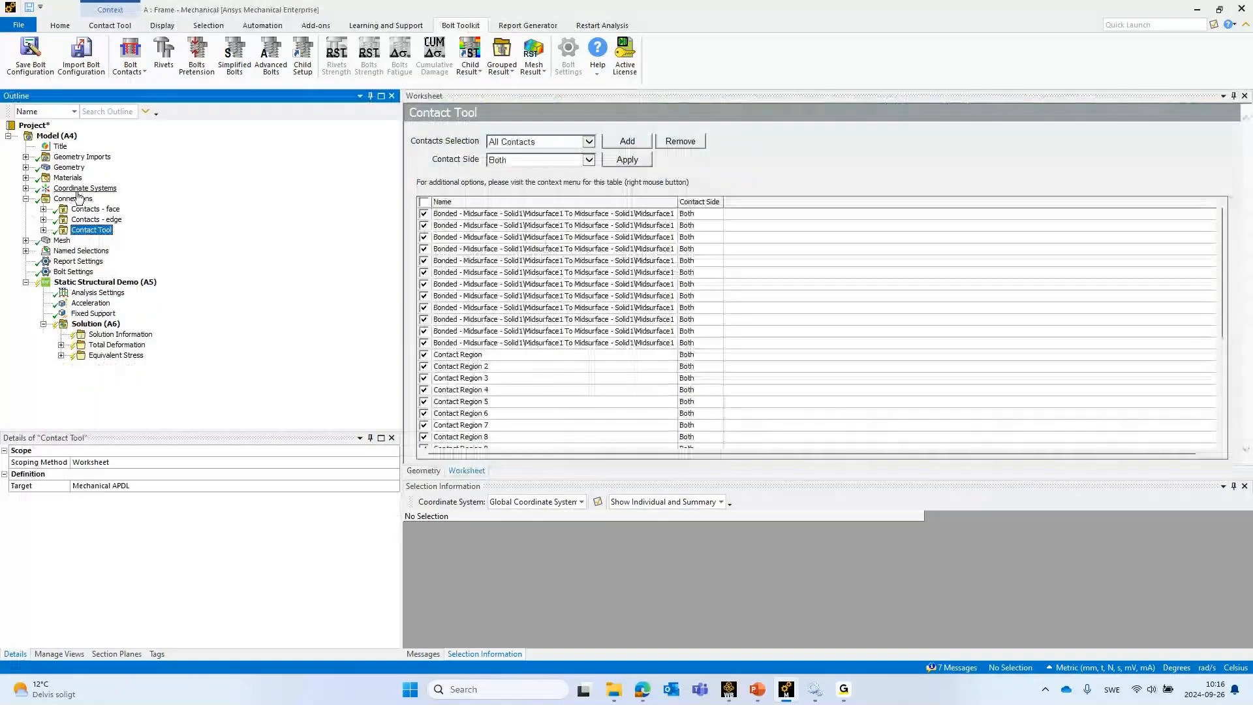
left_click(57, 241)
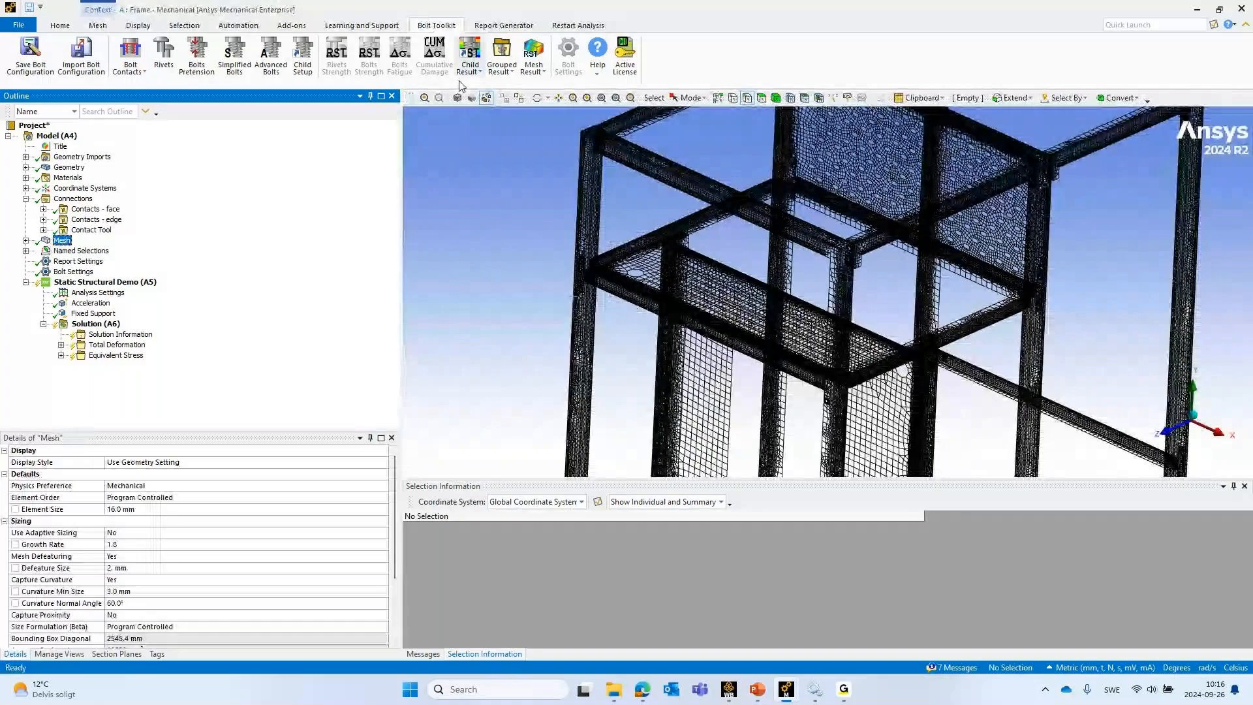
Switch the frame mesh to a shaded display and view the Face Meshing control's scoping among the mesh controls
left_click(470, 98)
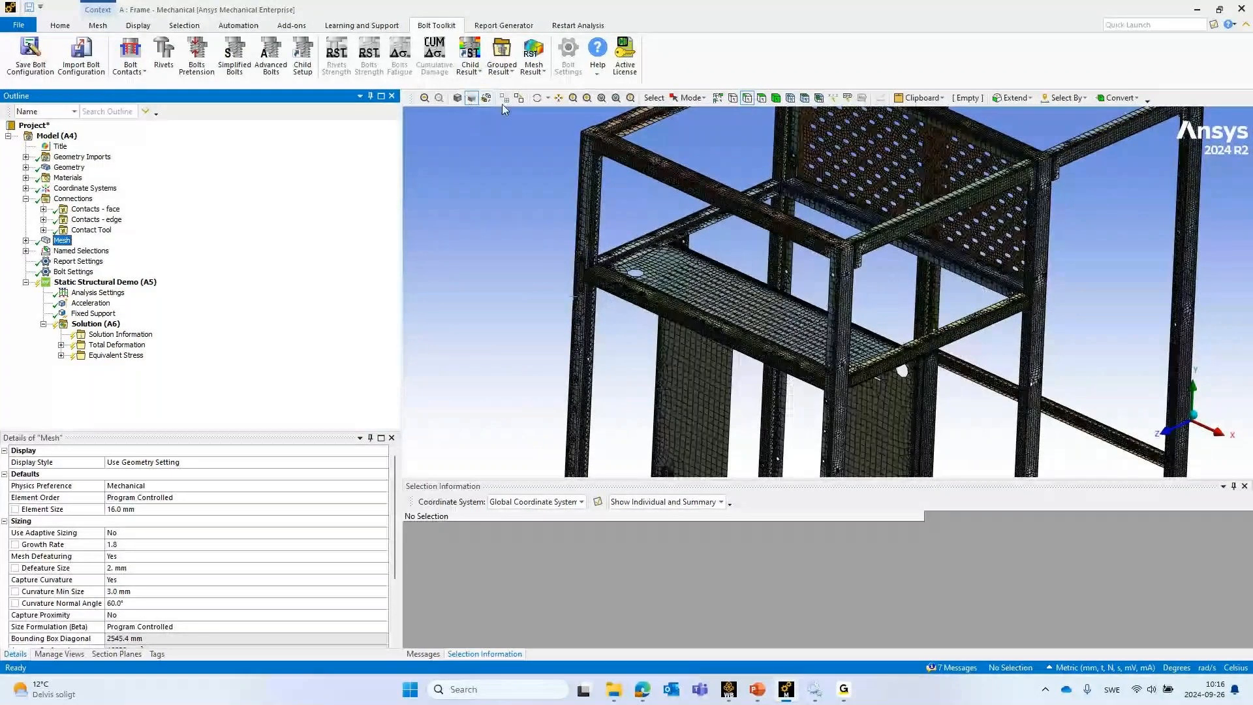
left_click(26, 240)
left_click(91, 251)
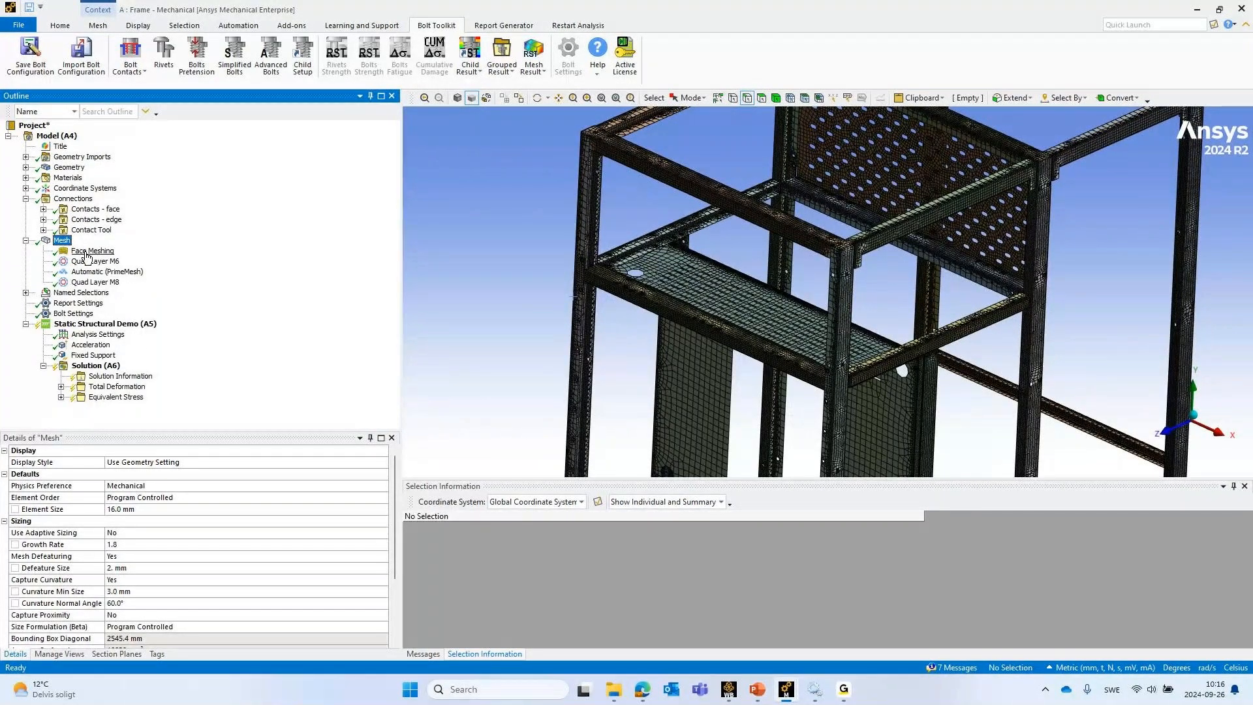
scroll(593, 268, "up", 5)
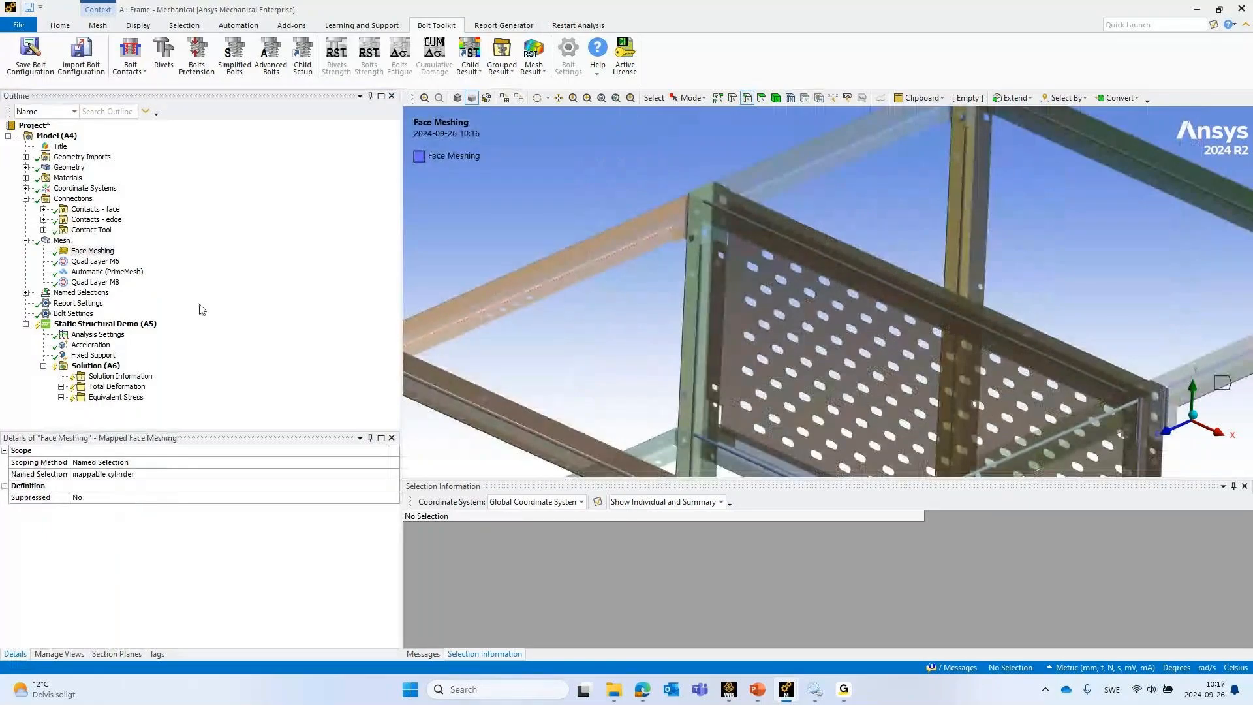
Examine the mesh around the perforated panel's holes in relation to the Curvature Normal Angle setting
left_click(63, 241)
middle_click_drag(646, 288, 326, 444)
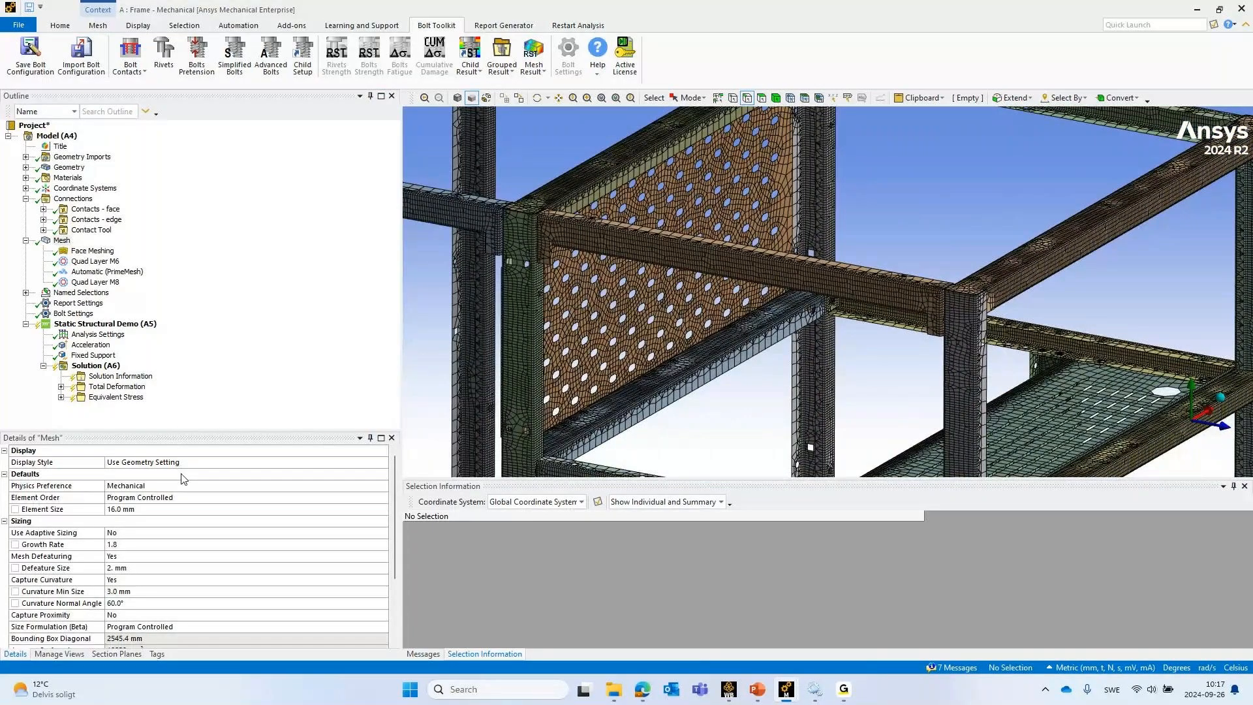
left_click(83, 603)
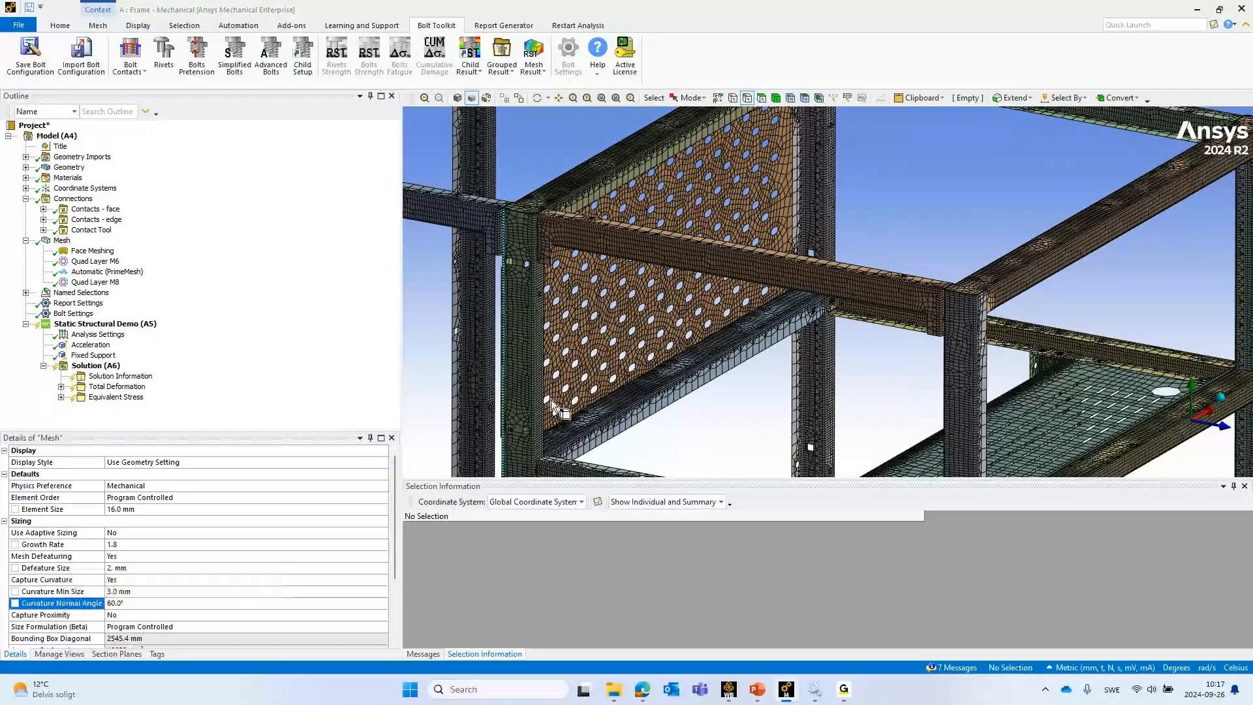
middle_click_drag(671, 188, 818, 253)
scroll(567, 261, "up", 5)
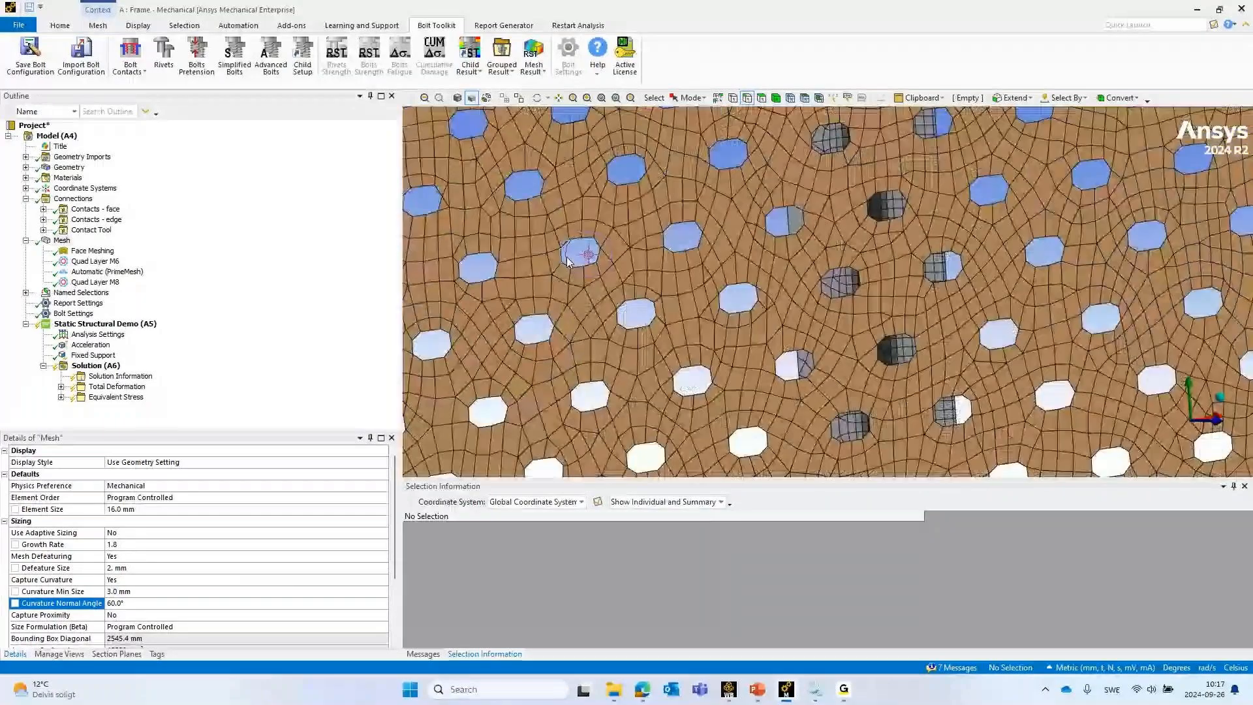
mouse_move(119, 613)
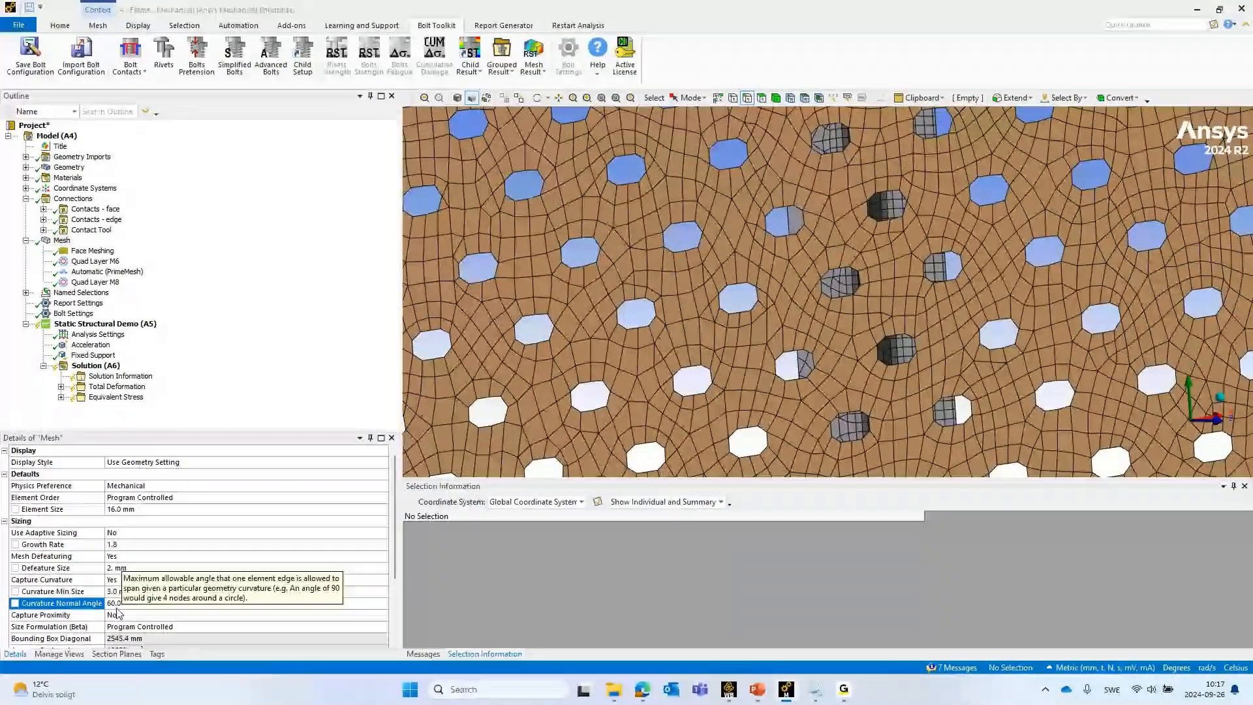
scroll(638, 322, "down", 3)
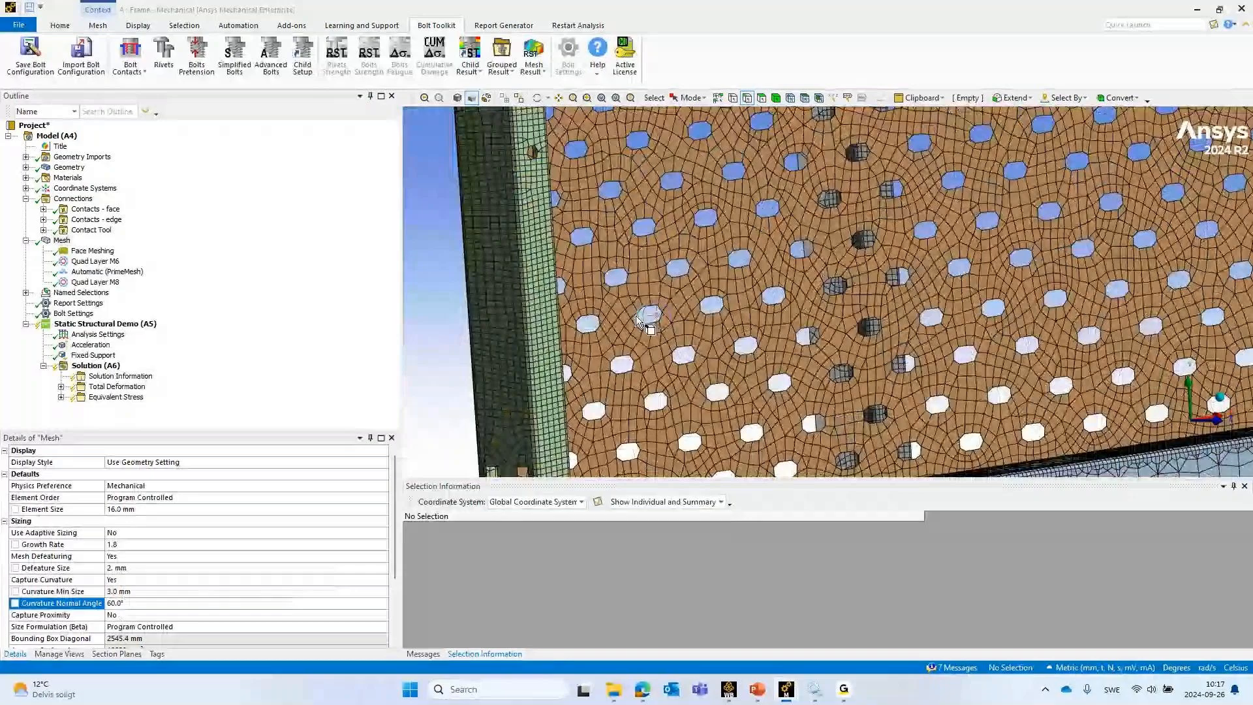
scroll(638, 321, "down", 4)
middle_click_drag(638, 321, 829, 169)
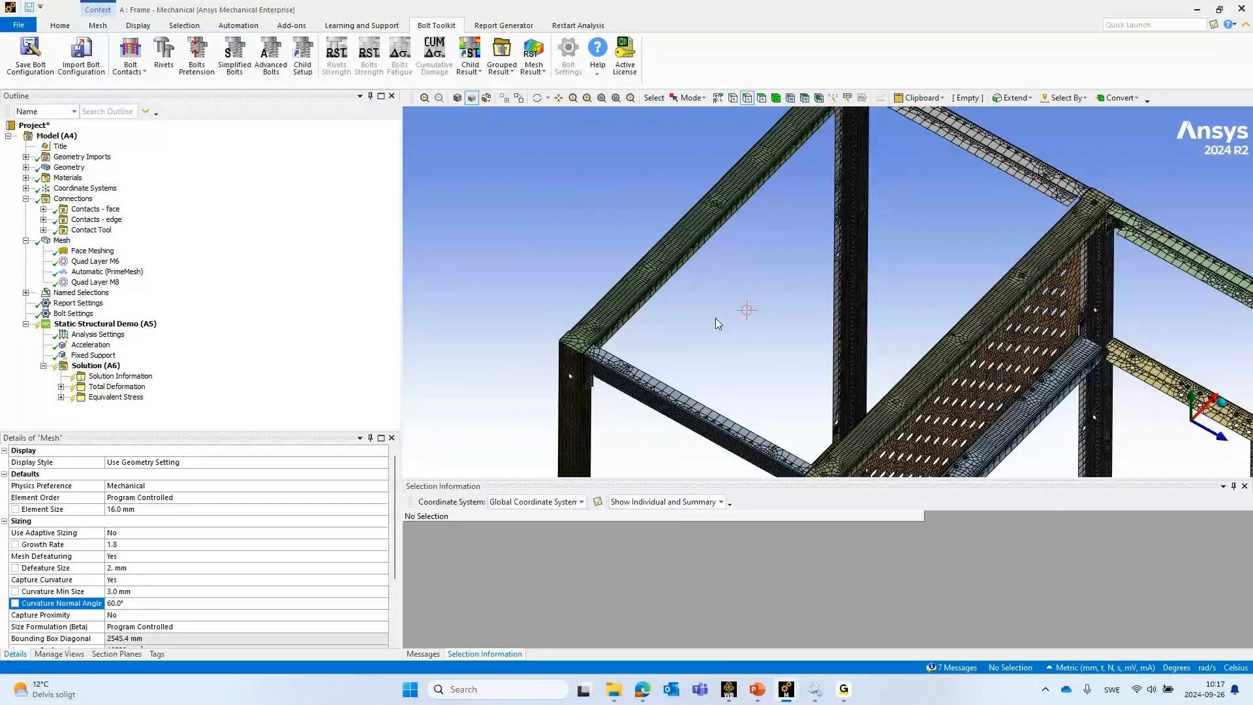
Review the scoping and settings of the Face Meshing and Automatic (PrimeMesh) controls on the frame
scroll(716, 319, "up", 3)
left_click(93, 252)
scroll(798, 259, "down", 3)
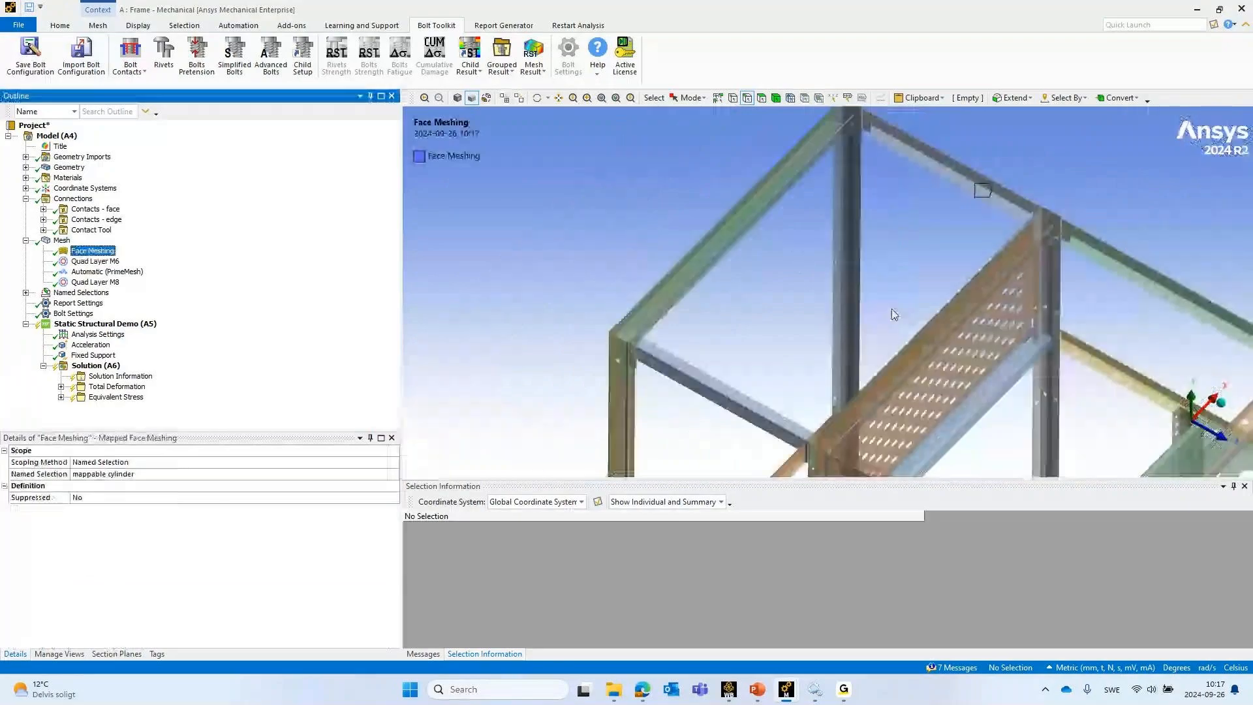
middle_click_drag(1117, 360, 627, 124, "ctrl")
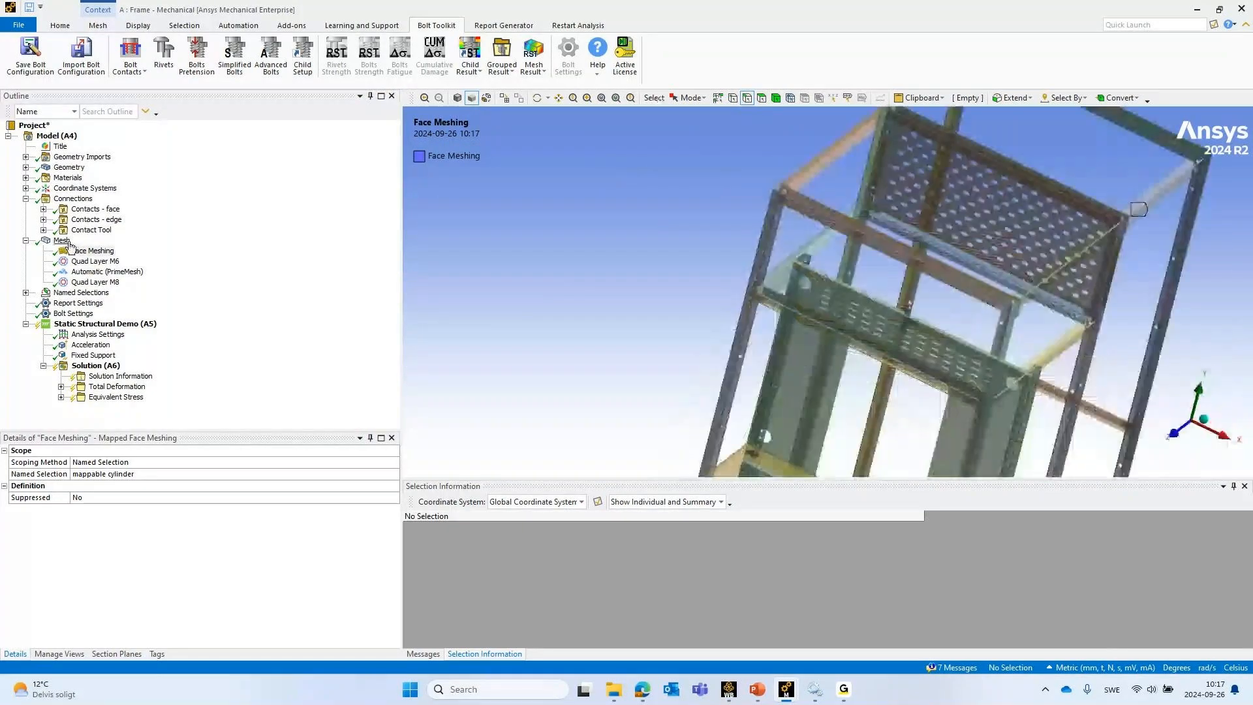
left_click(109, 273)
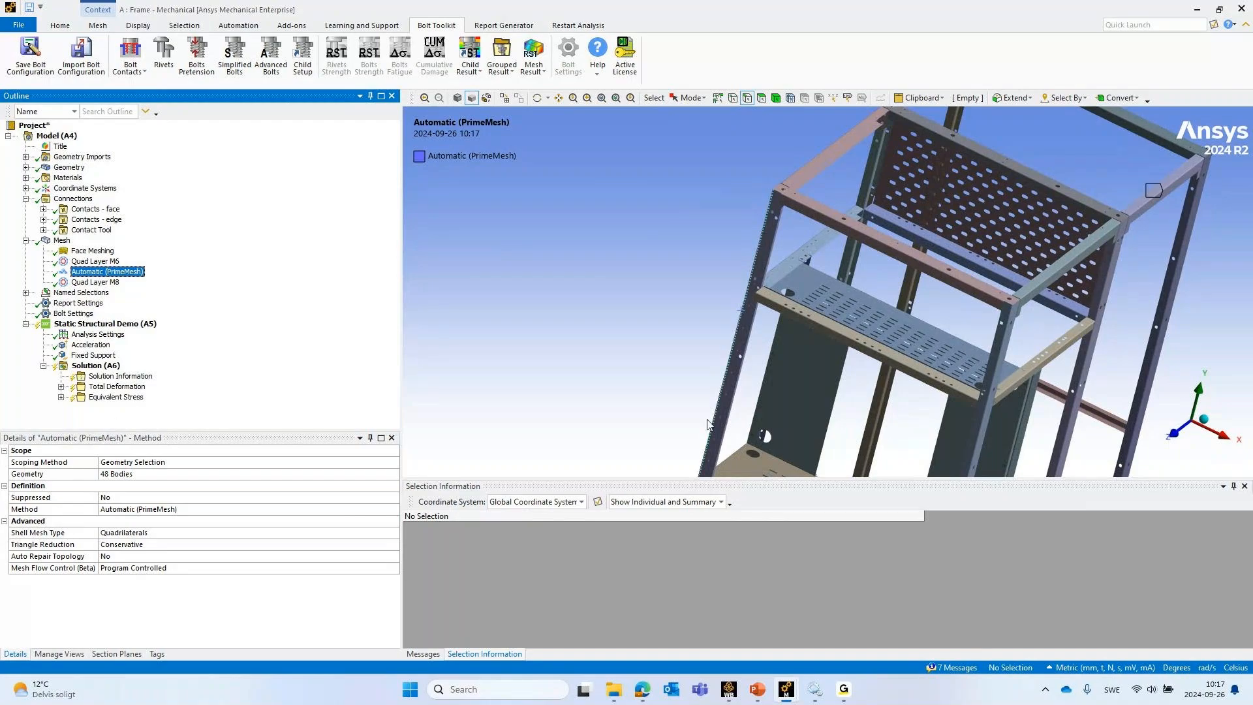
middle_click_drag(839, 323, 743, 303, "ctrl")
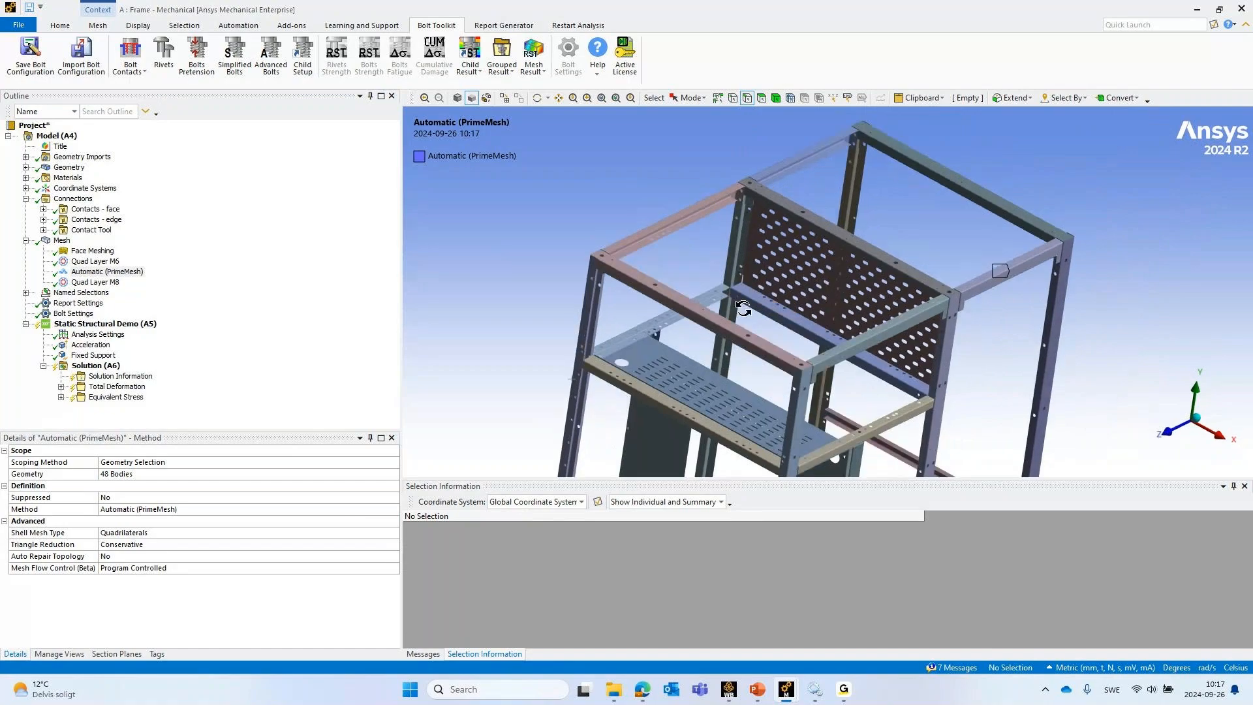
Display the Quad Layer M6 control and inspect its settings and tagged hole edge near the shelf bracket
left_click(91, 262)
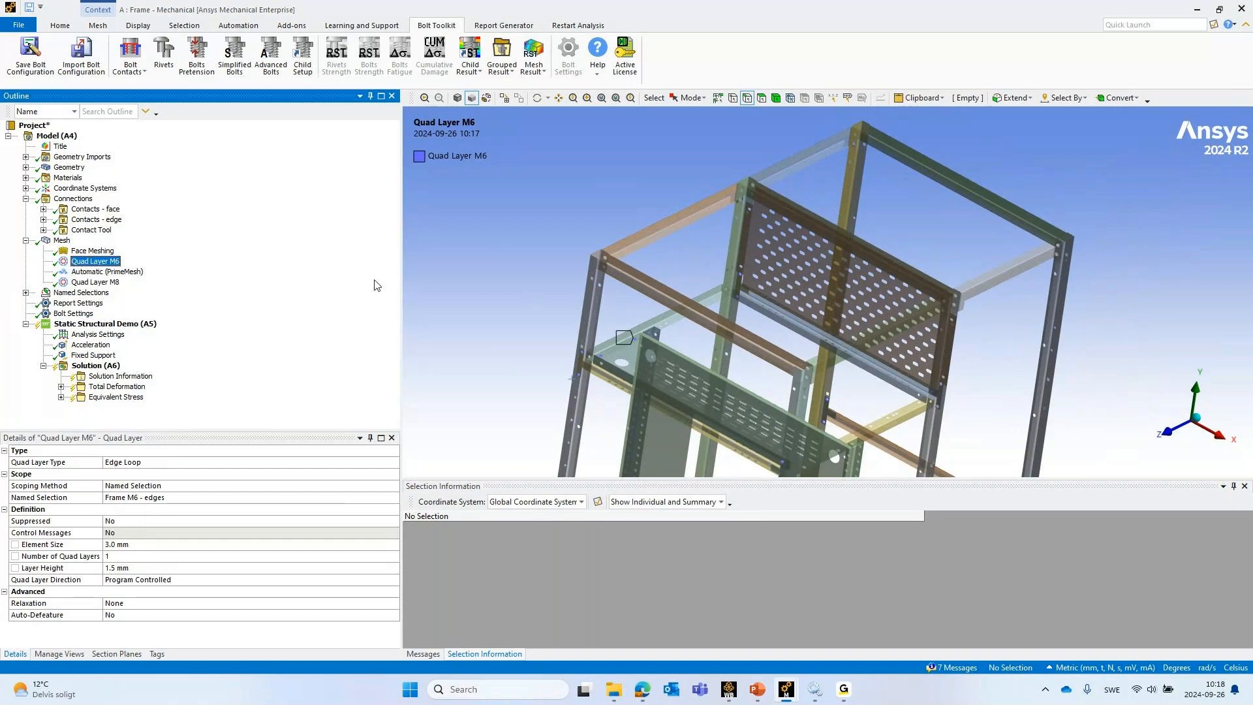
scroll(780, 316, "up", 2)
scroll(781, 316, "up", 3)
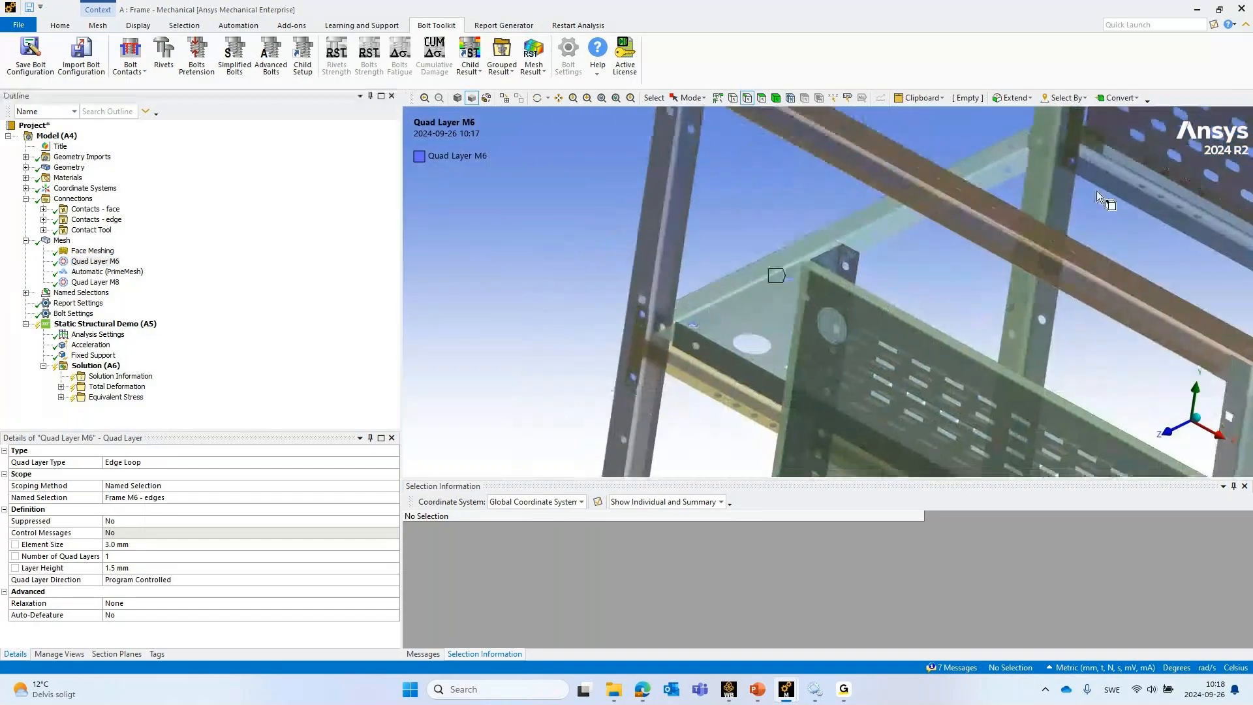
scroll(849, 213, "up", 1)
scroll(848, 213, "up", 3)
middle_click_drag(768, 203, 887, 319, "ctrl")
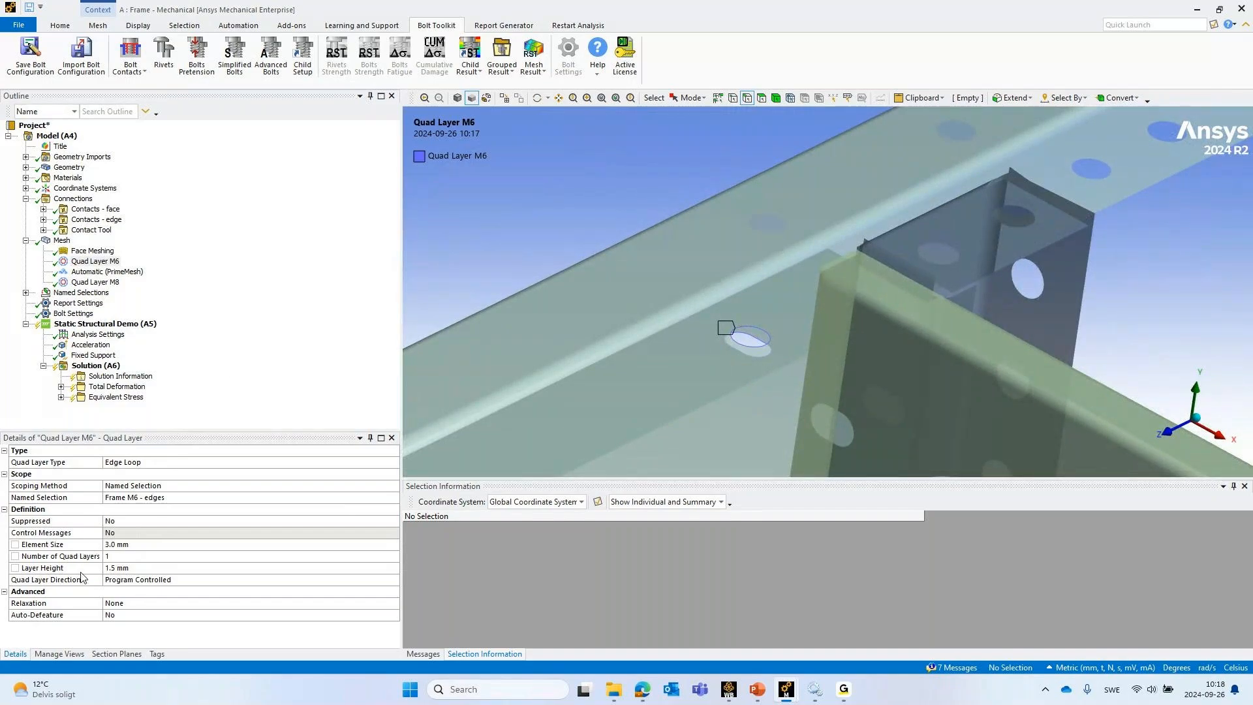
Display the mesh and examine the element layers around the bolt holes where the crossbeam meets the shelf
left_click(63, 241)
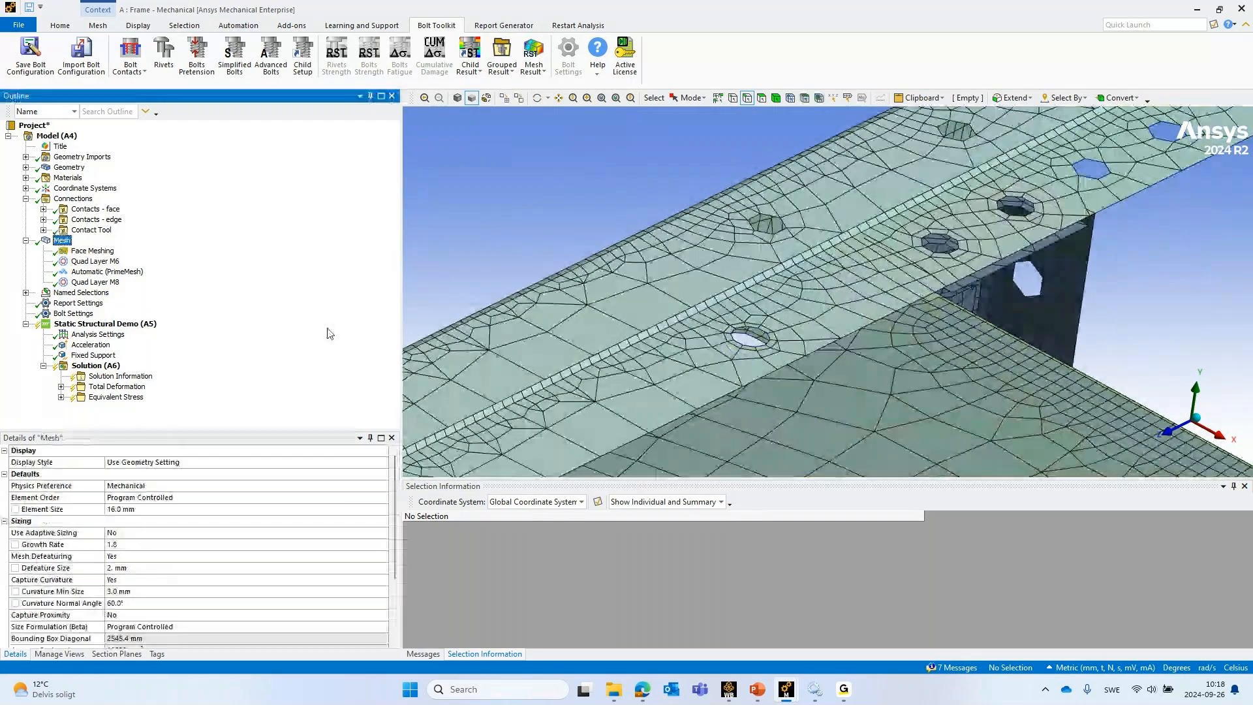
scroll(855, 312, "up", 2)
middle_click_drag(794, 247, 719, 257)
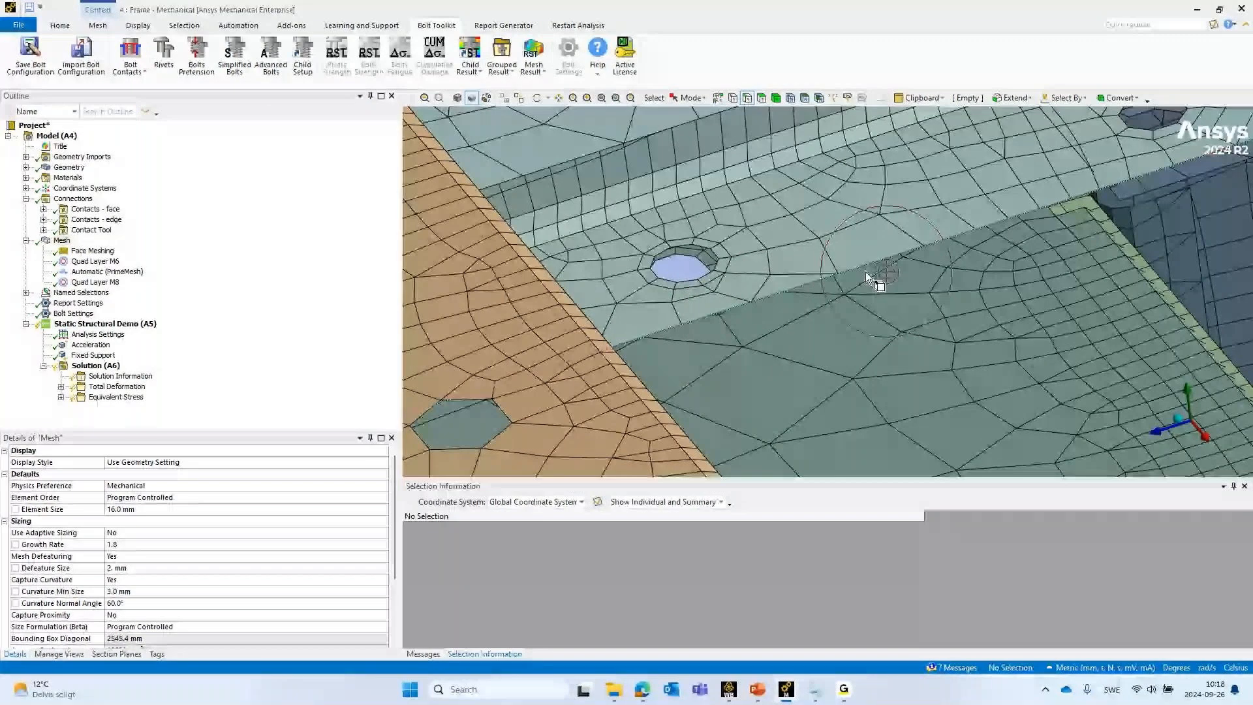
scroll(866, 271, "down", 5)
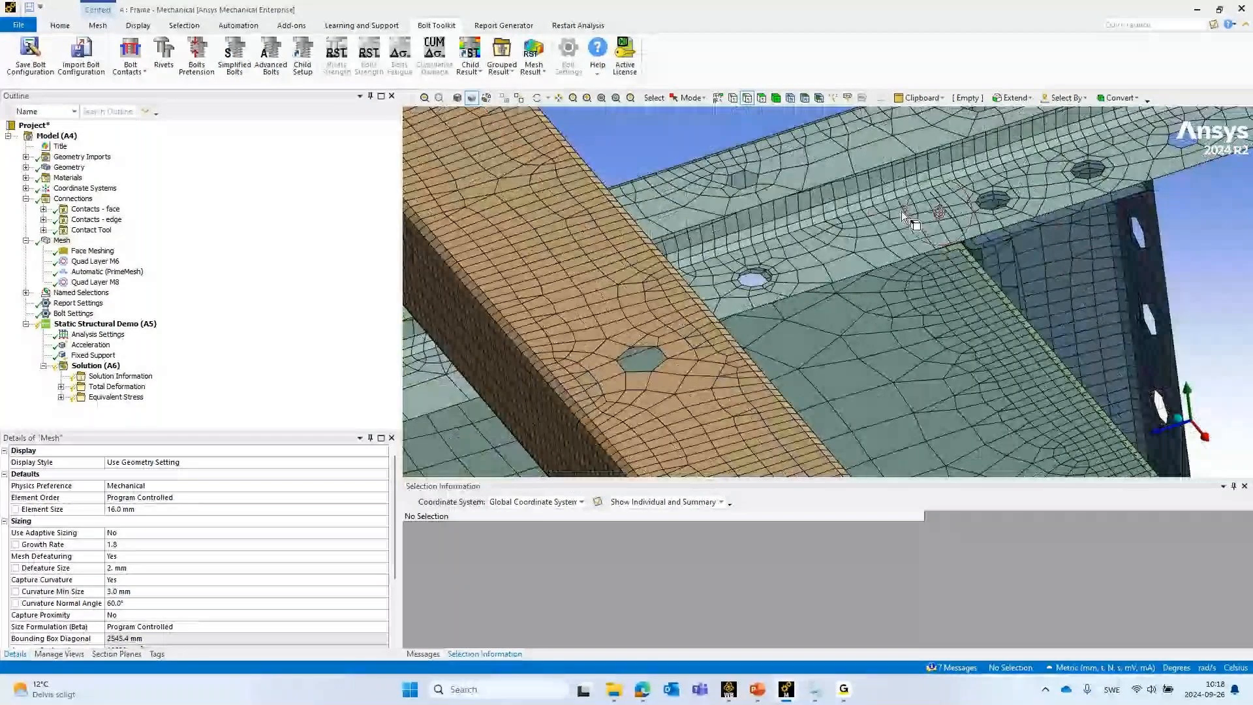
scroll(934, 218, "down", 3)
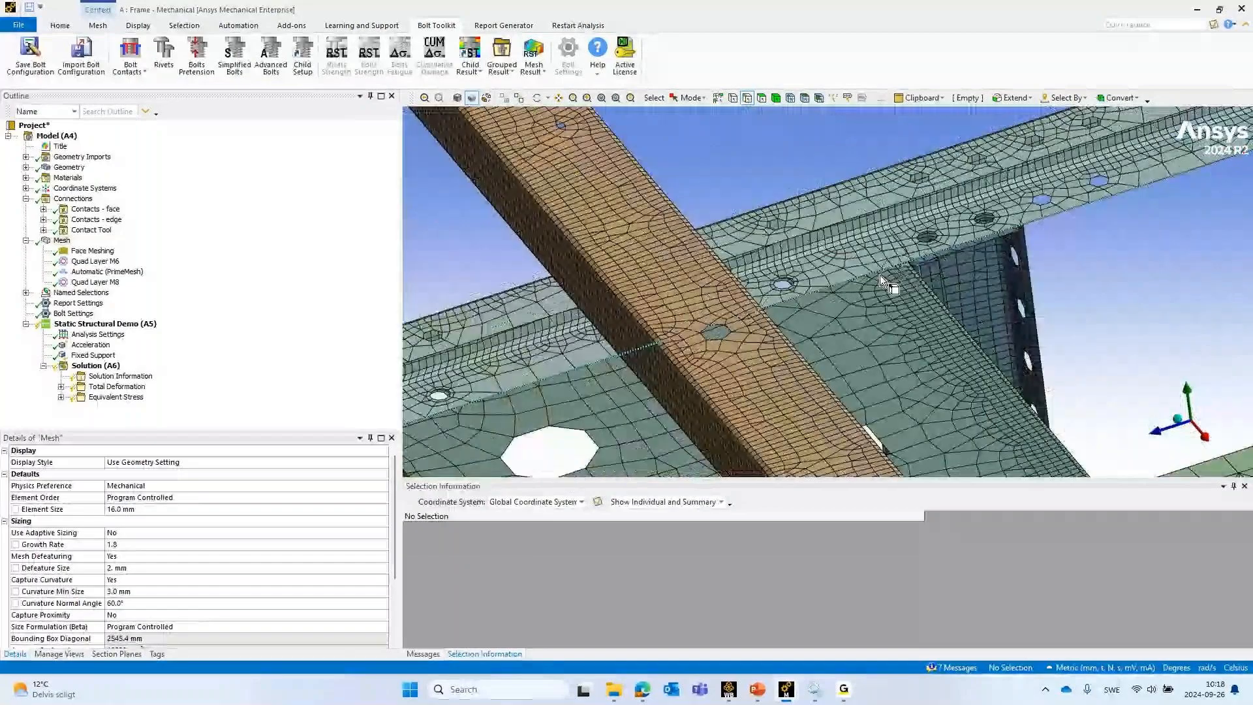
middle_click_drag(880, 275, 949, 124, "ctrl")
scroll(757, 340, "down", 3)
scroll(765, 308, "up", 3)
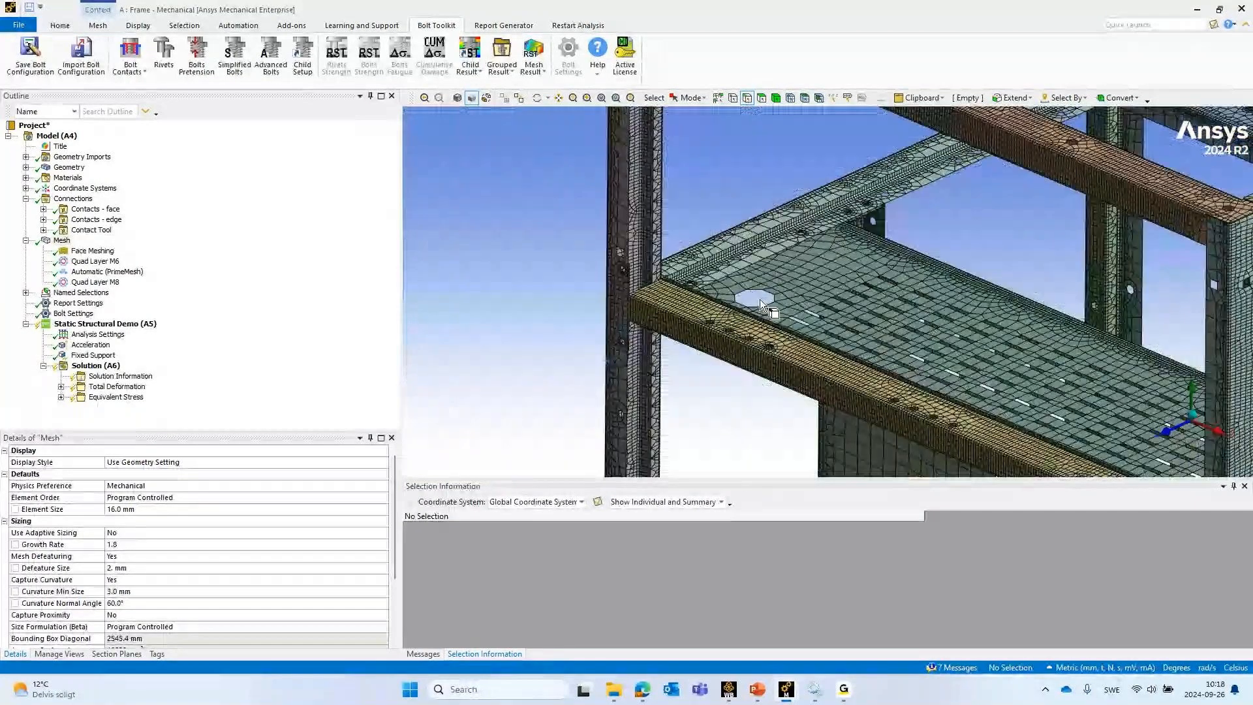
Collapse the Connections and Mesh branches and review the list of named selections
left_click(26, 199)
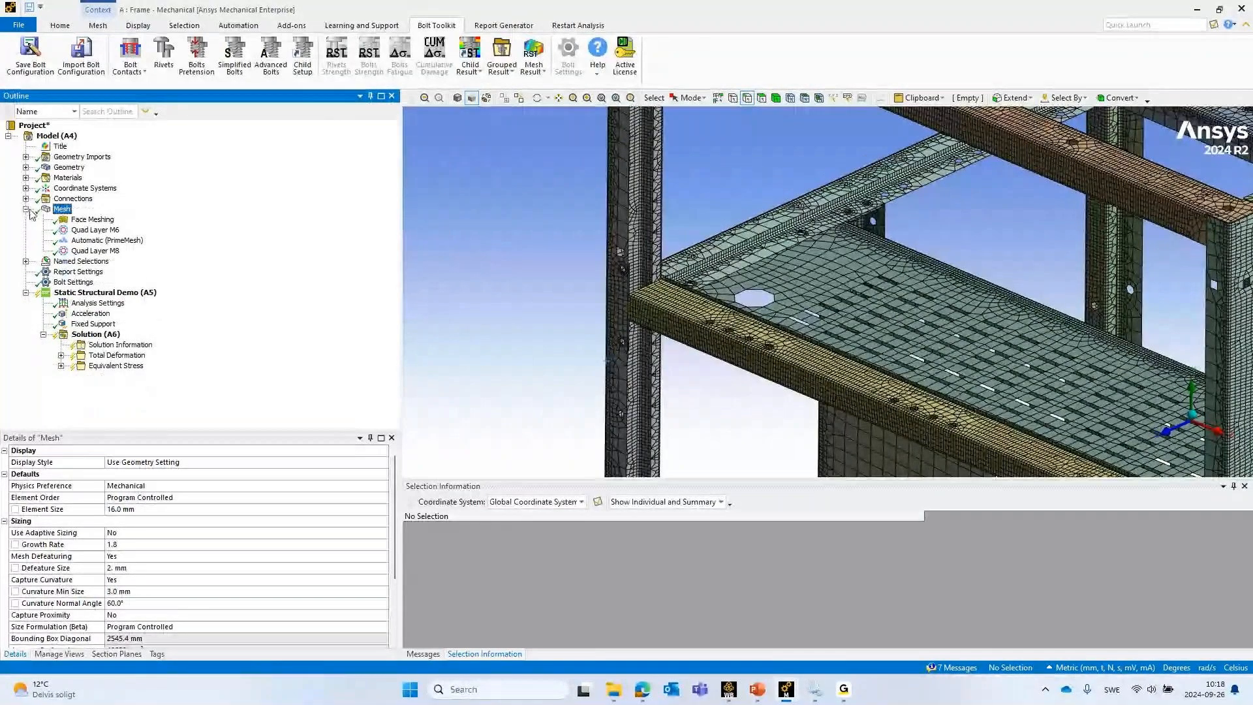
left_click(27, 209)
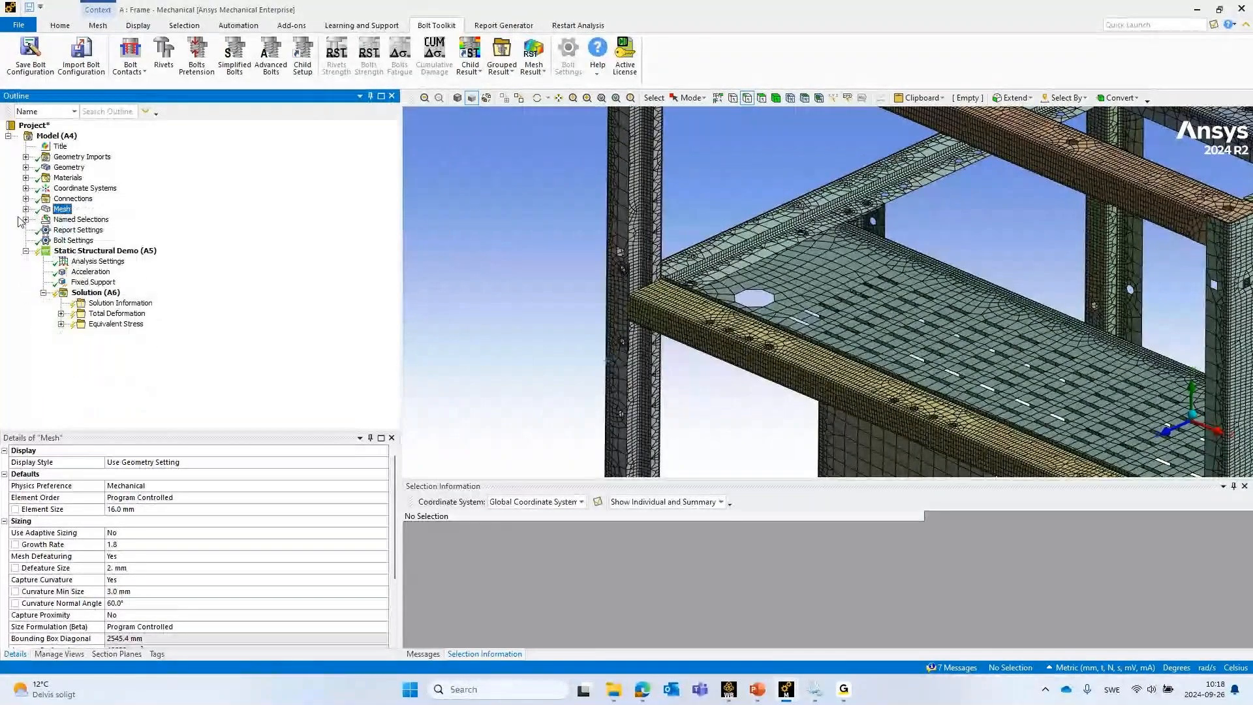
left_click(25, 219)
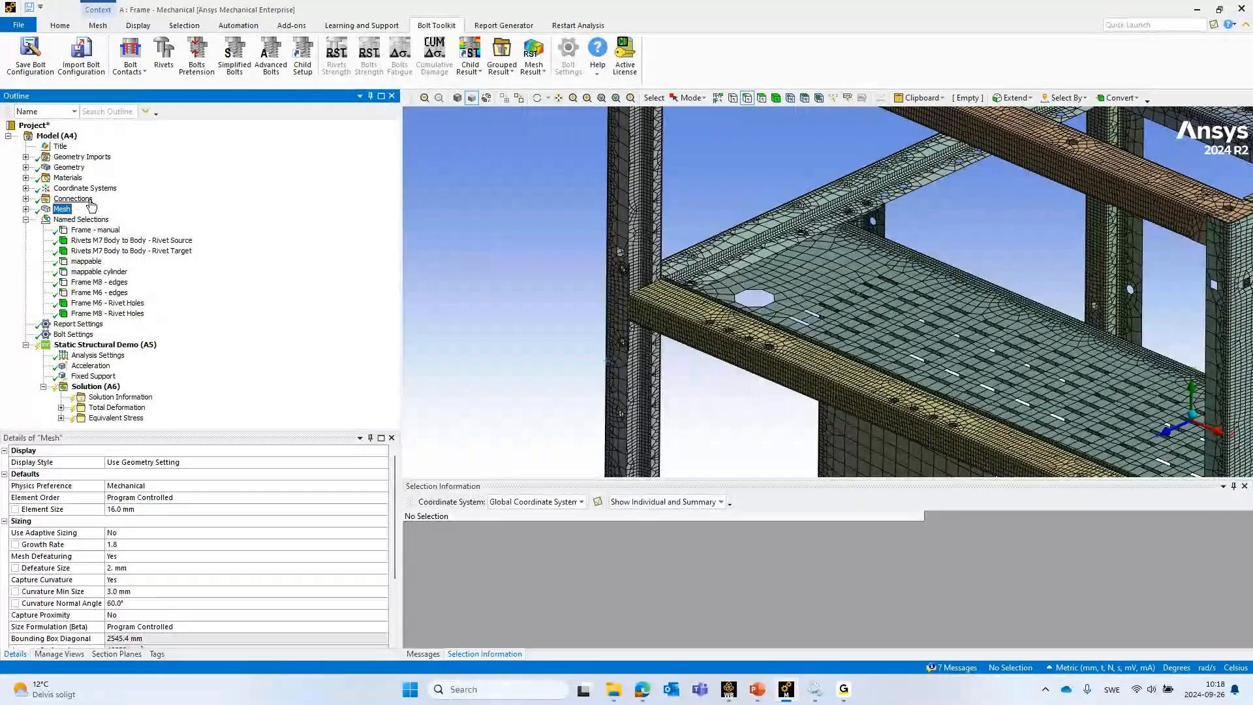
left_click(25, 220)
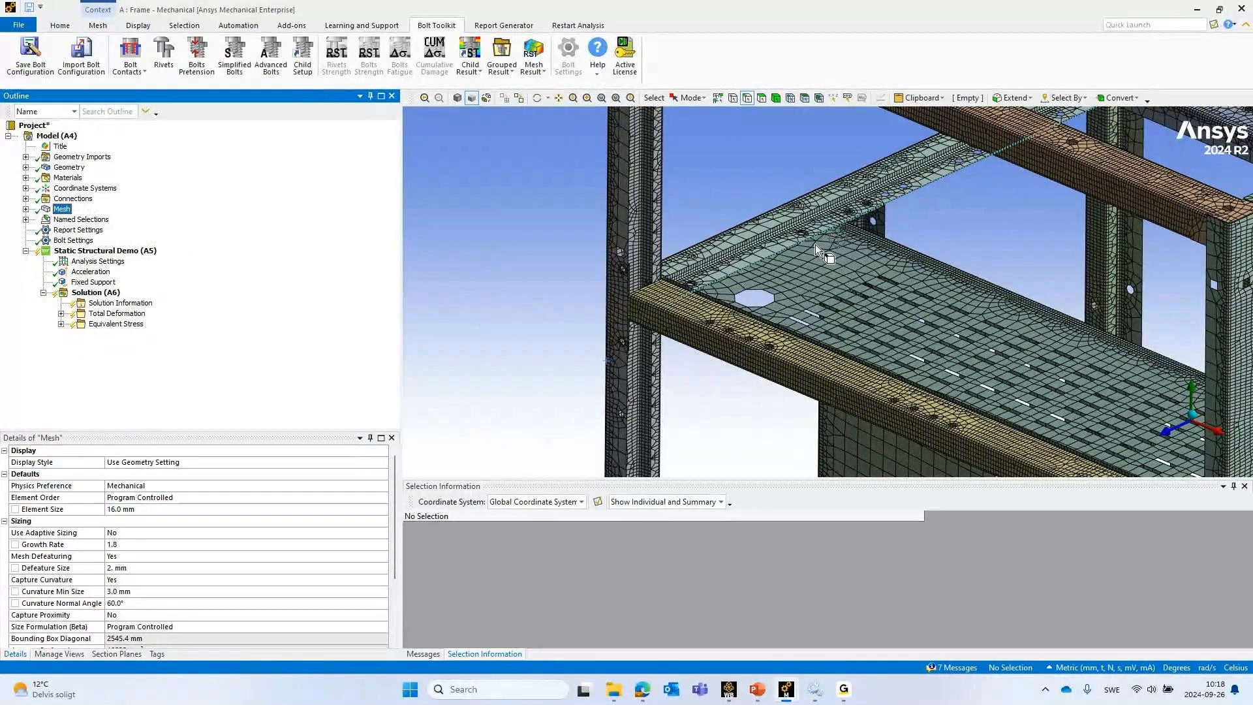
middle_click_drag(816, 245, 712, 322, "ctrl")
Add a Rivets object to the Static Structural Demo analysis and scope it to all bodies of the frame
left_click(104, 251)
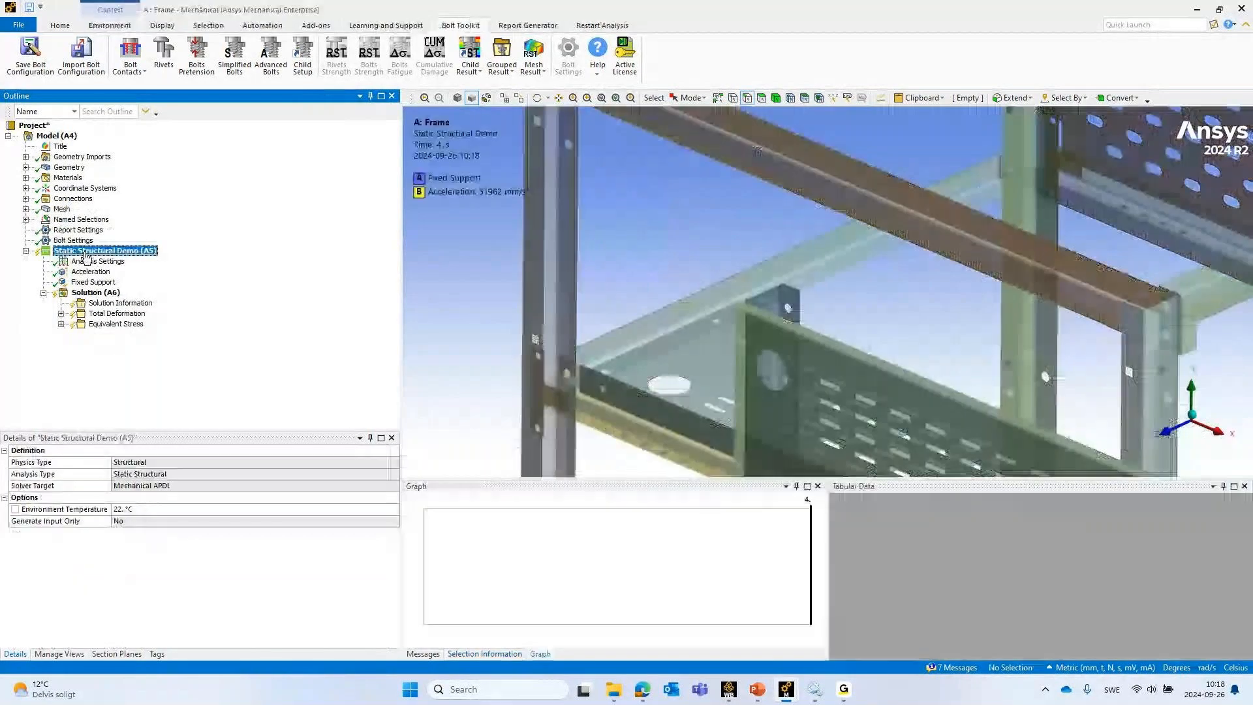
left_click(164, 55)
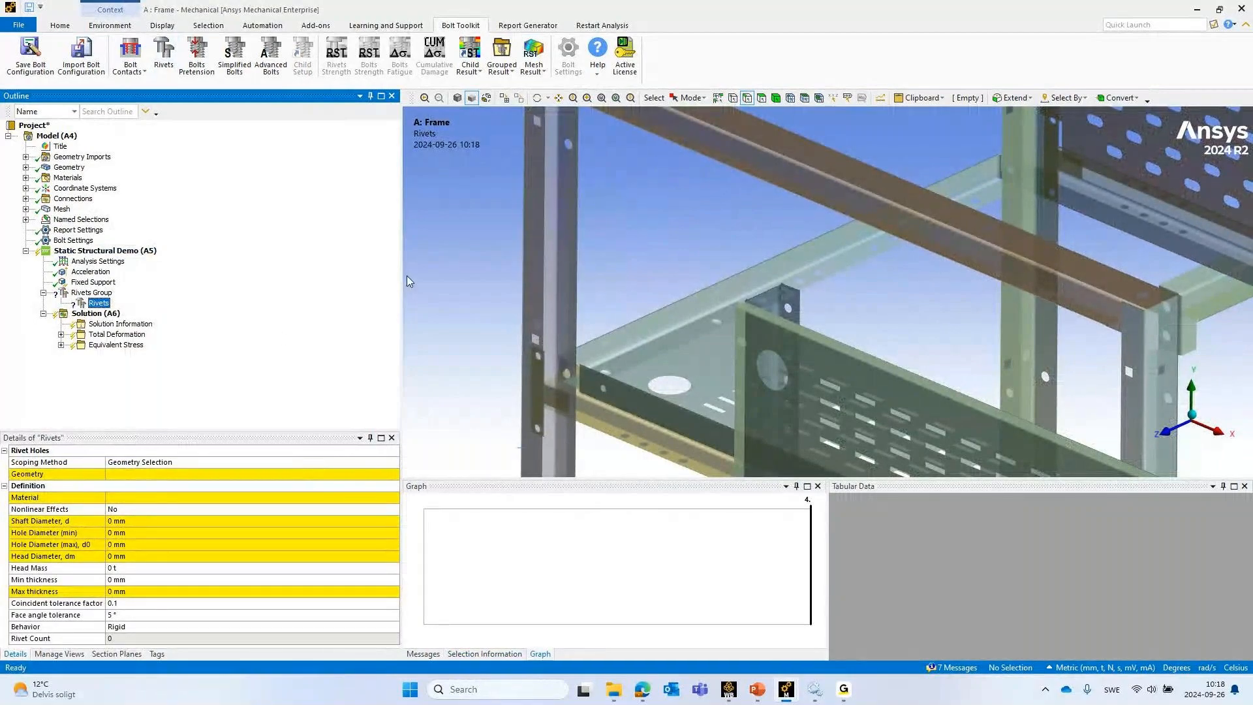
left_click(186, 474)
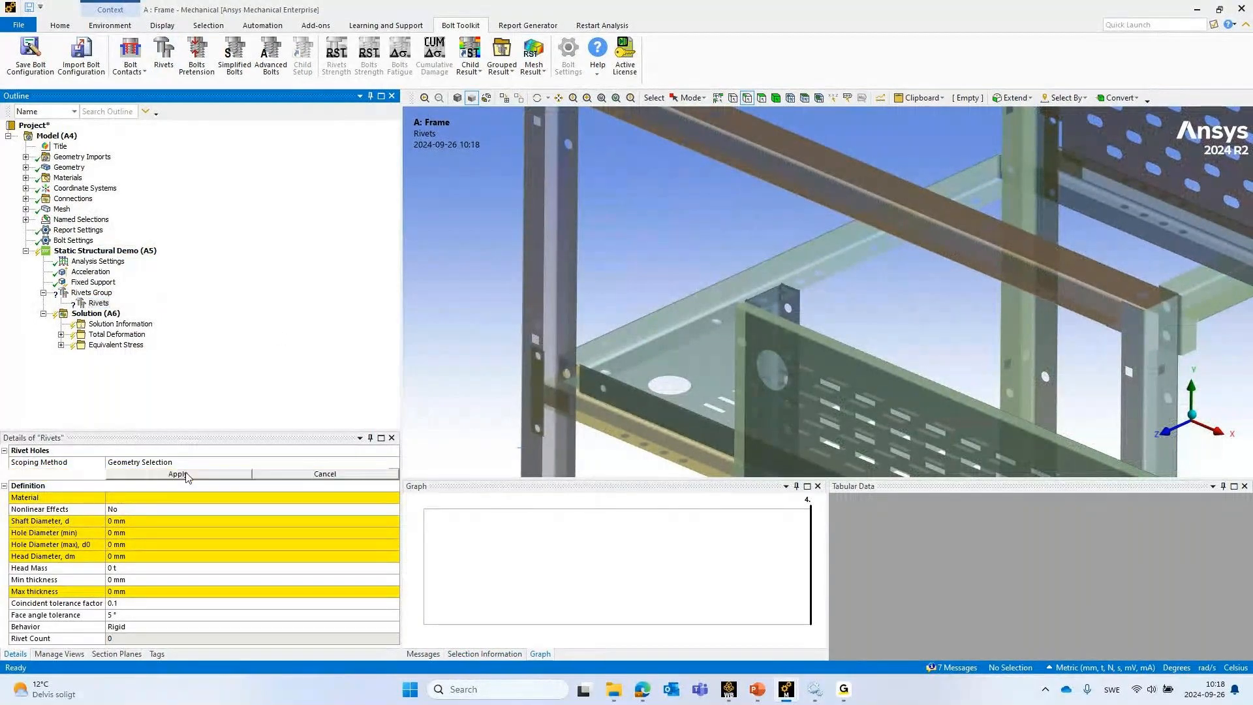
left_click(775, 99)
key("ctrl+a")
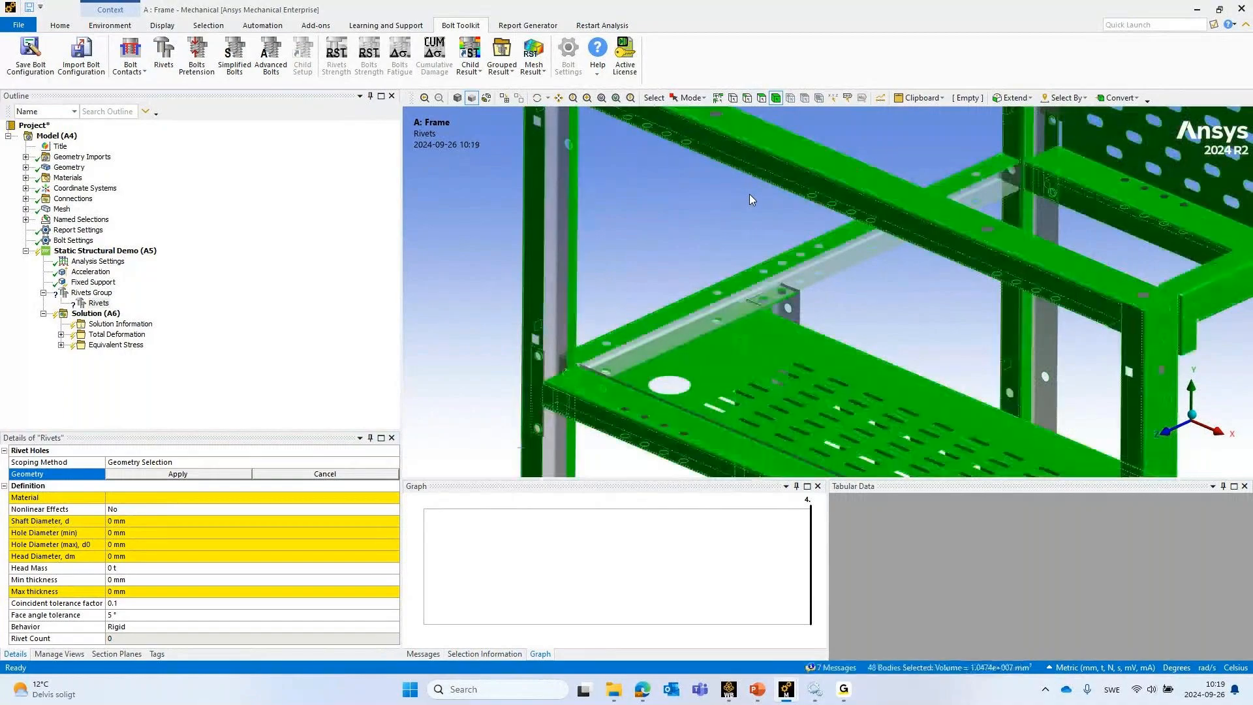
left_click(187, 474)
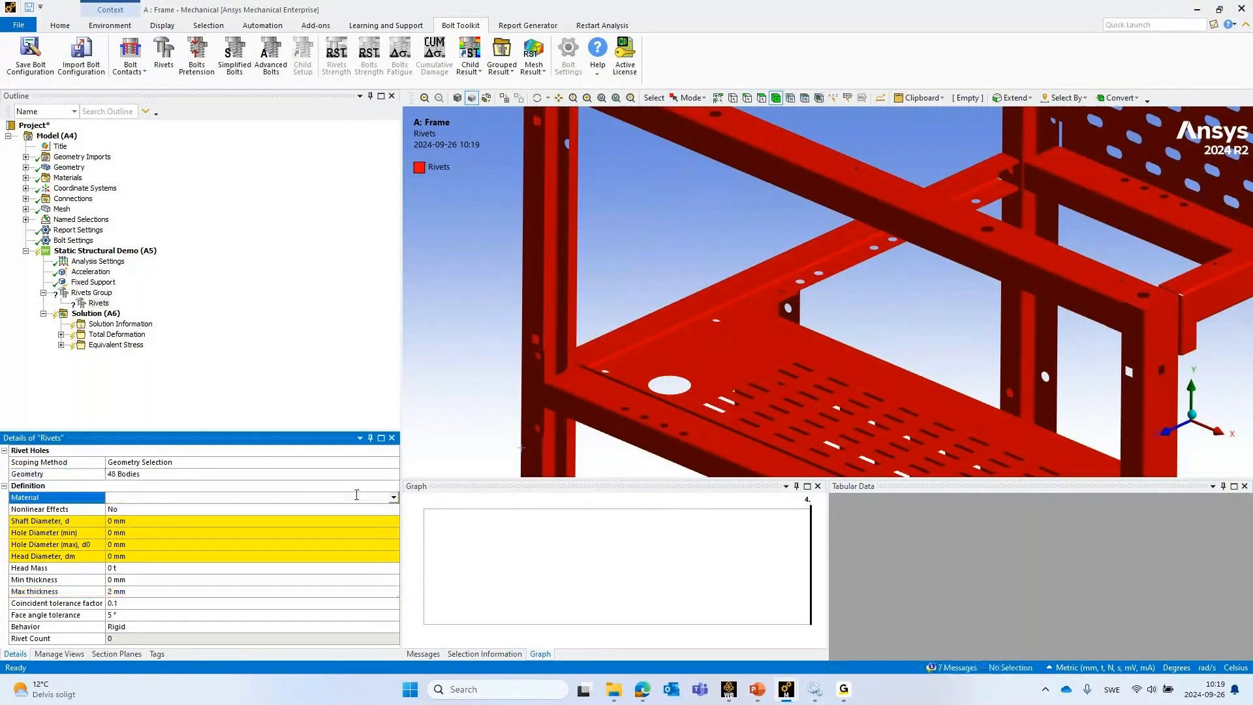
Assign the Steel bolt 8.8 material to the rivets and set their shaft diameter to 8 mm
left_click(179, 497)
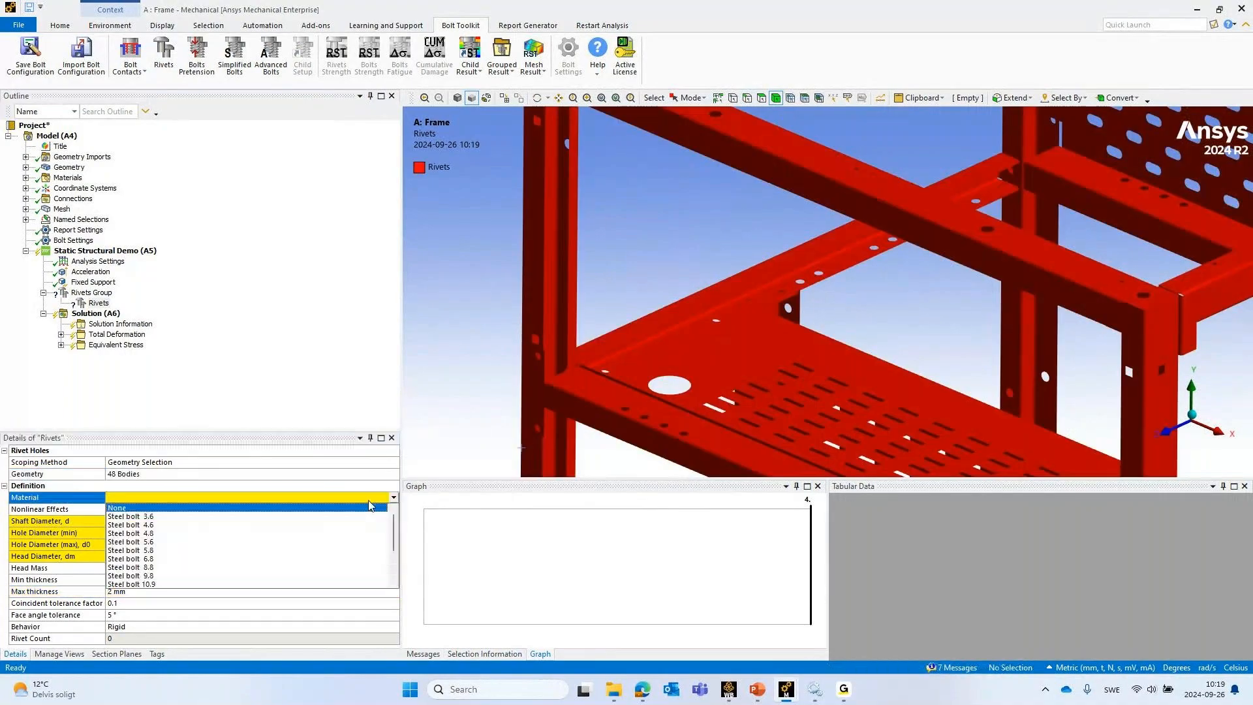
left_click(171, 567)
left_click(133, 521)
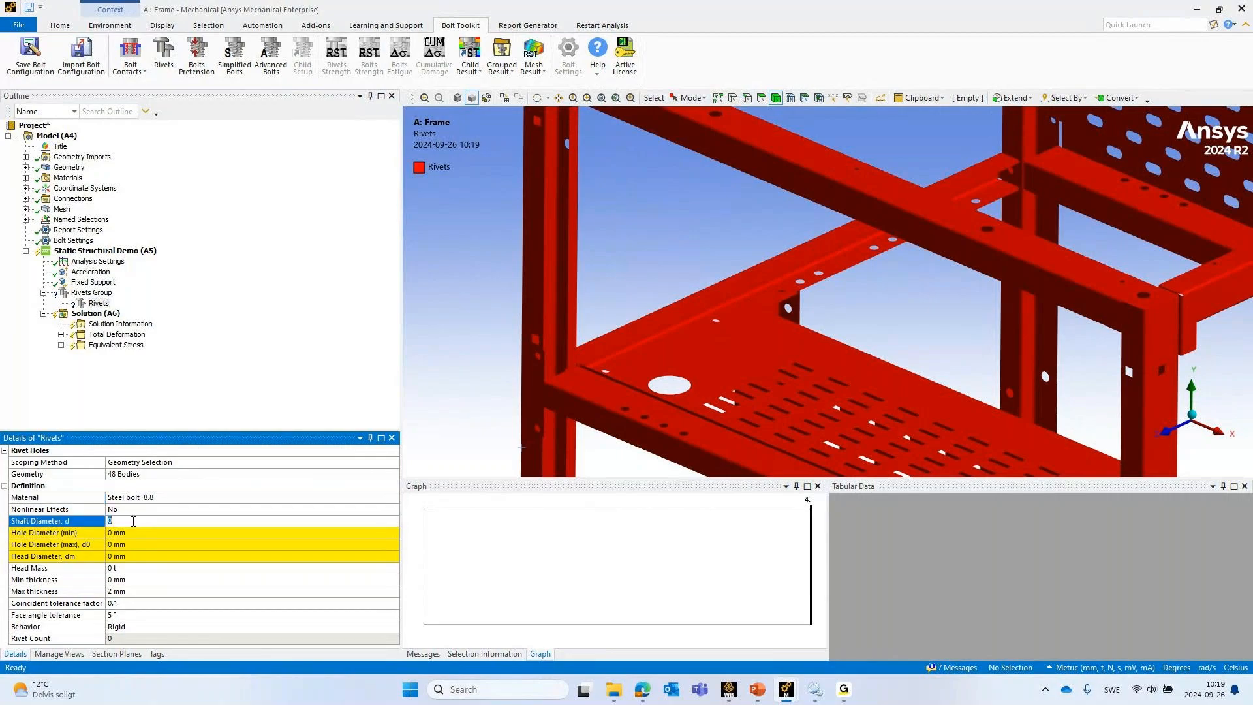
type("8")
key("Return")
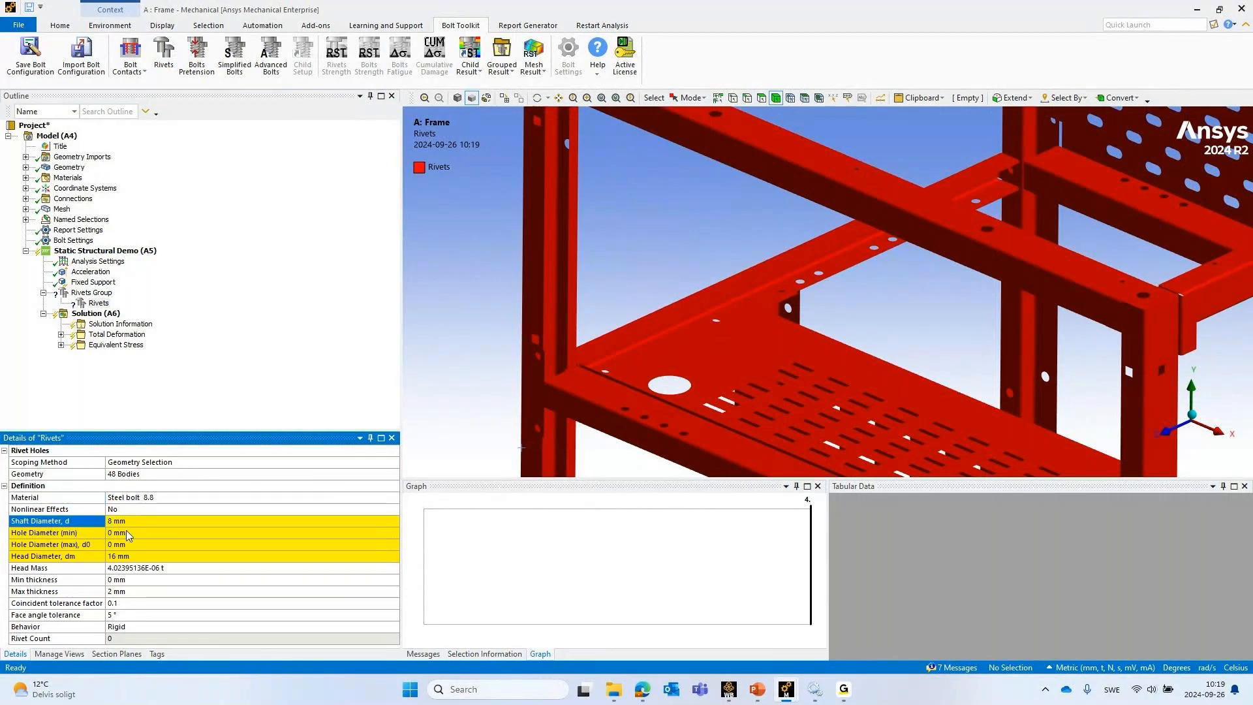
Set the rivets' minimum hole diameter to 8 mm and maximum hole diameter to 14 mm
left_click(126, 532)
type("8")
key("Return")
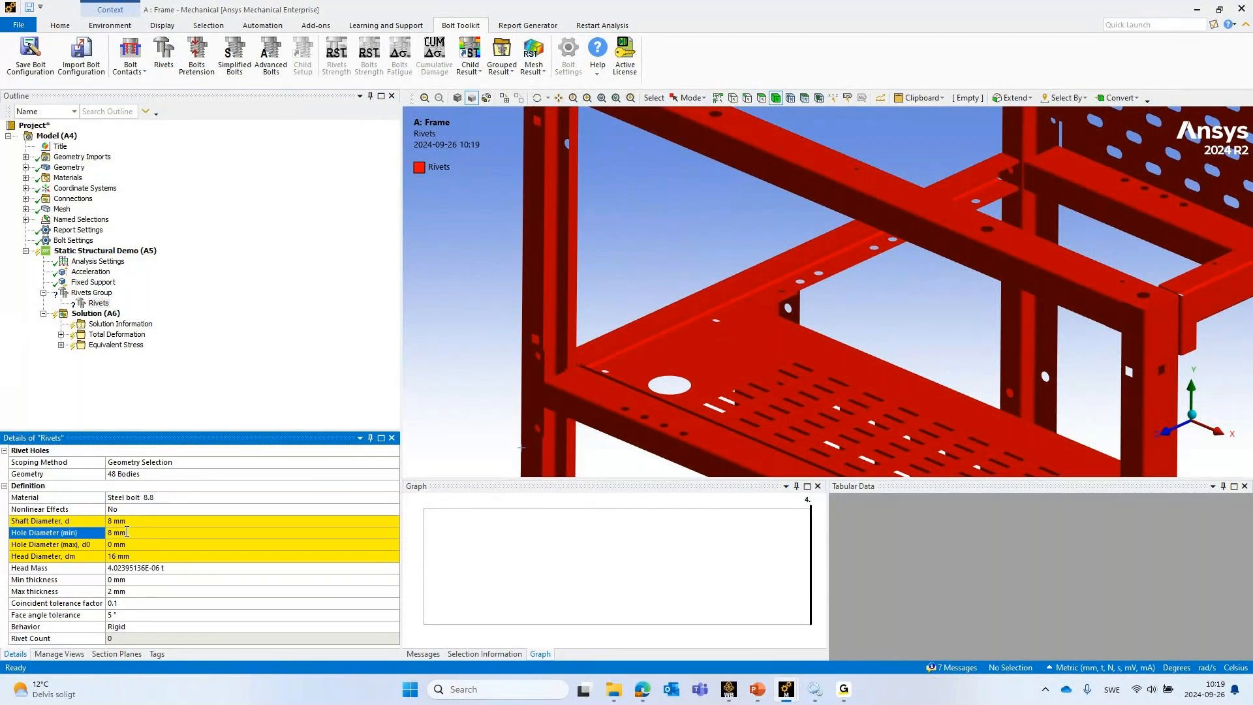
left_click(131, 544)
type("14")
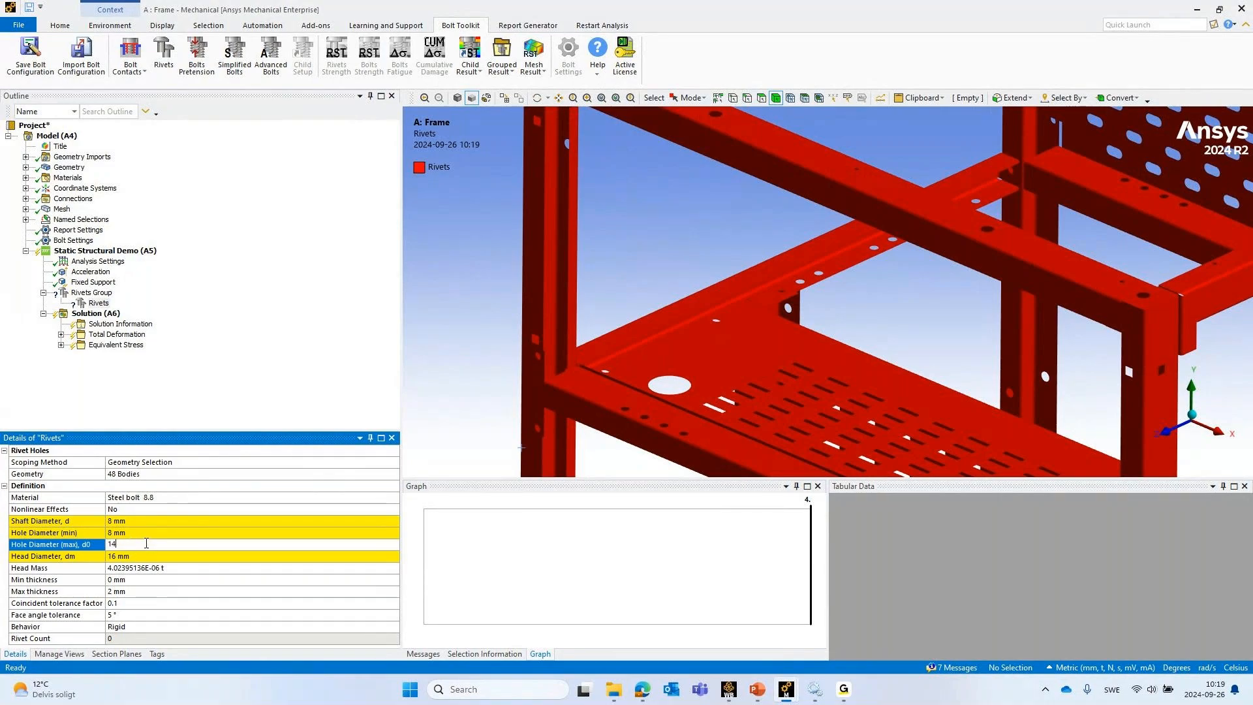
key("Return")
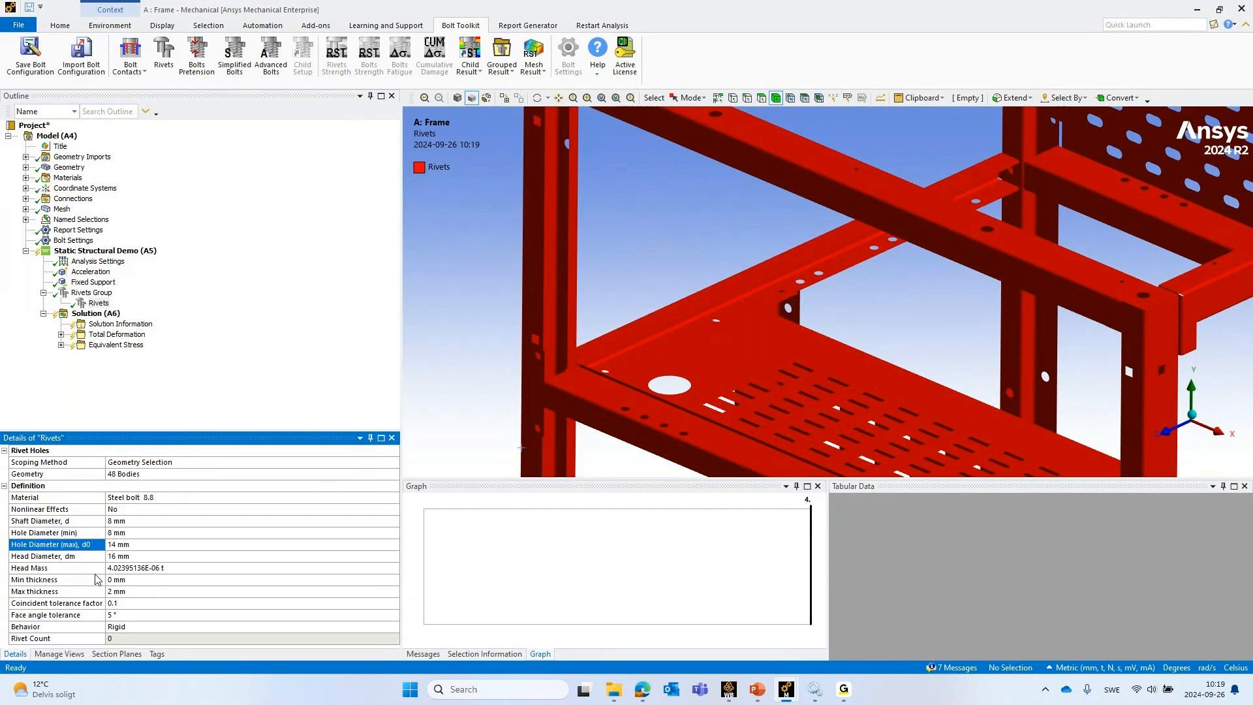
Set the rivets' maximum thickness to 4 mm and check the rivet count
left_click(130, 590)
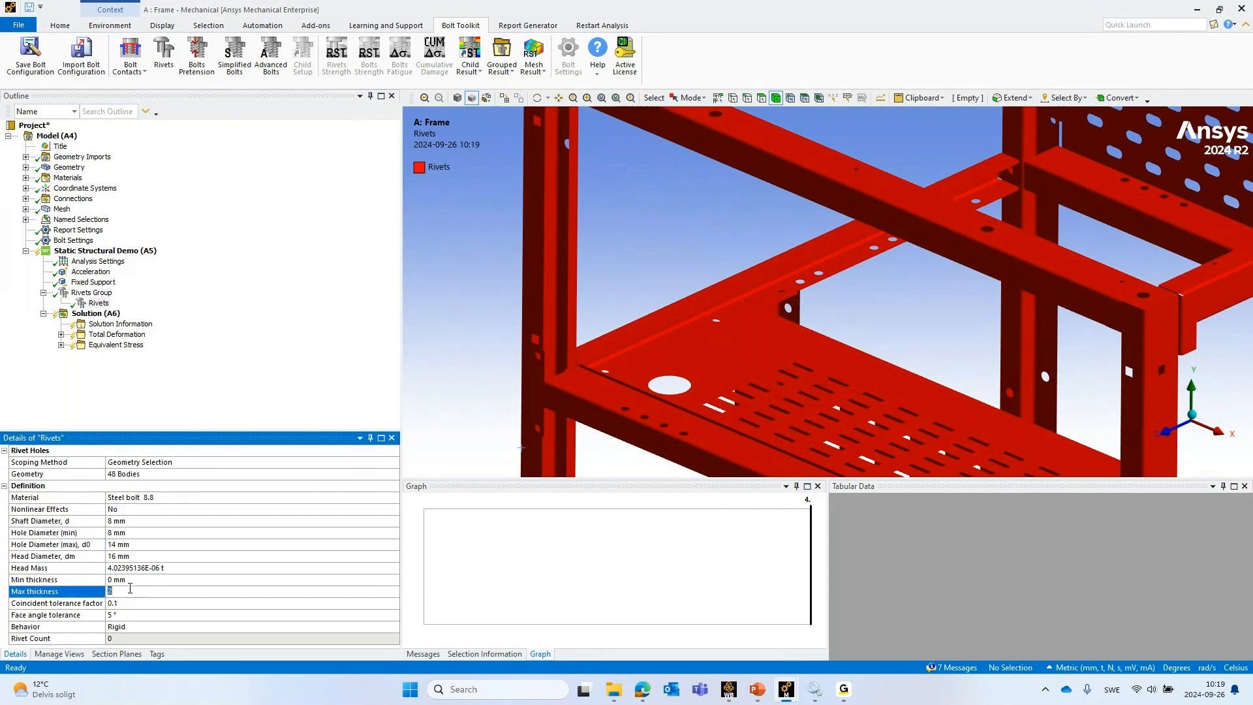
type("4")
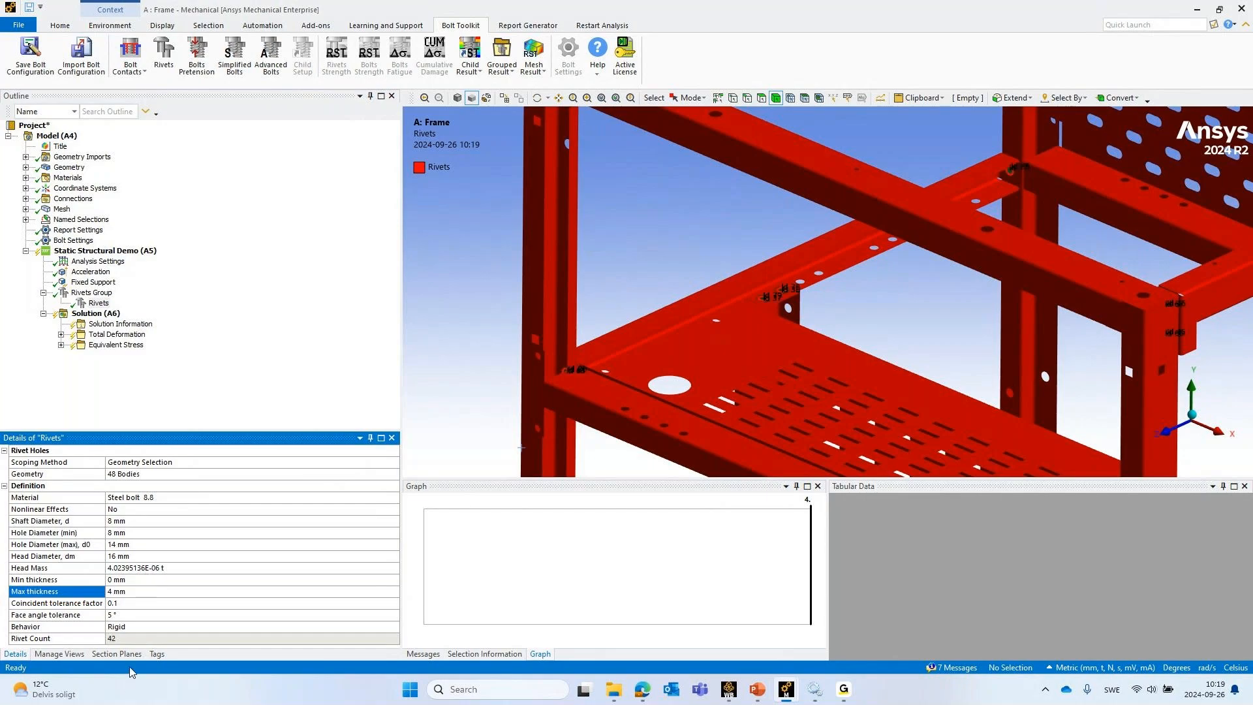
left_click(130, 638)
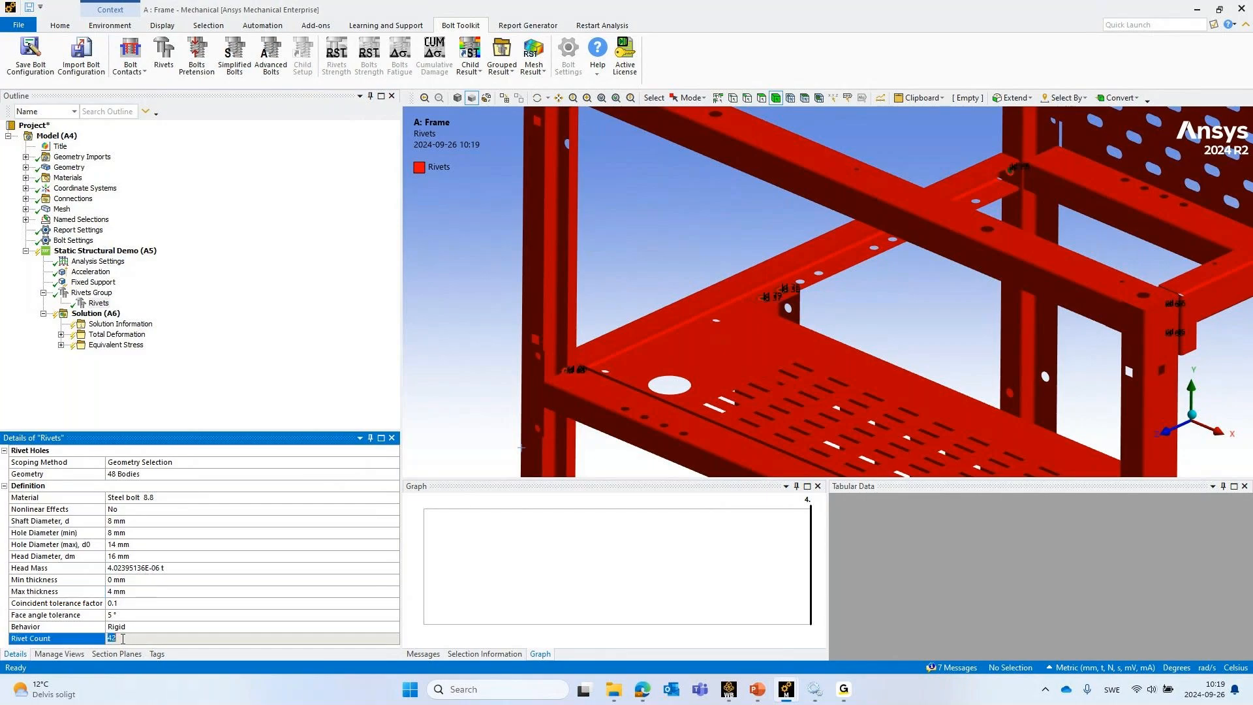
Turn off the ID numbers for the Rivets Group and inspect the rivets at the shelf and post joints
left_click(93, 294)
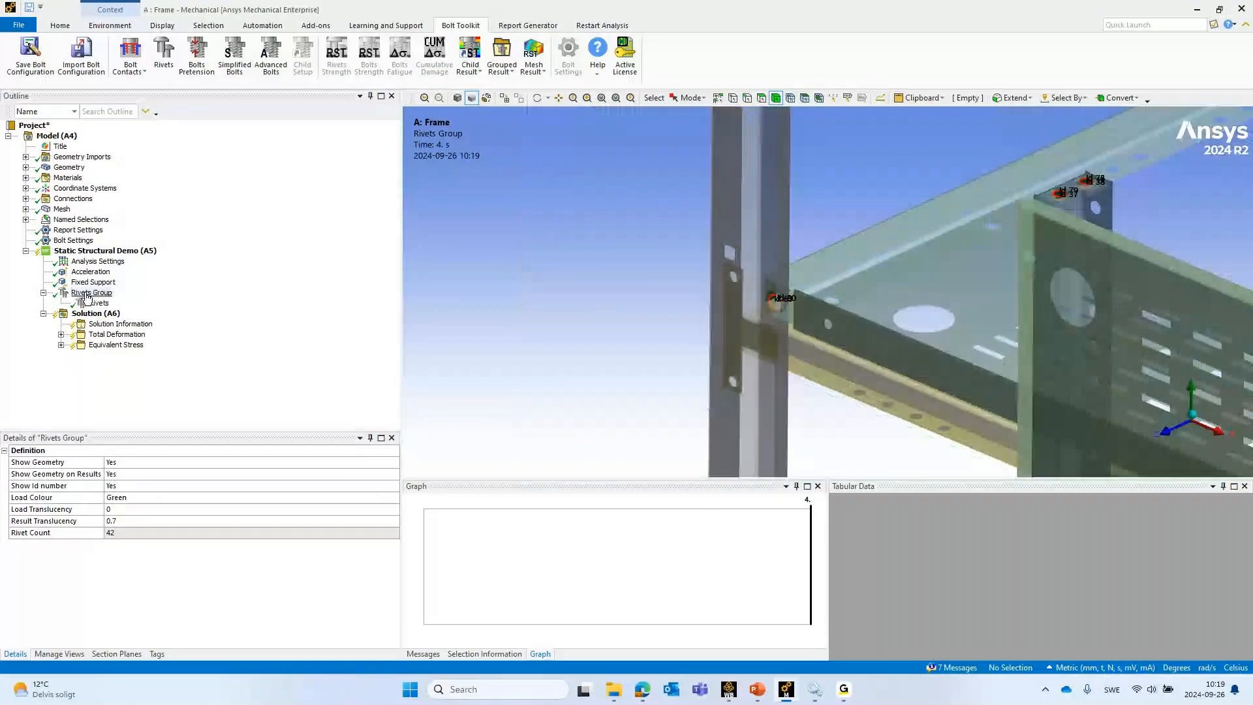
scroll(892, 288, "up", 3)
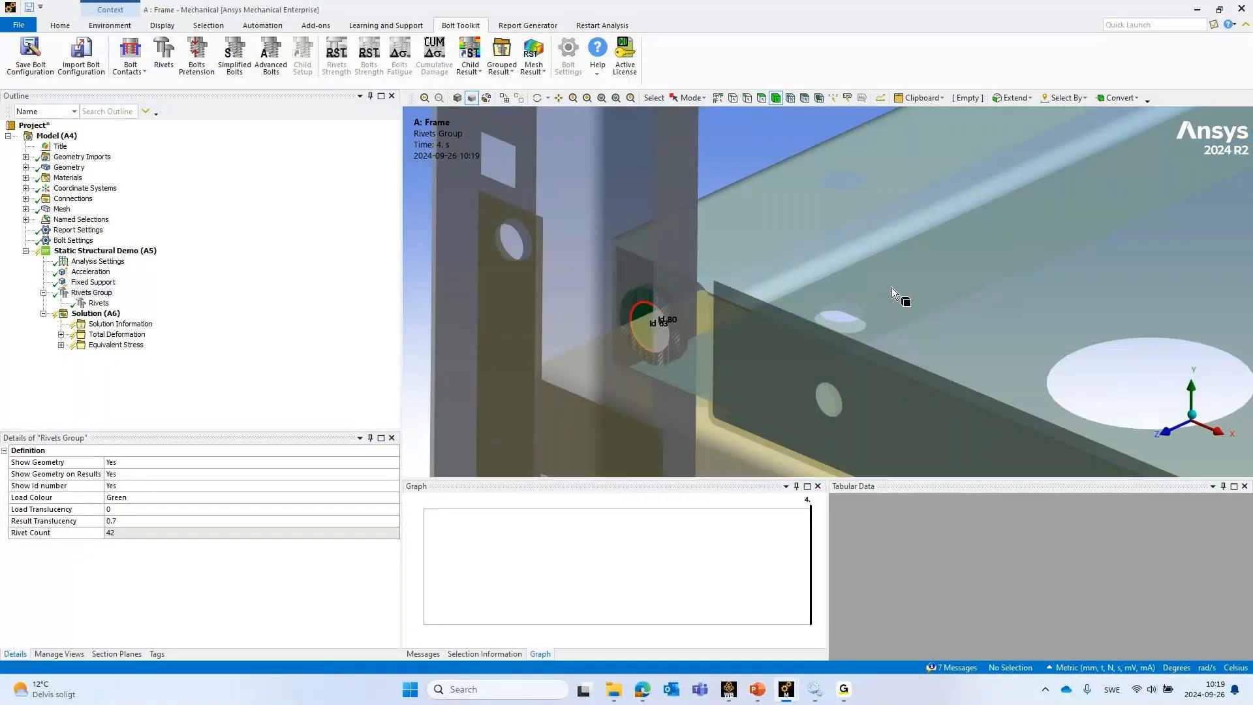
left_click(126, 487)
double_click(125, 487)
mouse_move(692, 248)
middle_mouse_down()
mouse_move(736, 193)
mouse_move(660, 170)
mouse_move(635, 225)
mouse_move(785, 190)
mouse_move(736, 221)
mouse_move(943, 275)
mouse_move(637, 277)
mouse_move(594, 249)
mouse_move(764, 271)
mouse_move(711, 229)
mouse_move(699, 254)
middle_mouse_up()
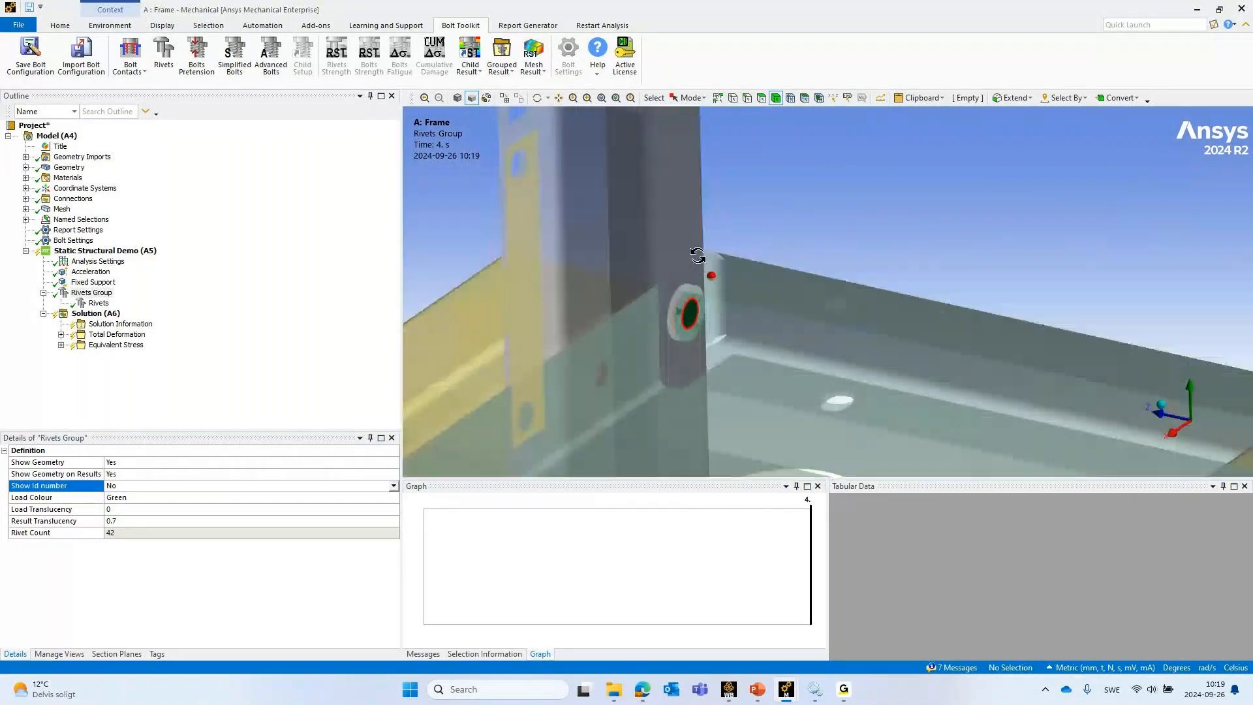
middle_click_drag(970, 340, 463, 135, "ctrl")
scroll(932, 277, "down", 5)
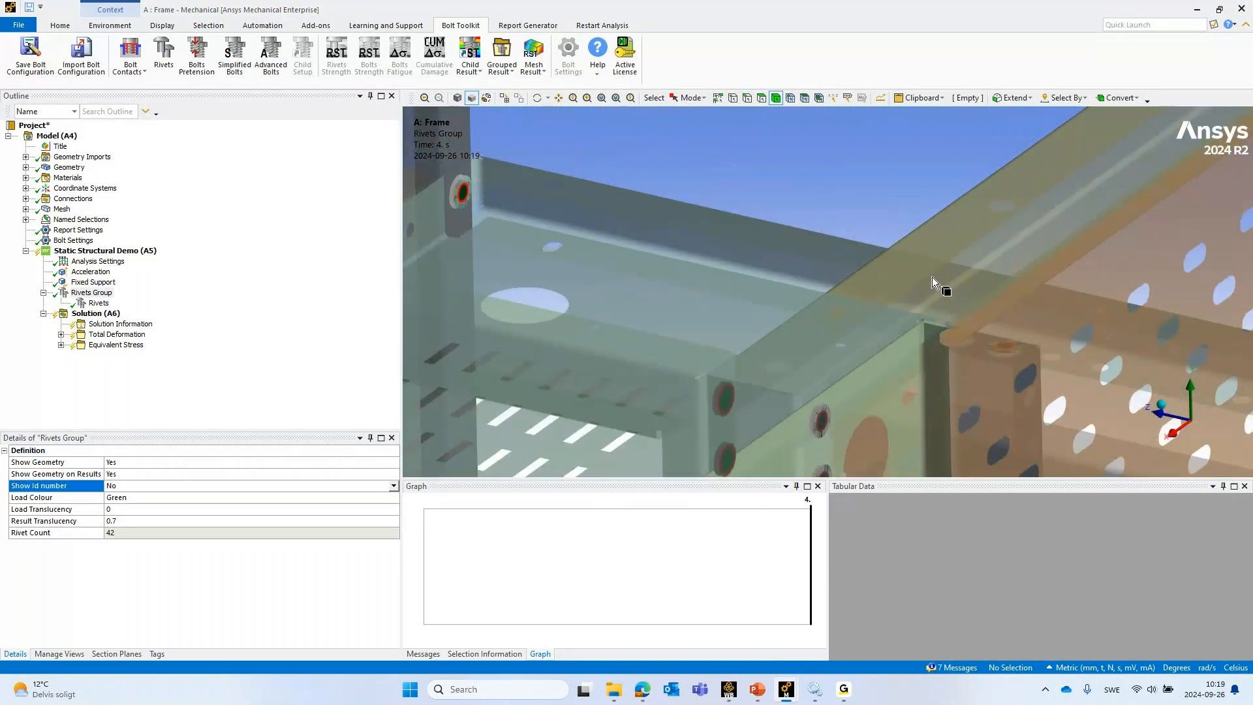
Try a rivet head diameter of 14 mm and inspect the rivet heads in the Rivets Group display
left_click(98, 304)
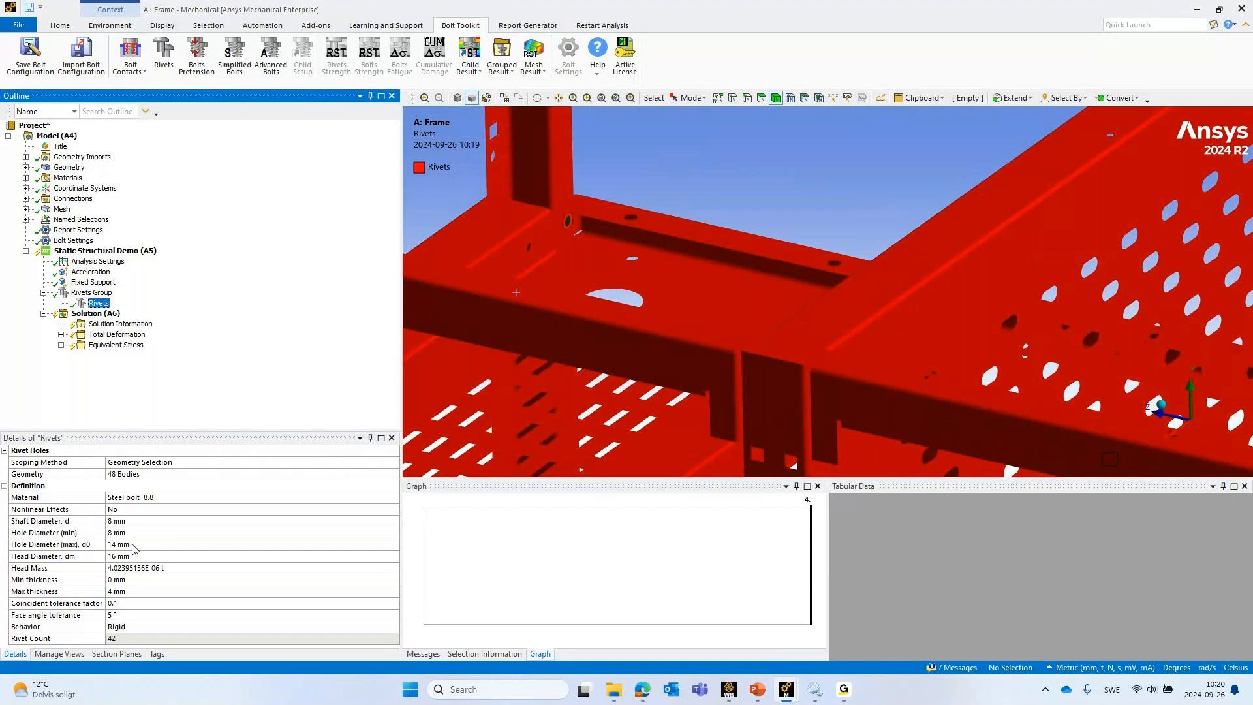
left_click(132, 556)
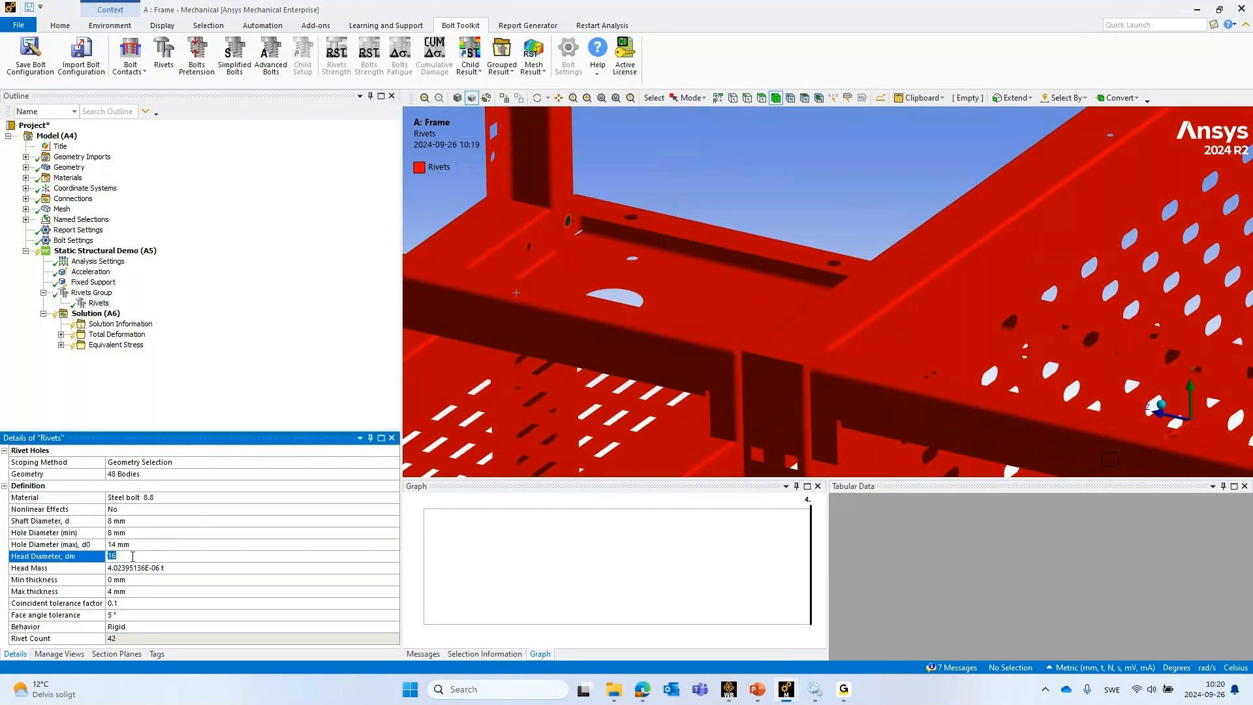
type("1")
key("Return")
left_click(92, 294)
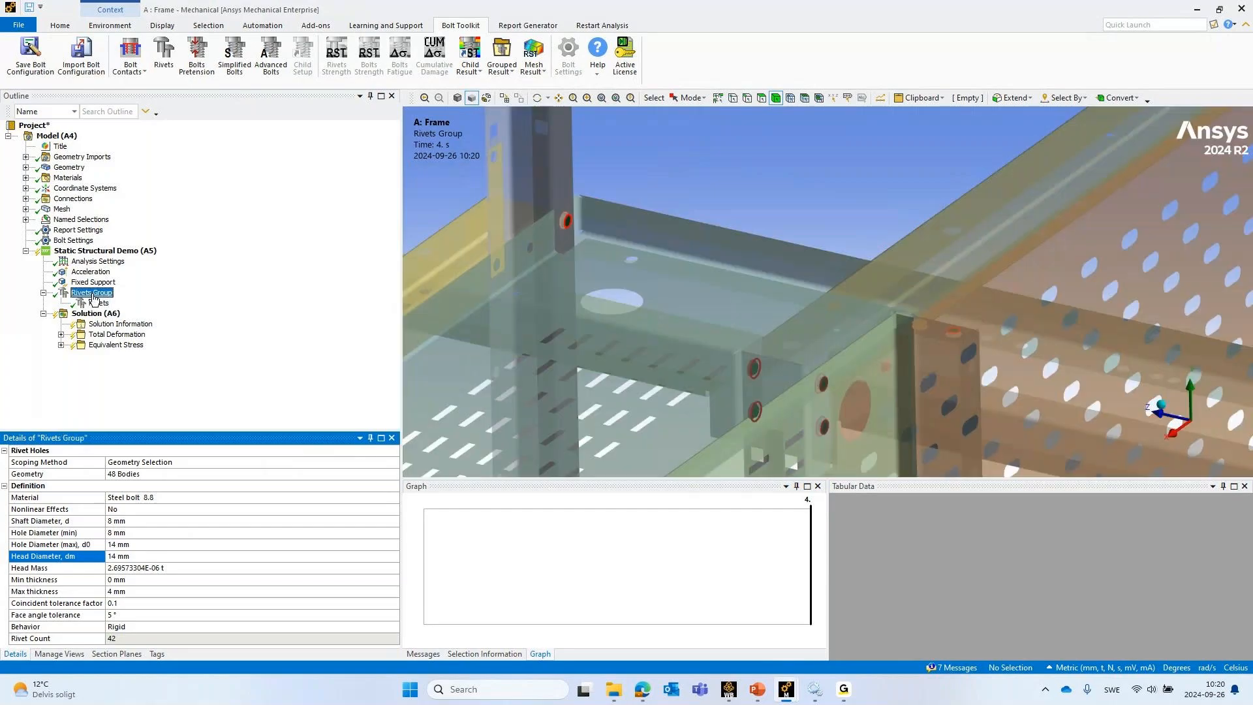
scroll(596, 214, "up", 2)
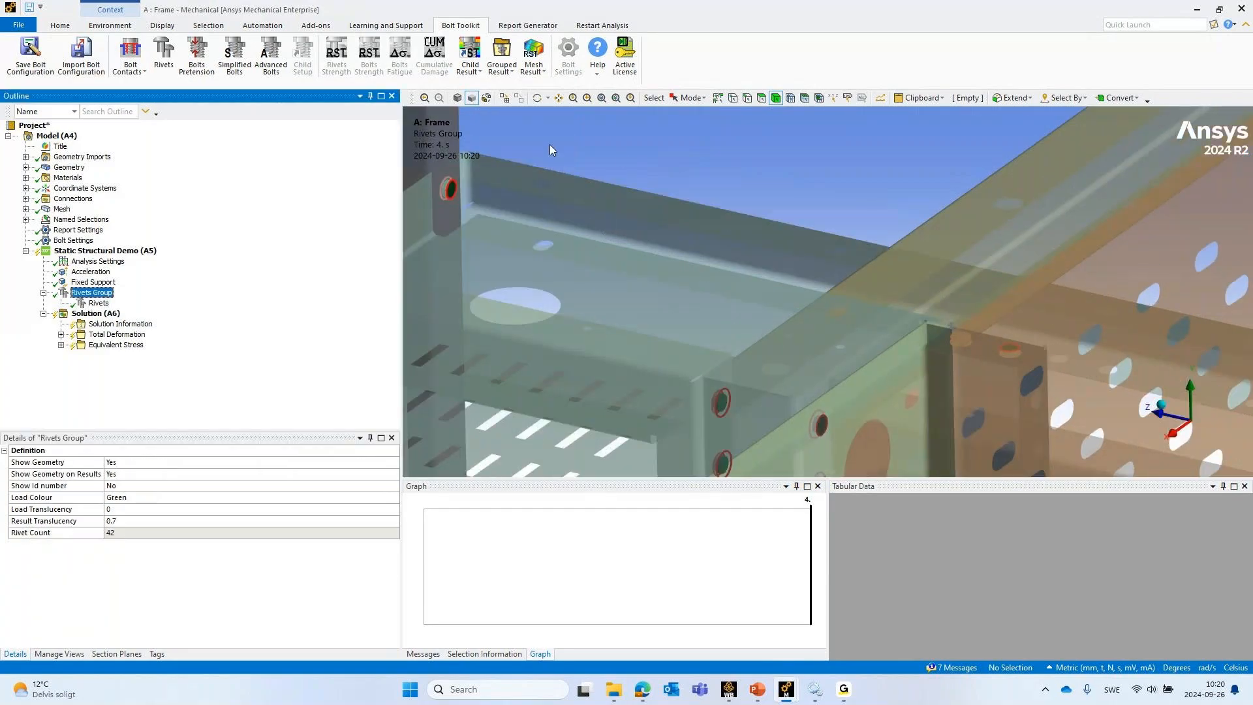
scroll(550, 151, "up", 3)
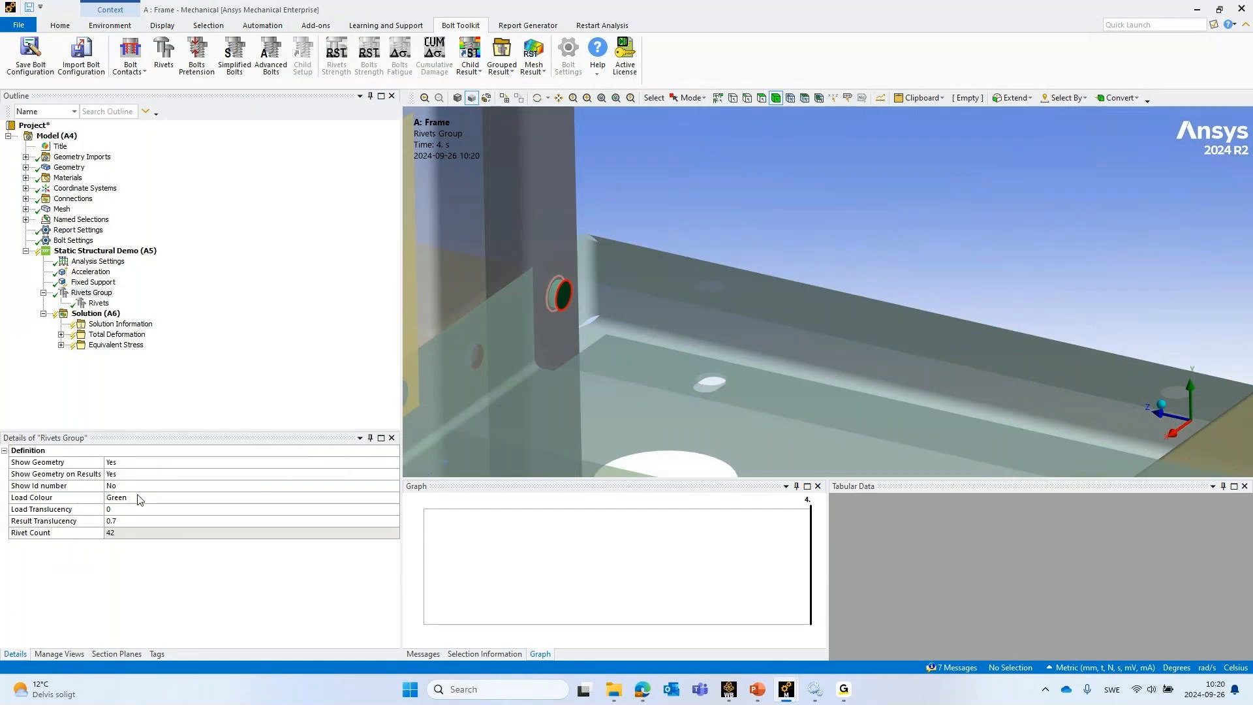
Set the rivets' head diameter to 16 mm
left_click(81, 303)
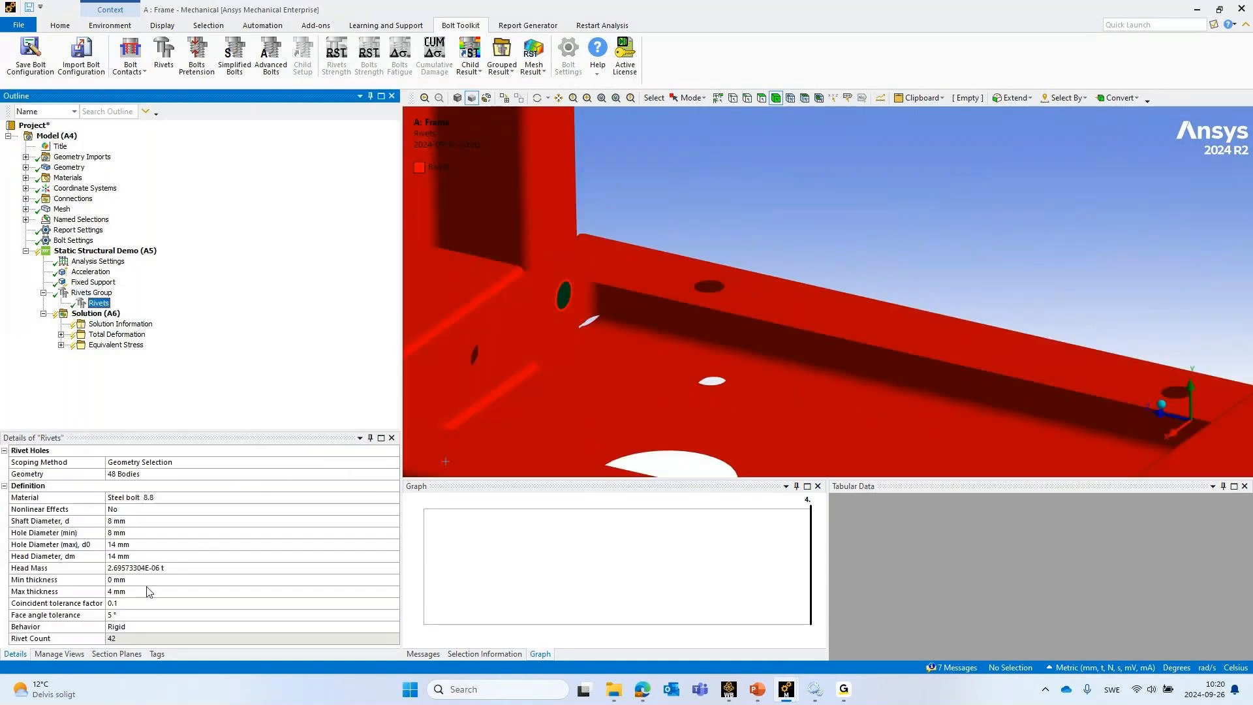
left_click(125, 556)
type("1")
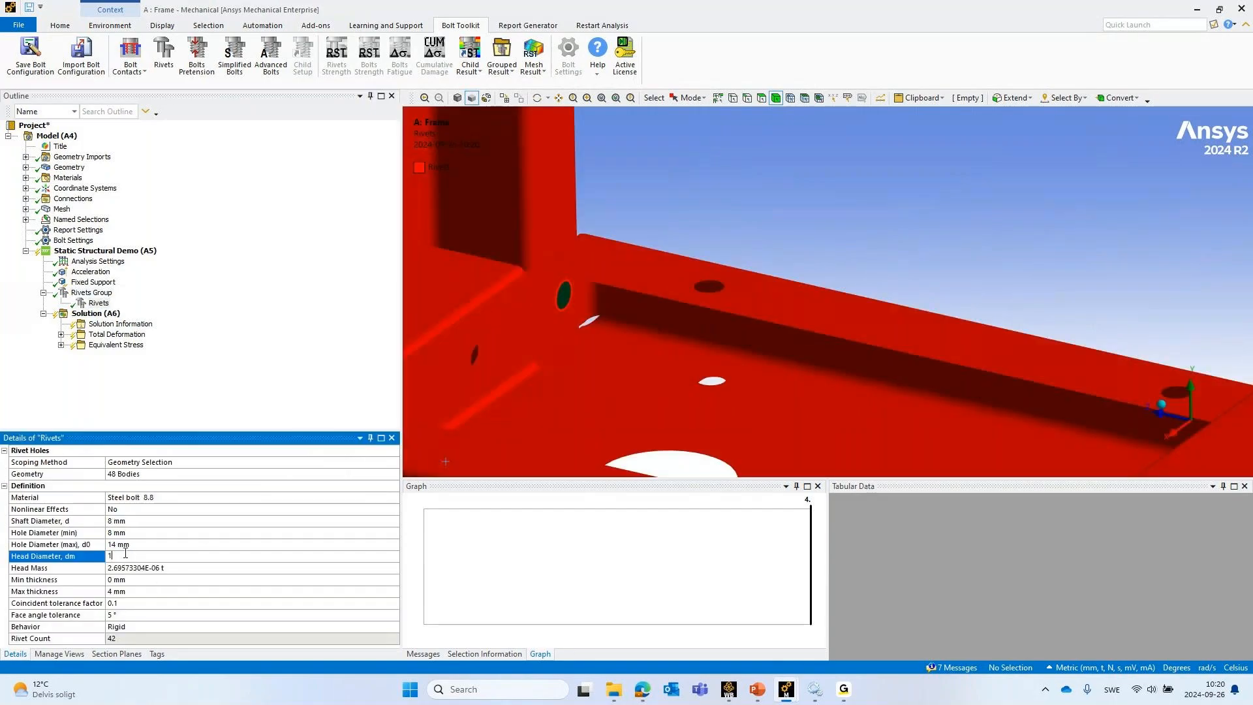
type("6")
key("Return")
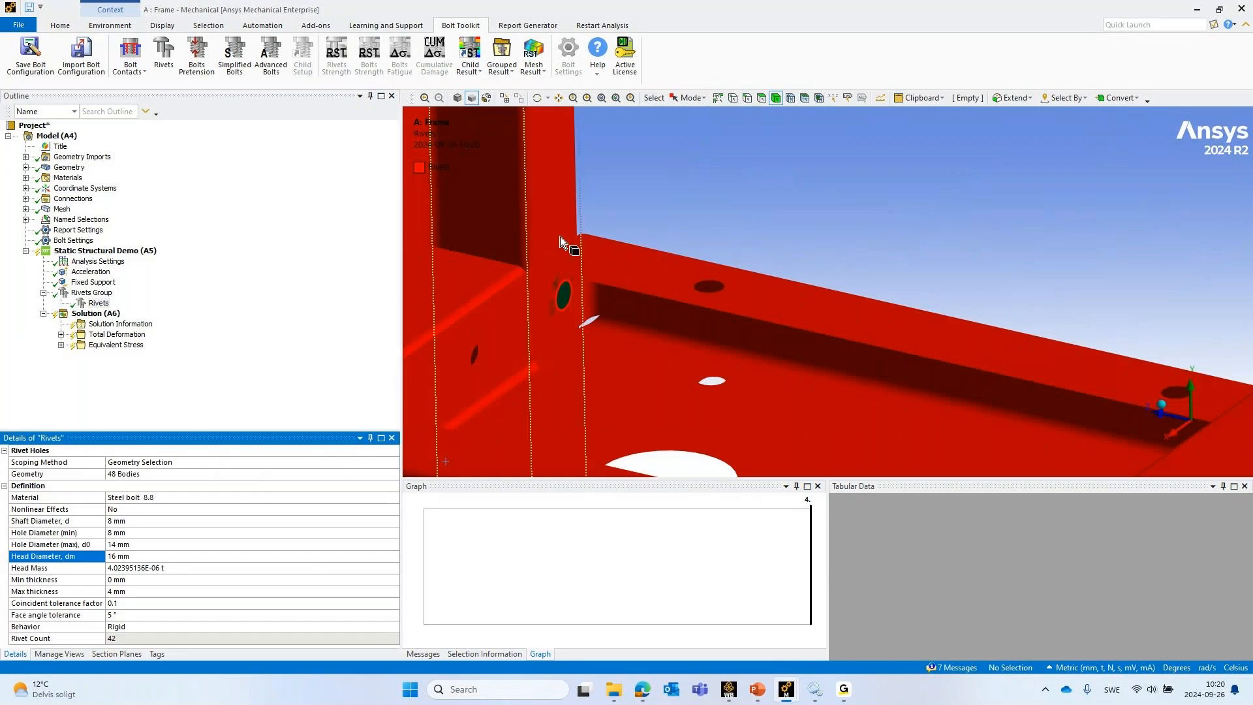
Show the mesh around the rivet holes and set the rivets' head diameter to 15 mm
left_click(505, 98)
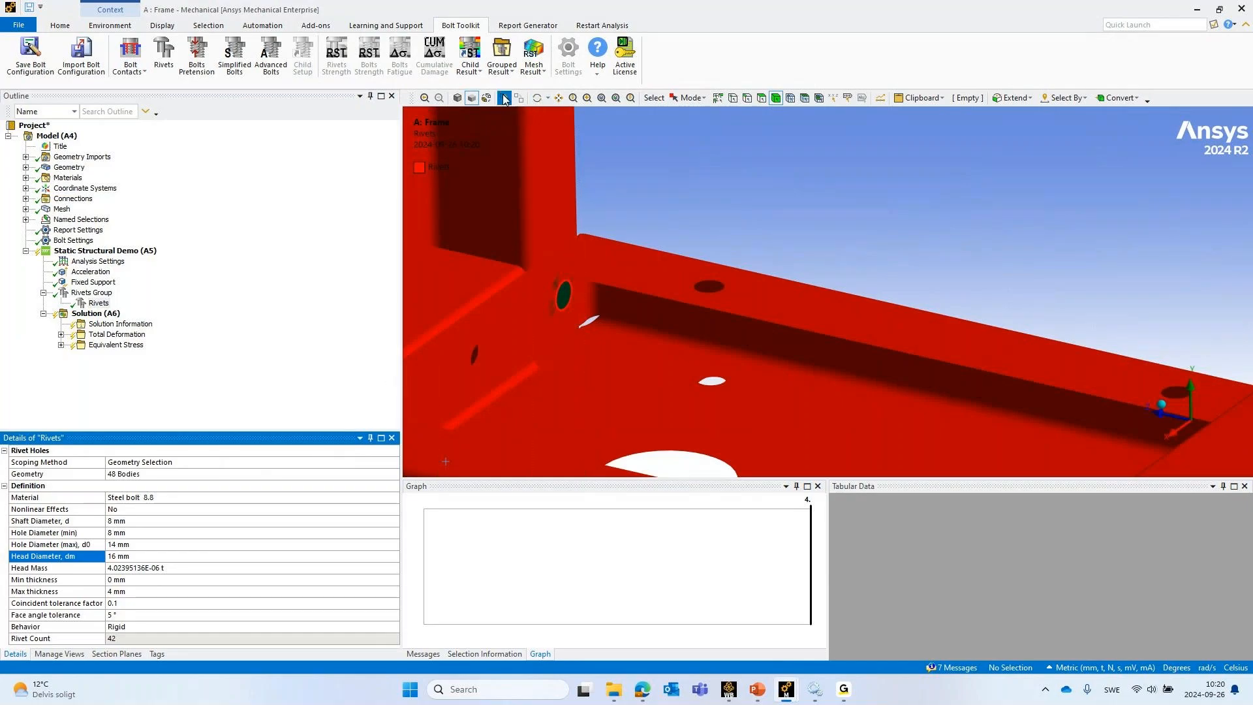
middle_click_drag(500, 115, 562, 242)
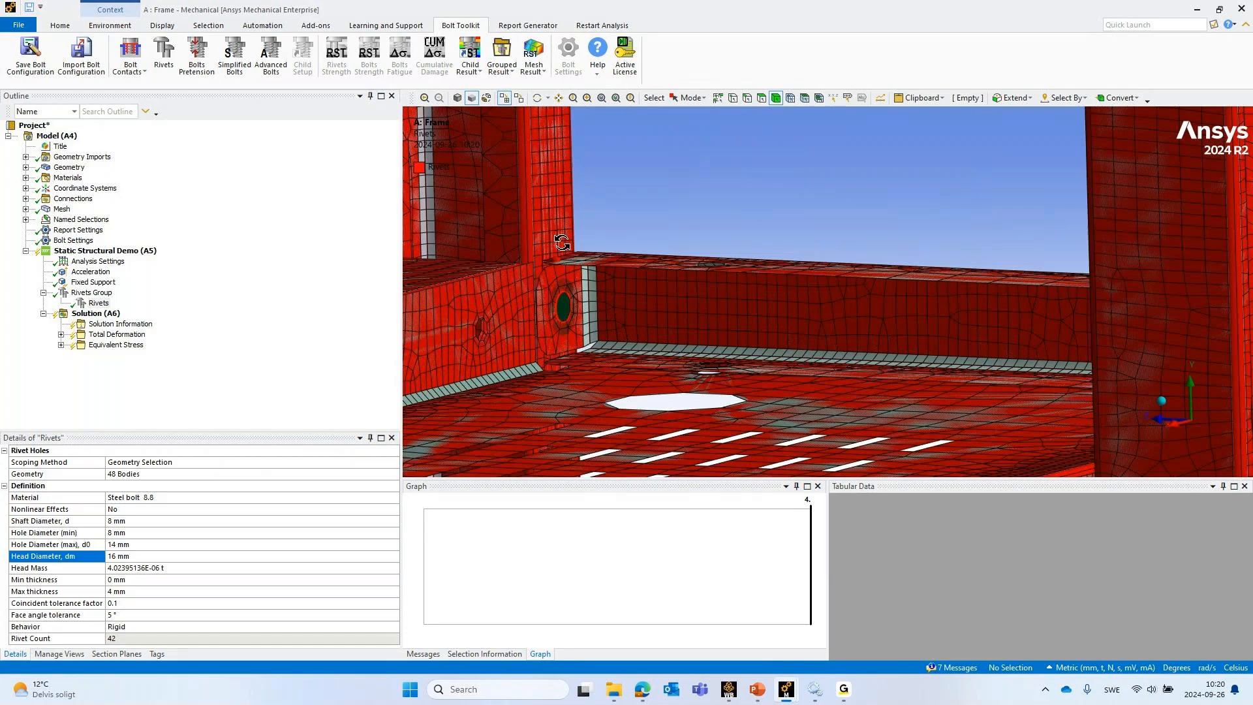
middle_click_drag(608, 297, 849, 308)
scroll(1025, 325, "up", 3)
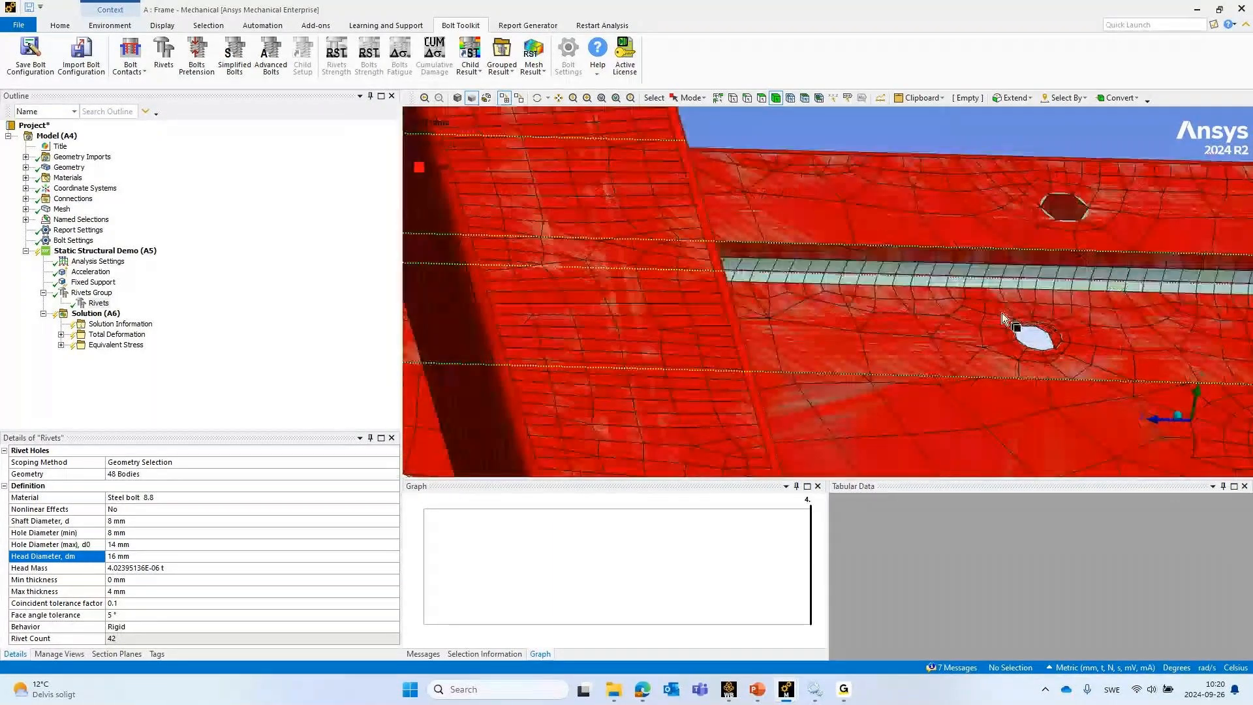
scroll(1002, 312, "up", 3)
left_click(134, 556)
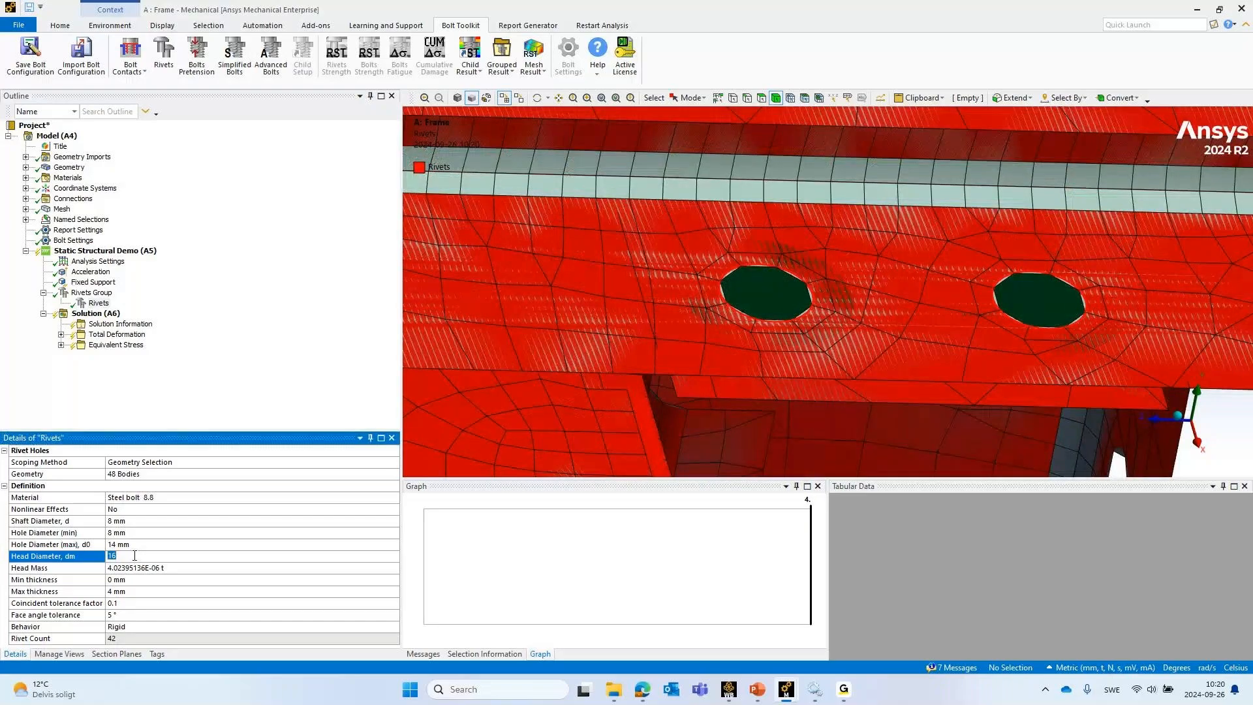
type("15")
key("Return")
middle_click_drag(953, 292, 969, 260)
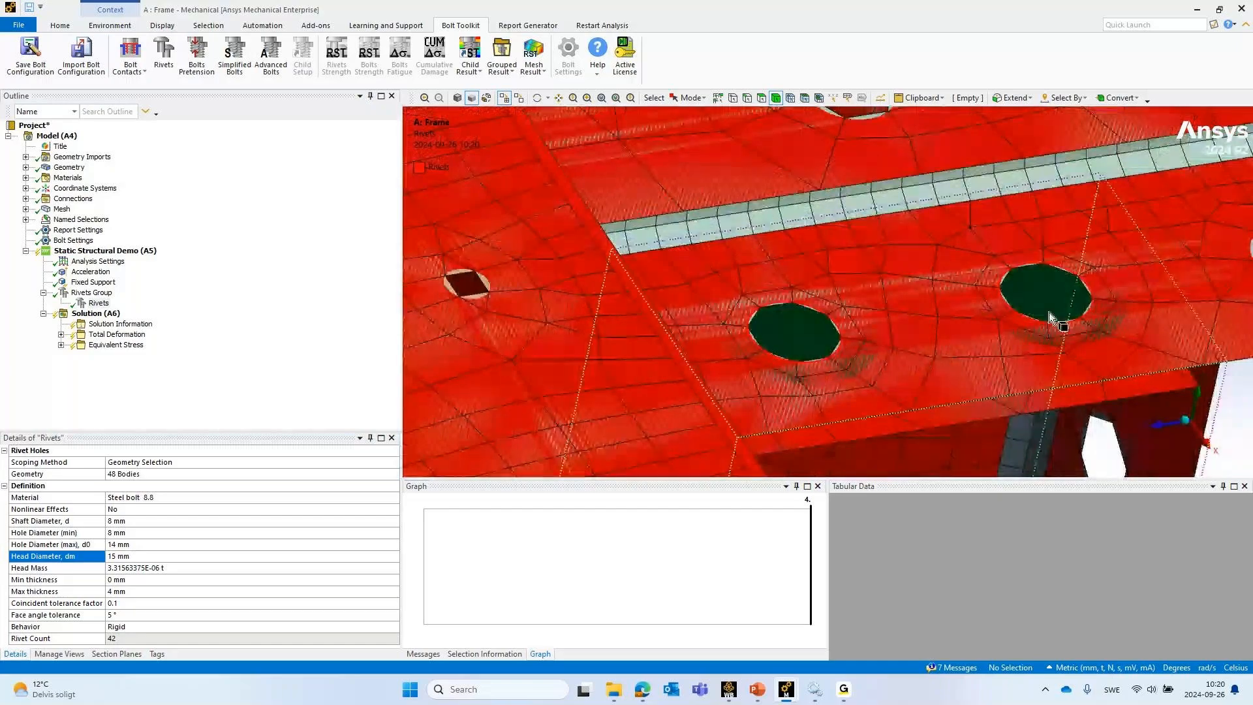
scroll(969, 256, "down", 10)
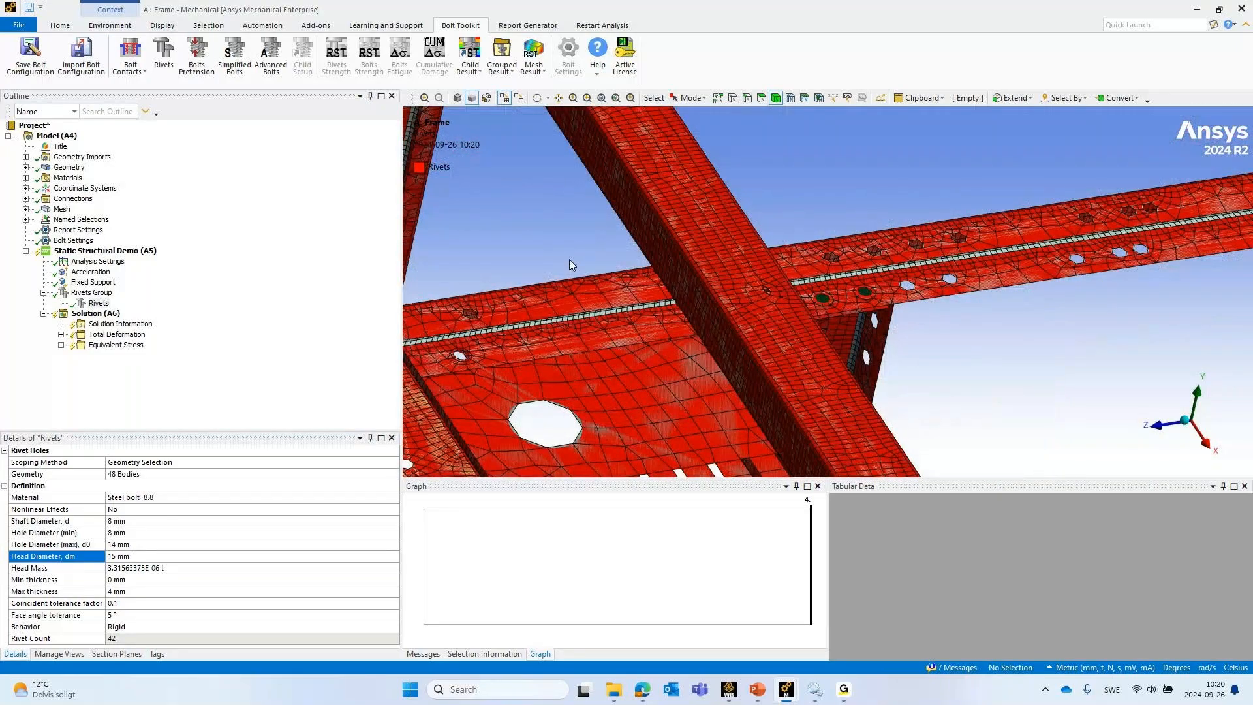
Convert the Rivets object's body scoping to an edge selection
left_click(98, 304)
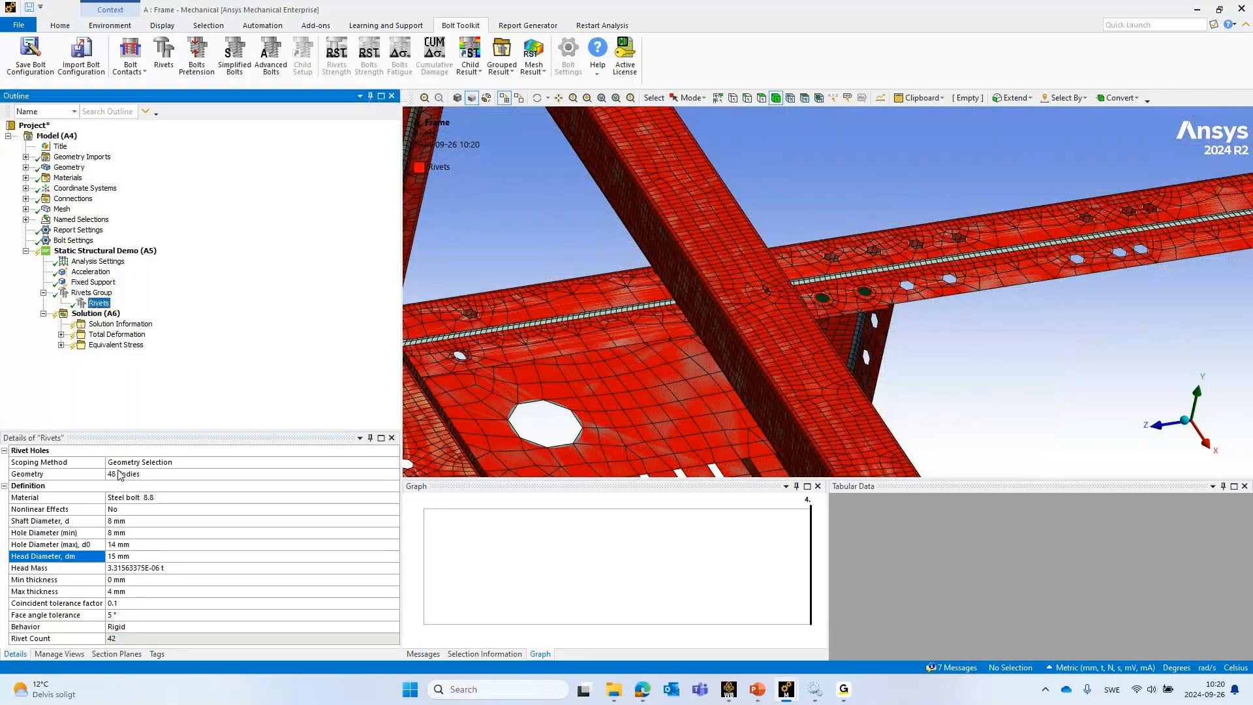
right_click(96, 308)
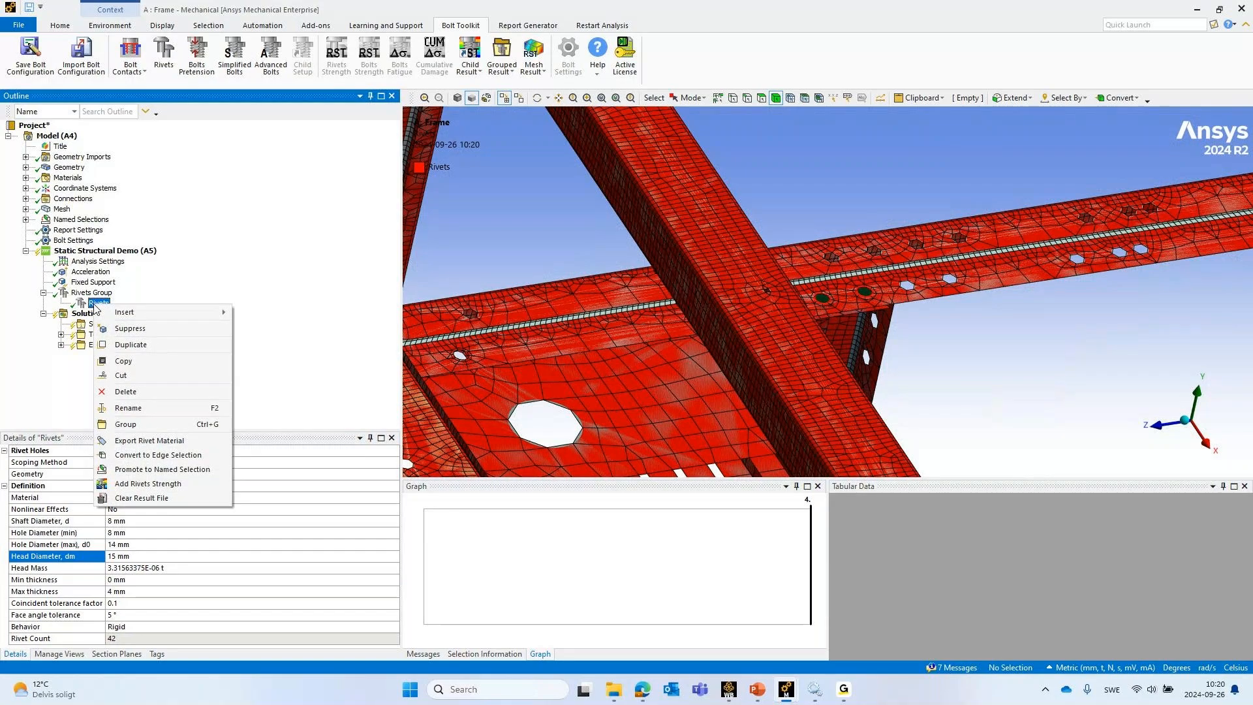
left_click(166, 457)
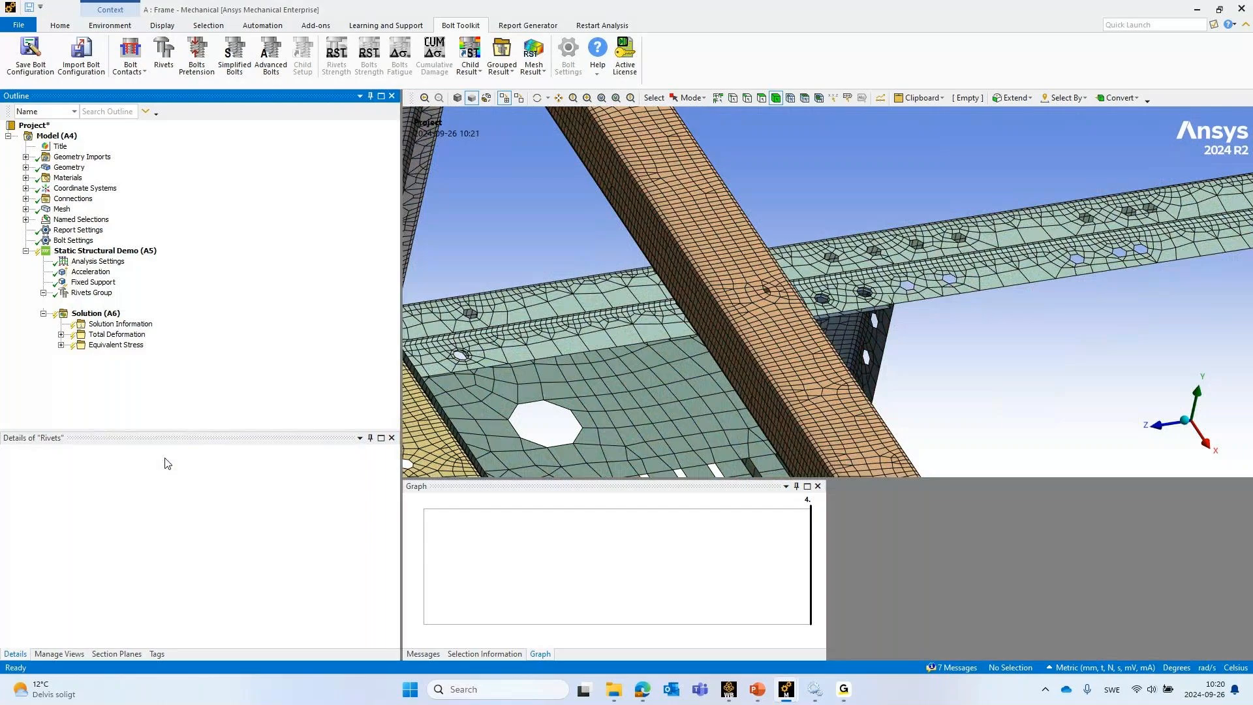
Hide the mesh and examine the edge-scoped rivets at the post corner and on the crossbeam bracket
left_click(504, 98)
middle_click_drag(640, 232, 567, 254)
middle_click_drag(816, 236, 541, 324, "ctrl")
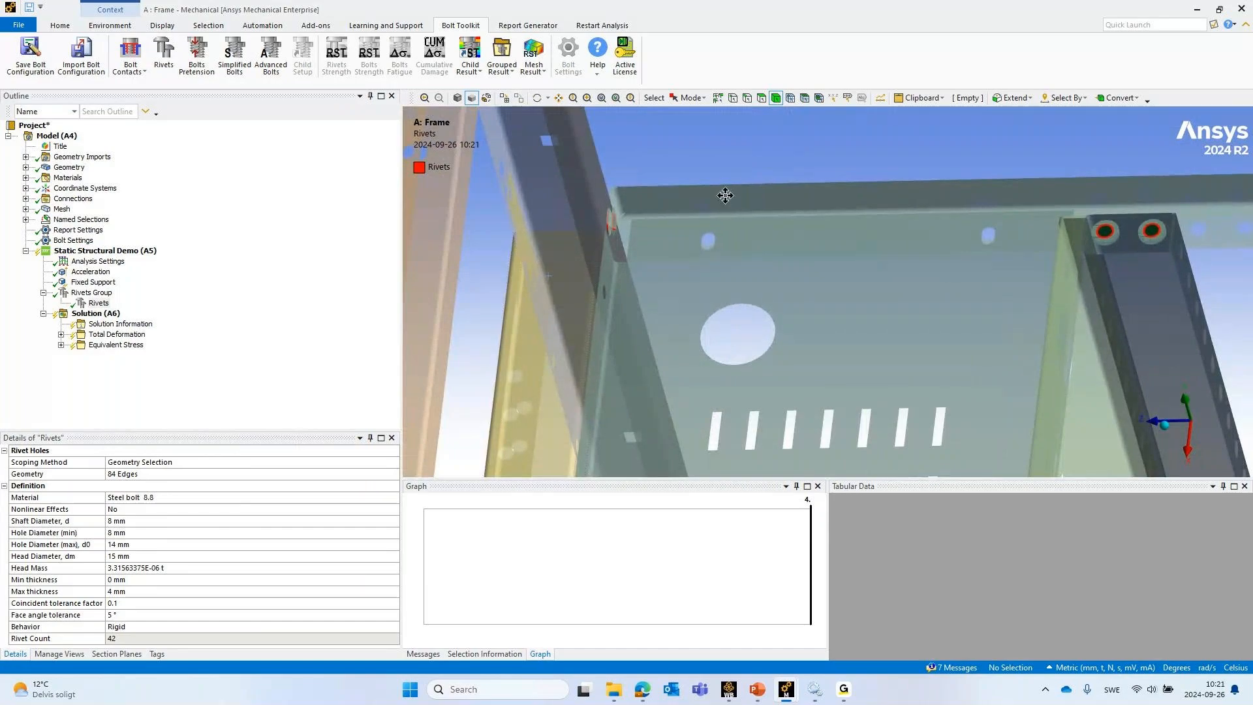
middle_click_drag(724, 193, 877, 255)
scroll(607, 291, "up", 5)
scroll(875, 254, "up", 4)
scroll(844, 269, "down", 5)
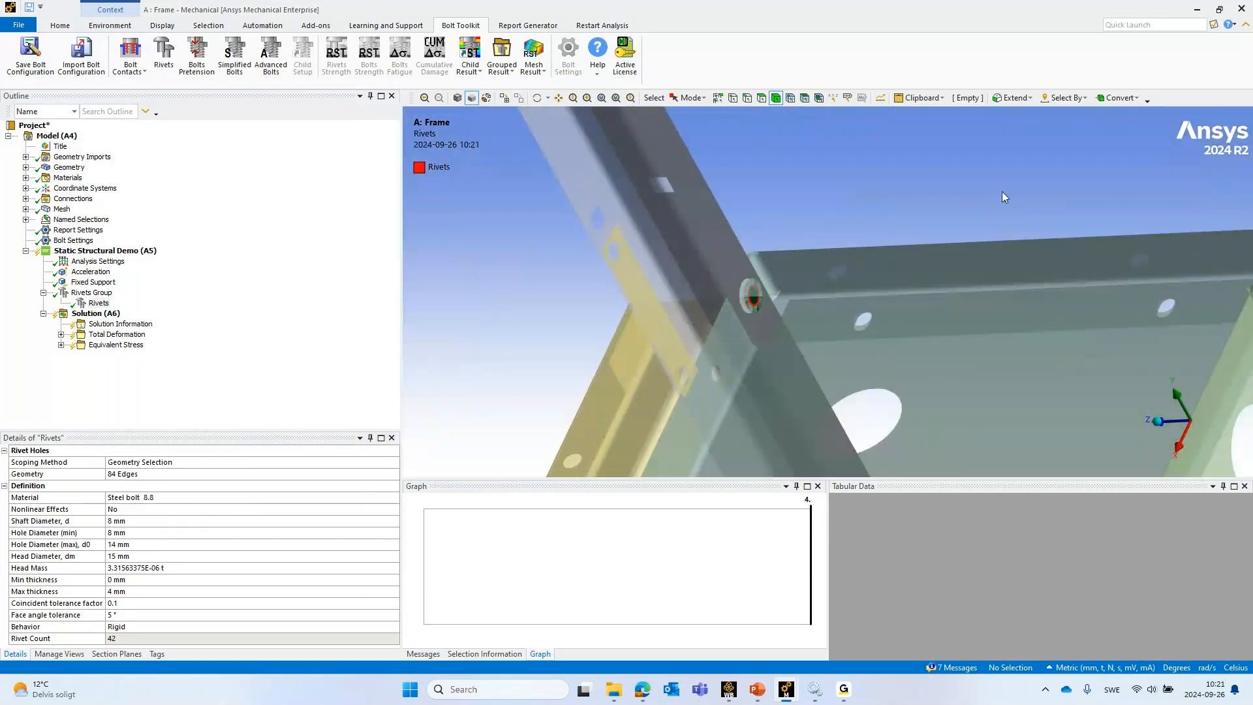
middle_click_drag(1002, 191, 387, 192, "ctrl")
scroll(461, 258, "up", 3)
middle_click_drag(466, 257, 814, 252, "ctrl")
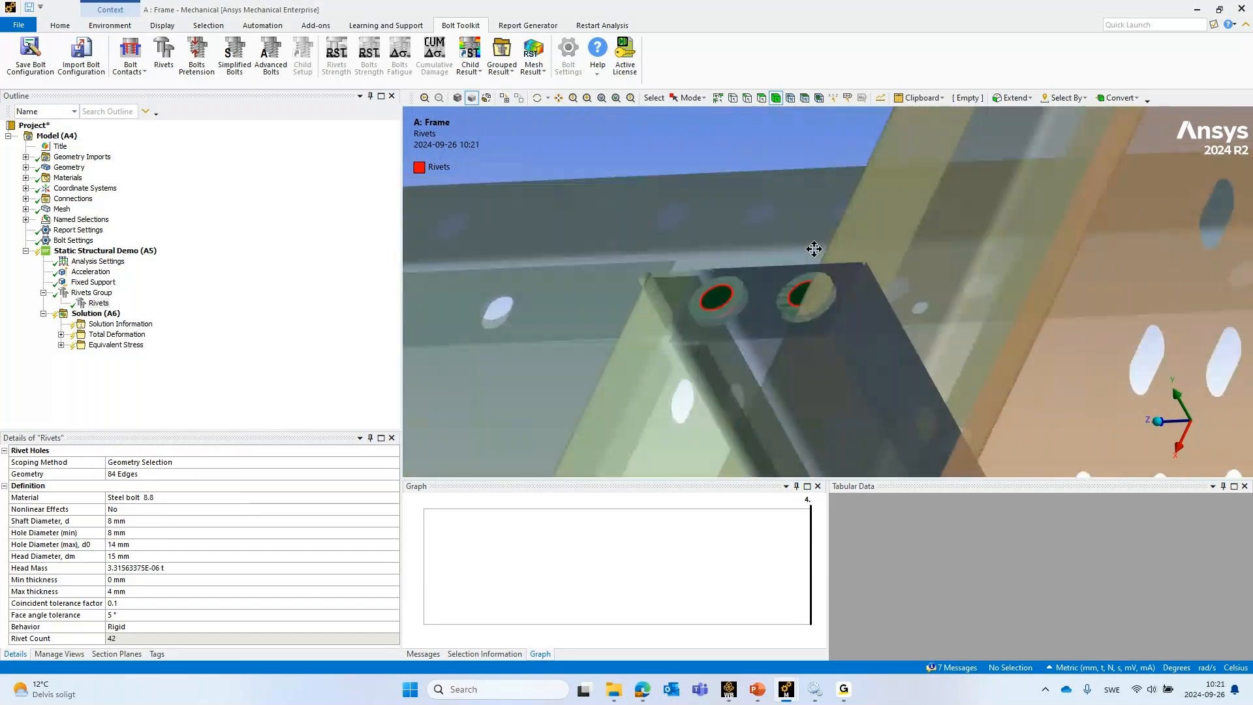
scroll(719, 225, "up", 5)
middle_click_drag(672, 256, 742, 253, "ctrl")
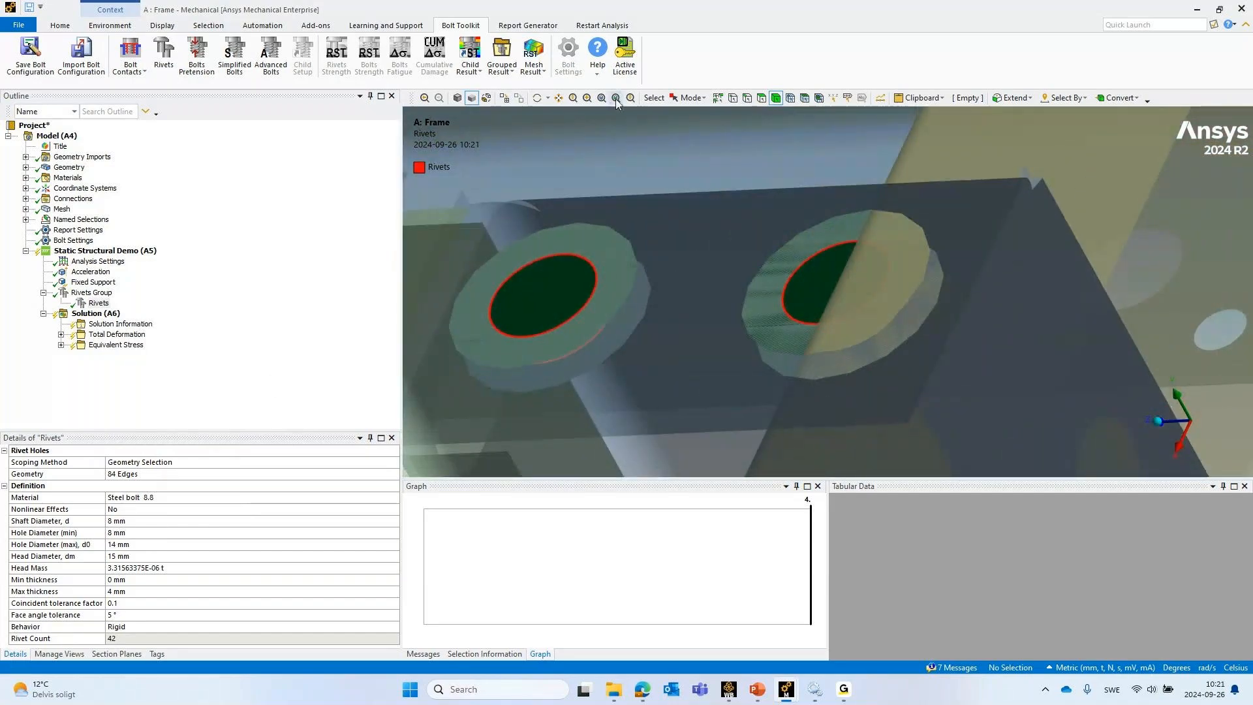
Remove the two hole edges of one of the paired crossbeam bracket rivets from the Rivets geometry scope
left_click(746, 102)
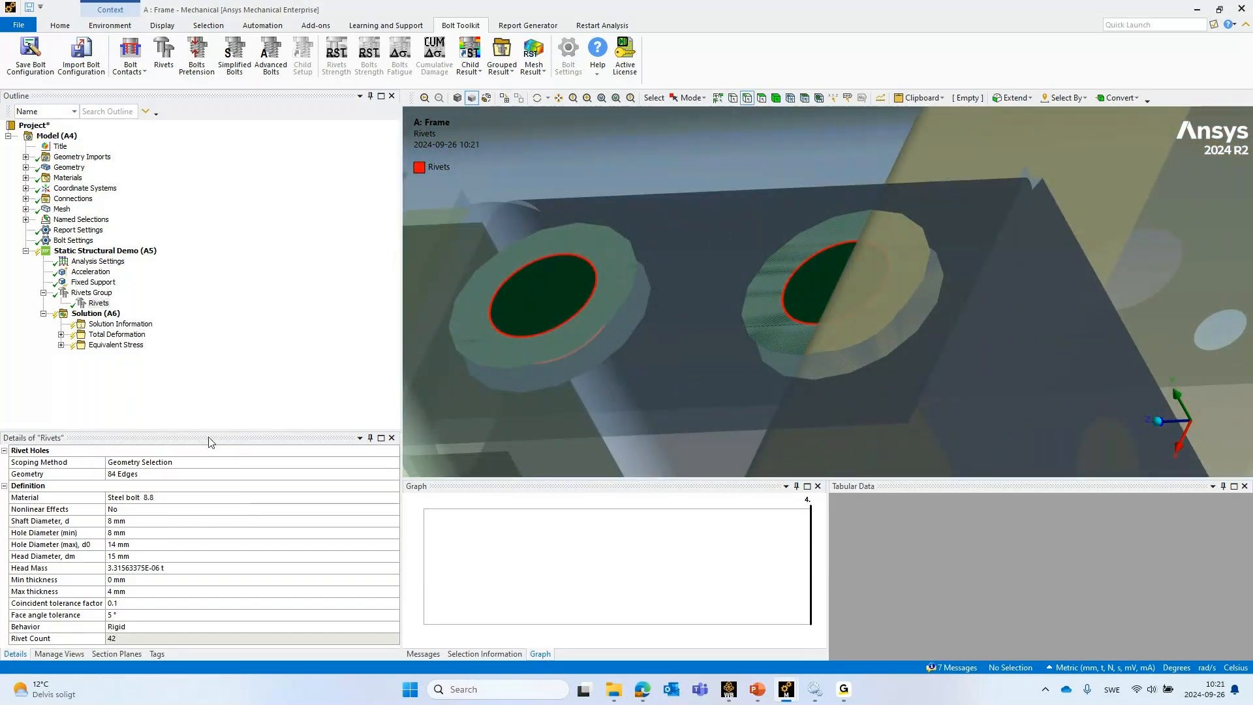
left_click(173, 474)
left_click(598, 293, "ctrl")
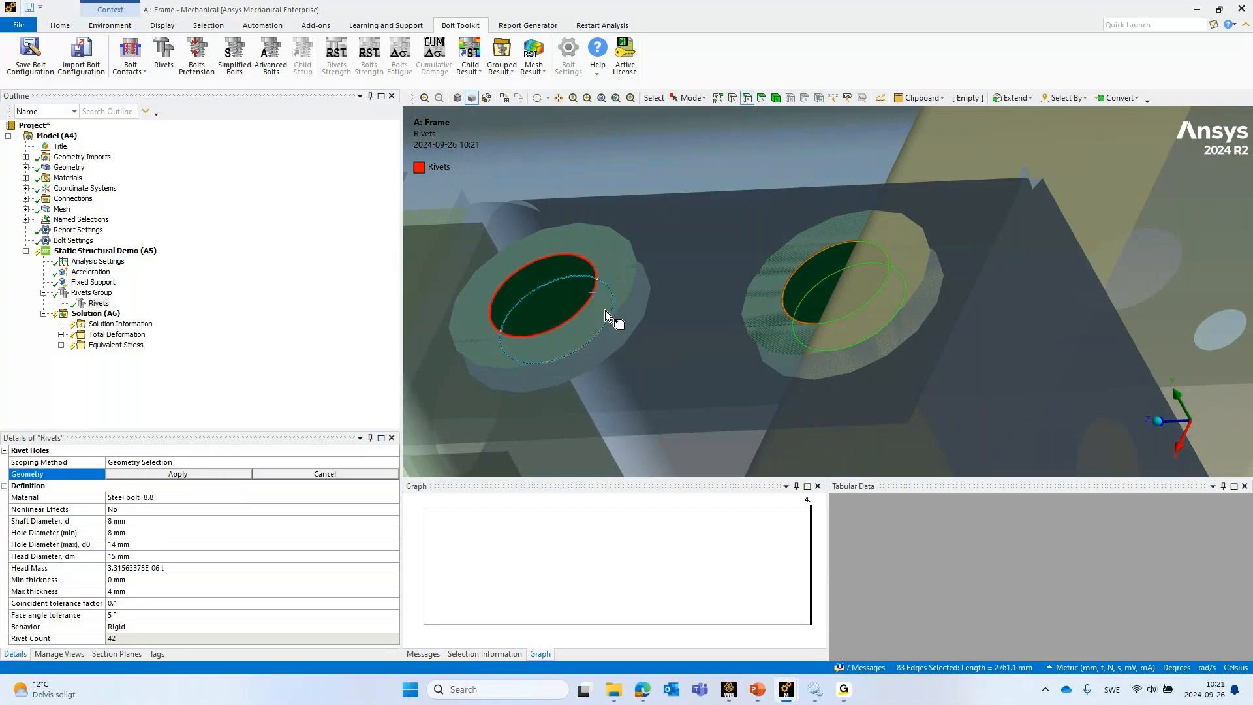
left_click(218, 473)
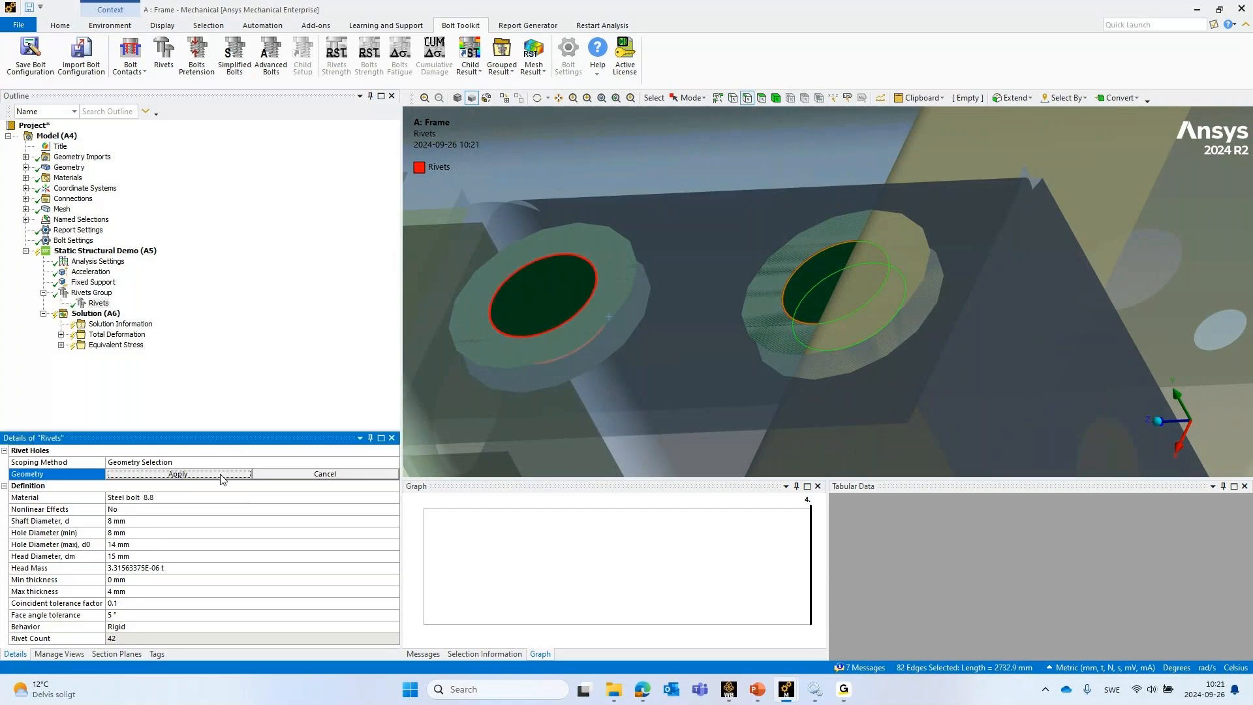
scroll(726, 305, "down", 3)
scroll(699, 233, "up", 3)
middle_click_drag(699, 233, 905, 209)
scroll(849, 235, "up", 5)
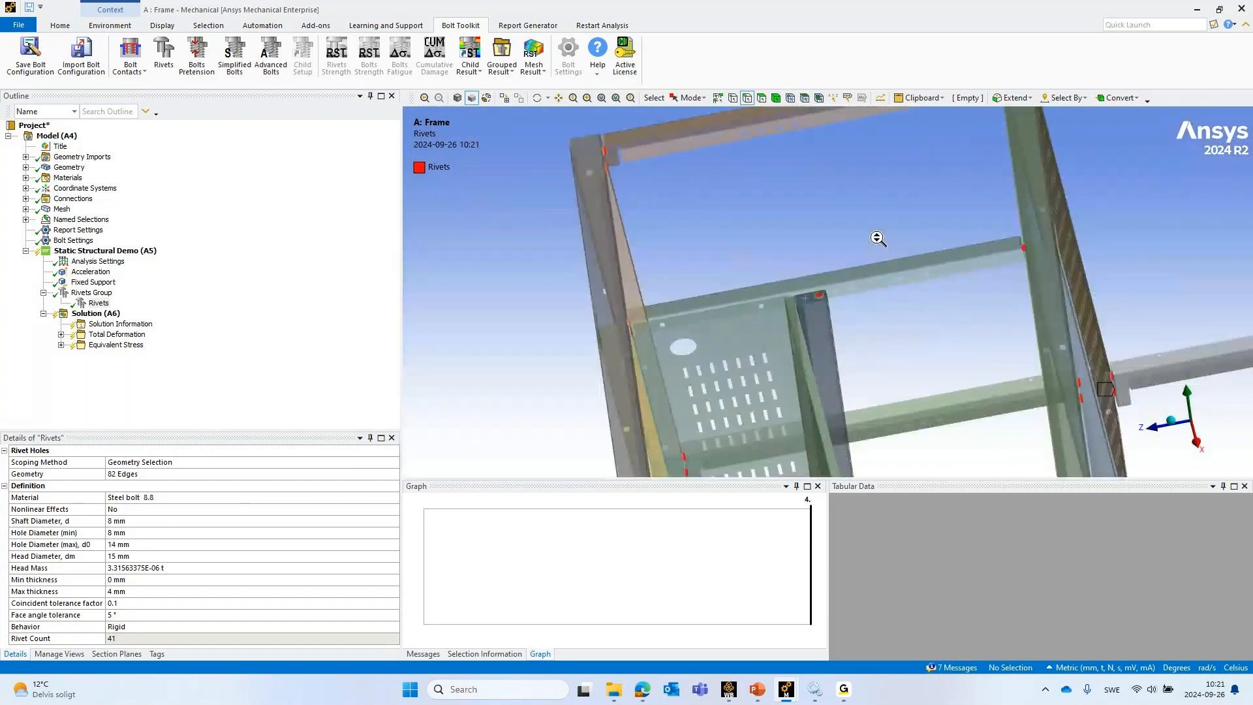
Rescope the Rivets object by geometry selection to all bodies of the frame
double_click(174, 463)
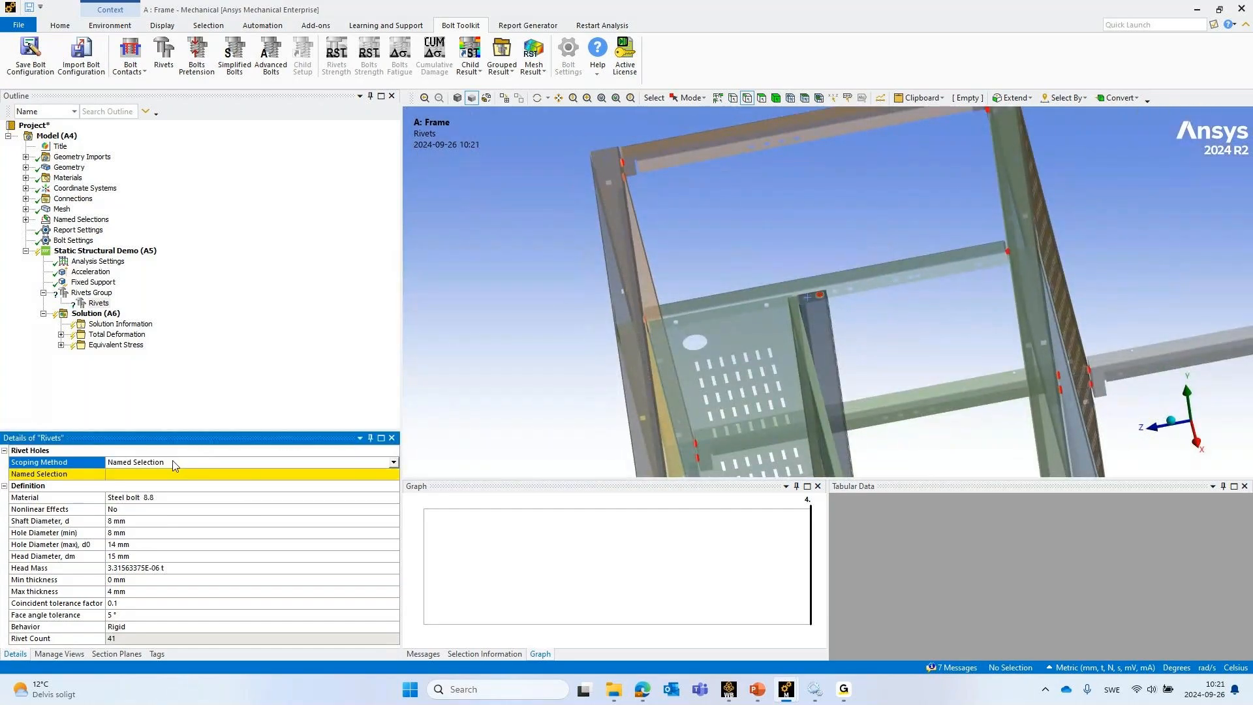
double_click(173, 463)
left_click(776, 97)
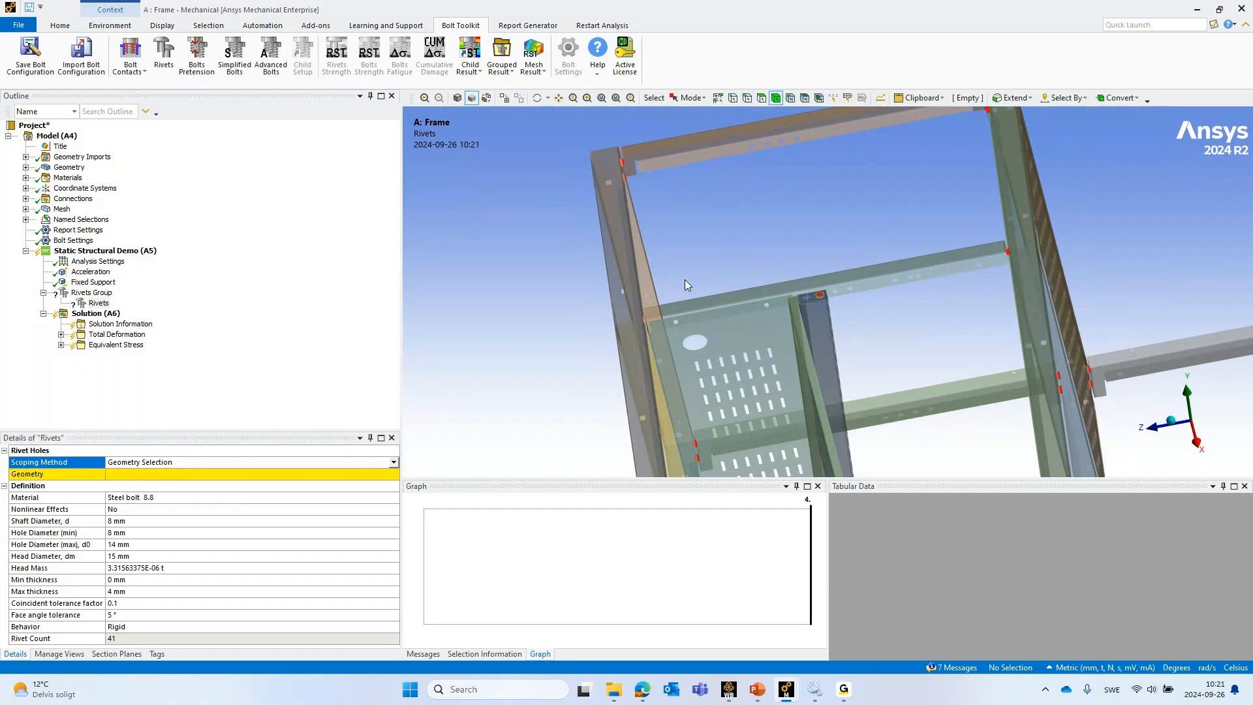
key("ctrl+a")
left_click(175, 474)
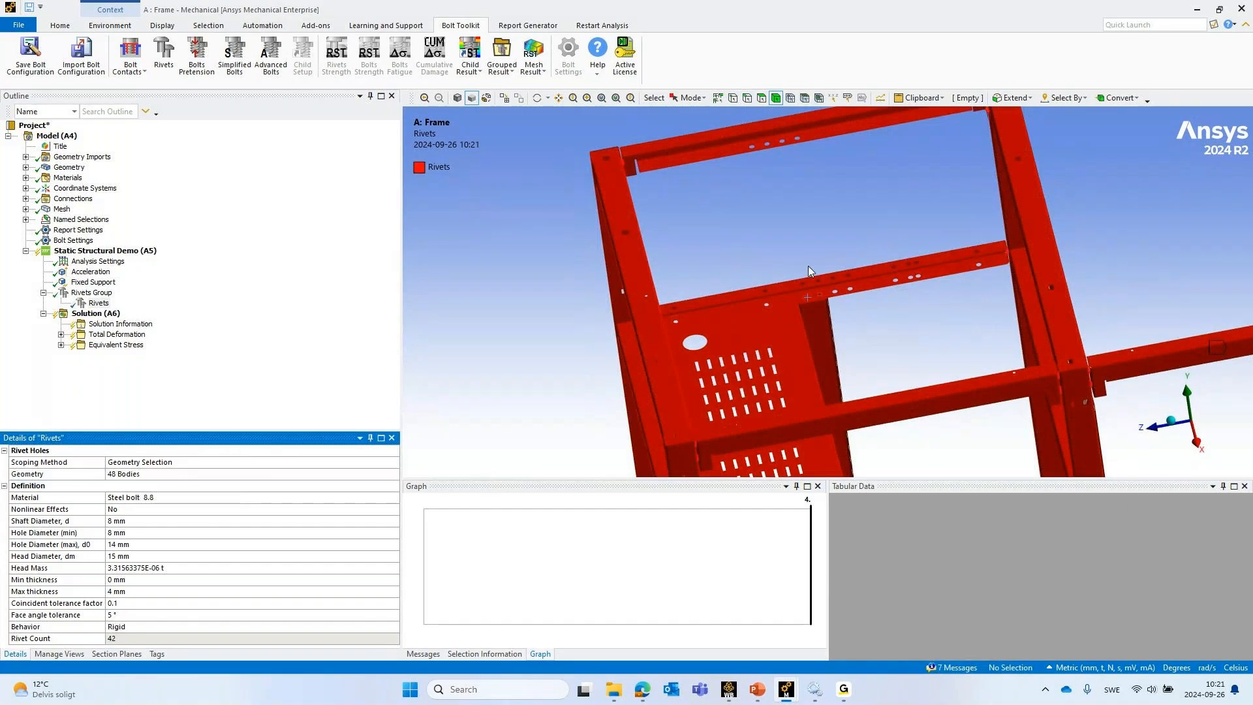
middle_click_drag(871, 276, 825, 314)
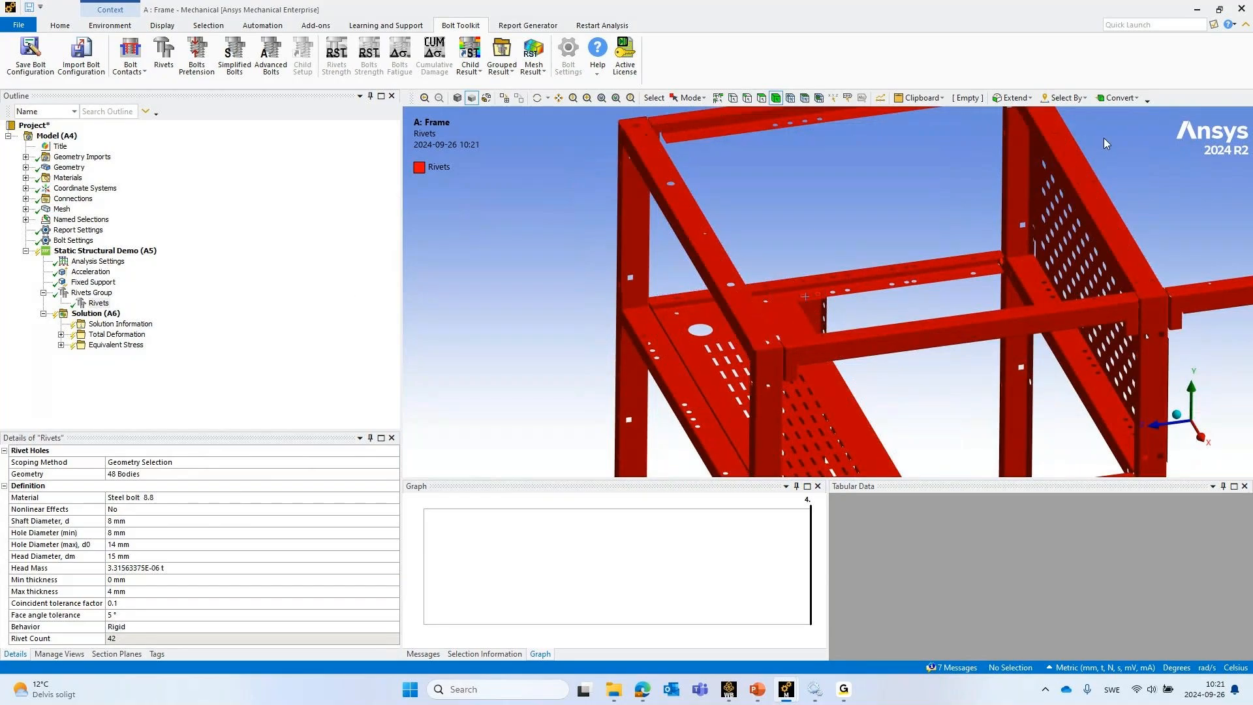
Promote the Rivets object's body scoping to a named selection
right_click(108, 305)
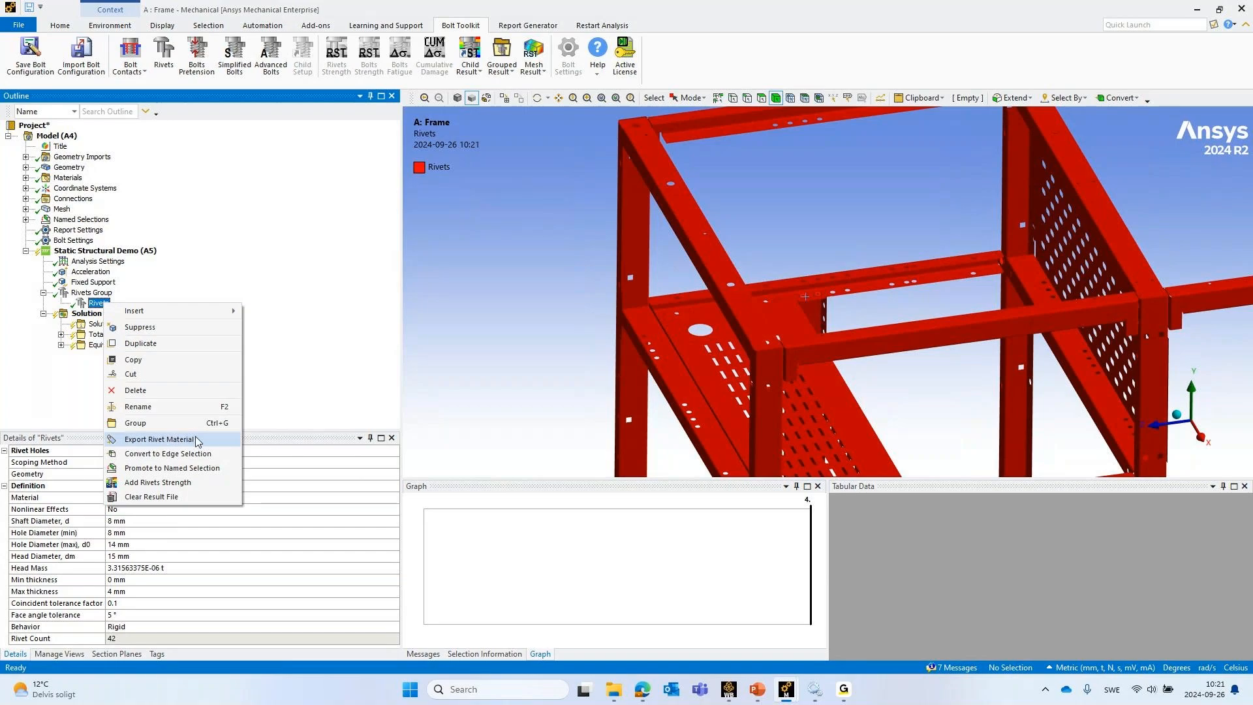
left_click(172, 468)
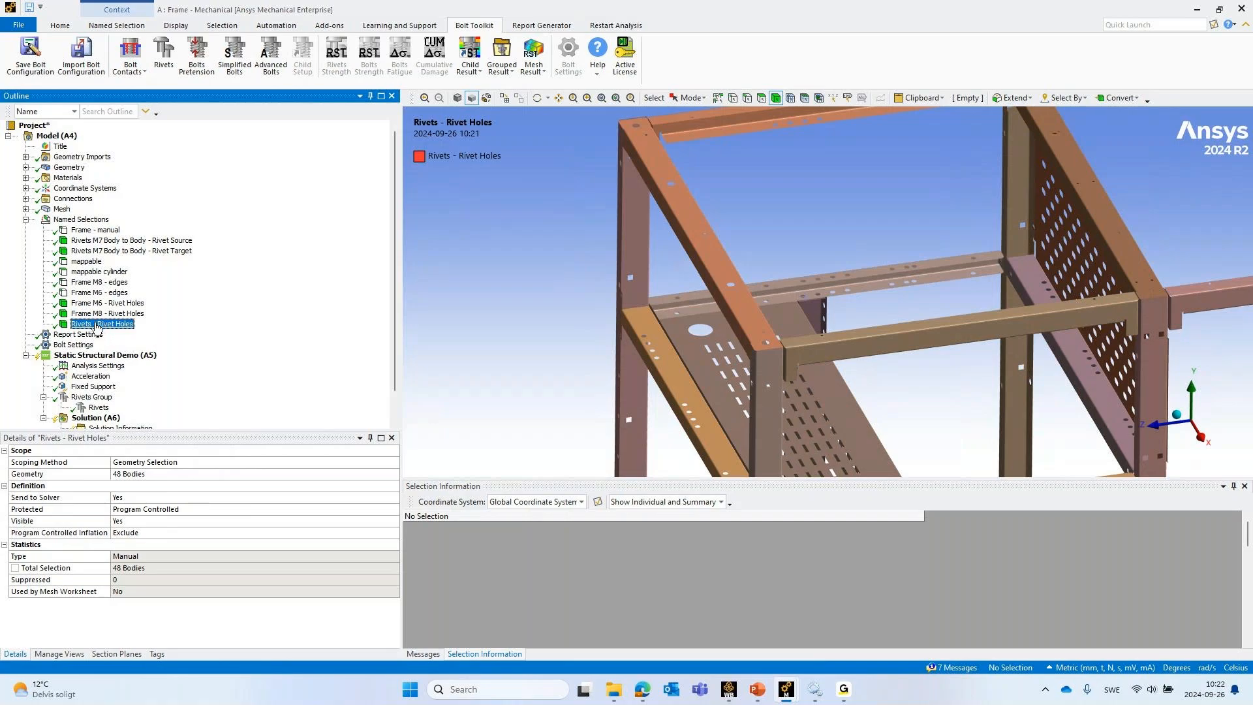
key("Return")
Look up the body names in the geometry, set the Rivets - Rivet Holes scoping method to Worksheet, and add a Body row
left_click(26, 168)
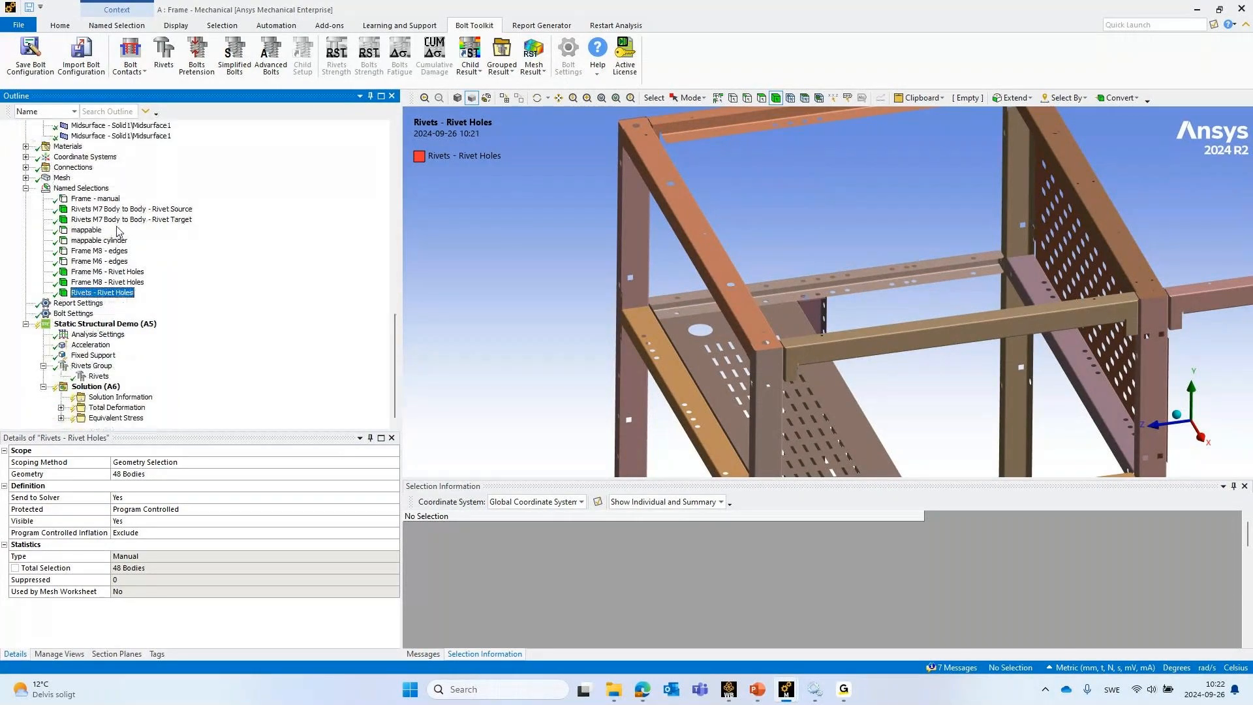
scroll(91, 244, "up", 17)
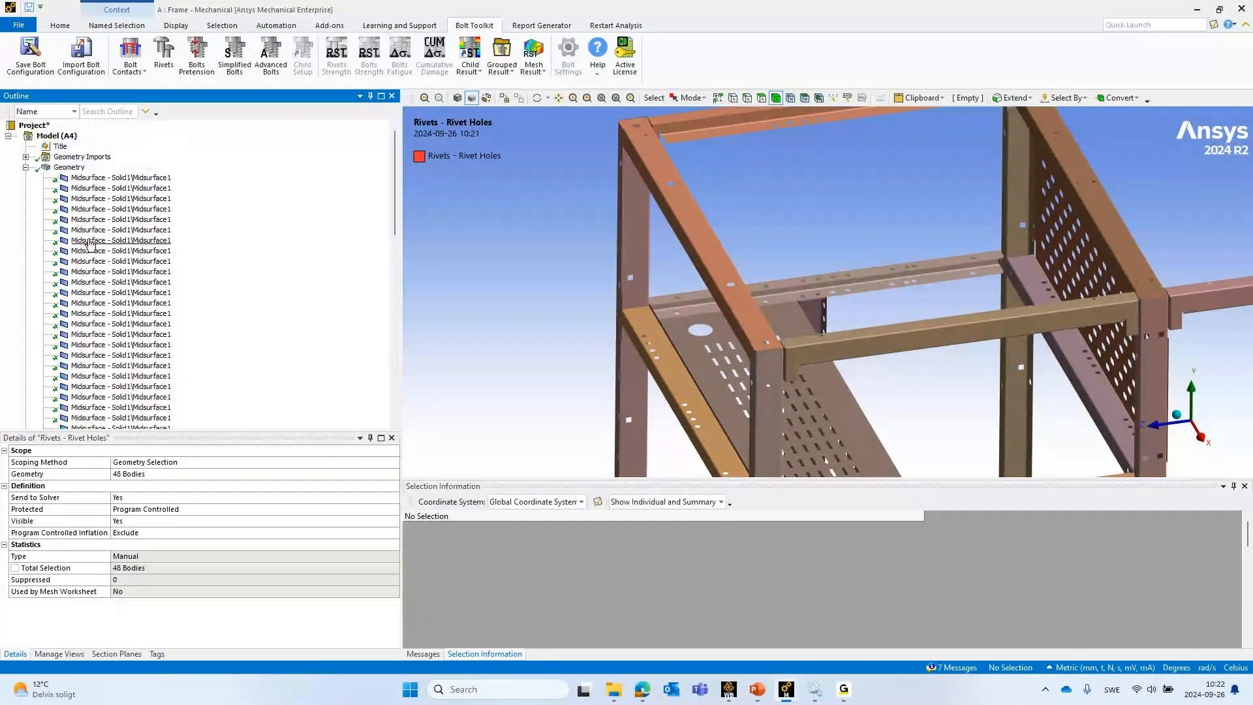
left_click(26, 168)
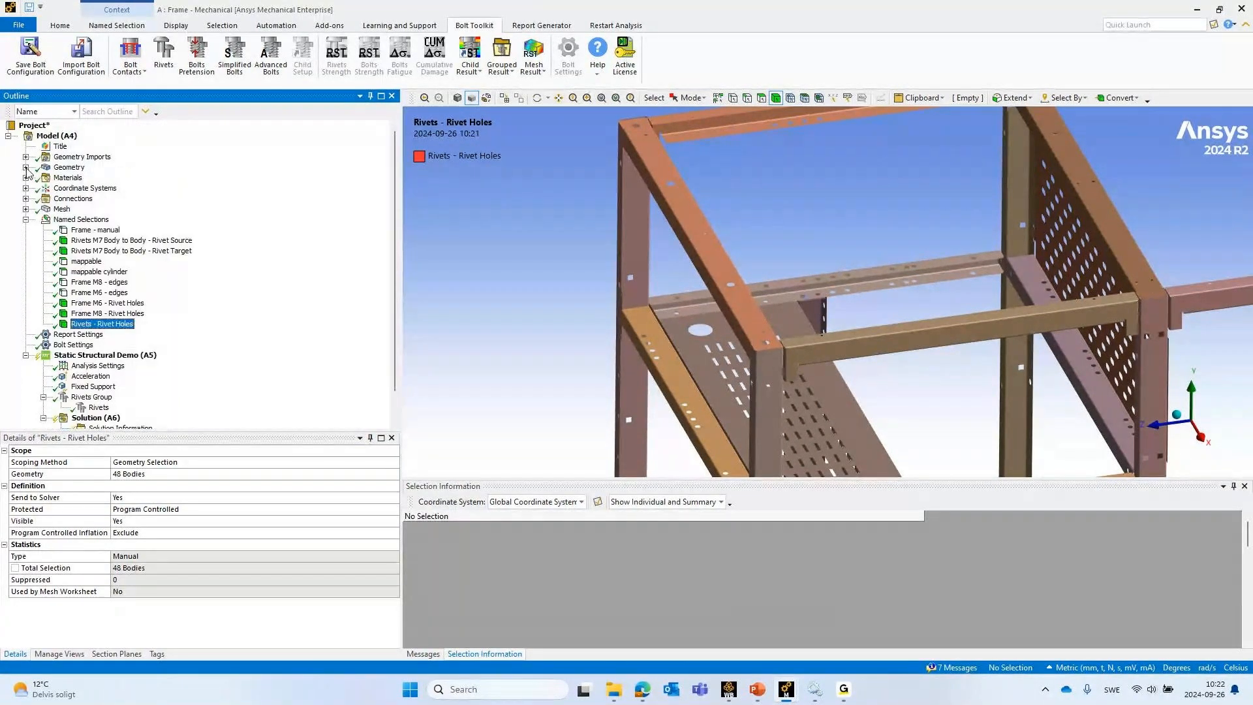
double_click(128, 462)
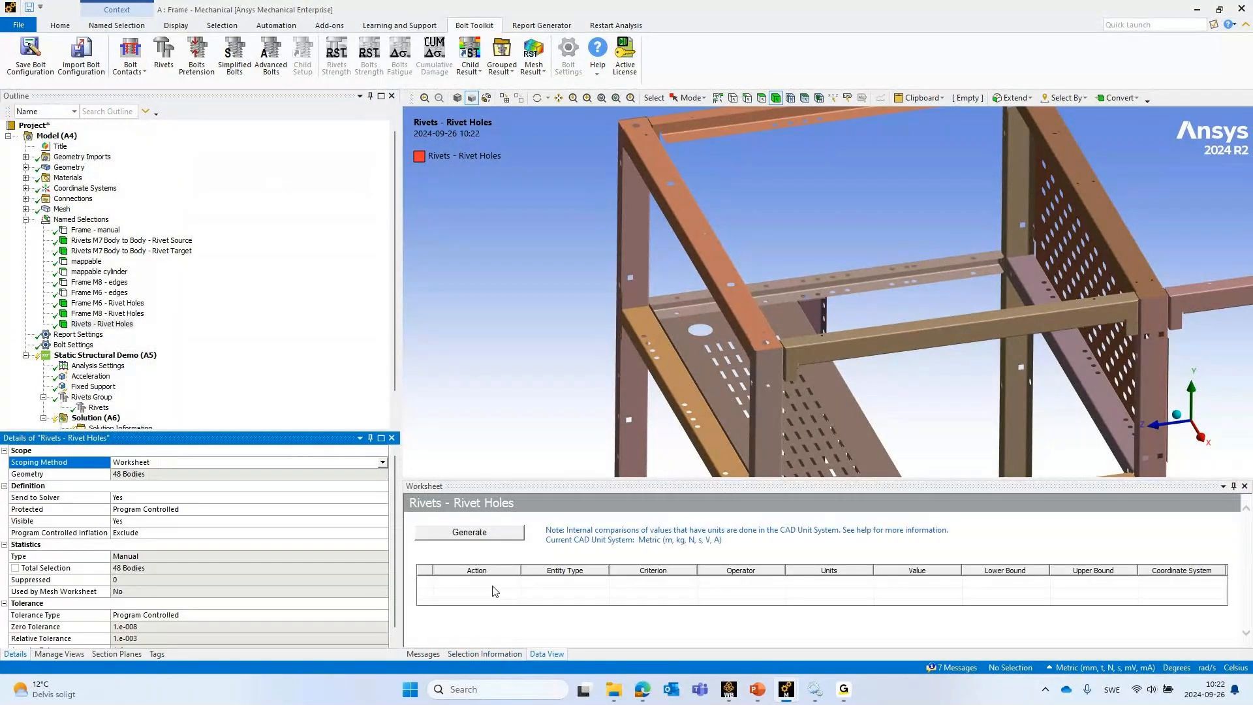
right_click(495, 590)
left_click(524, 475)
left_click(591, 584)
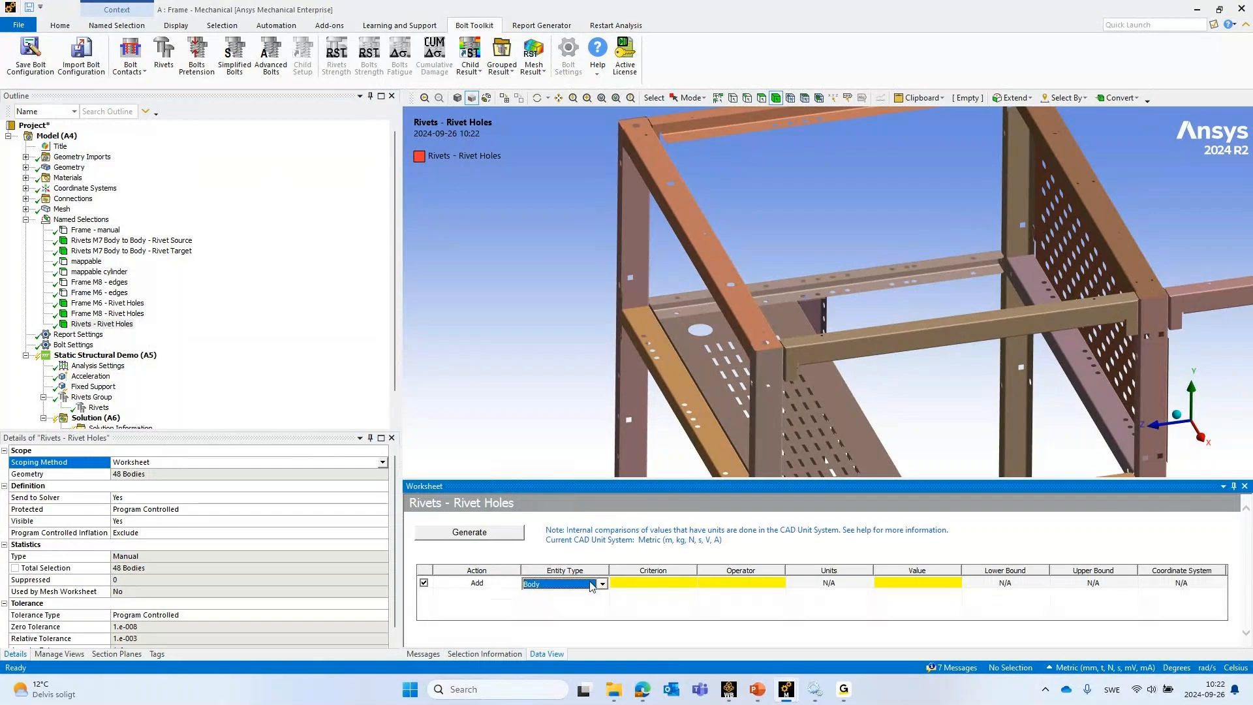
Set the worksheet row's criterion to Name Contains Midsurface and generate the Rivets - Rivet Holes named selection
left_click(677, 584)
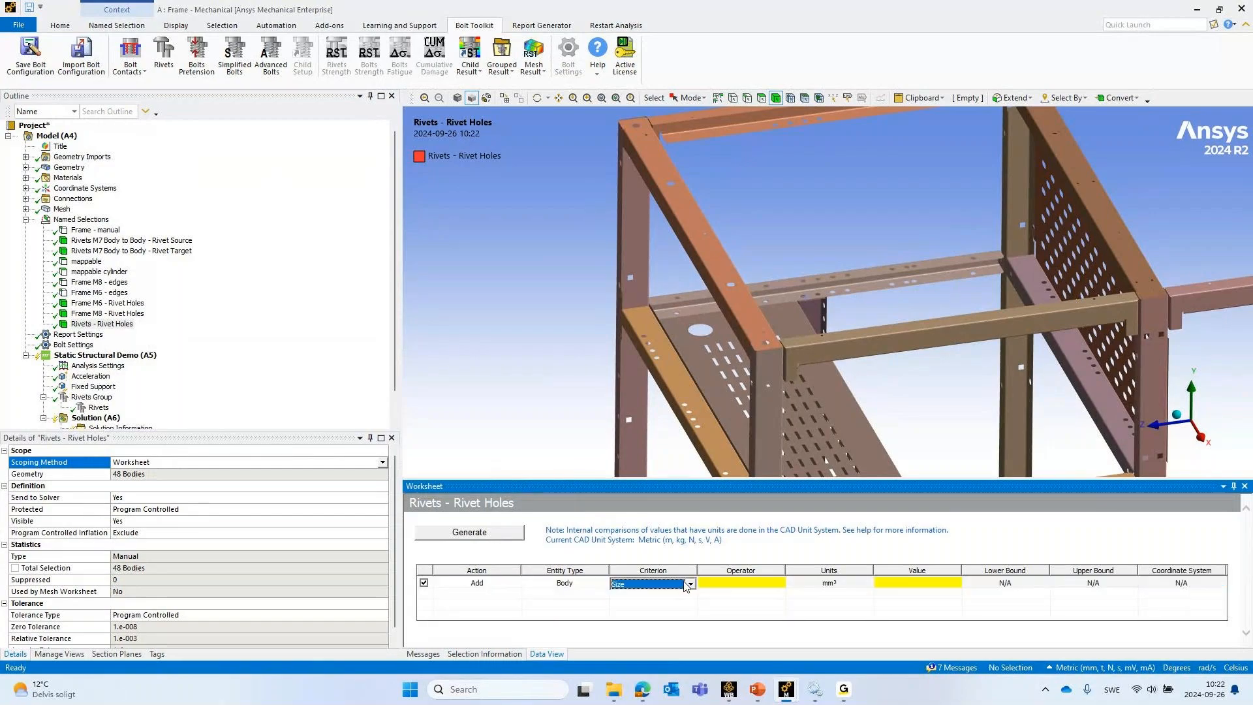
left_click(689, 584)
left_click(679, 666)
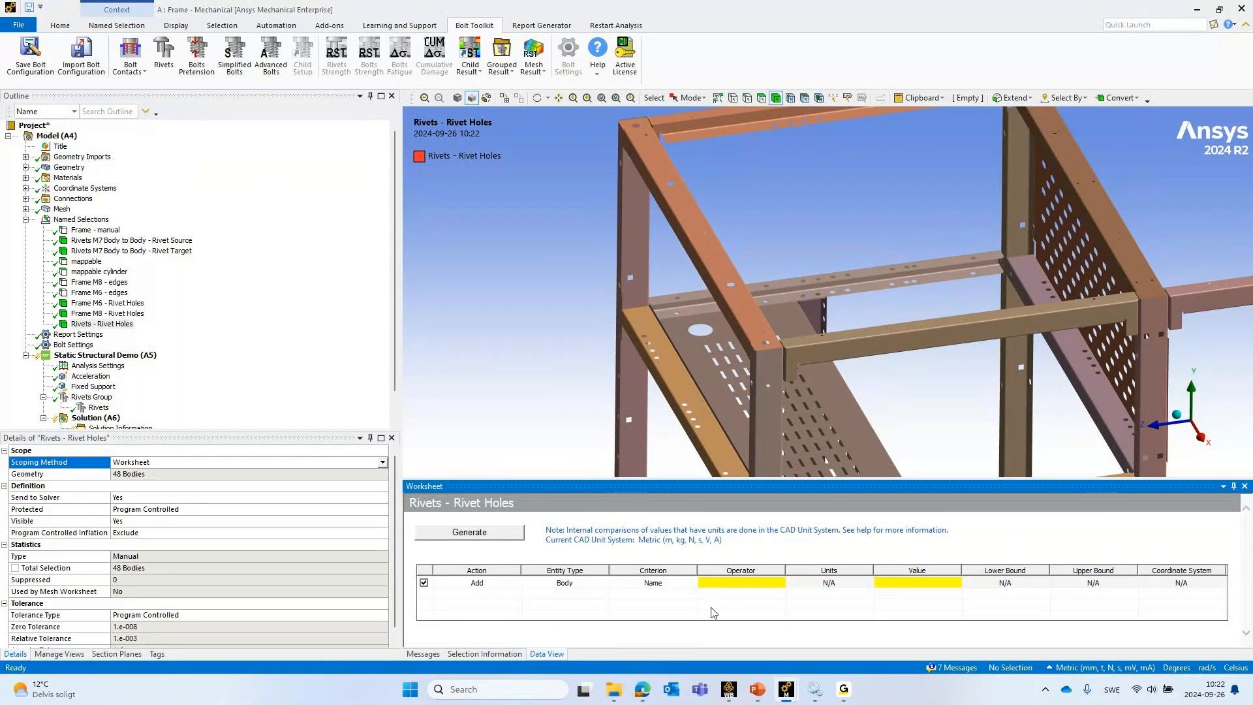
left_click(733, 585)
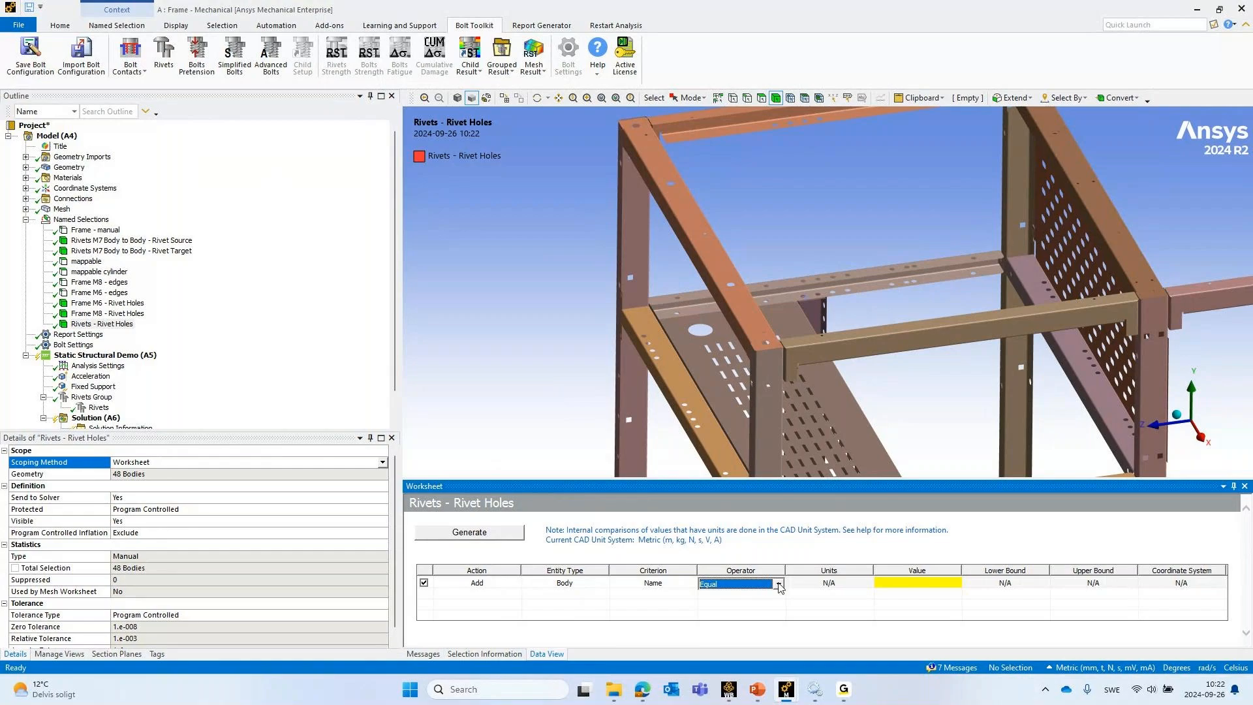
left_click(779, 585)
left_click(744, 614)
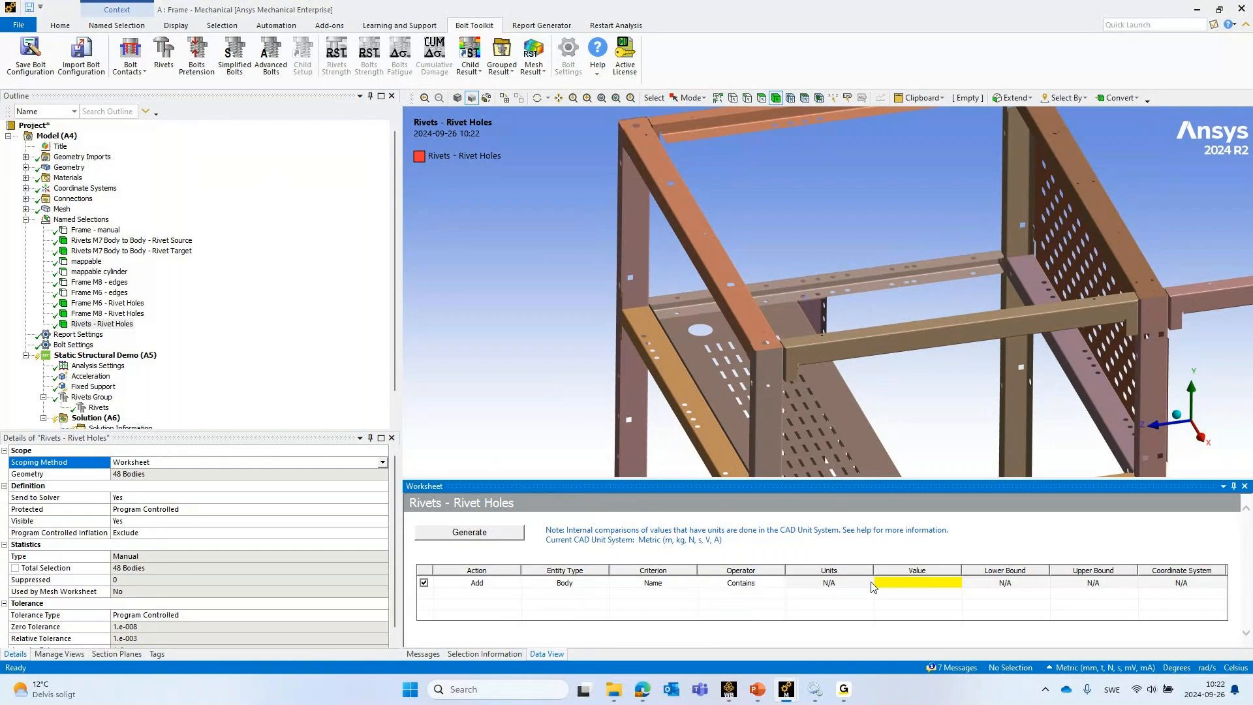
left_click(889, 587)
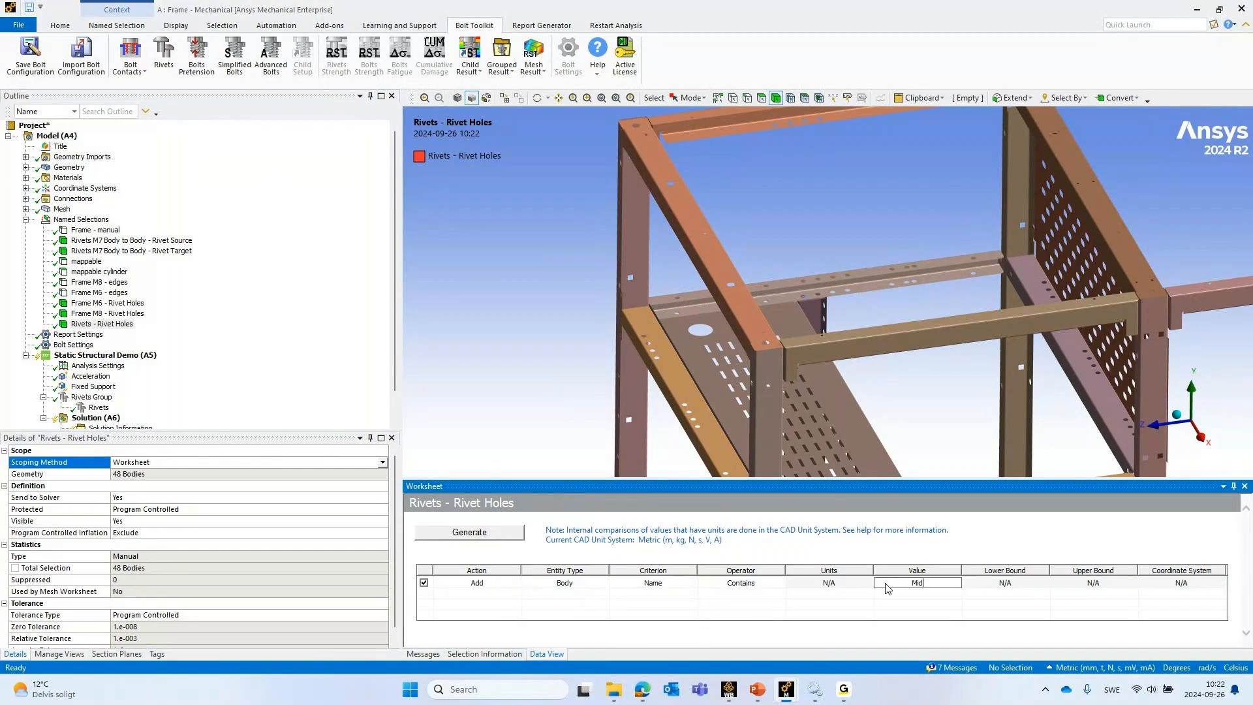
type("Midsurface")
key("Return")
left_click(498, 534)
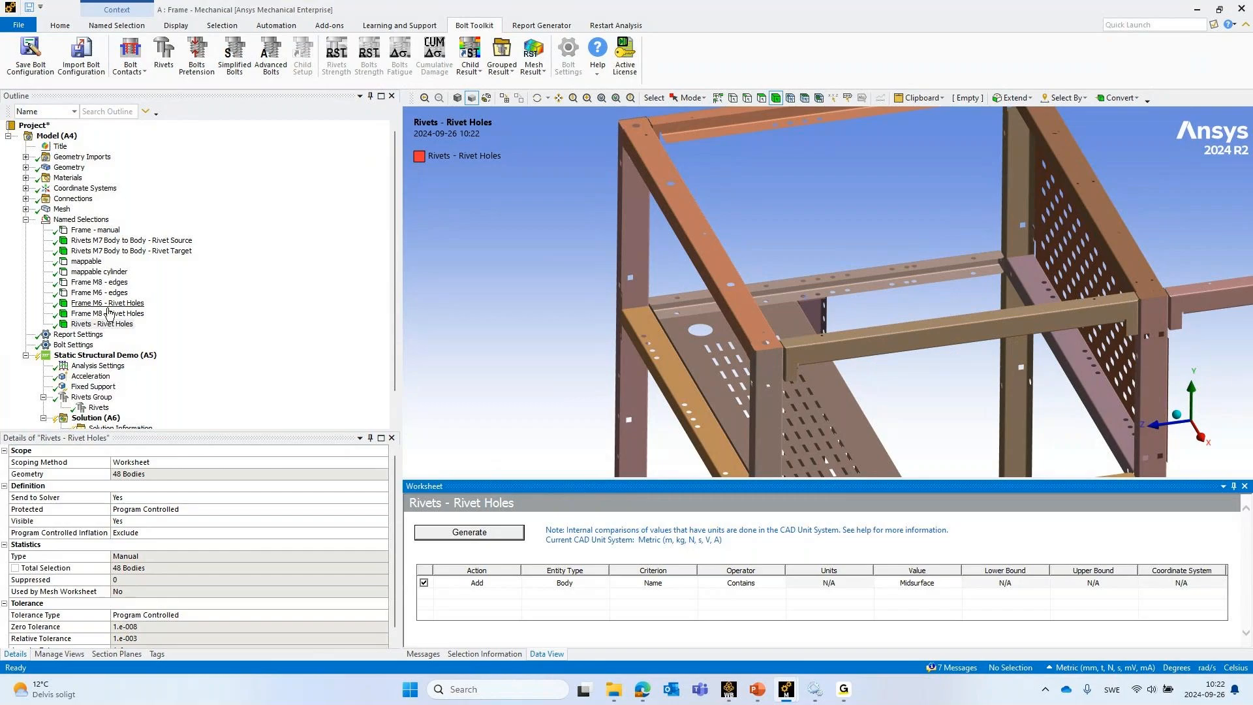
Check the Rivets object's named selection scoping and examine its bodies across the whole frame
left_click(101, 324)
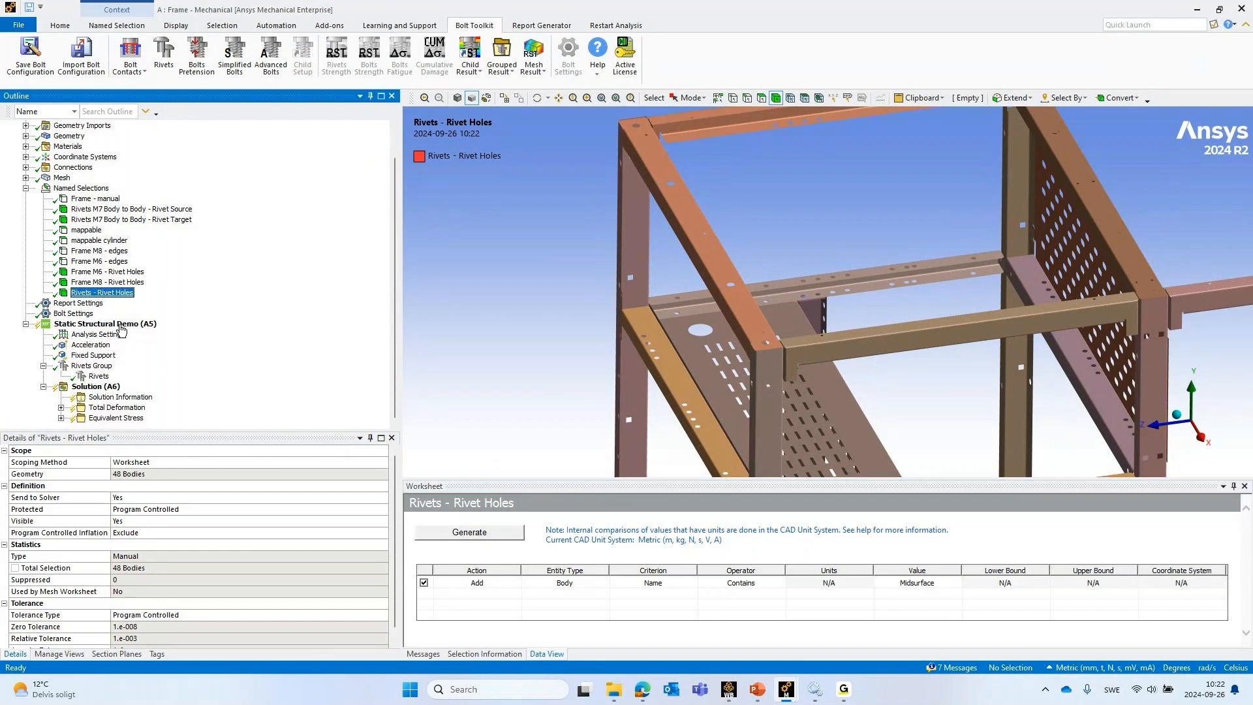
scroll(100, 330, "down", 1)
left_click(101, 379)
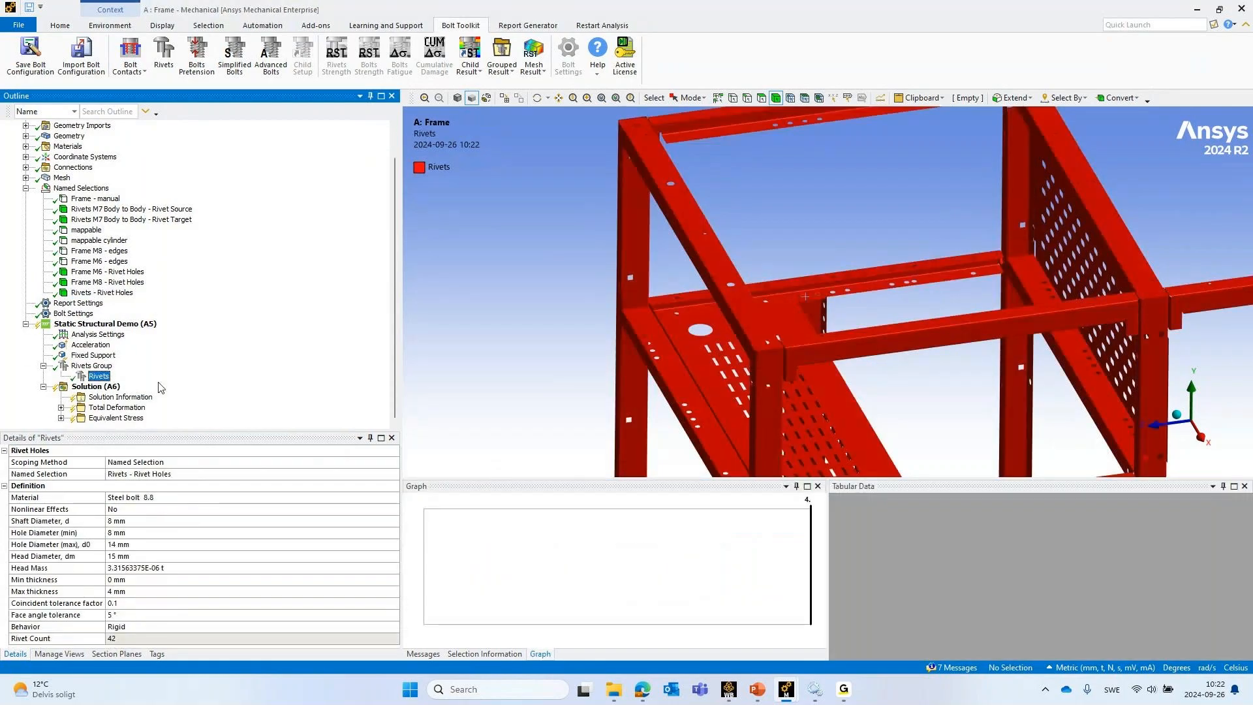
middle_click_drag(960, 237, 930, 280)
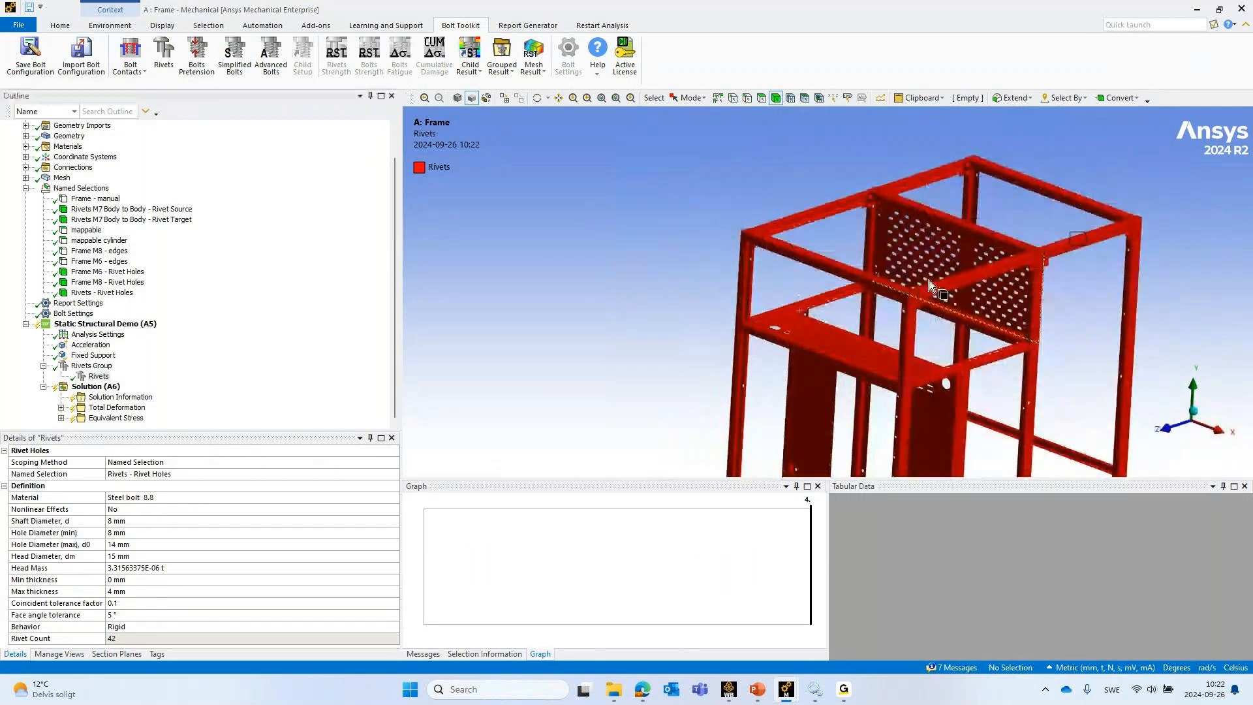
middle_click_drag(962, 206, 608, 242, "ctrl")
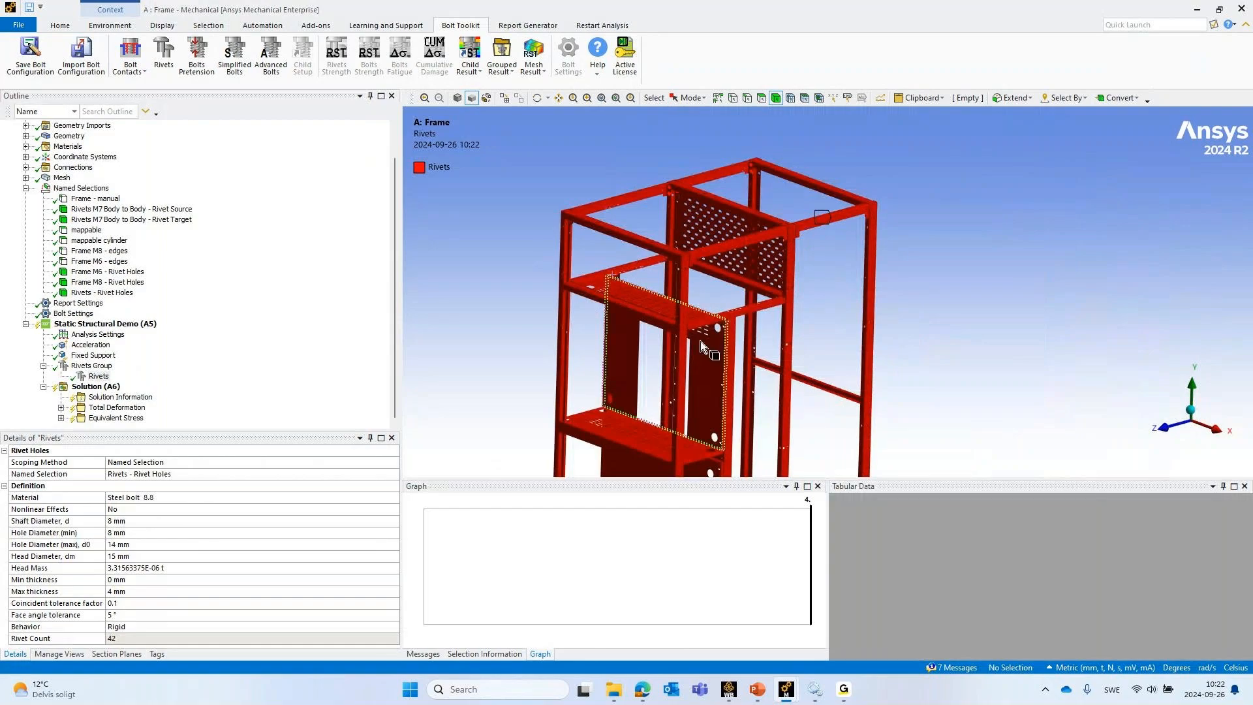
Import the bolt configuration file BoltToolkit.json into the Static Structural Demo analysis
left_click(71, 366)
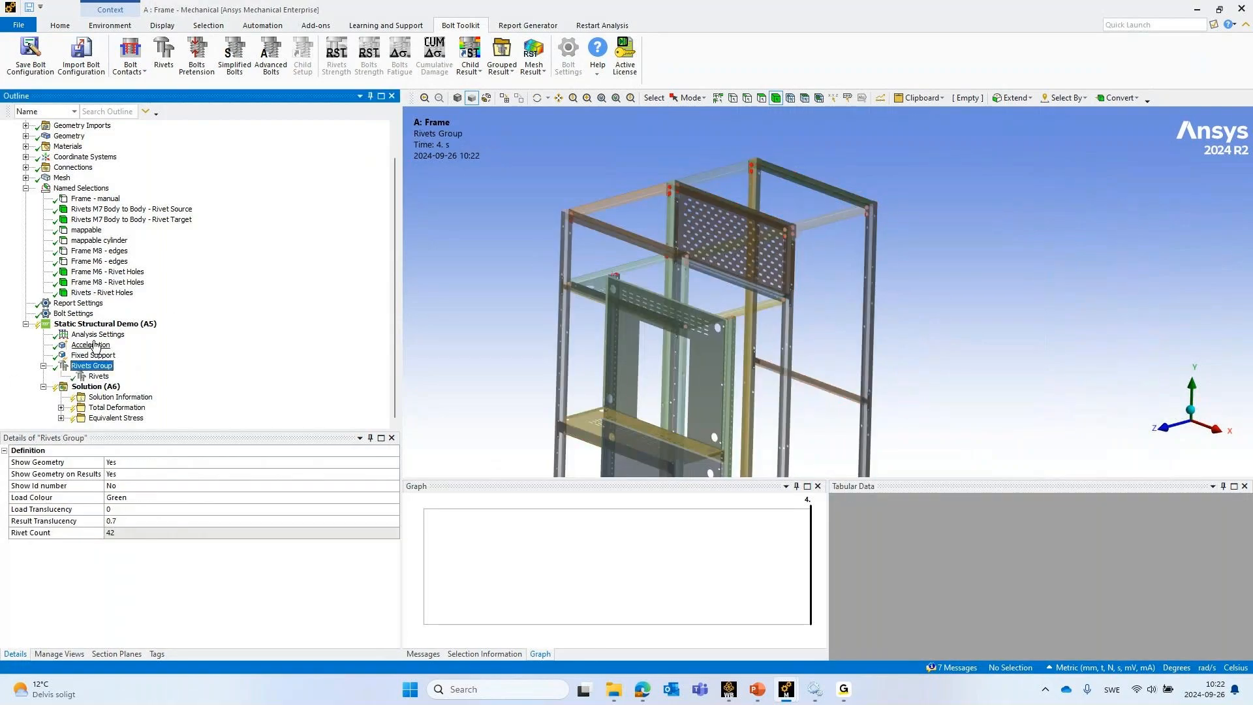
left_click(91, 324)
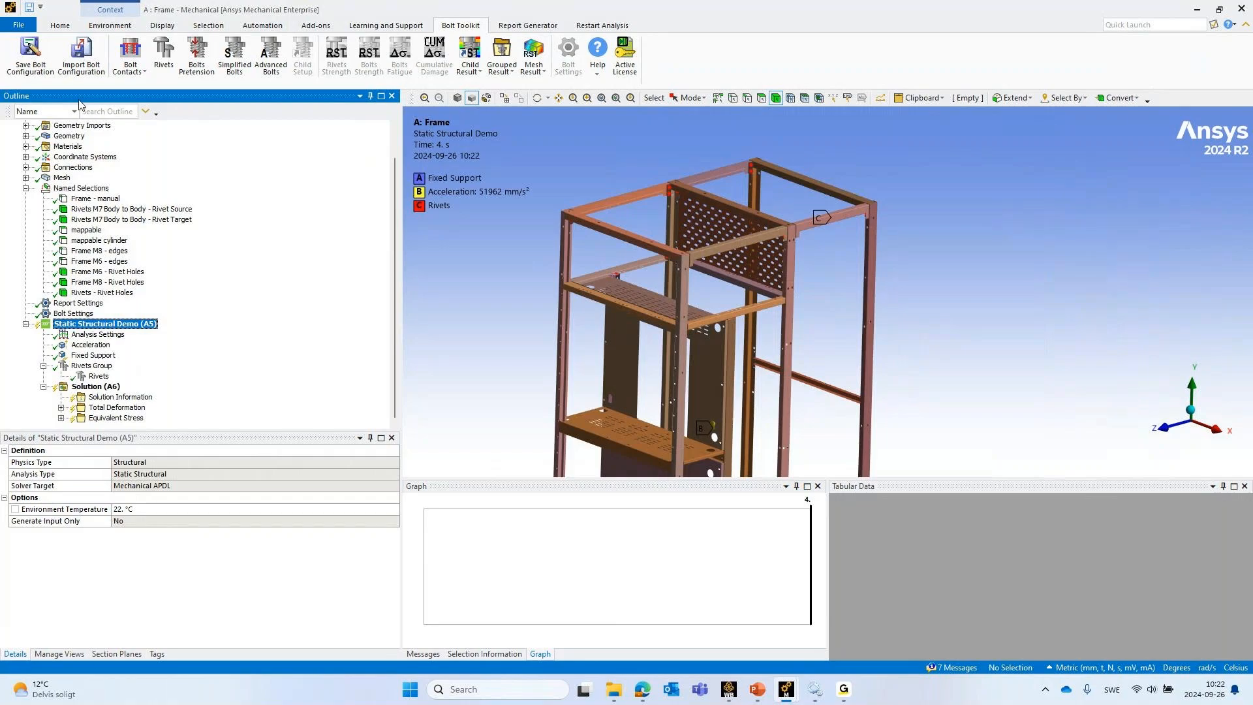
left_click(83, 58)
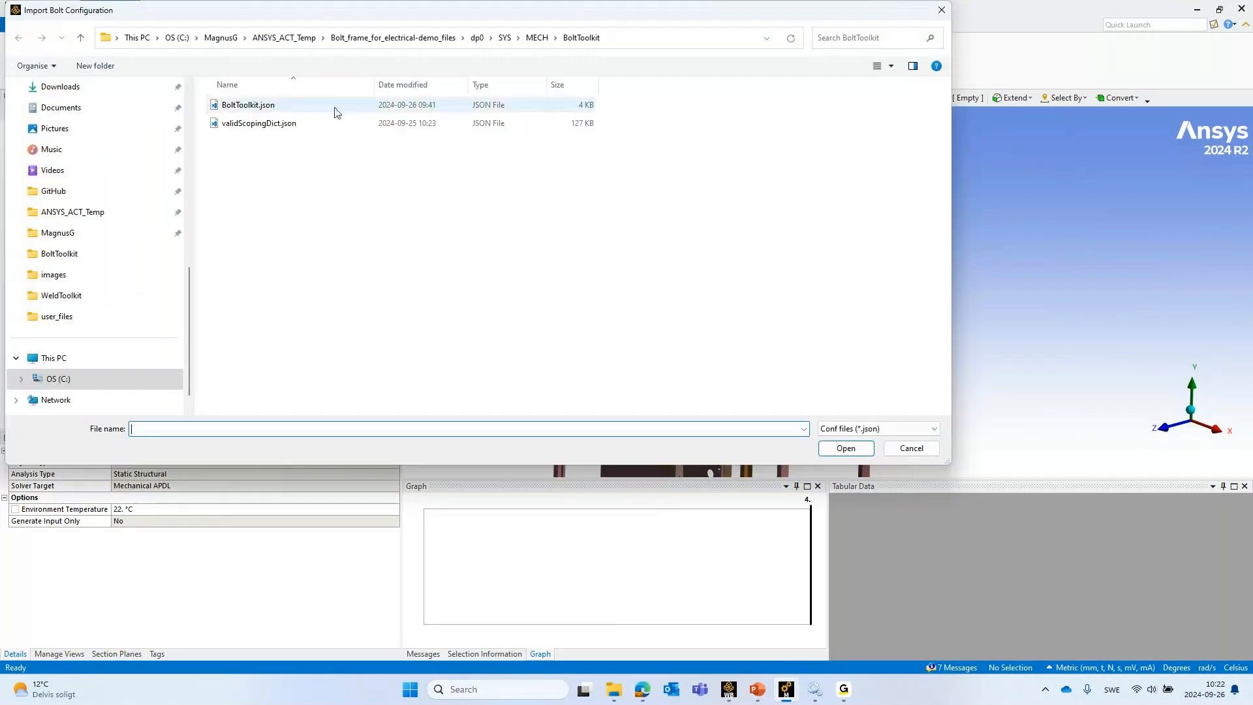
double_click(334, 113)
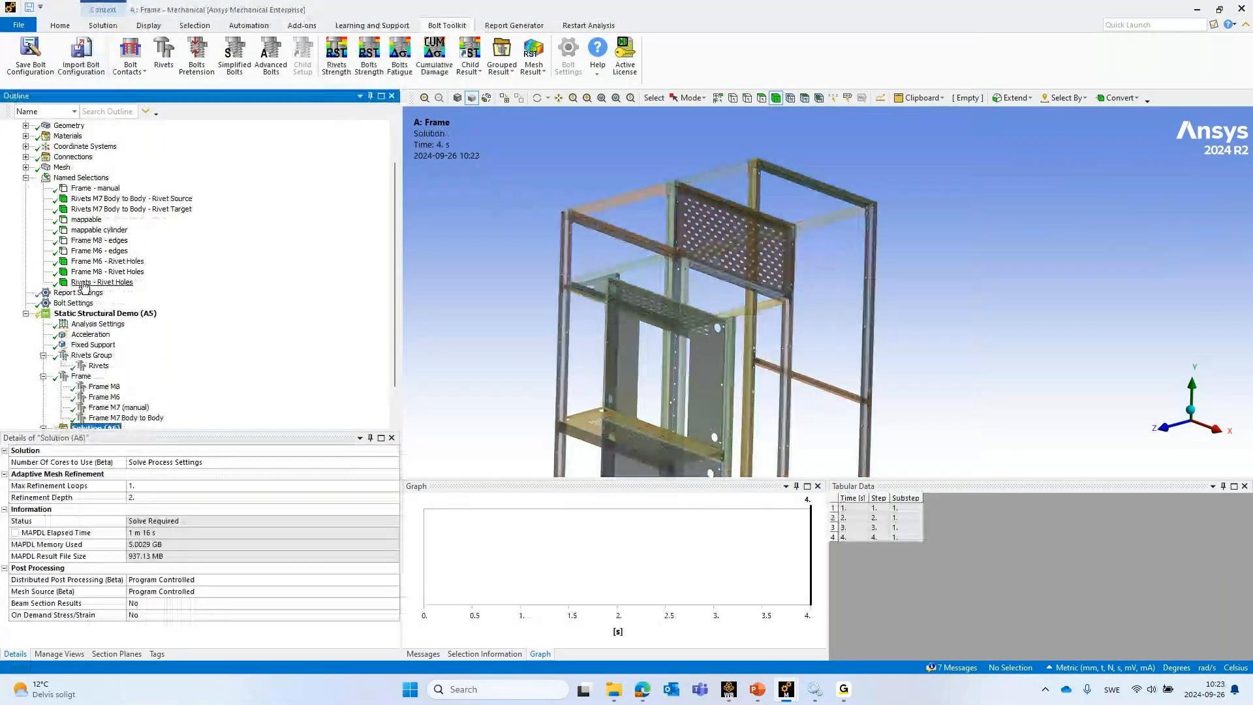
Review the imported Frame group's rivet definitions, including Frame M8, Frame M6 and Frame M7 Body to Body
left_click(105, 346)
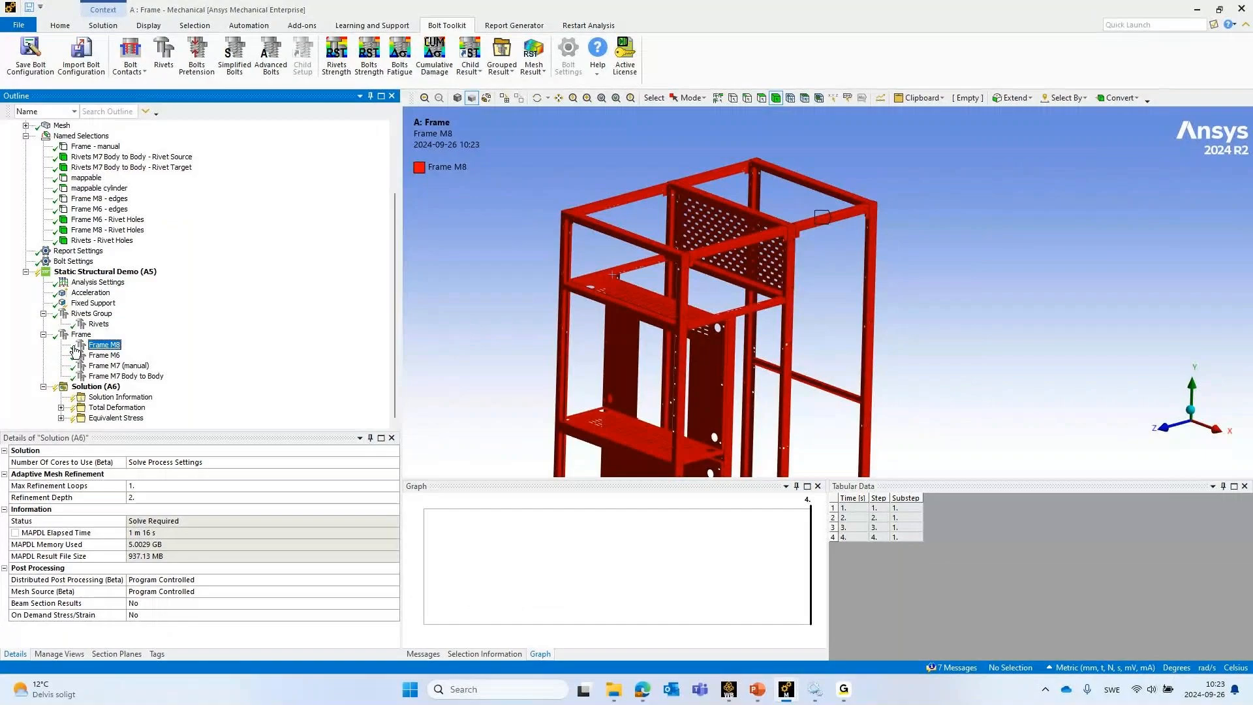
key("Down")
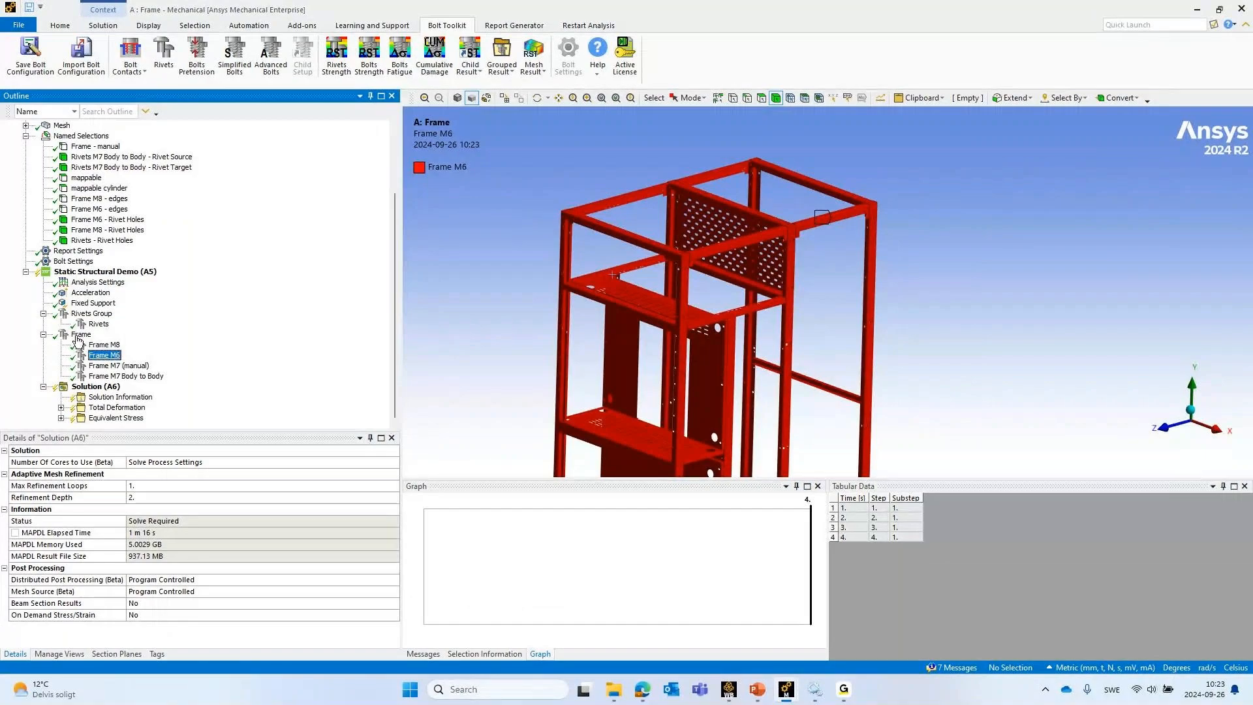
left_click(104, 365)
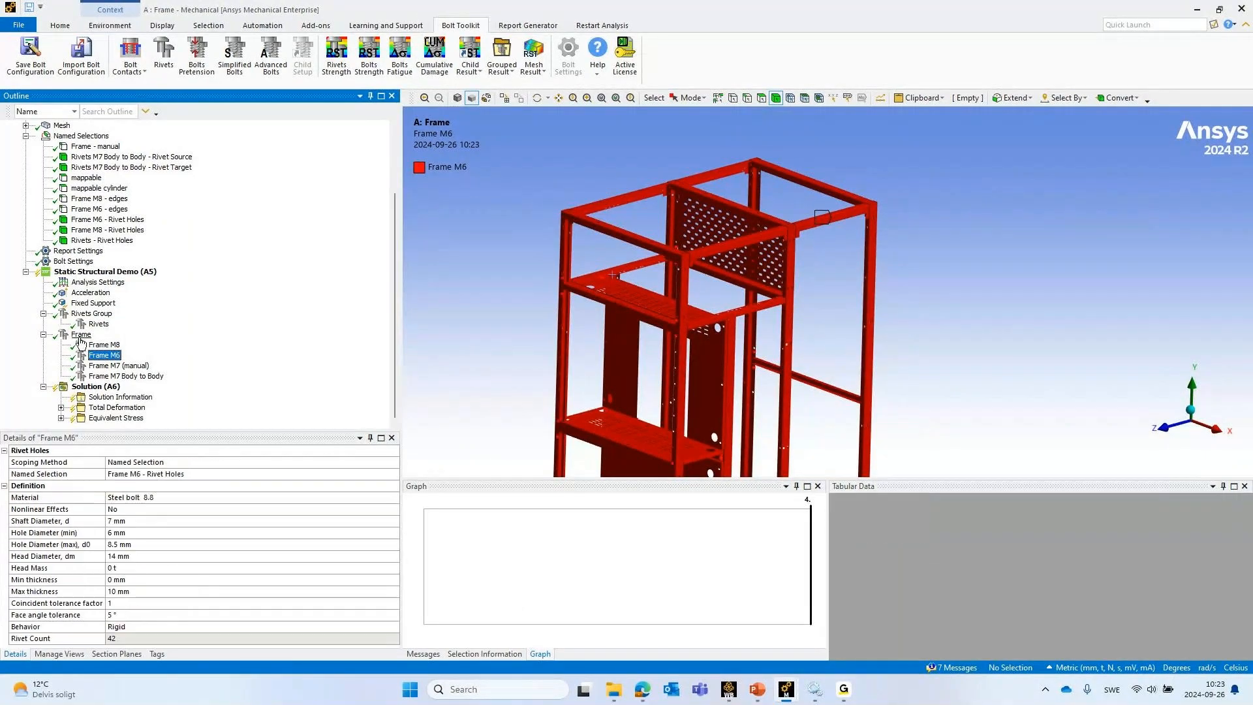
key("Down")
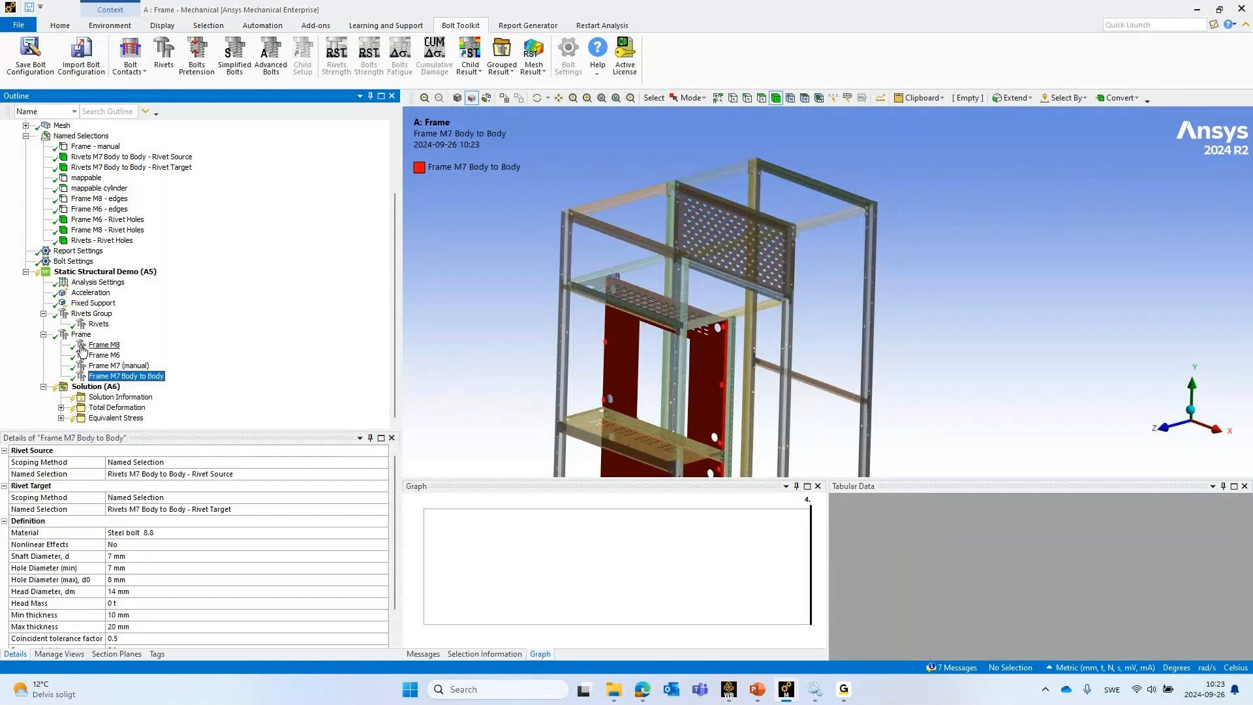
left_click(76, 333)
Delete the Rivets Group from the Static Structural Demo analysis
left_click(78, 315)
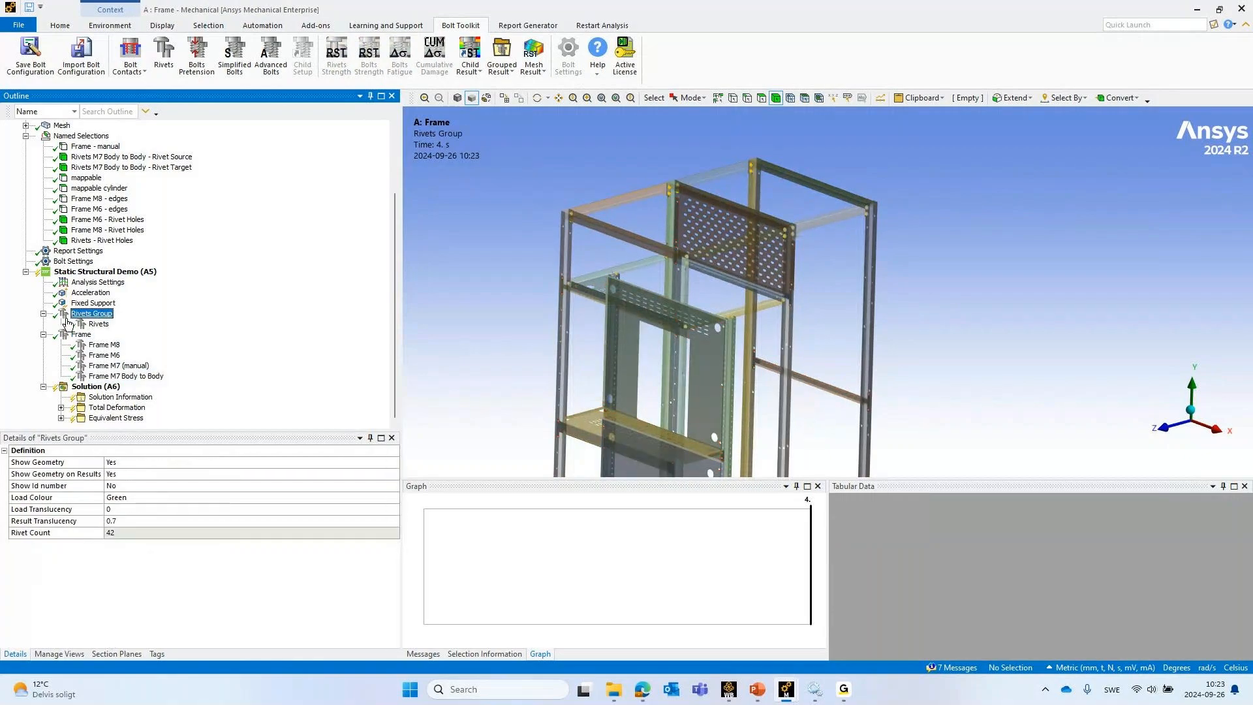
right_click(68, 318)
left_click(99, 406)
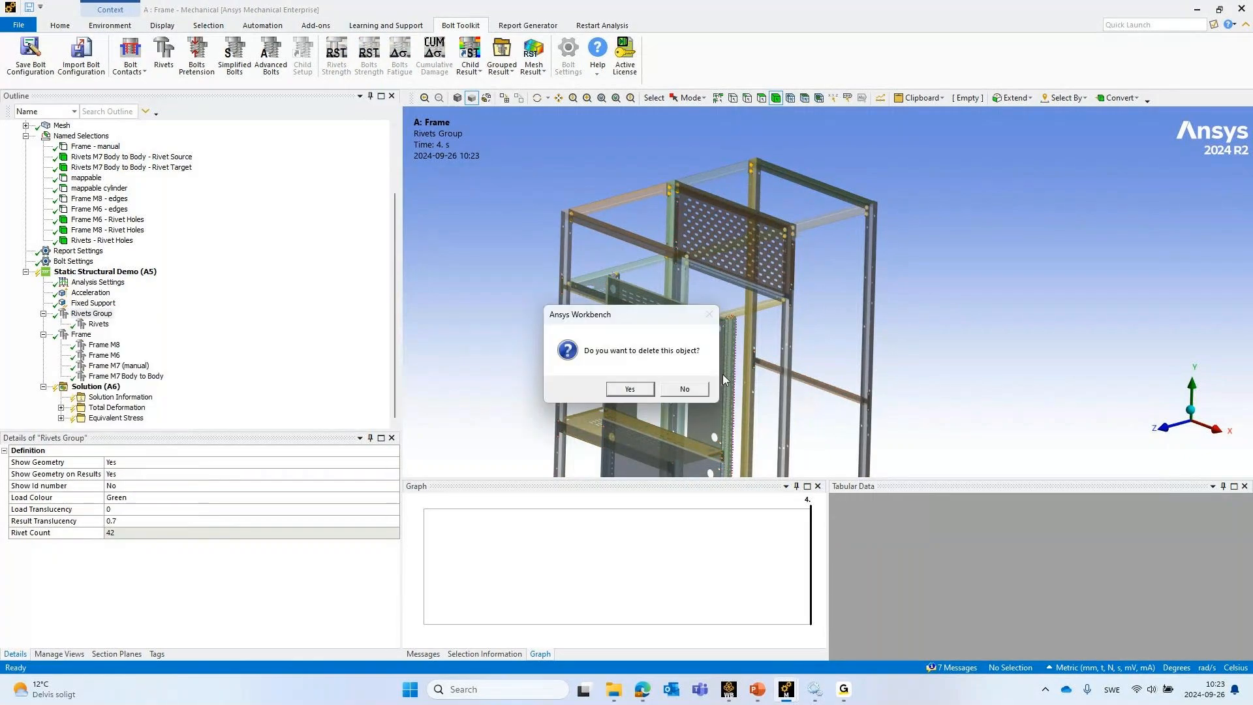
left_click(616, 392)
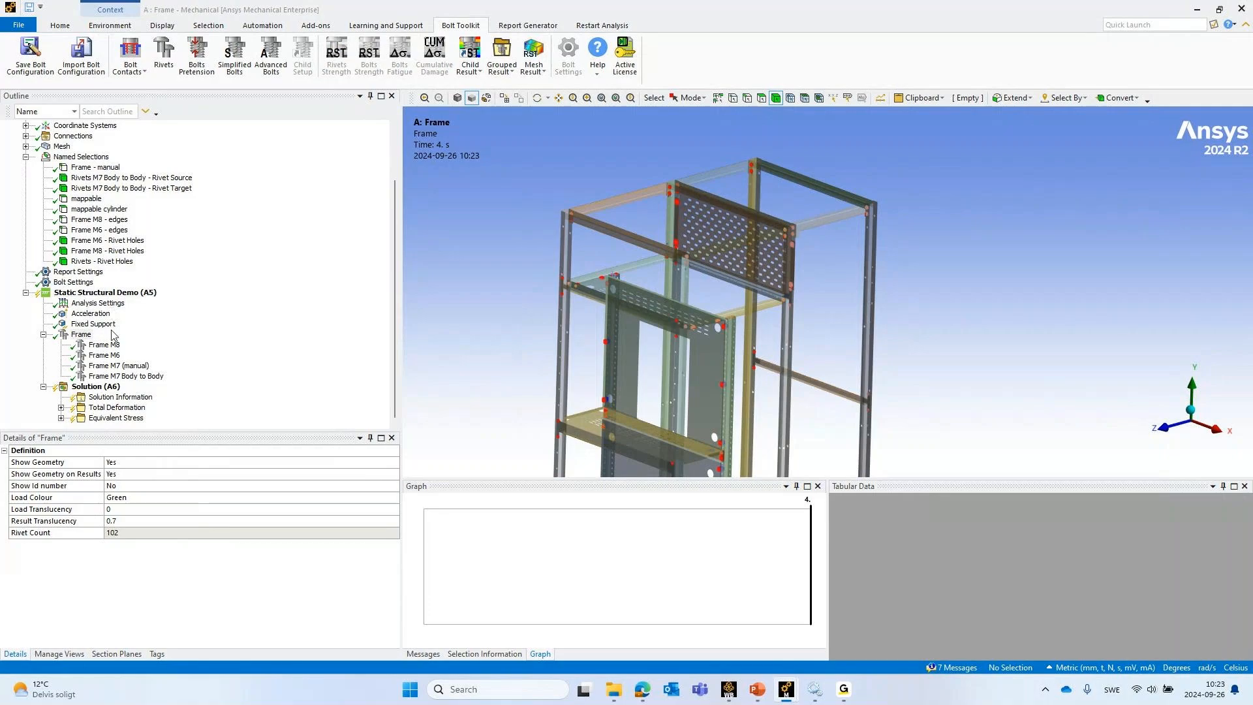
Inspect the Frame group and the Frame M7 Body to Body rivets on the frame's inner panel
left_click(81, 334)
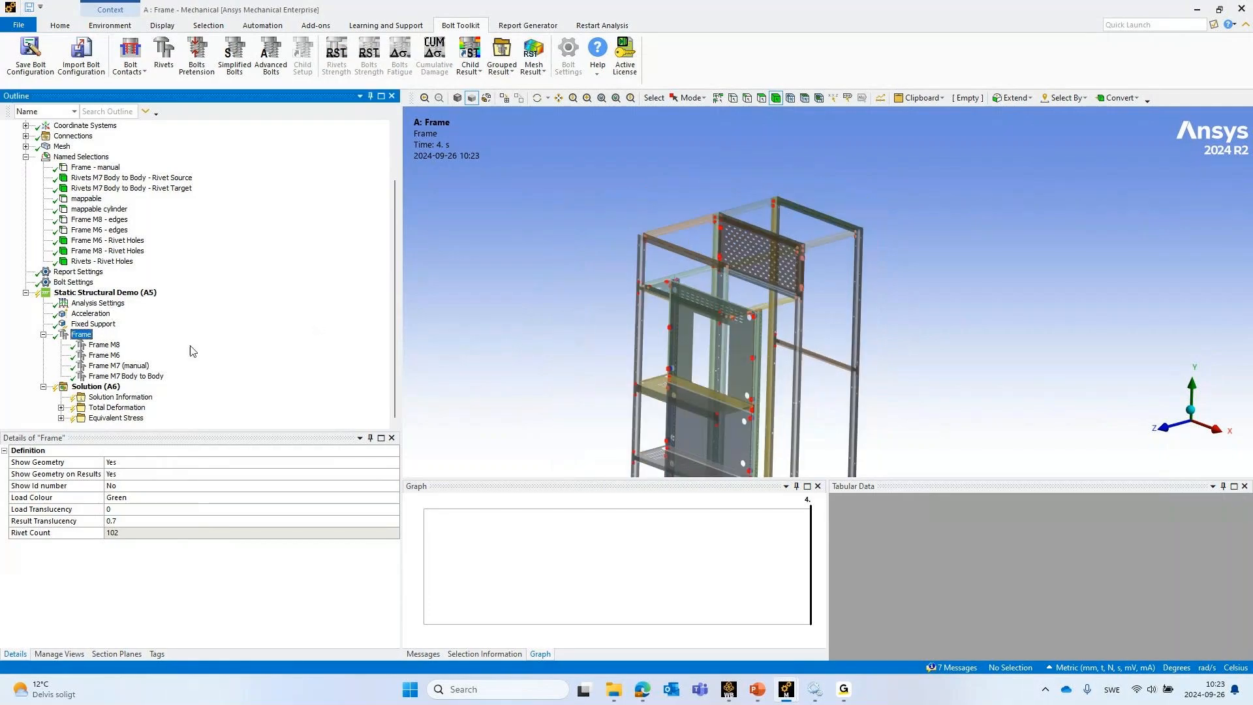
left_click(157, 375)
middle_click_drag(804, 343, 786, 246, "ctrl")
scroll(714, 351, "up", 5)
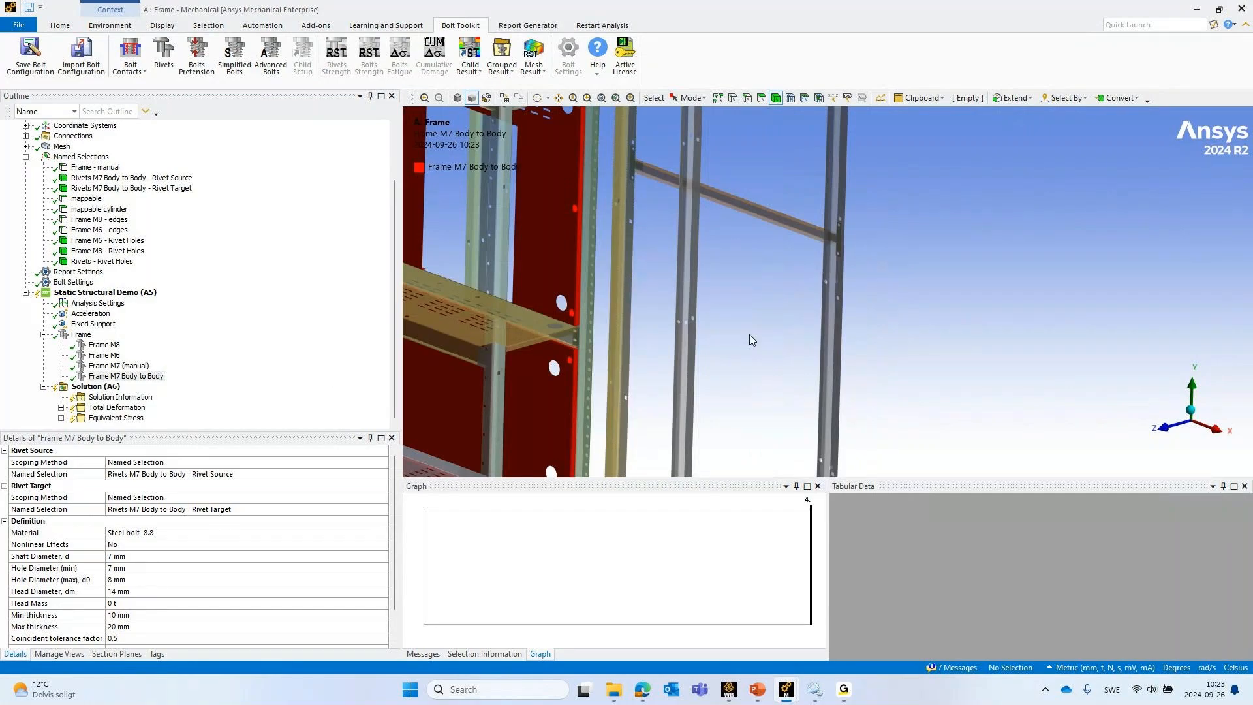
middle_click_drag(749, 334, 923, 414, "ctrl")
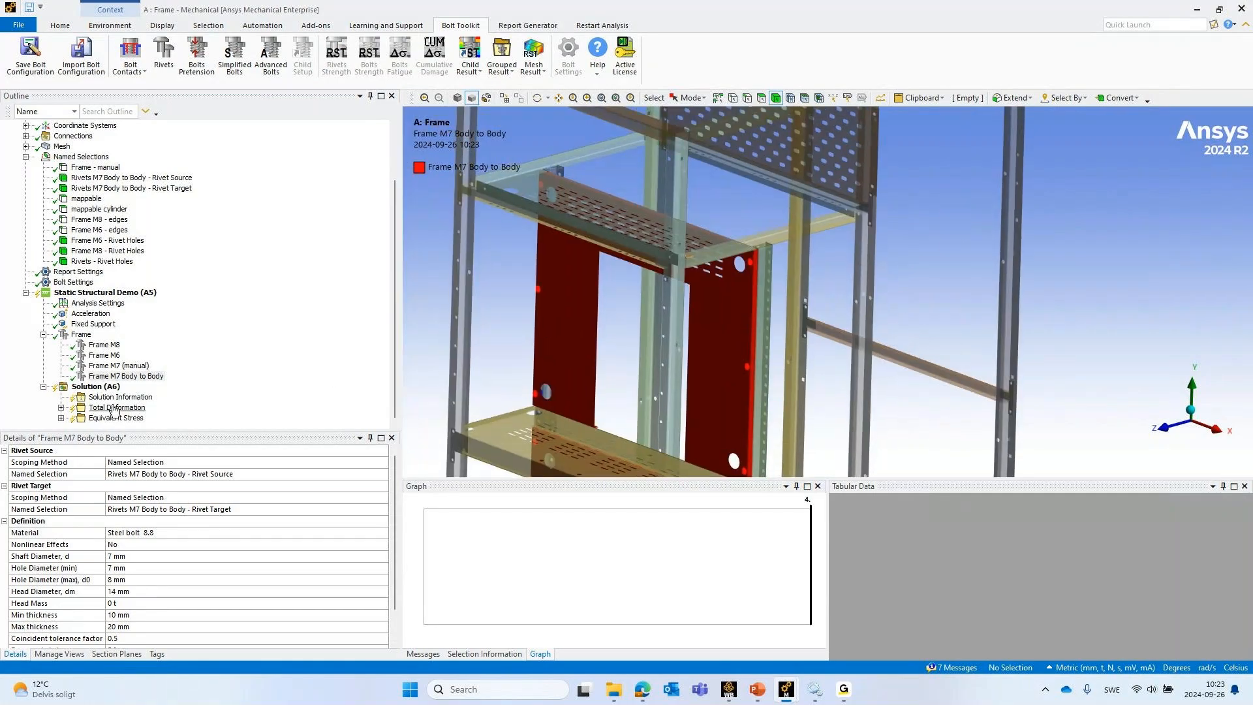
Inspect the rivet source and target named selections of Frame M7 Body to Body and its highlighted panel at the upper joint
left_click(98, 474)
left_click(89, 512)
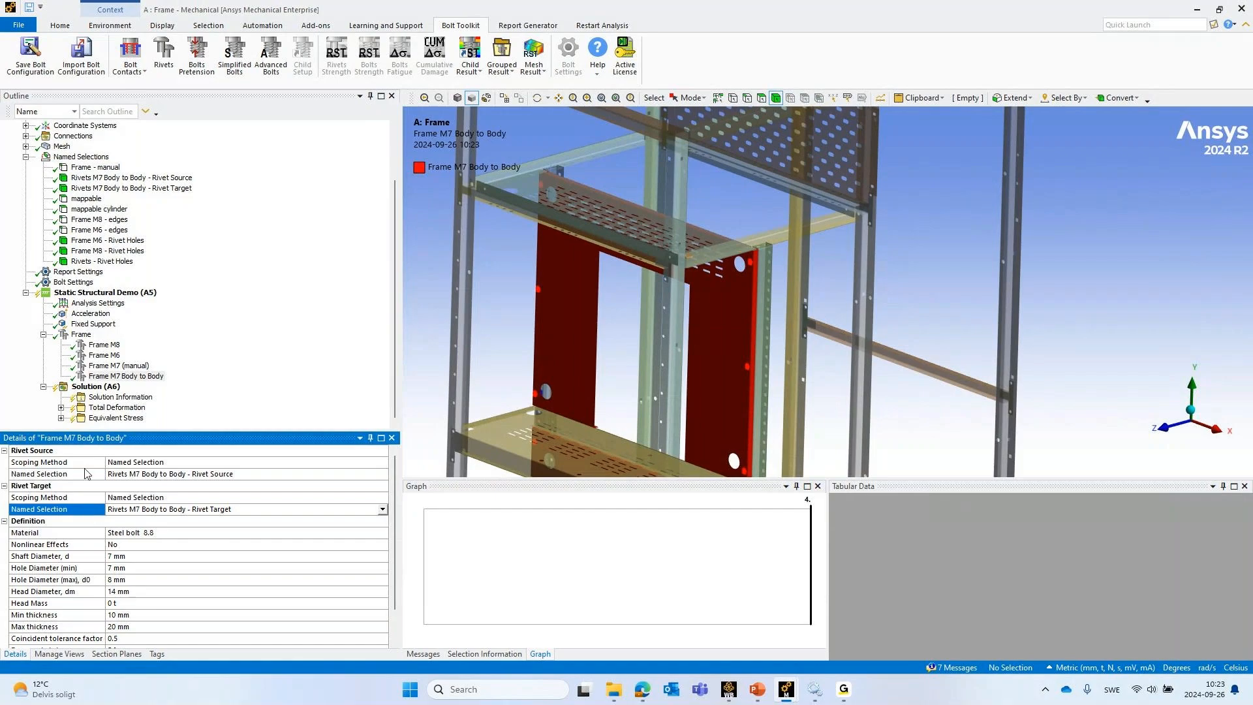
middle_click_drag(869, 269, 877, 134)
scroll(715, 268, "up", 5)
scroll(857, 228, "up", 3)
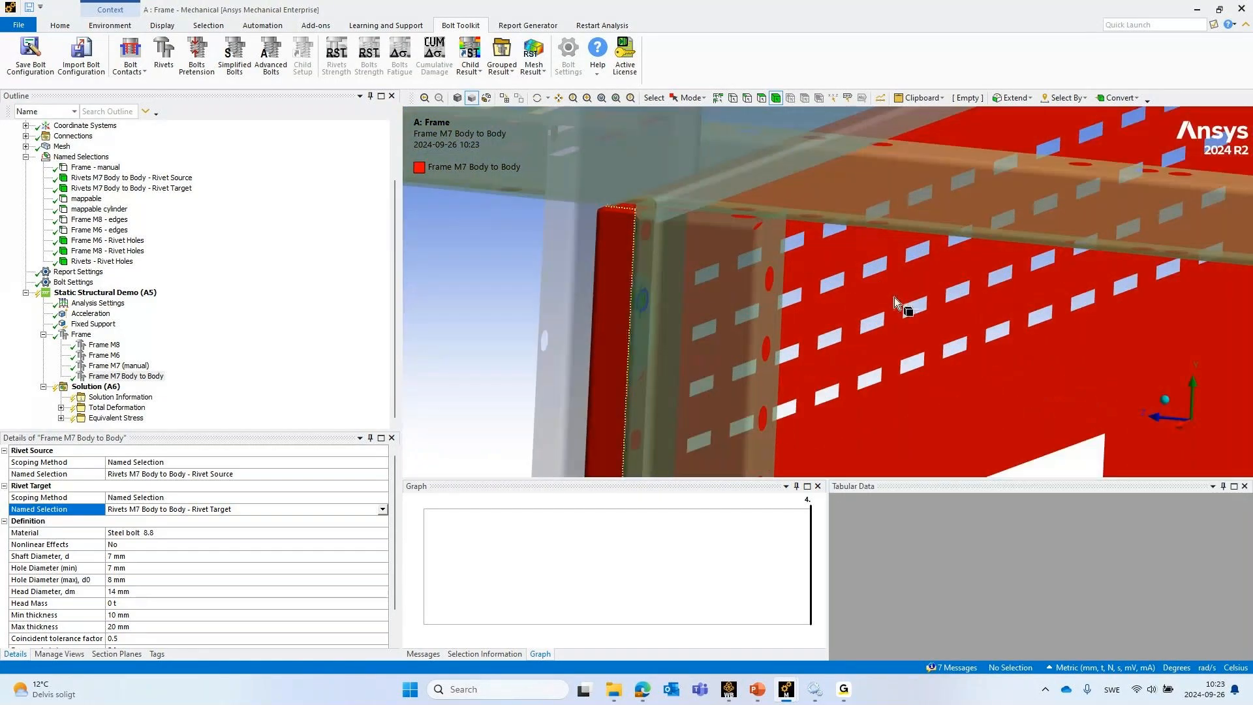
middle_click_drag(895, 296, 999, 163, "ctrl")
middle_click_drag(904, 216, 674, 248)
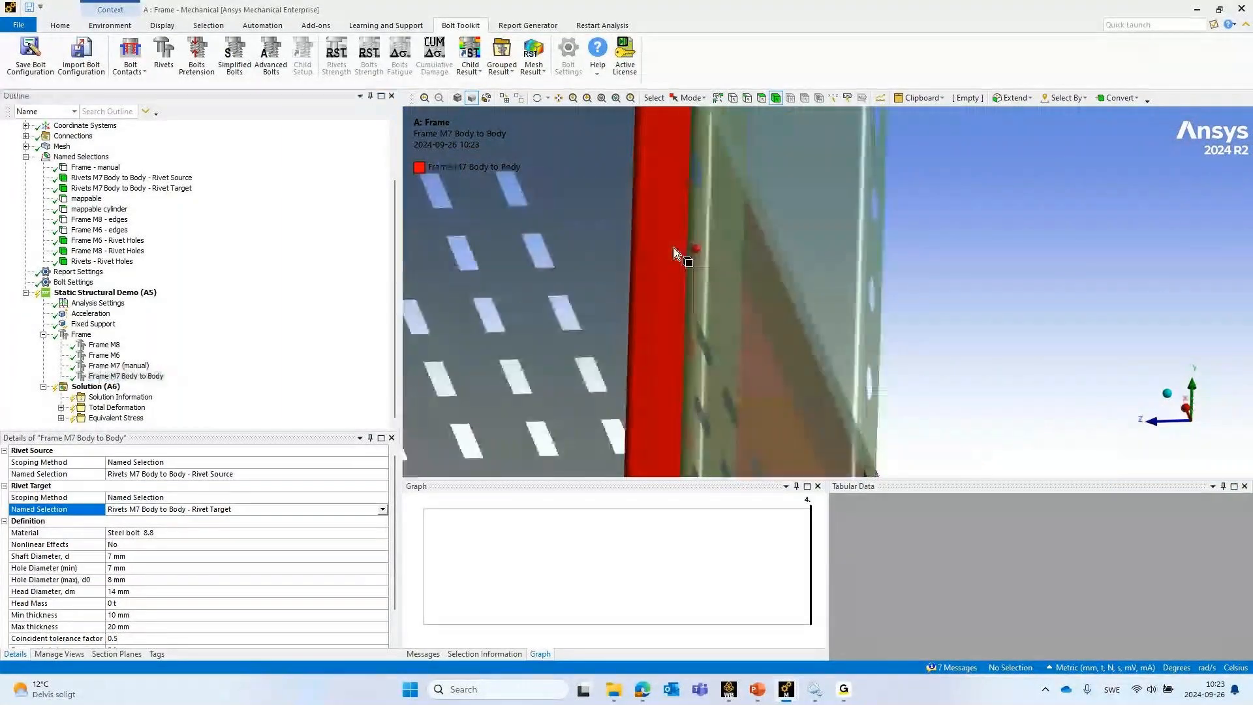
Examine the rivet geometry of the Frame group up close at the panel joint and across the frame
left_click(77, 334)
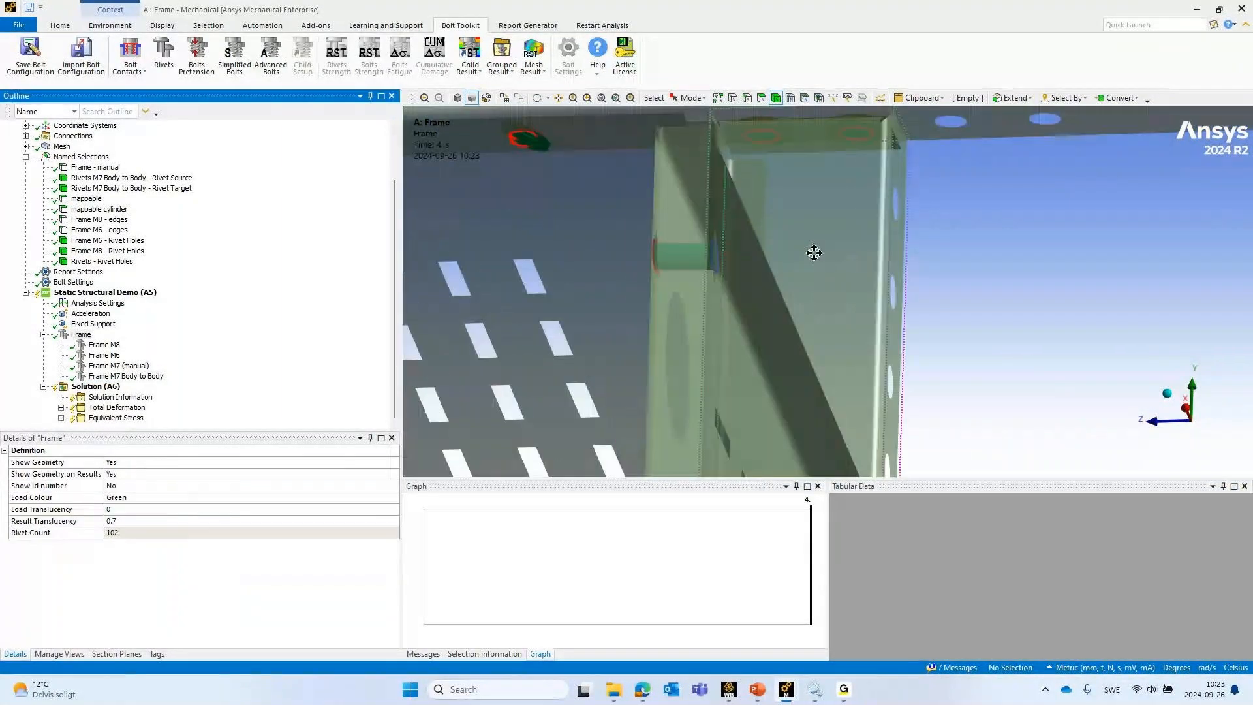
scroll(794, 287, "up", 5)
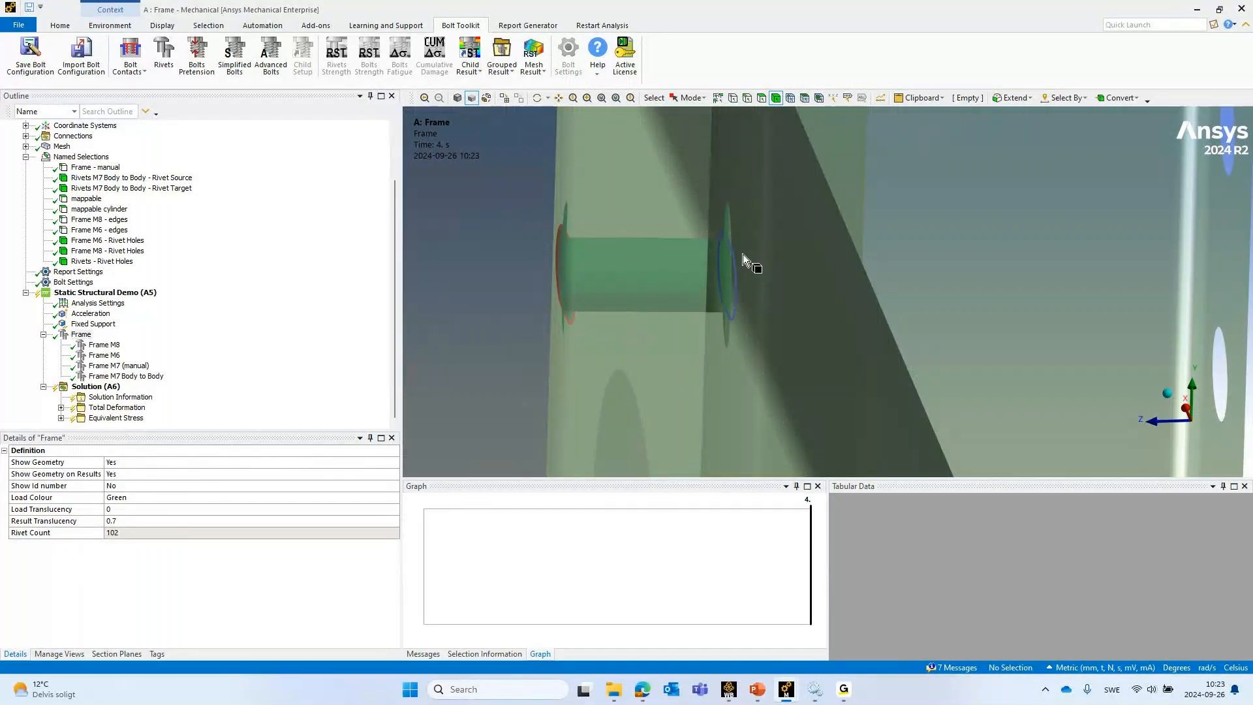
middle_click_drag(743, 254, 781, 248)
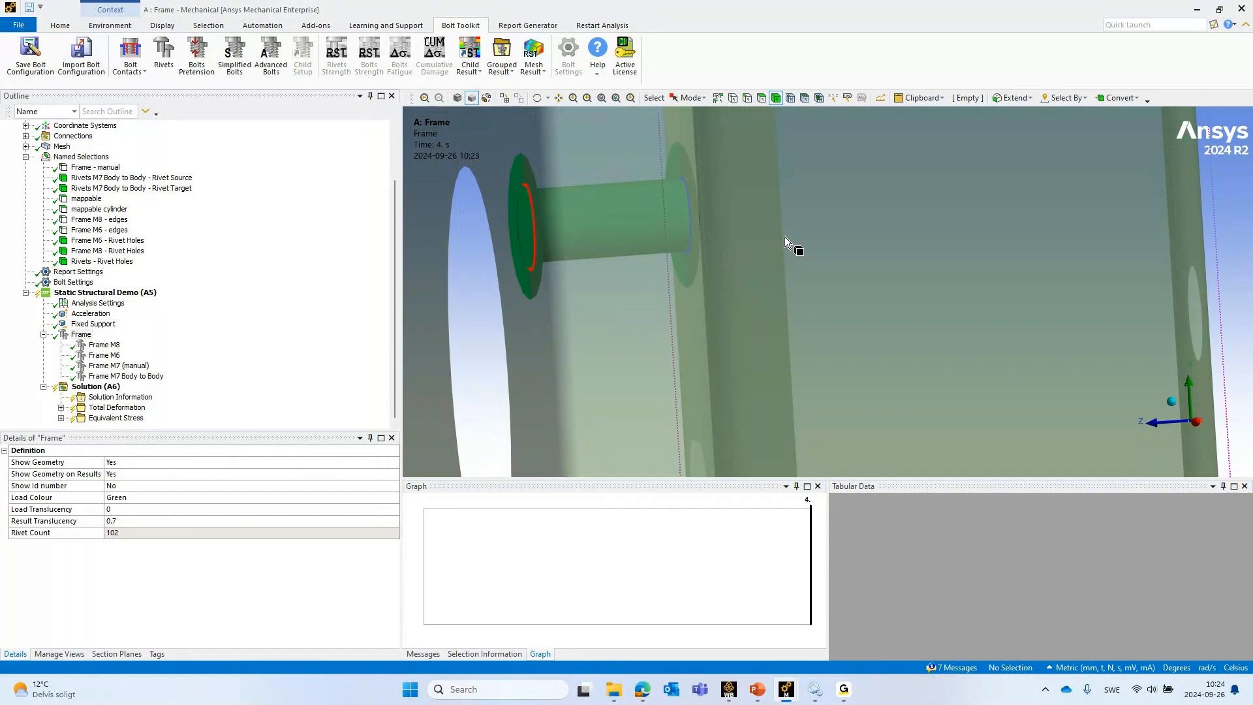
scroll(790, 241, "down", 4)
scroll(801, 249, "down", 5)
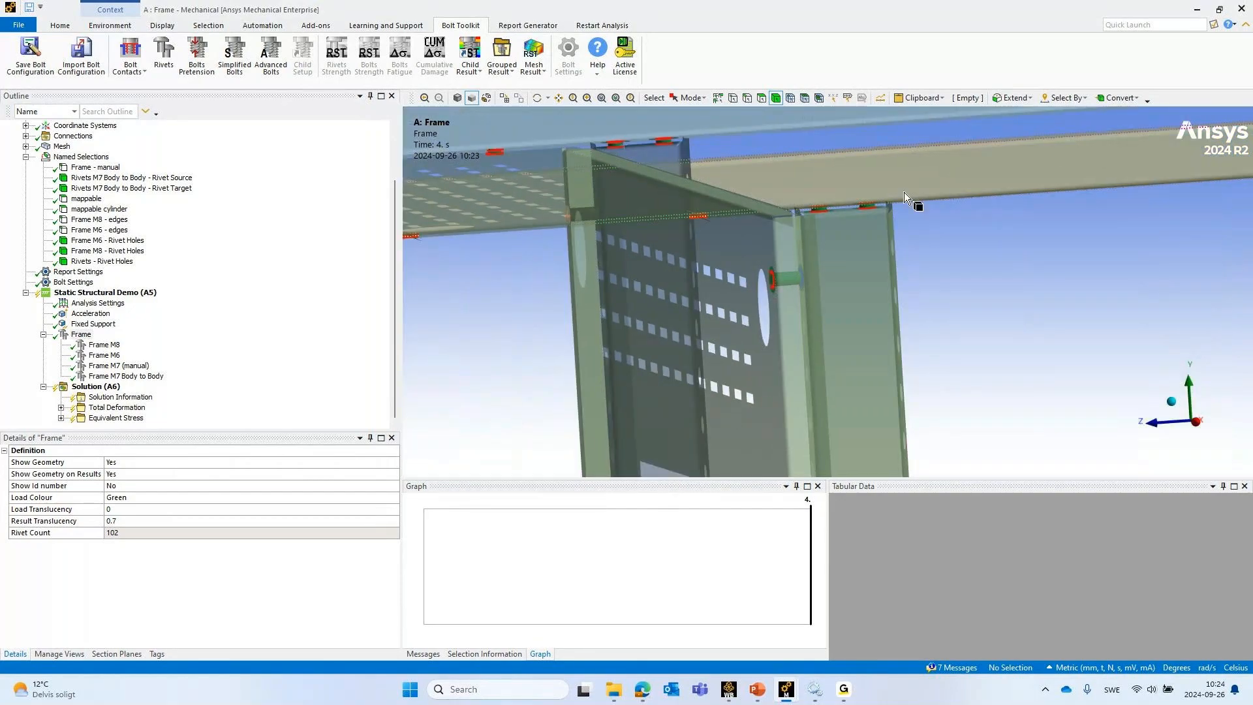
middle_click_drag(903, 192, 874, 334)
scroll(874, 334, "down", 5)
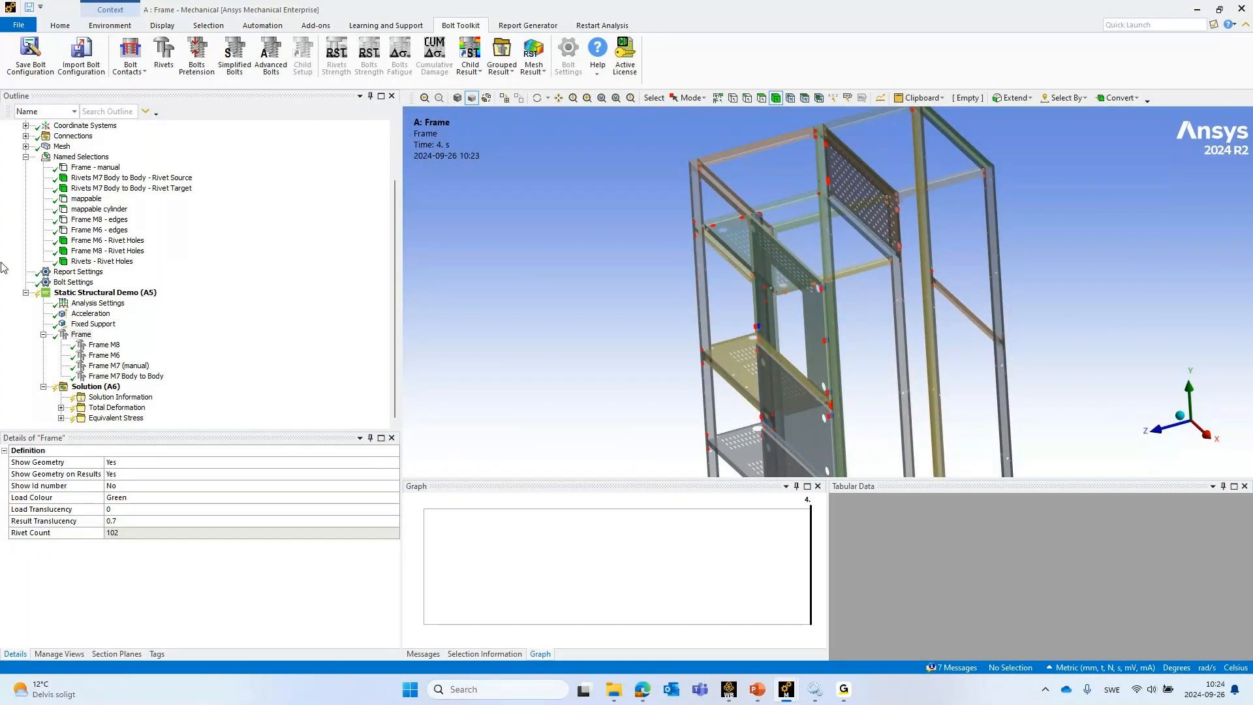
Add rivet strength results for the Frame rivet group of the Static Structural Demo analysis
left_click(27, 157)
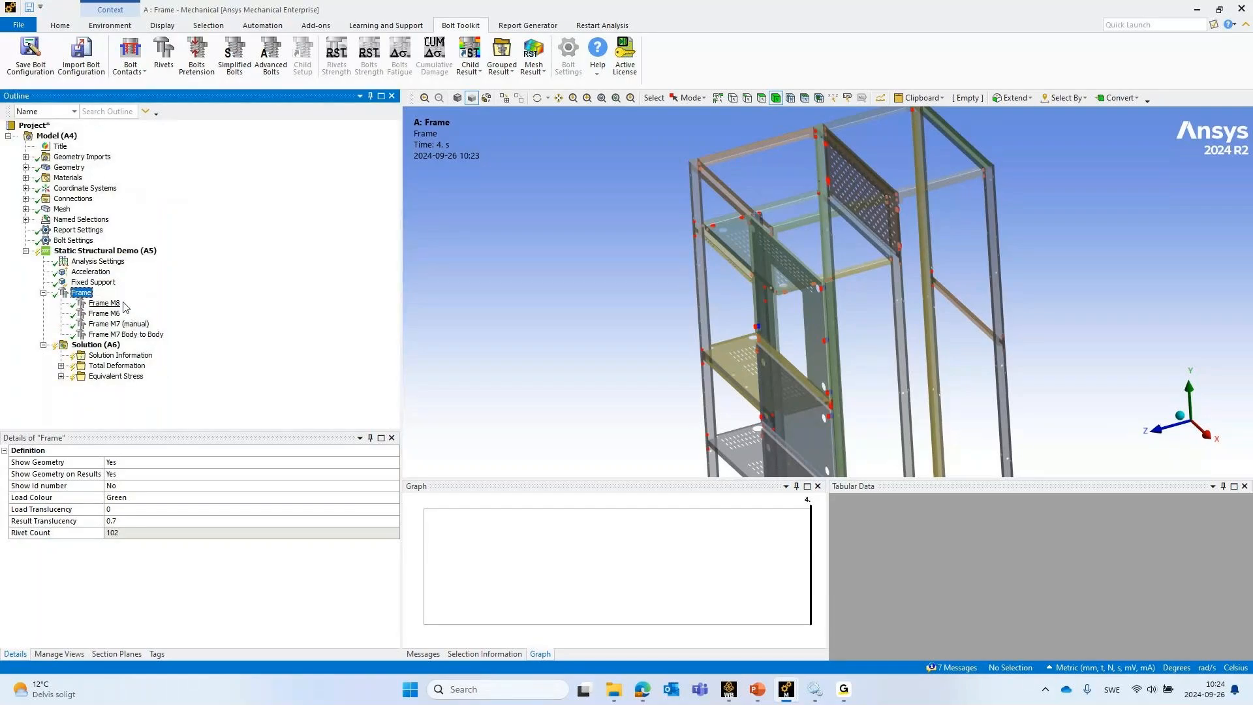
right_click(79, 299)
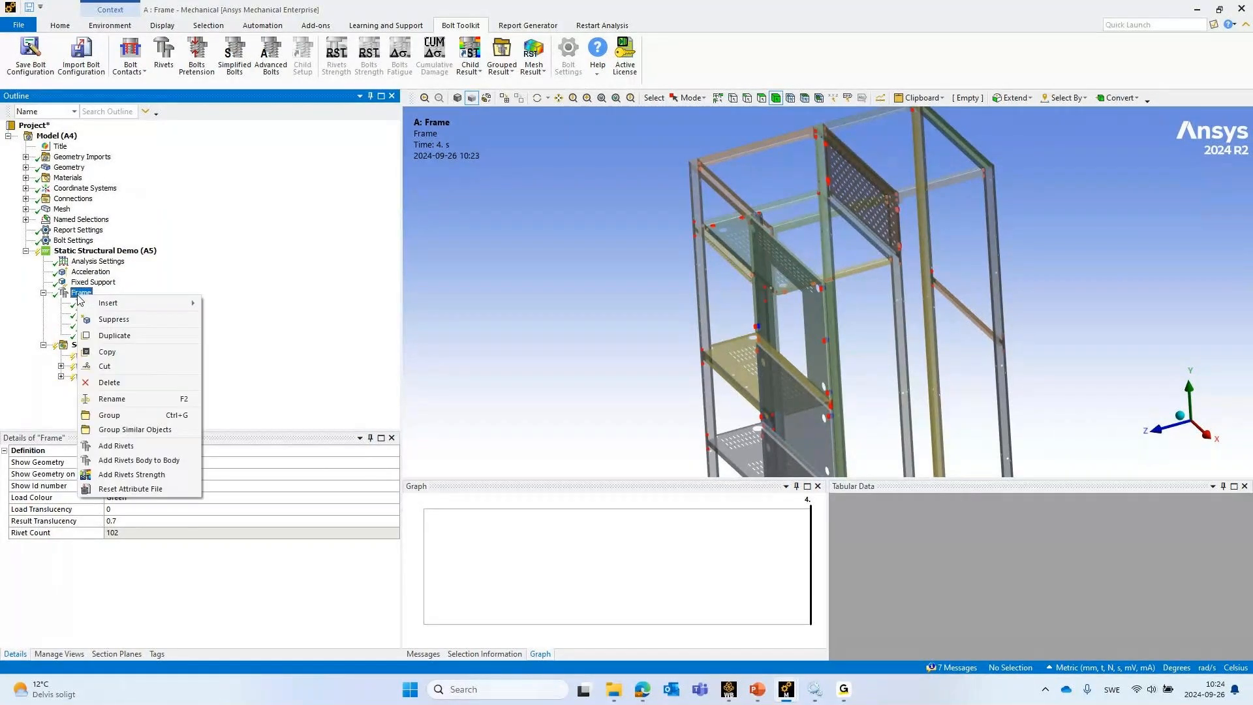
left_click(131, 475)
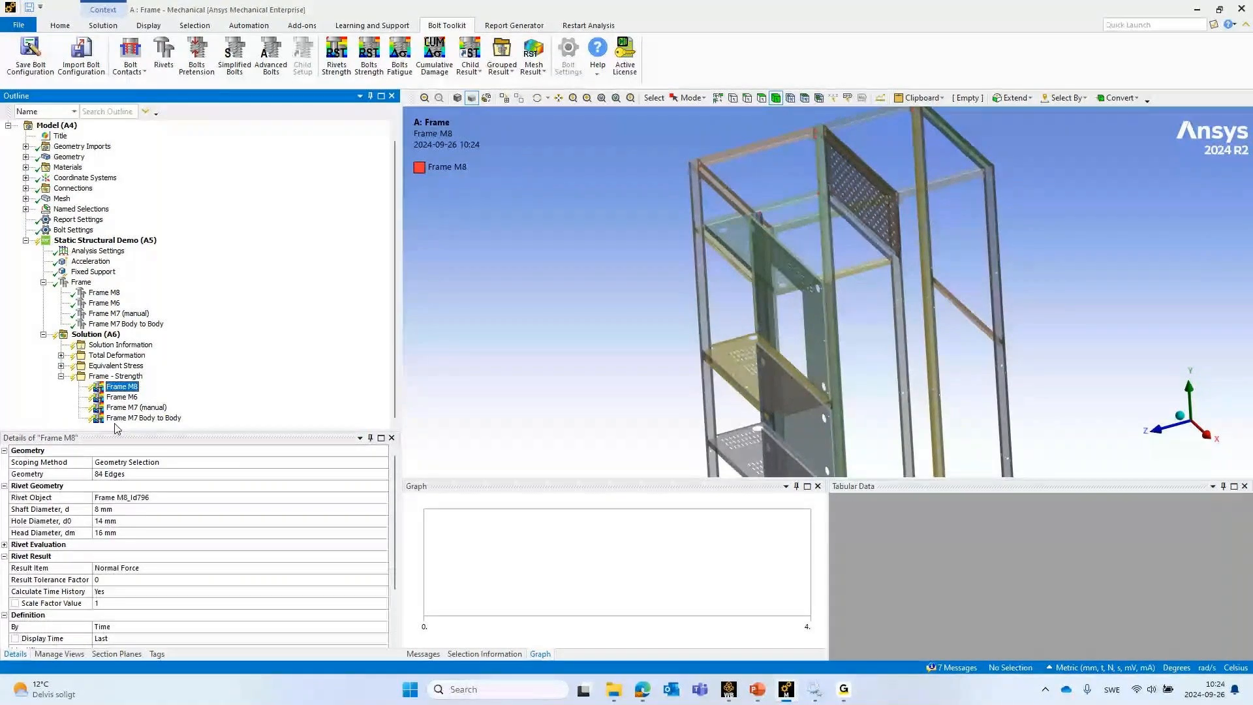
Review the settings and available result items of the Frame M8 rivet strength result
scroll(121, 595, "down", 2)
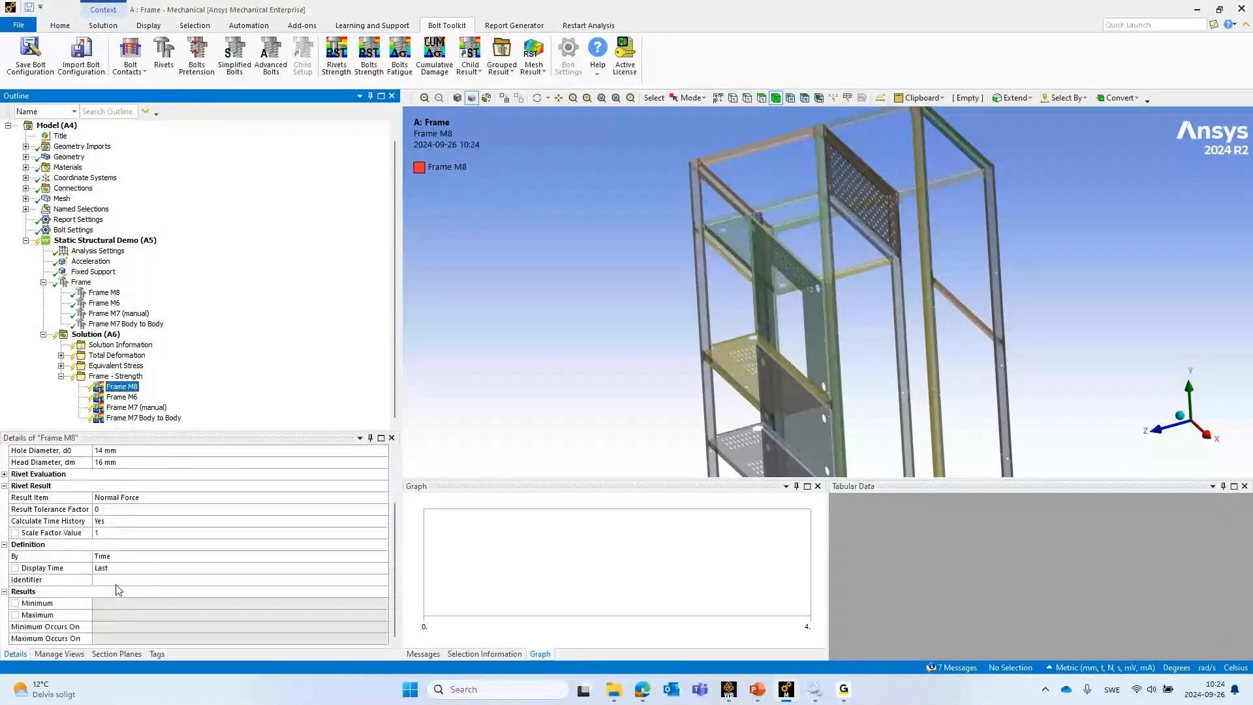
left_click(137, 497)
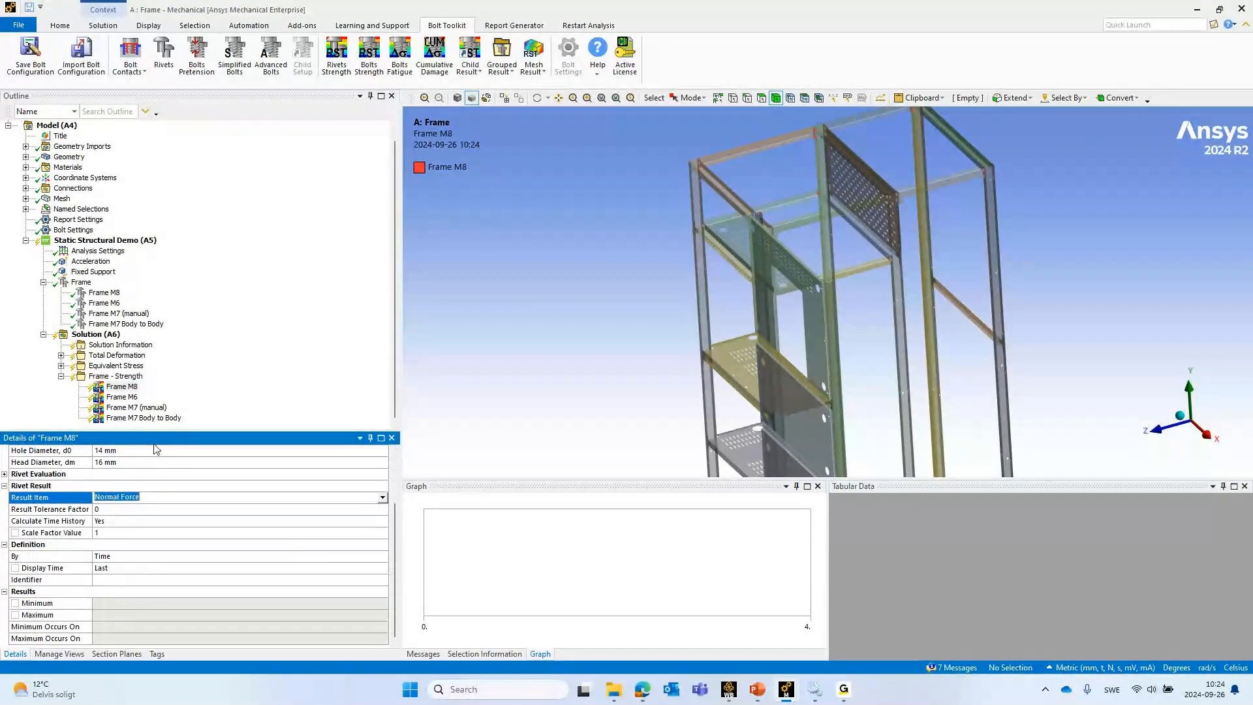
left_click(382, 498)
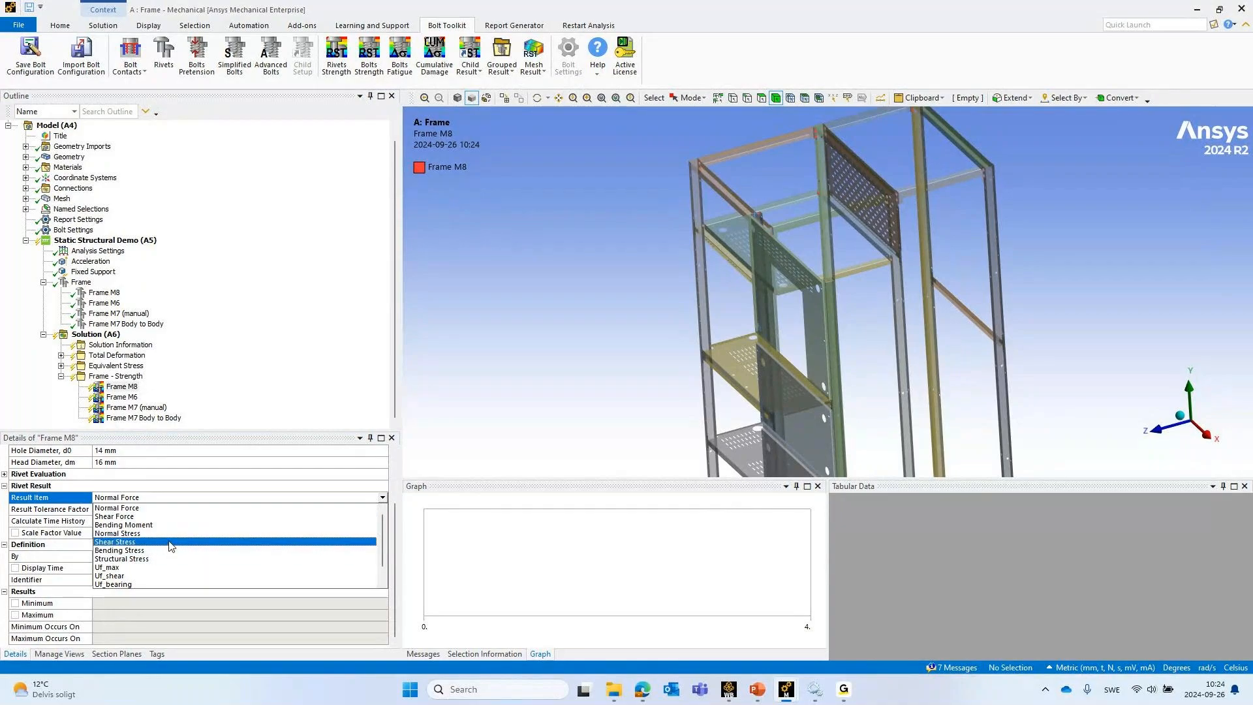
scroll(173, 569, "down", 1)
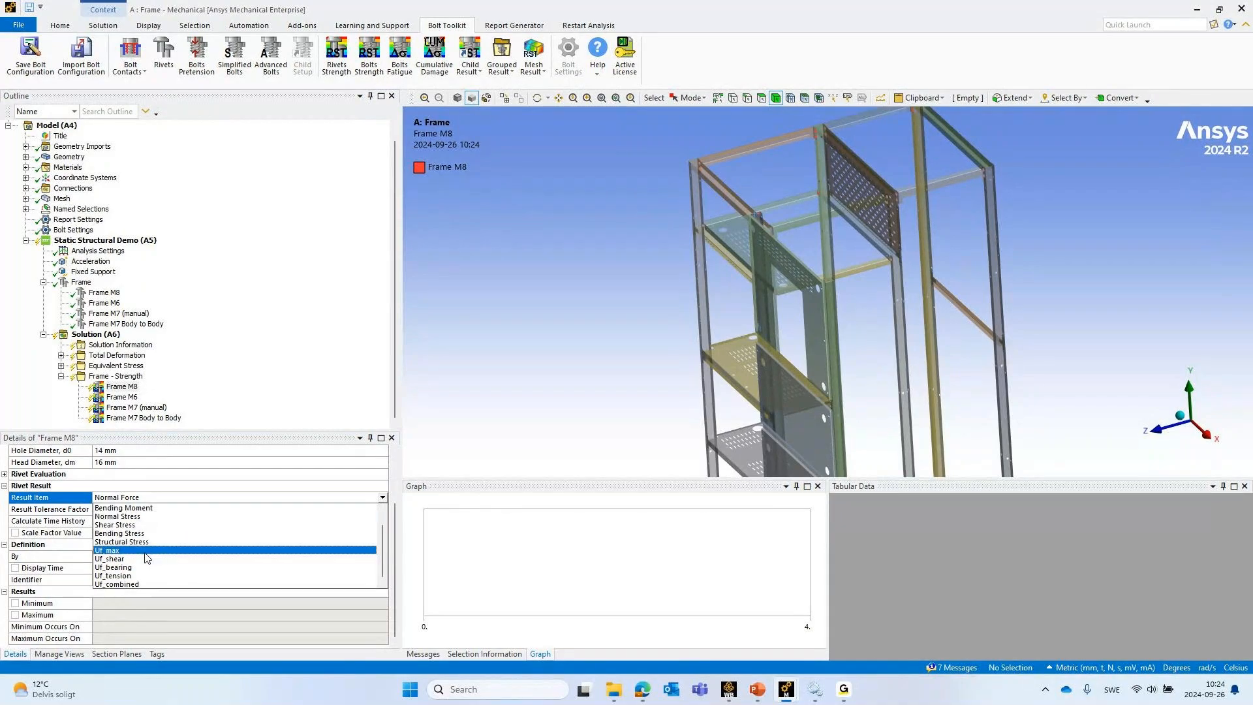
left_click(519, 328)
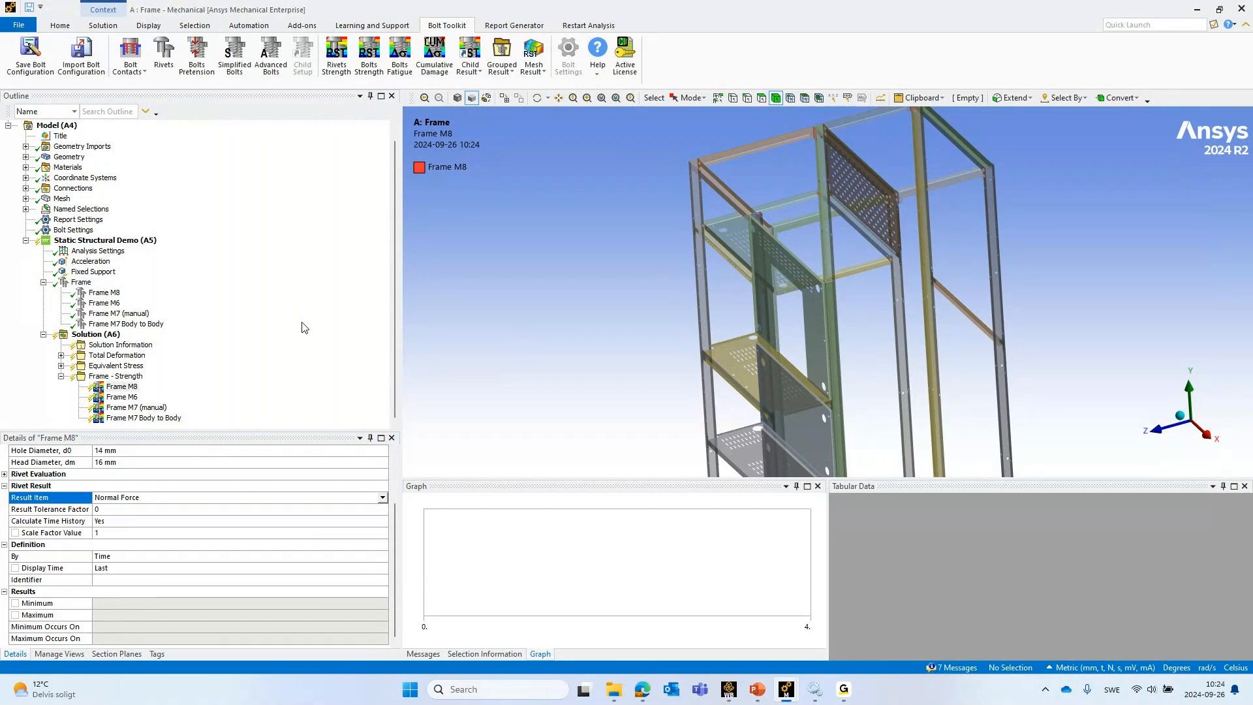
Insert a Modal analysis and copy the Fixed Support from Static Structural Demo into it
left_click(43, 334)
left_click(62, 254)
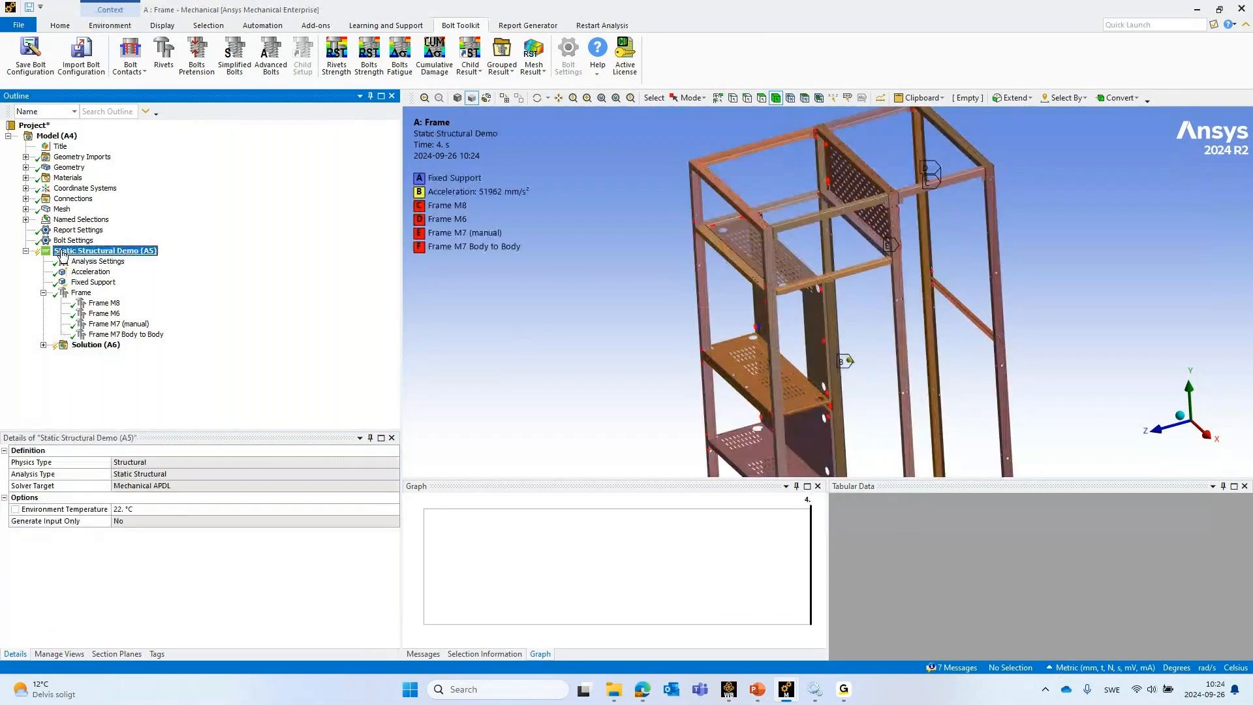
left_click(110, 58)
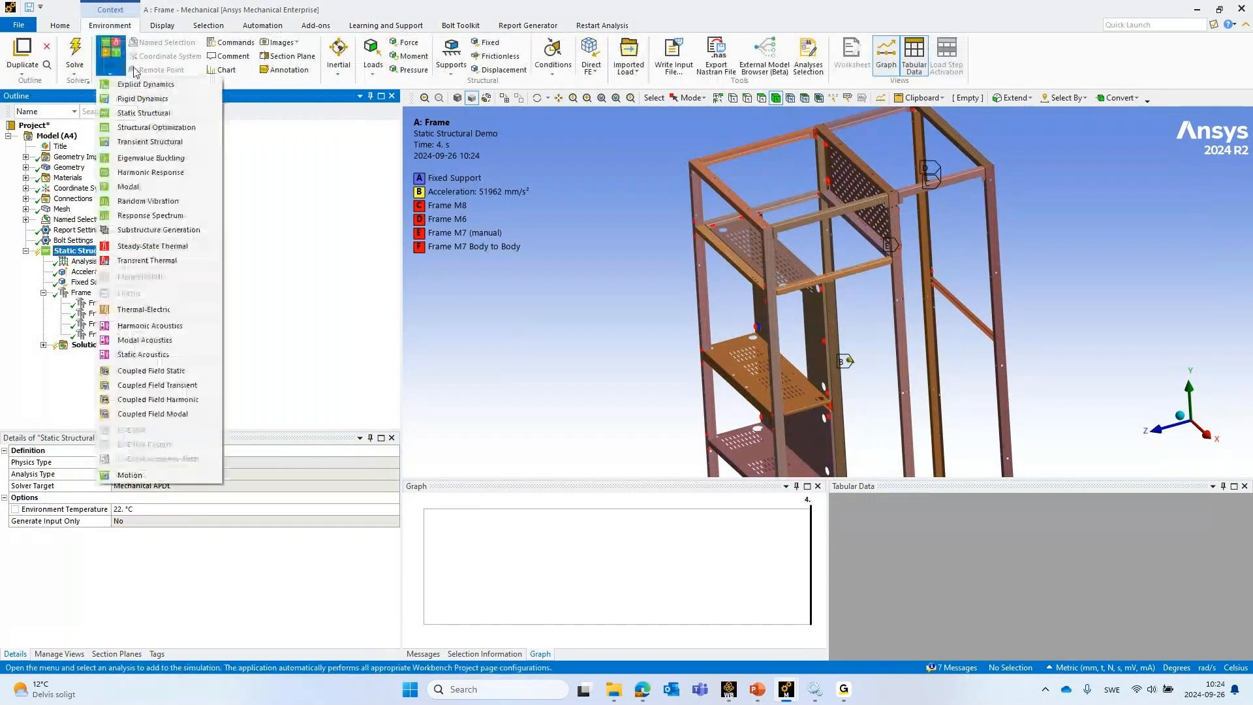
left_click(157, 188)
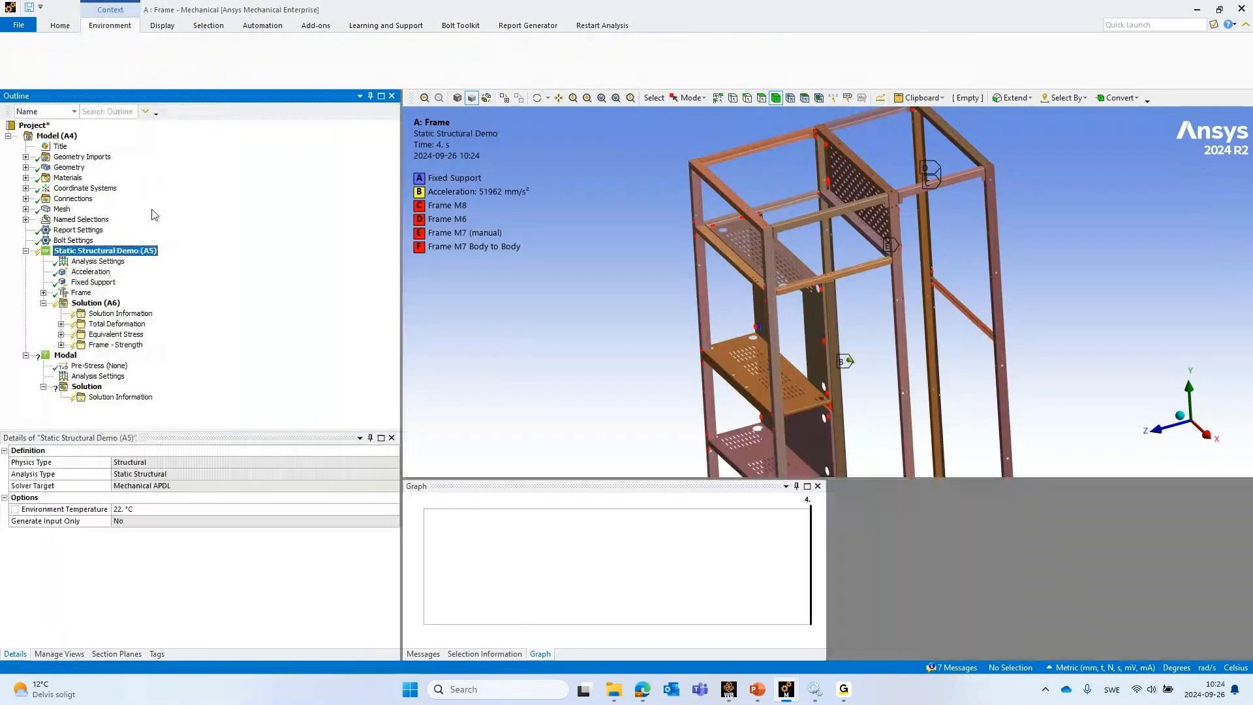
left_click_drag(93, 282, 84, 359)
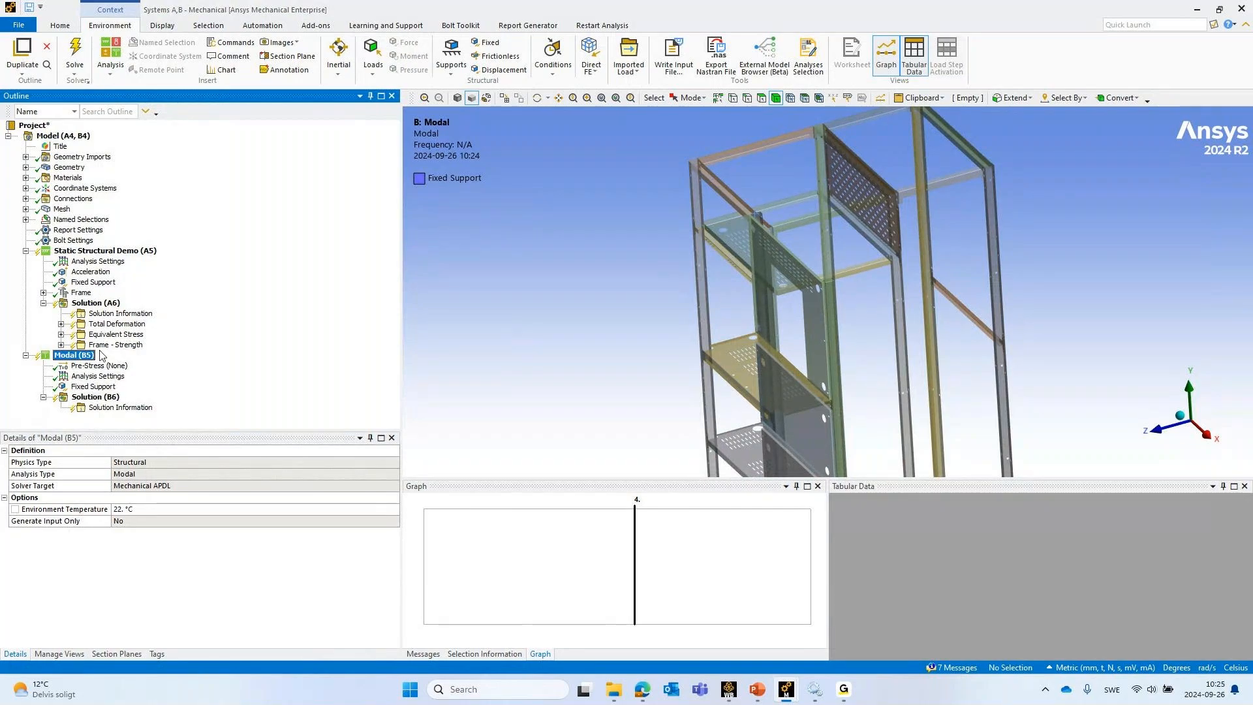
Add a Bolt Toolkit Child Setup to the Modal analysis with Static Structural Demo as its parent analysis
left_click(460, 25)
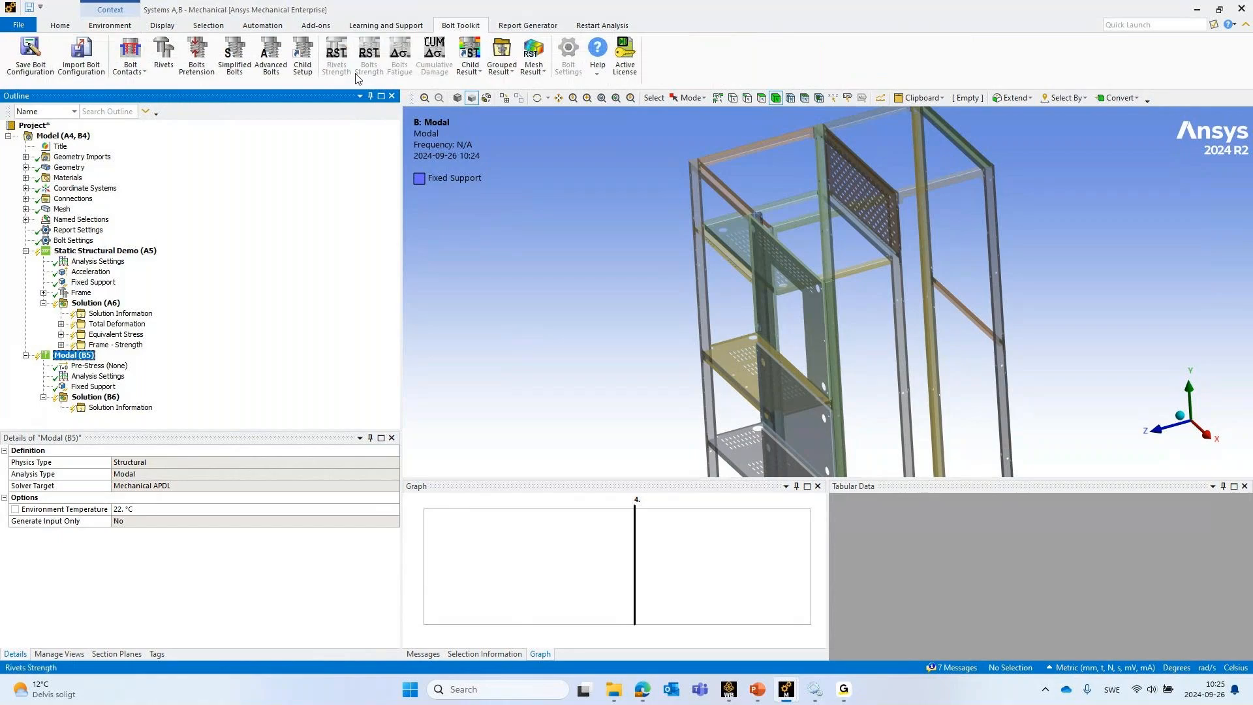
left_click(302, 57)
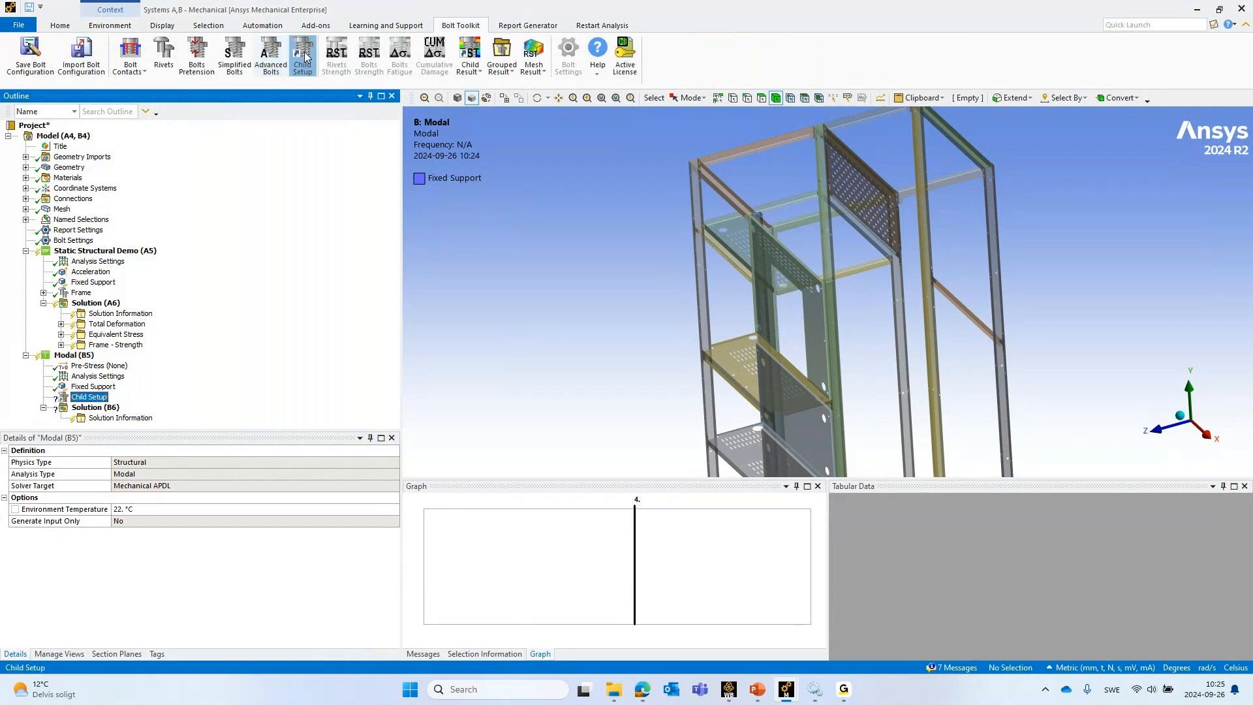
left_click(251, 466)
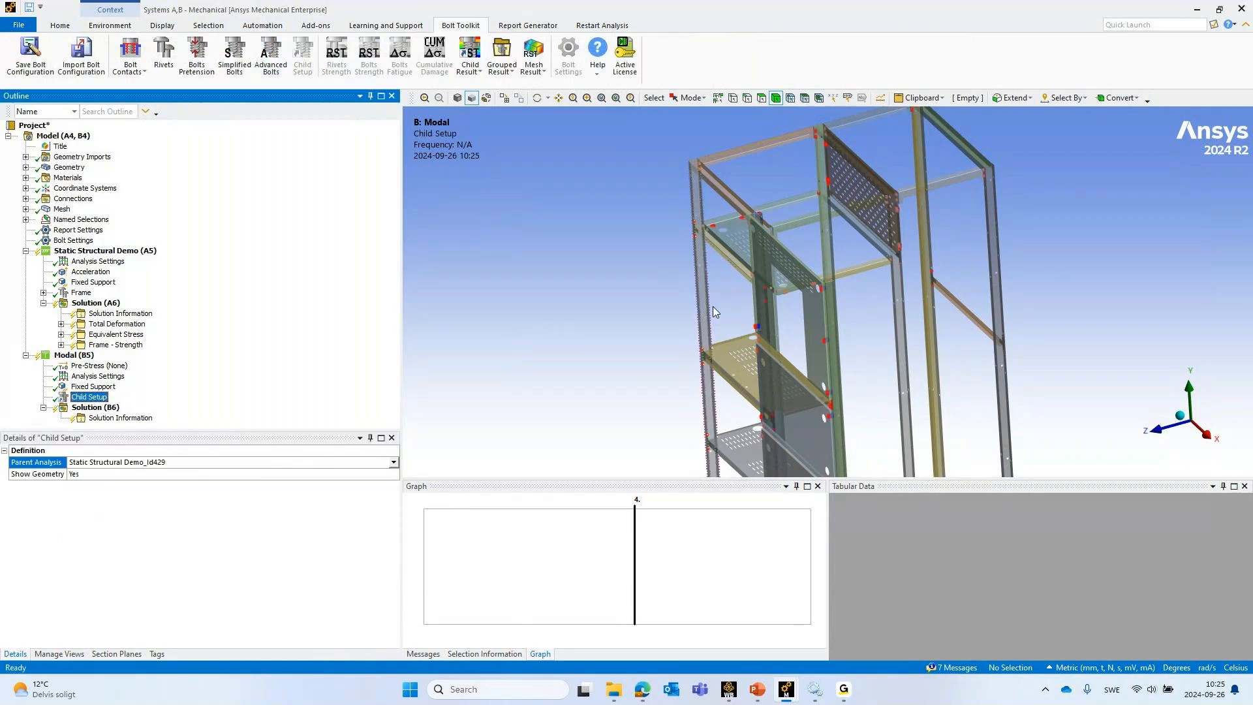
middle_click_drag(713, 307, 816, 235)
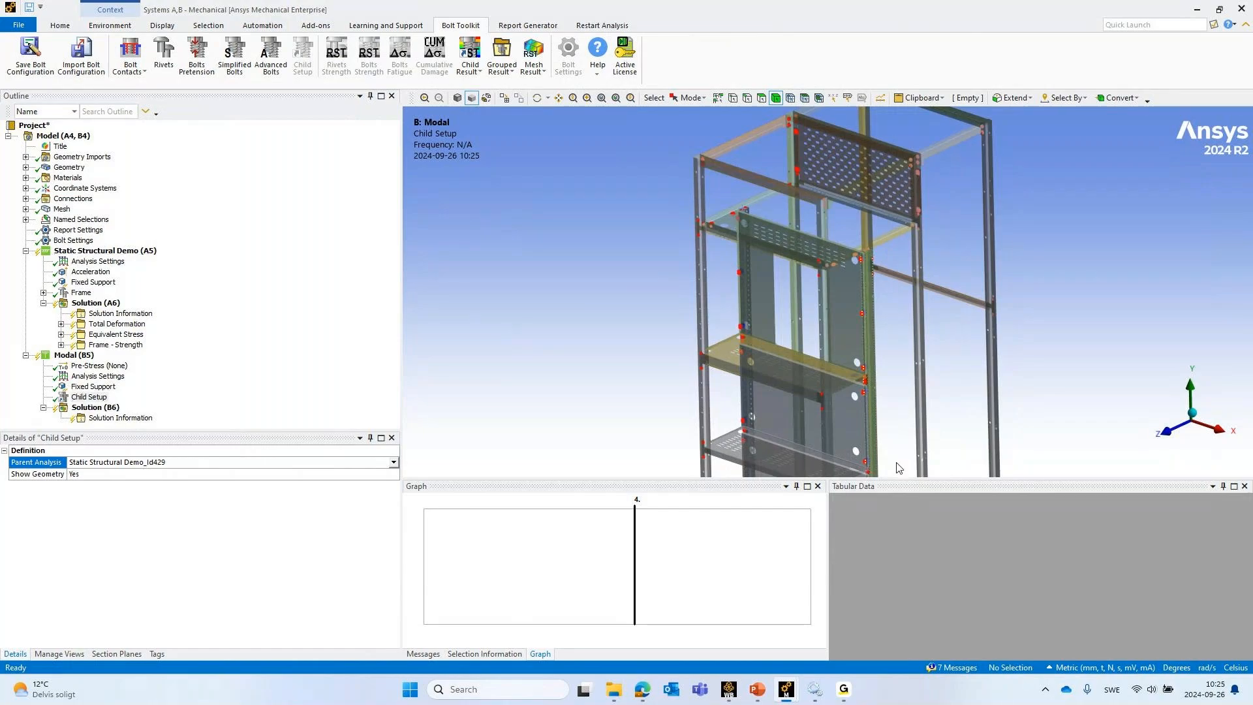
middle_click_drag(978, 363, 877, 268, "ctrl")
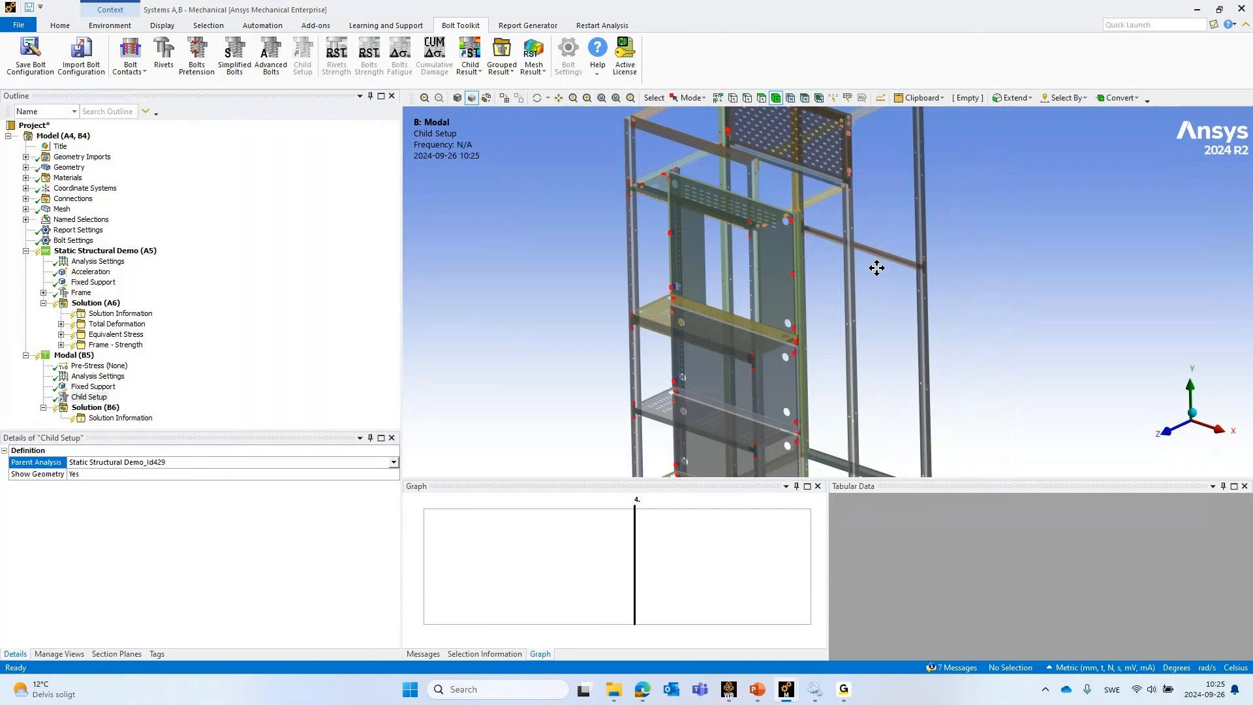
scroll(850, 262, "down", 3)
middle_click_drag(713, 281, 523, 354)
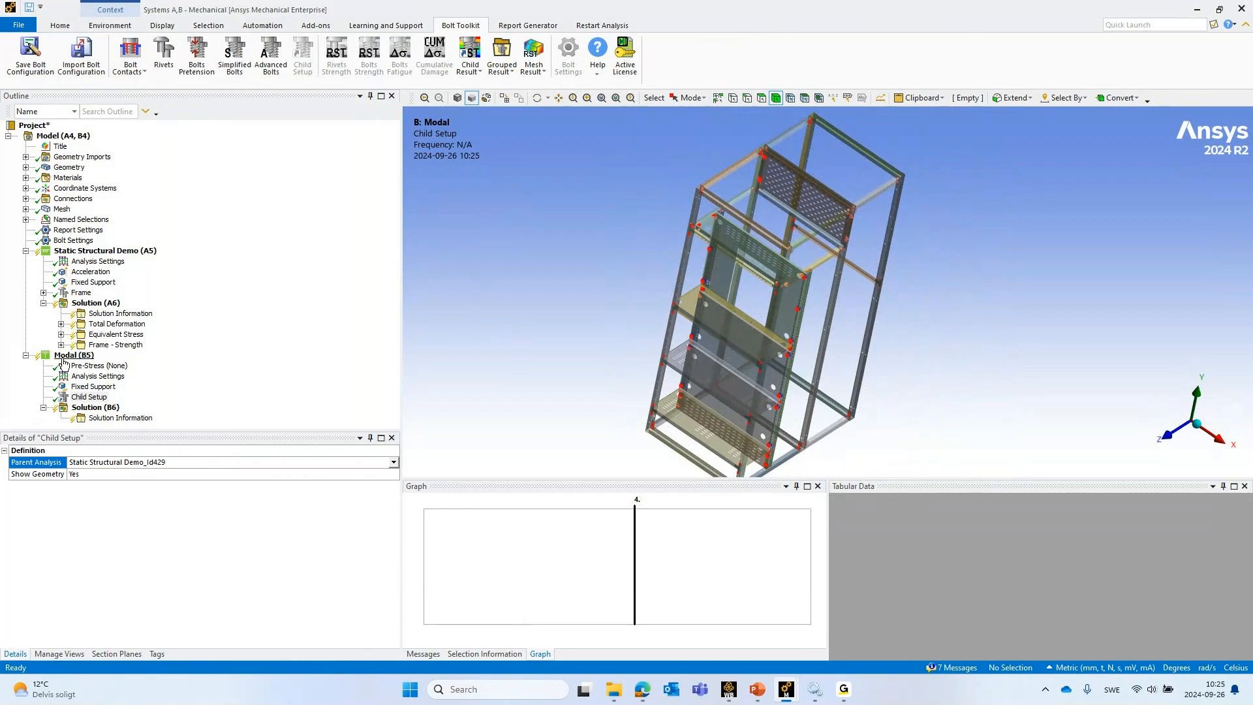
Insert a Random Vibration analysis and set its modal environment to Modal
left_click(85, 252)
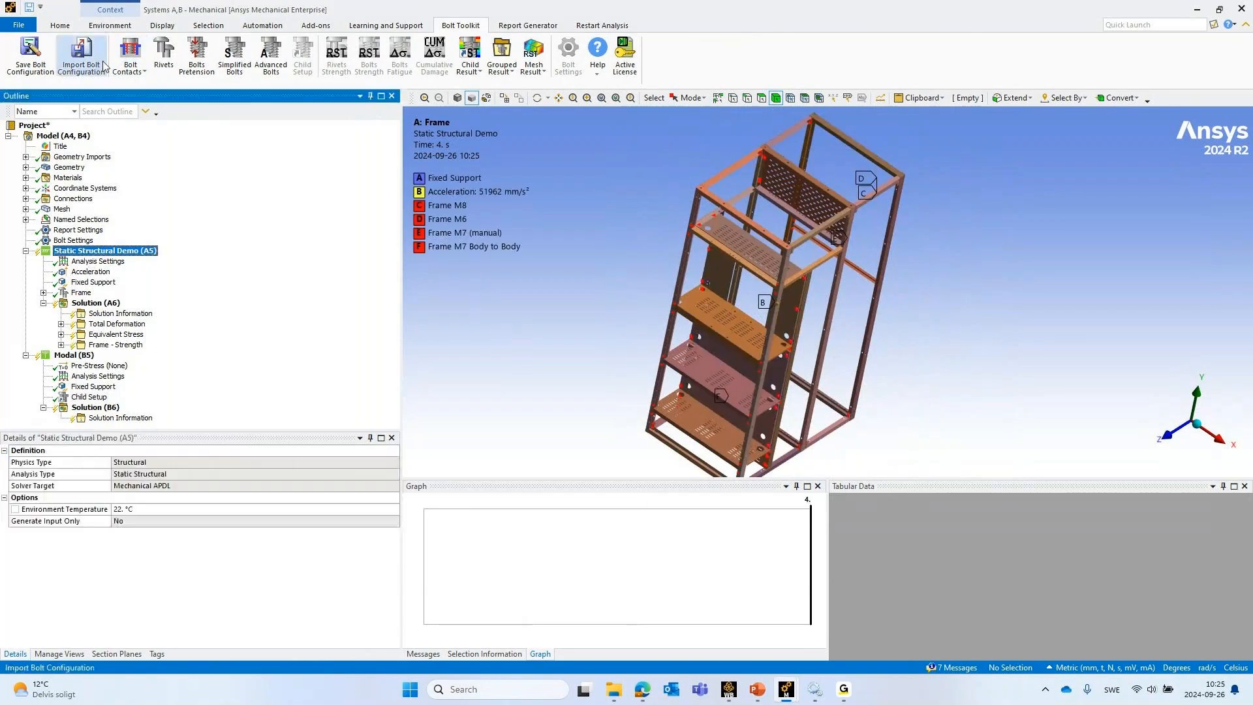
left_click(110, 25)
left_click(113, 52)
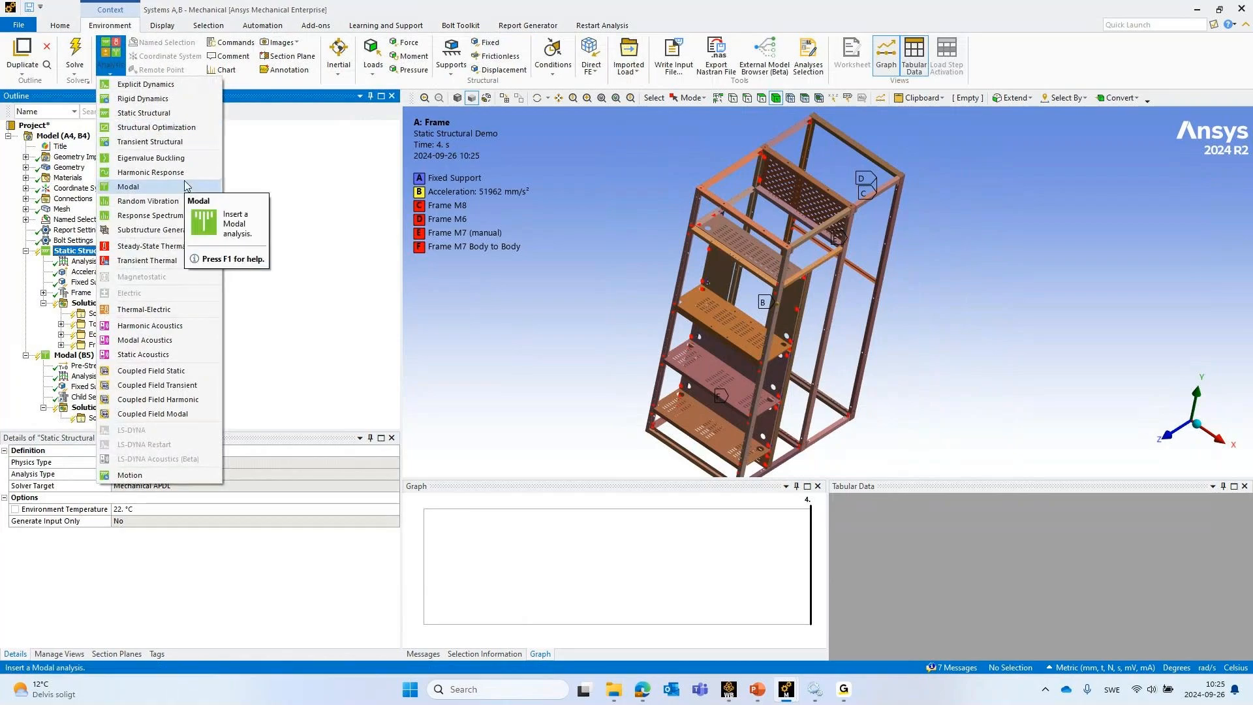
left_click(177, 201)
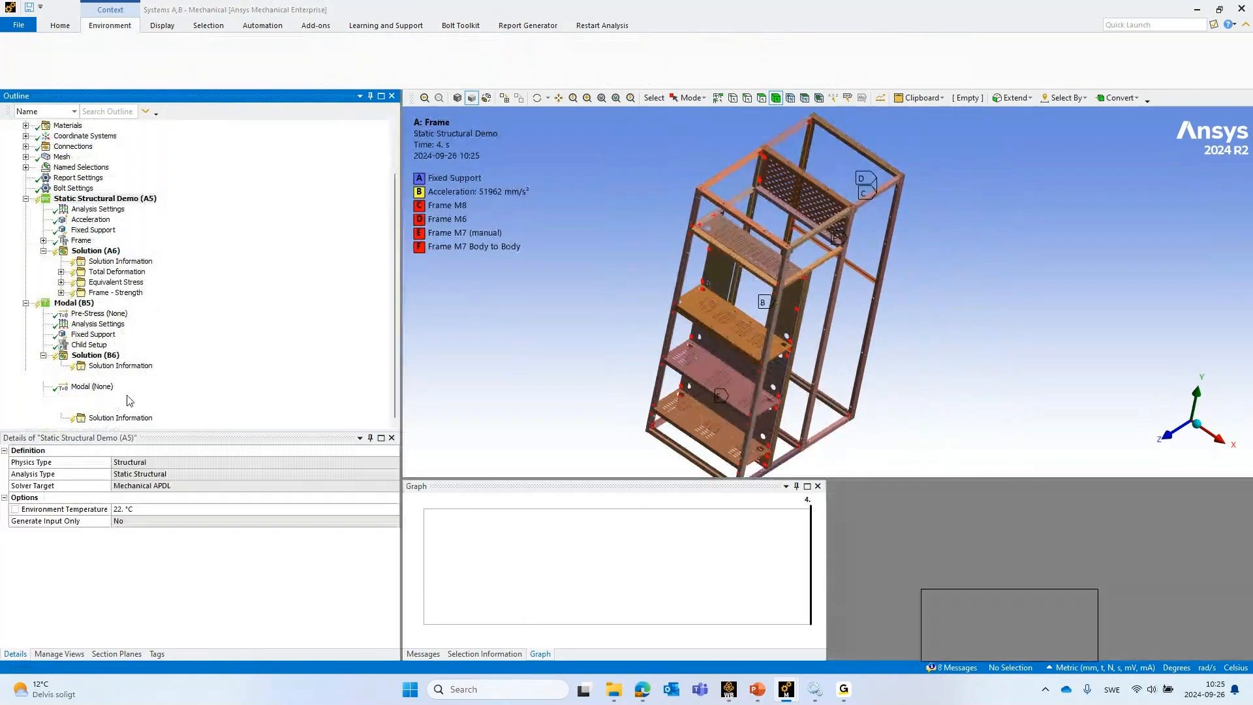
left_click(98, 387)
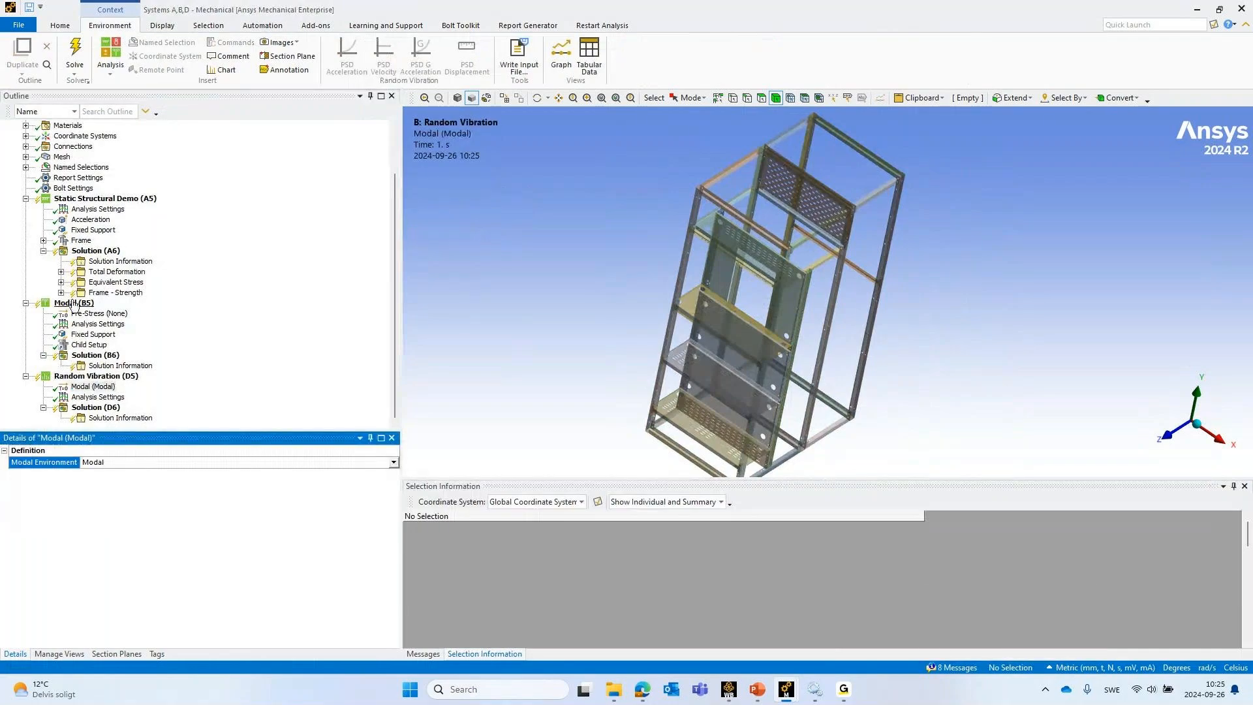
Add a Bolt Toolkit Child Setup to the Random Vibration analysis with Static Structural Demo as its parent analysis
left_click(85, 346)
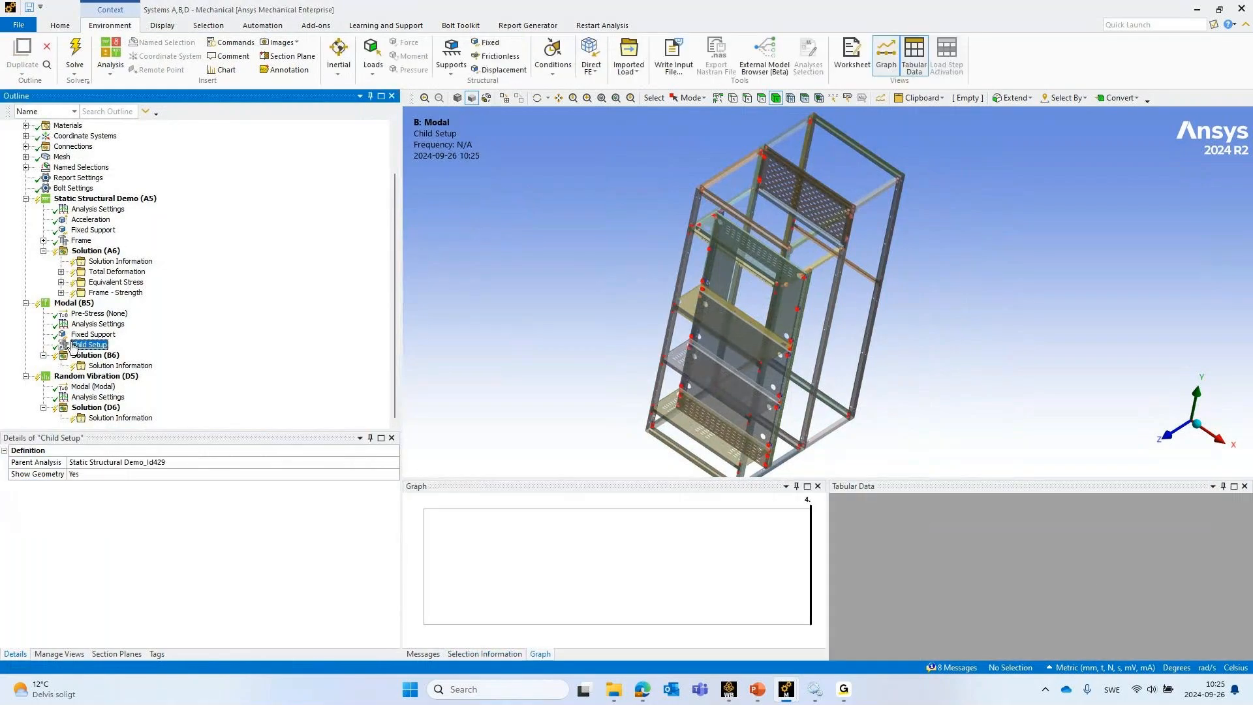
left_click(76, 377)
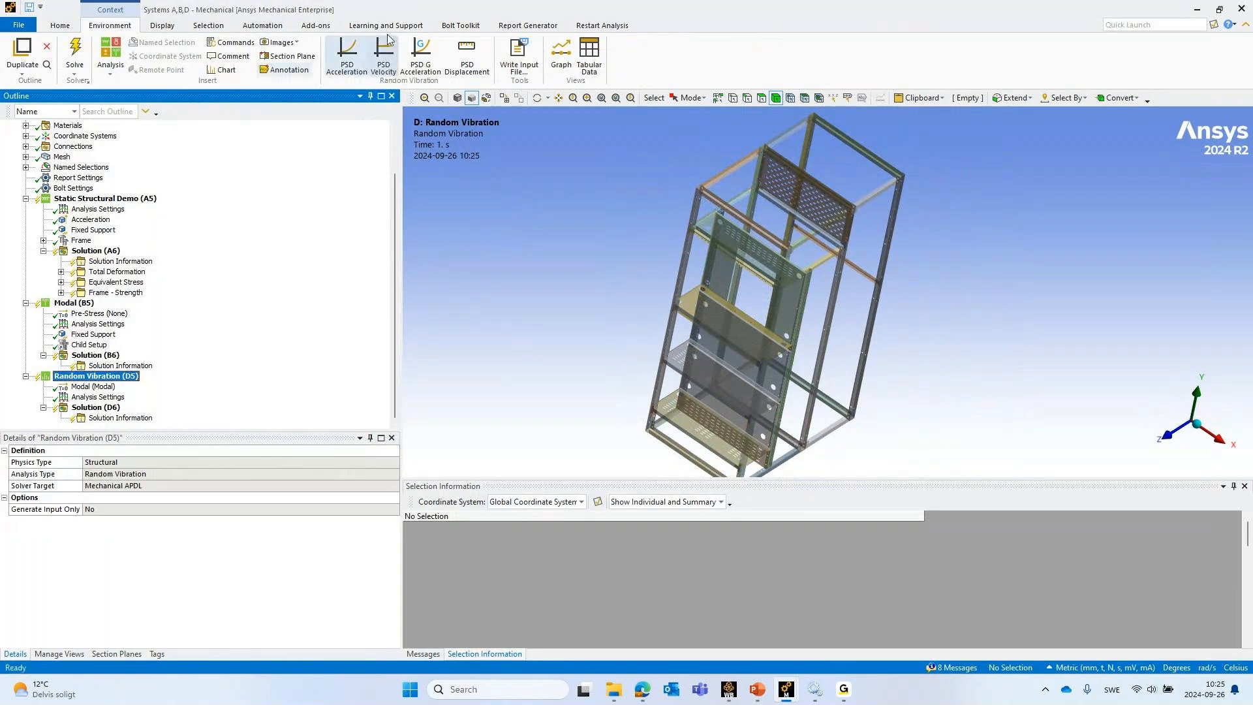
left_click(460, 24)
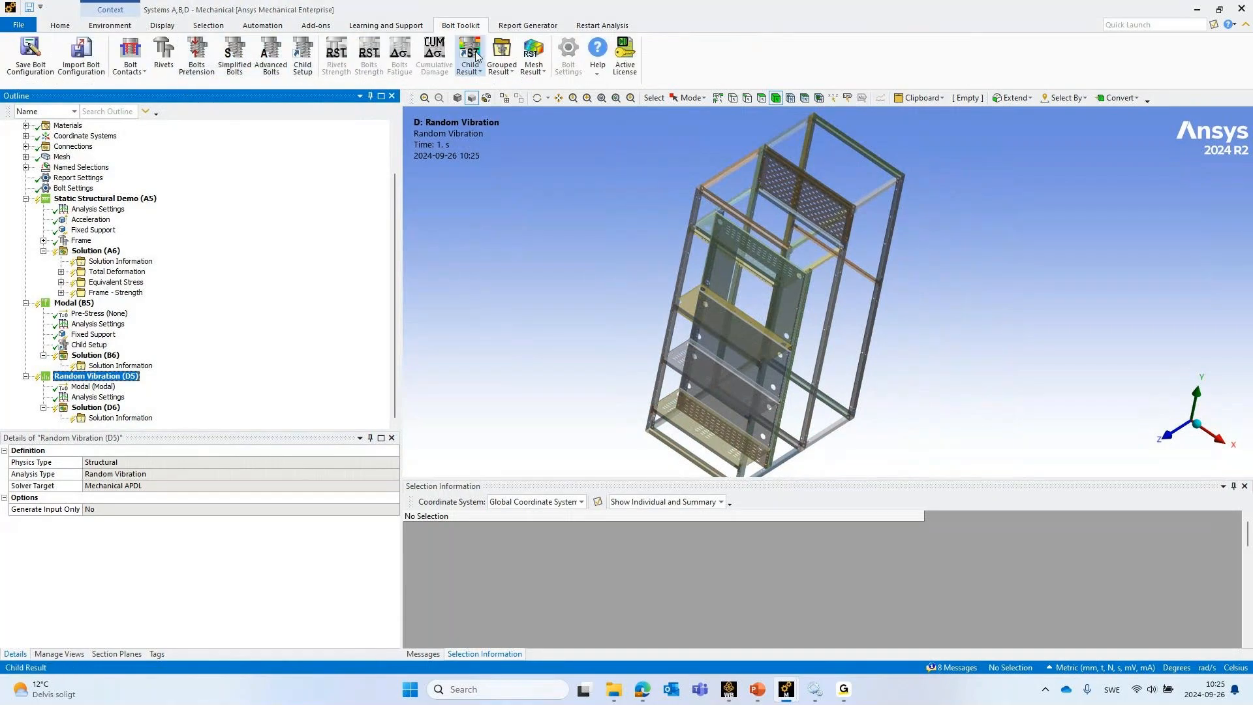
left_click(304, 53)
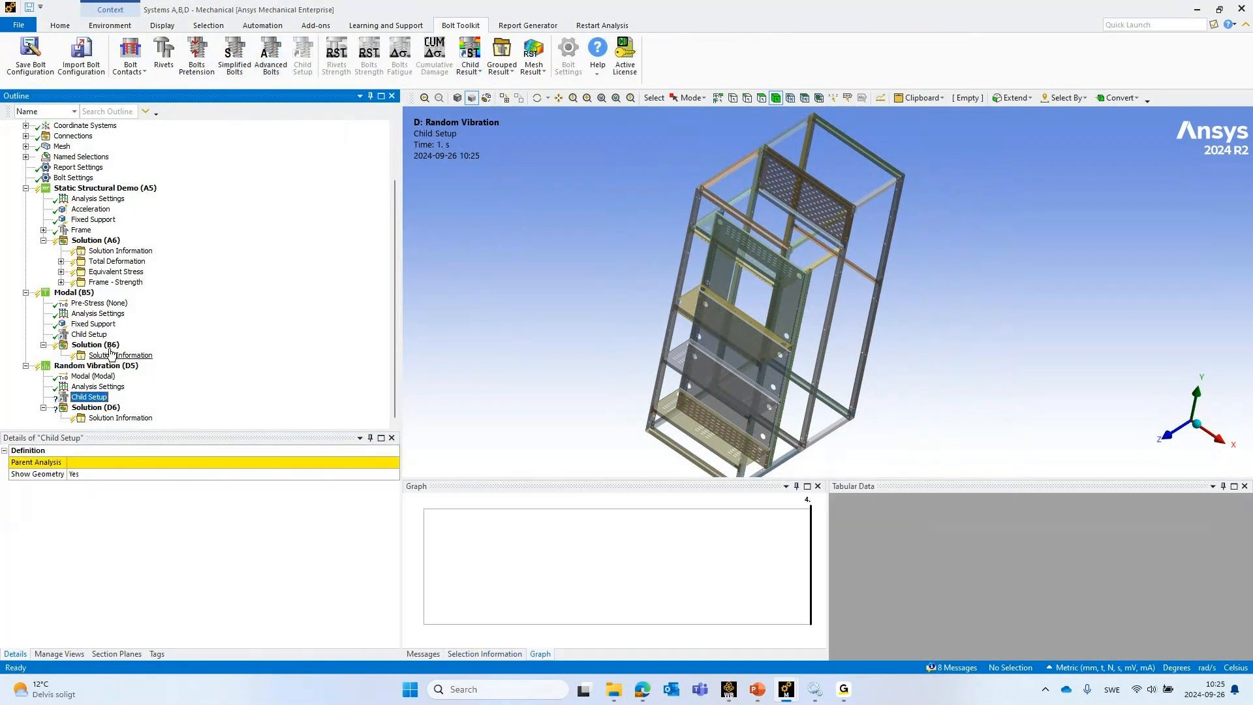
left_click(125, 465)
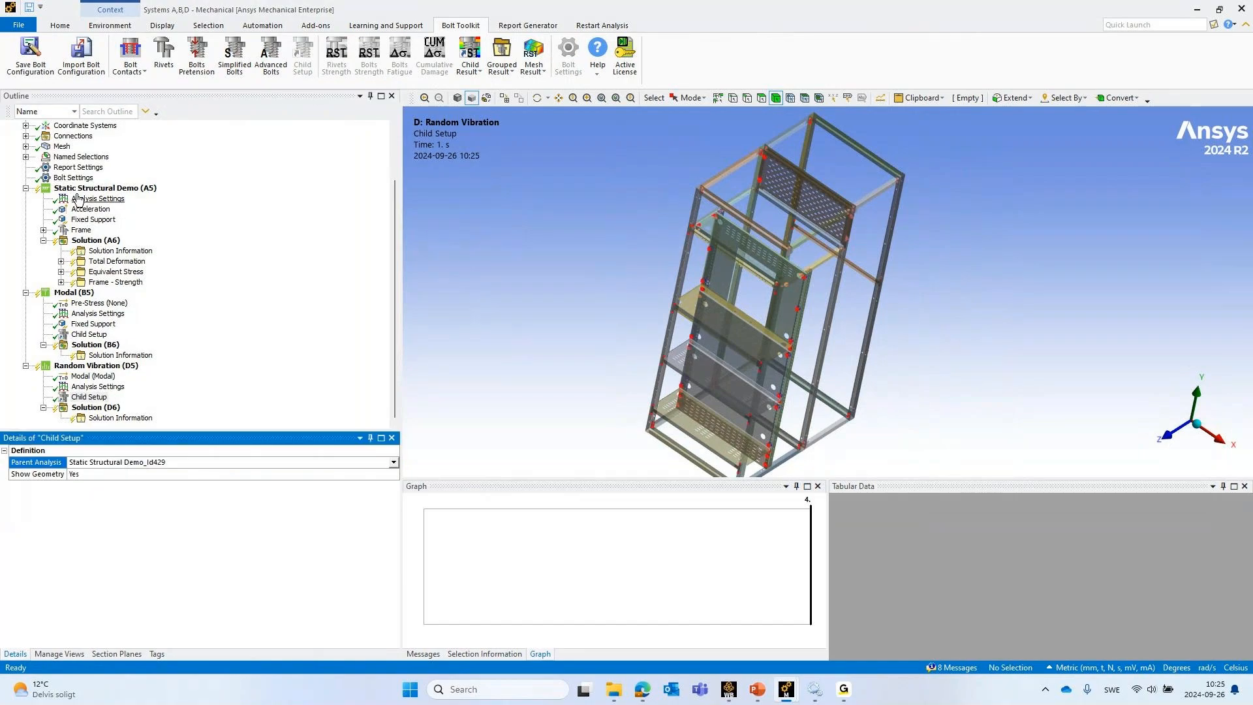
Add the parent analysis results to the Random Vibration solution from its Child Setup
left_click(80, 231)
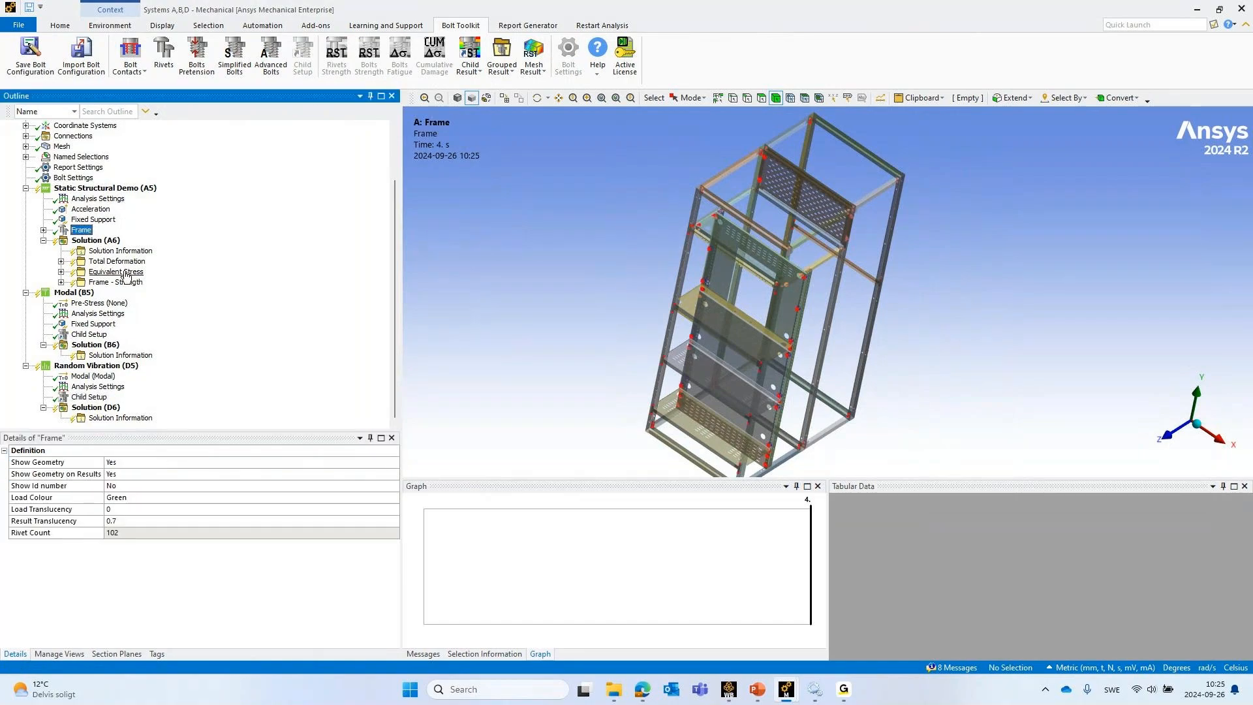
left_click(103, 398)
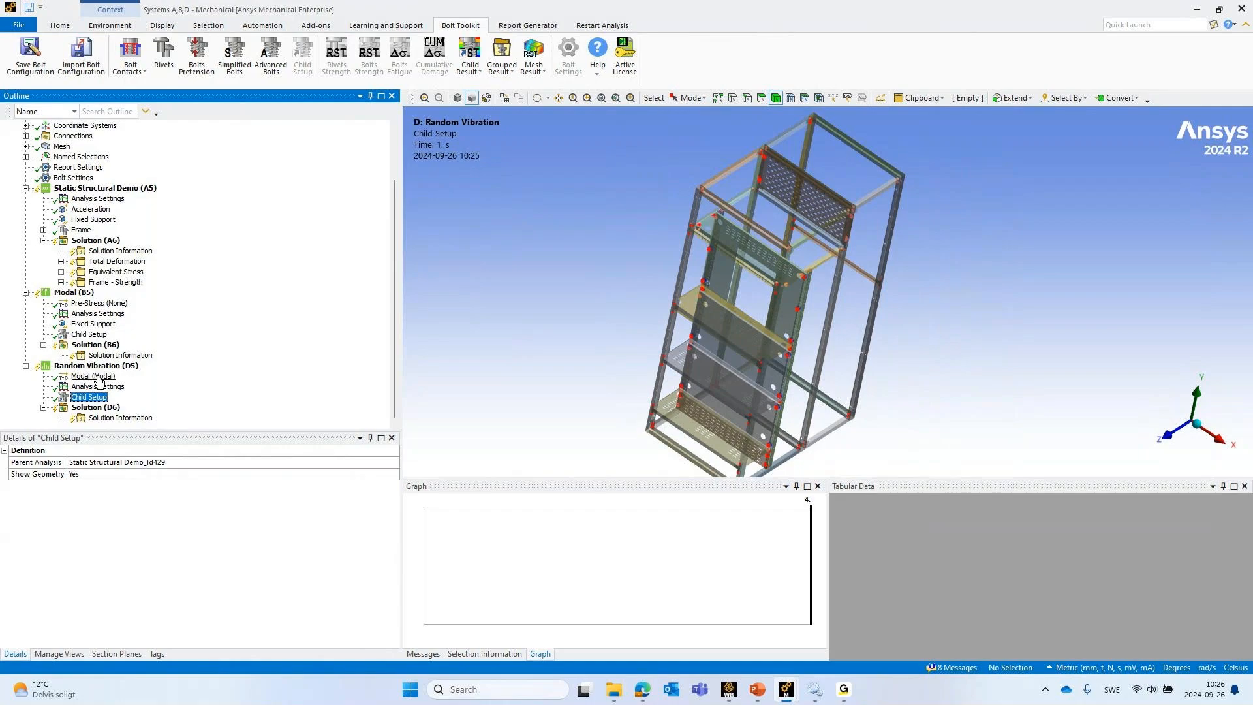
right_click(91, 400)
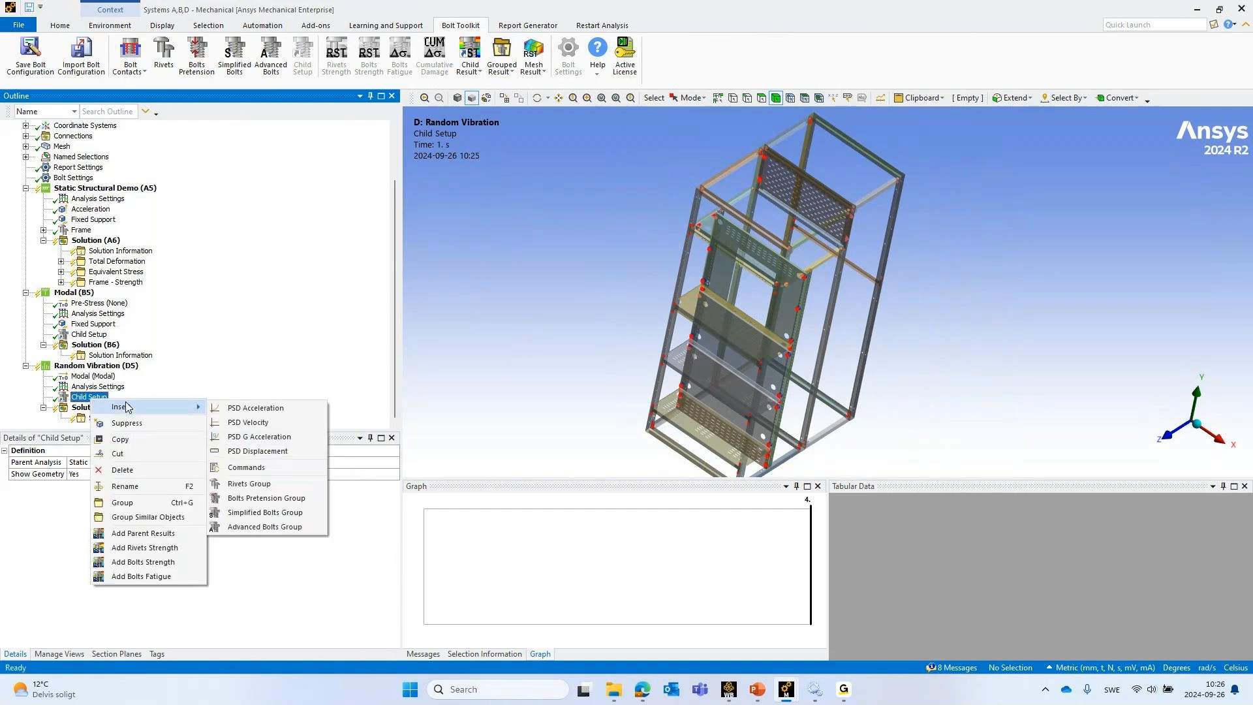
left_click(170, 538)
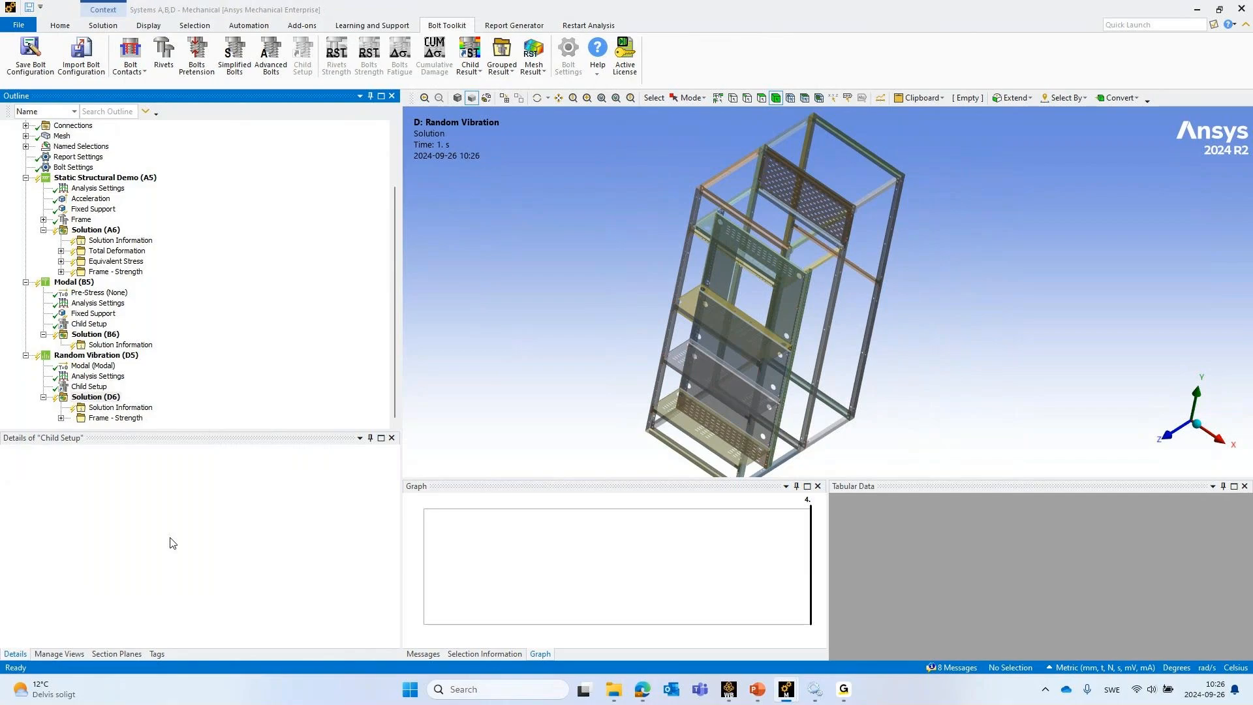
Review the Frame strength results under Random Vibration and compare them with those in the Static Structural Demo solution
left_click(61, 417)
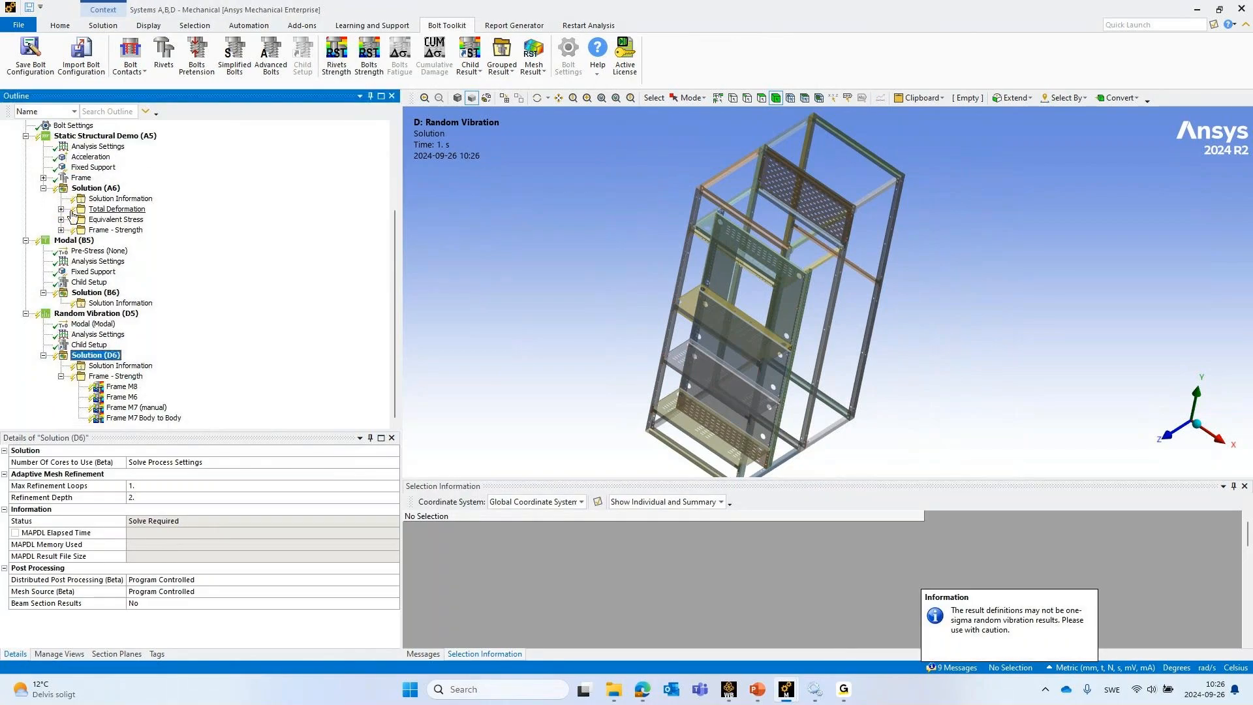
left_click(60, 230)
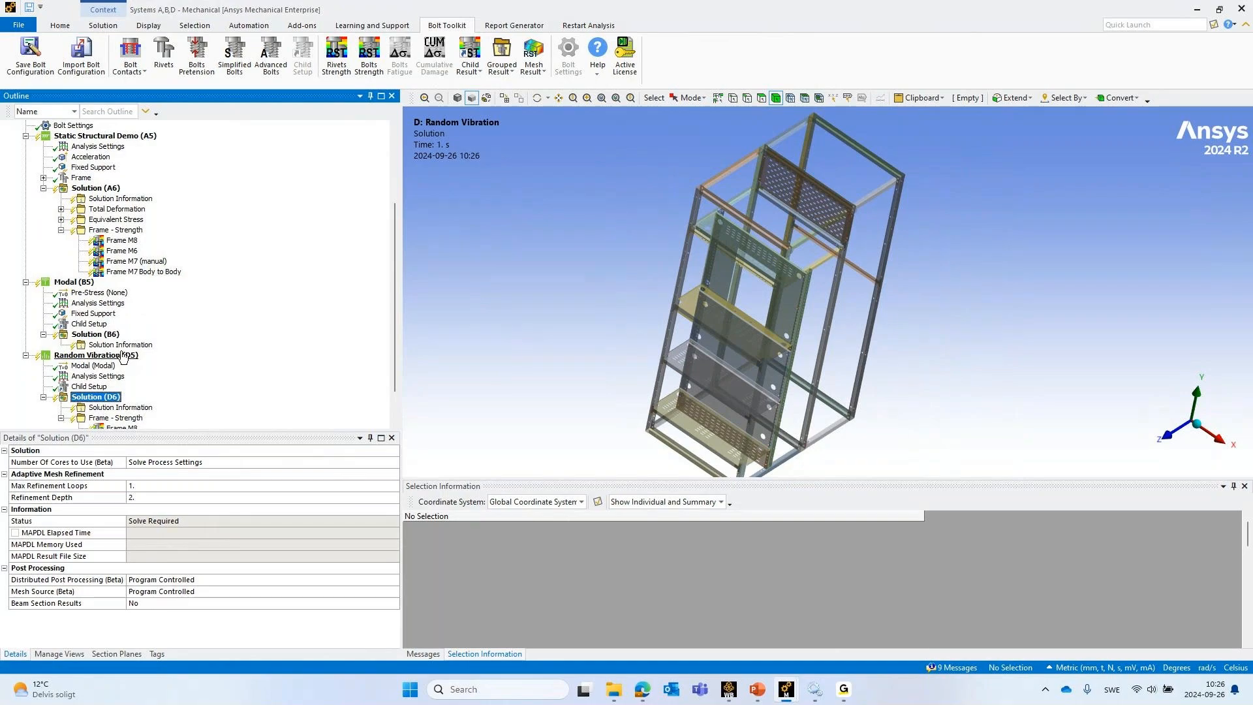
scroll(124, 358, "down", 2)
left_click(128, 386)
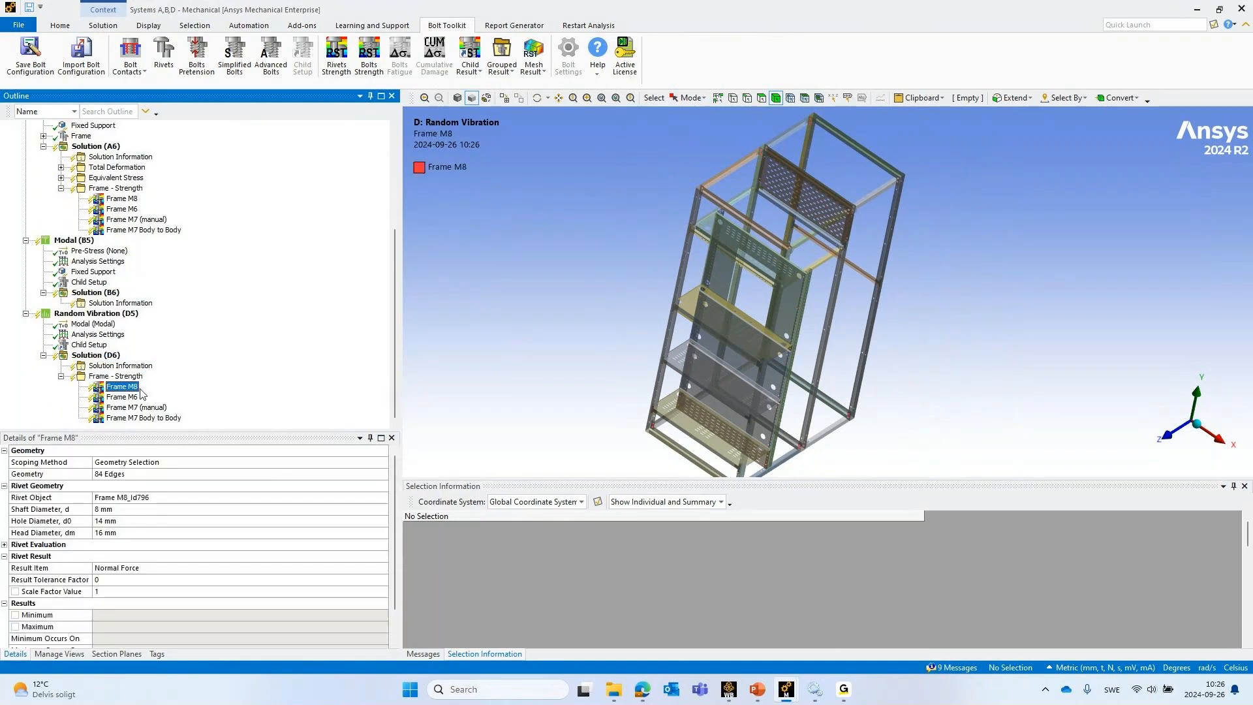
left_click(135, 407)
left_click(130, 419)
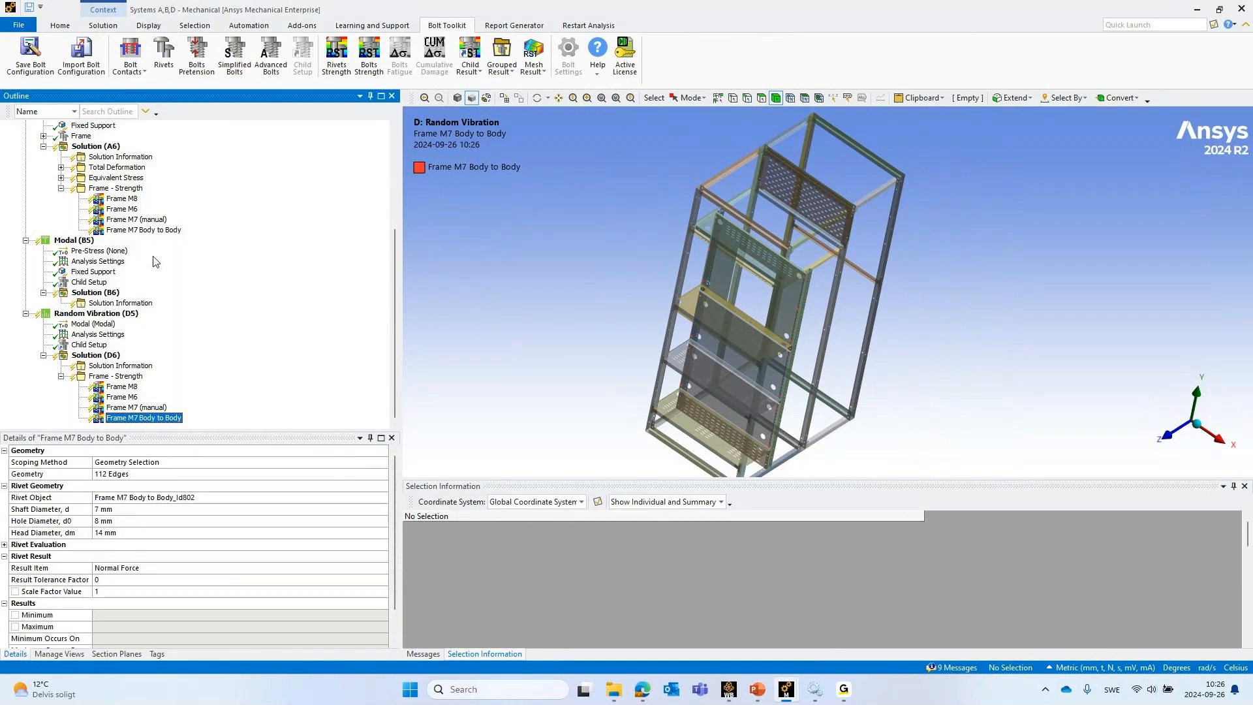
Switch to Workbench and open the Model of the Model Assembly system to view the assembled frame with its boxes
left_click(1200, 10)
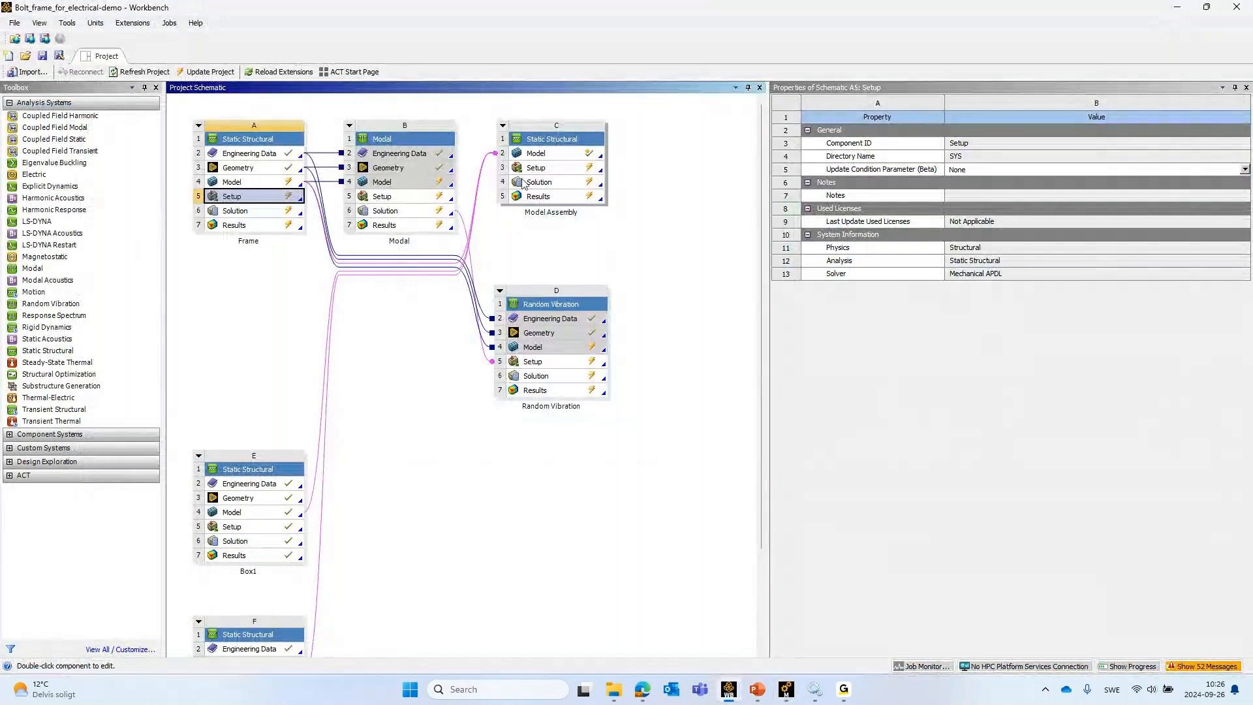
left_click(568, 157)
left_click(568, 169)
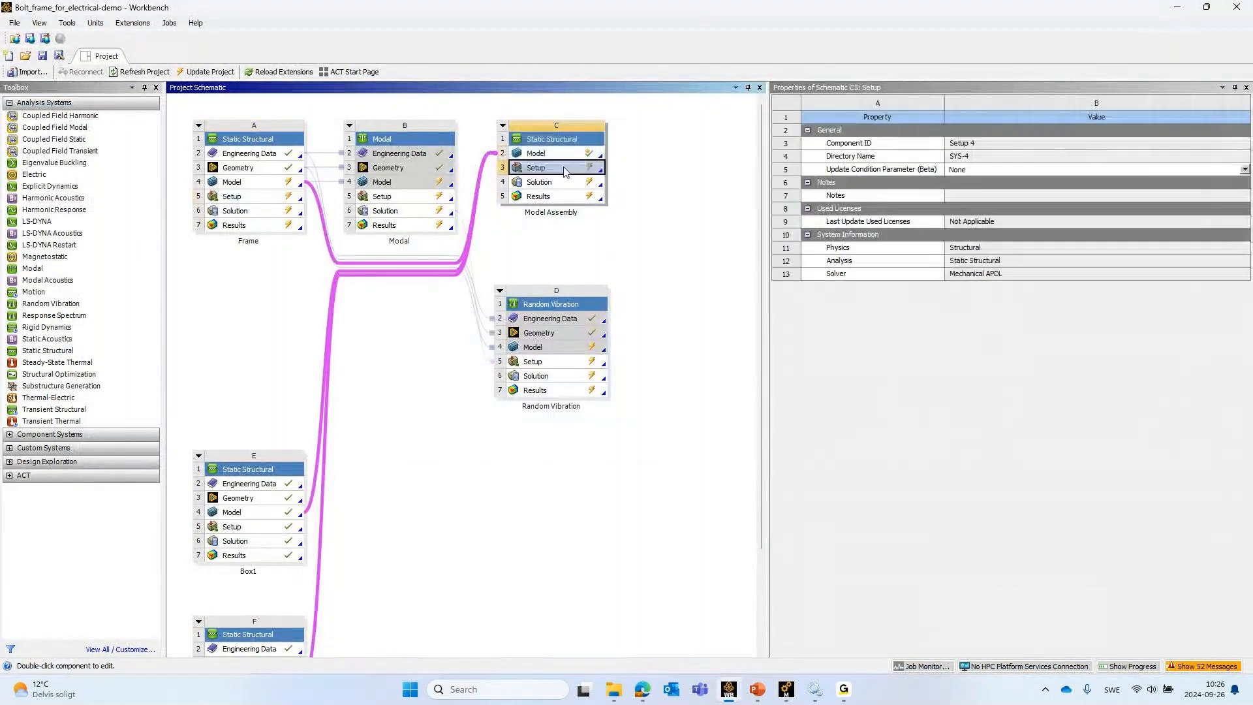
double_click(570, 153)
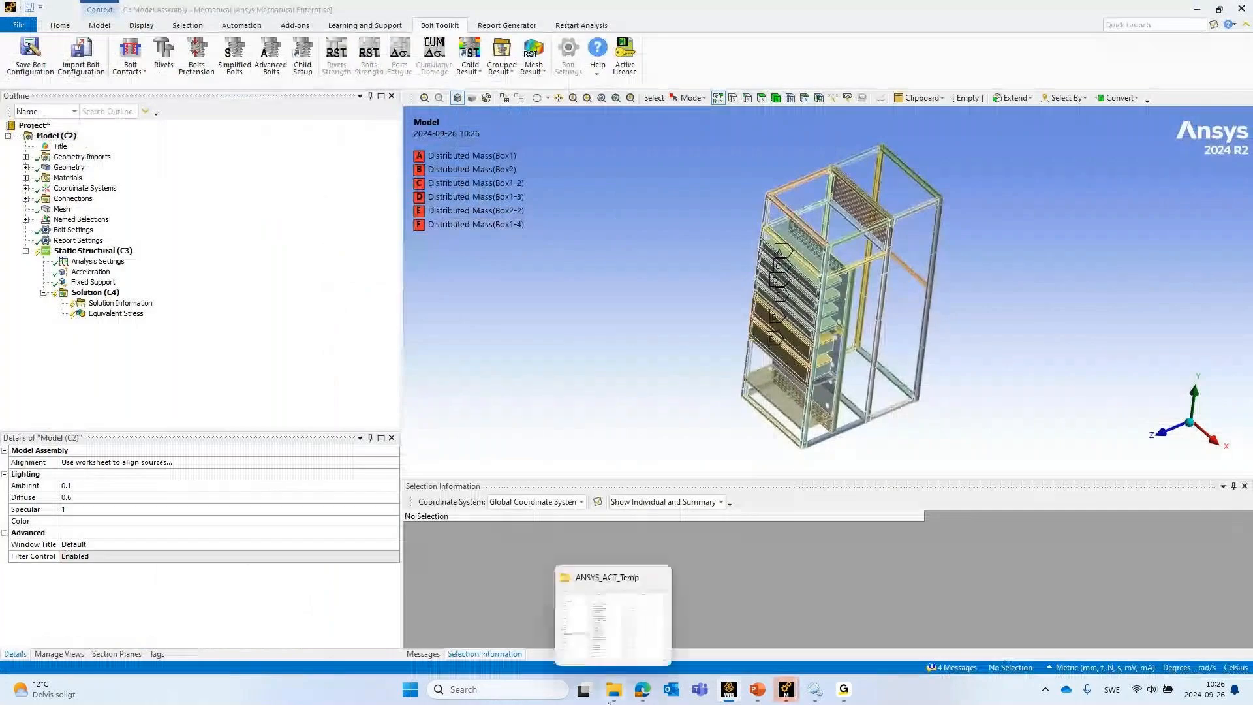
scroll(840, 334, "up", 2)
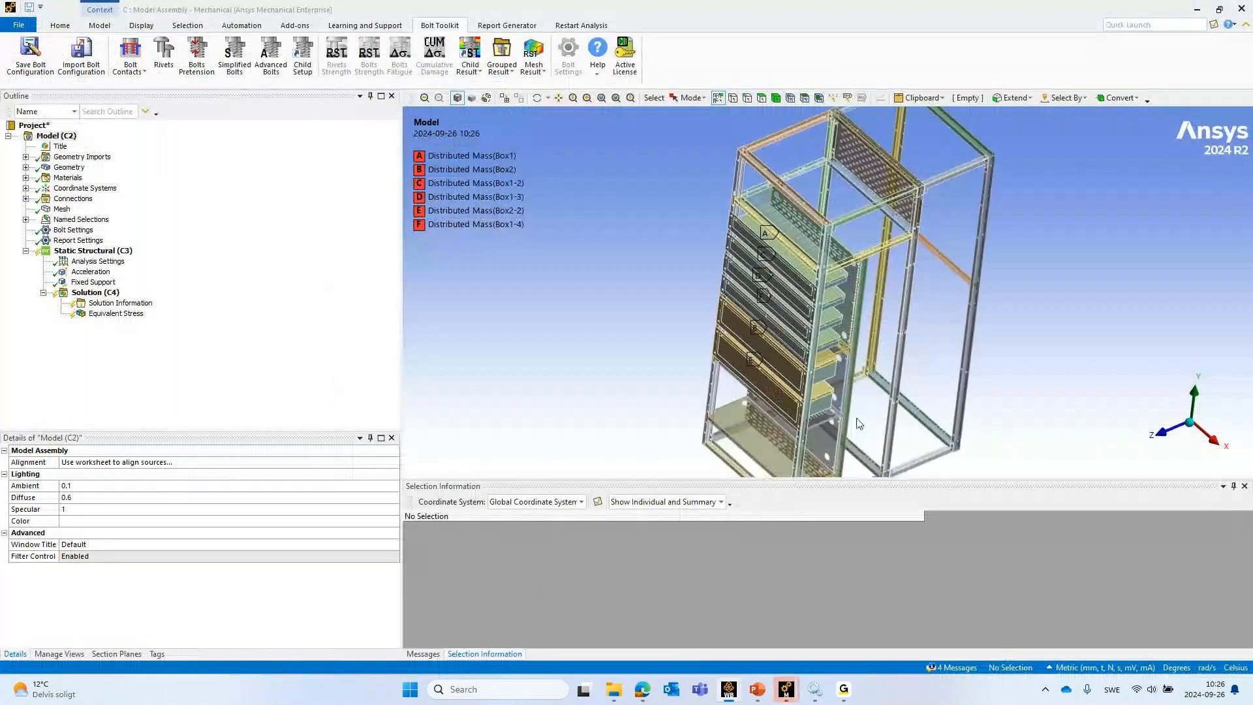
middle_click_drag(800, 260, 771, 315)
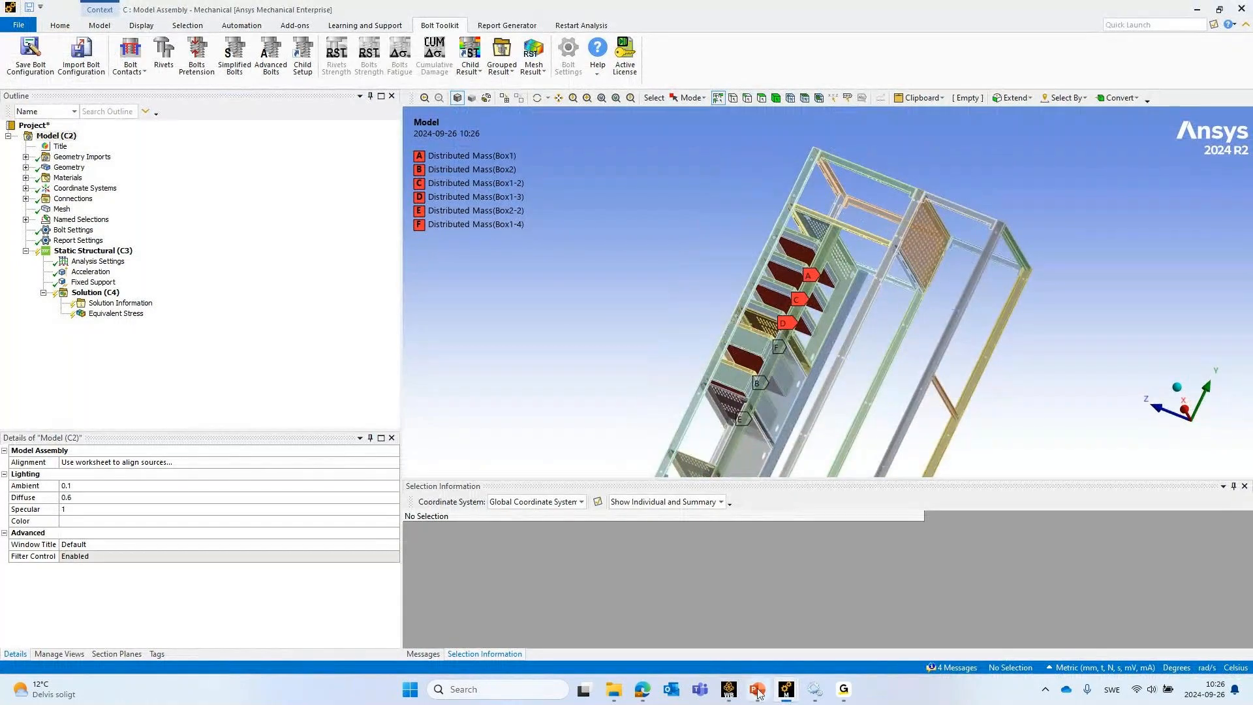
Return to Workbench and examine the number of copies and rigid transform settings for Box1 and Box2 in Model Assembly
mouse_move(729, 691)
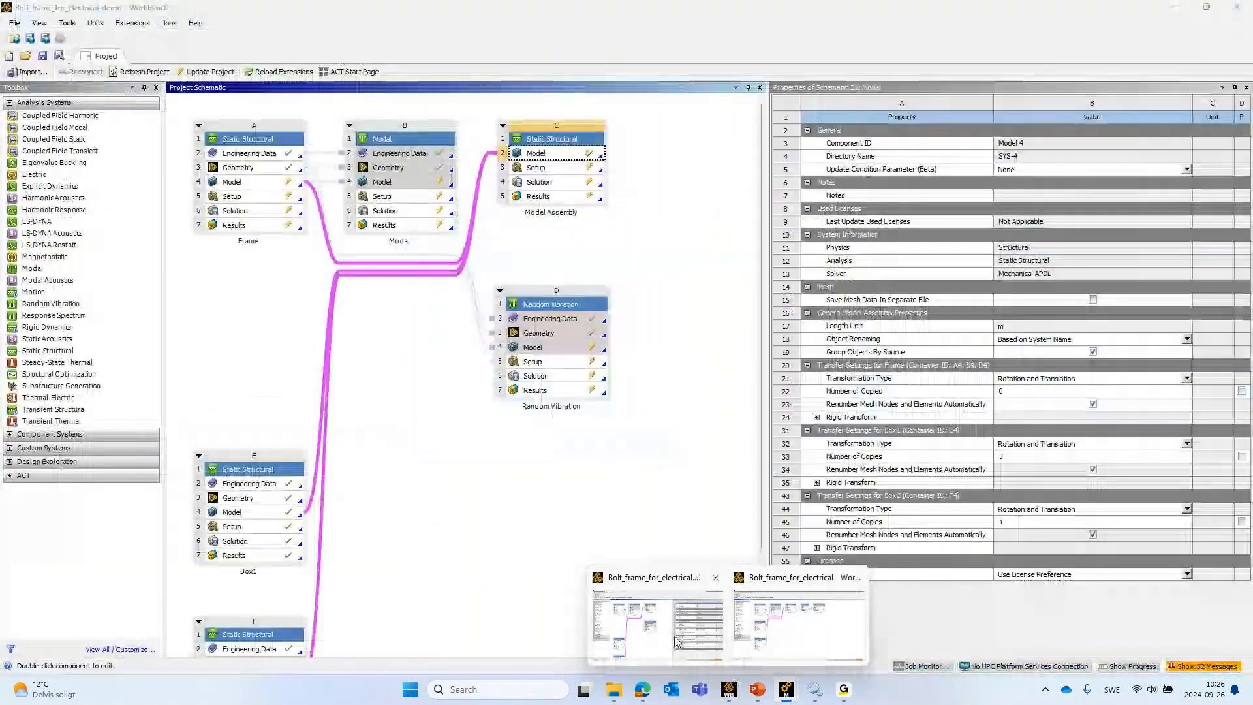
left_click(679, 630)
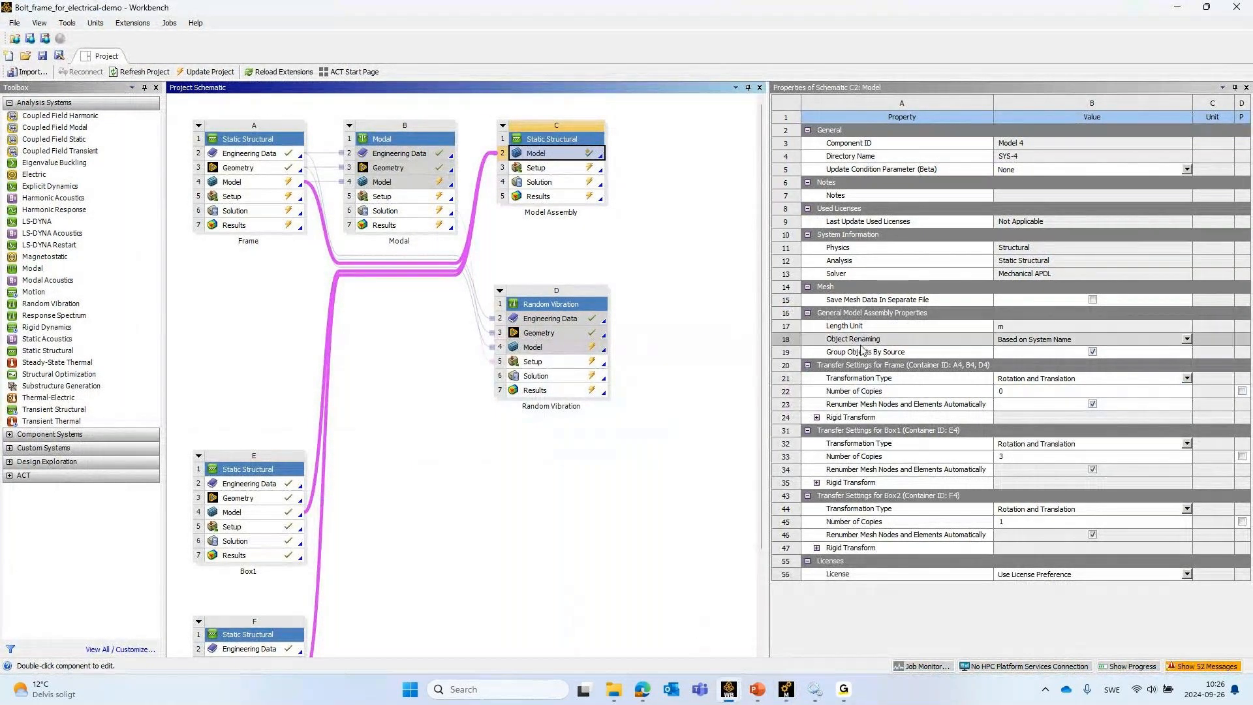
left_click(942, 457)
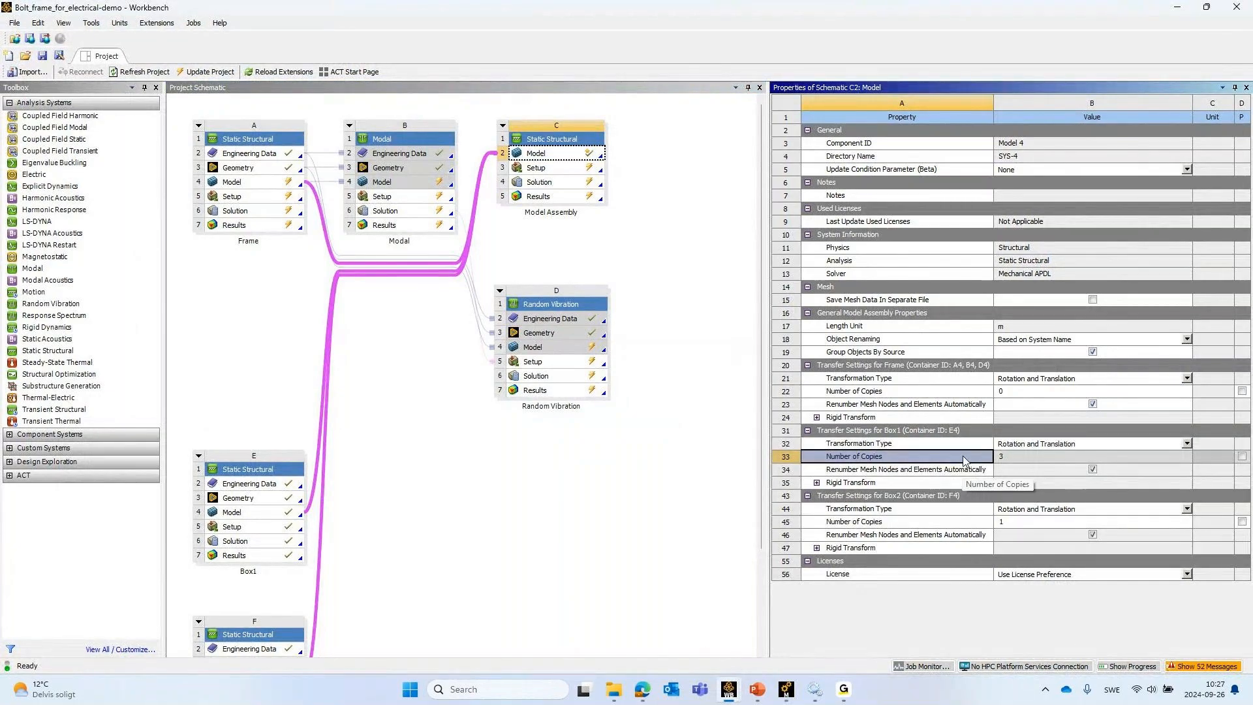
left_click(954, 520)
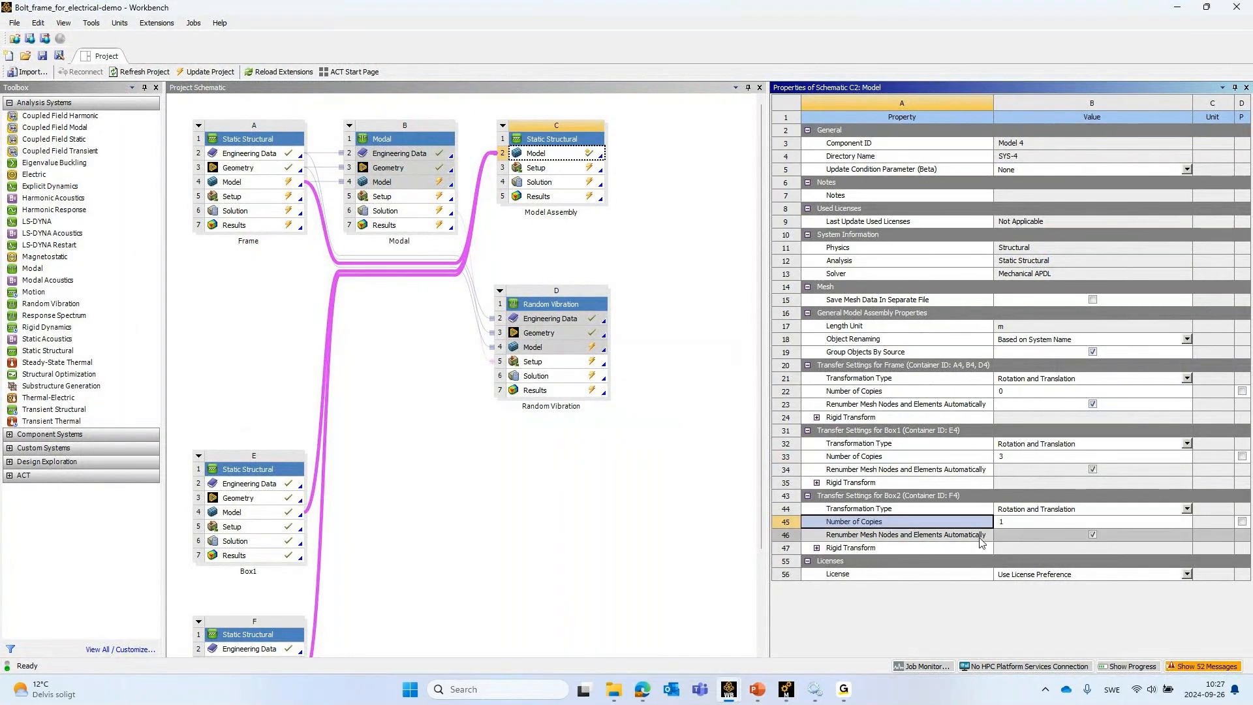
double_click(851, 547)
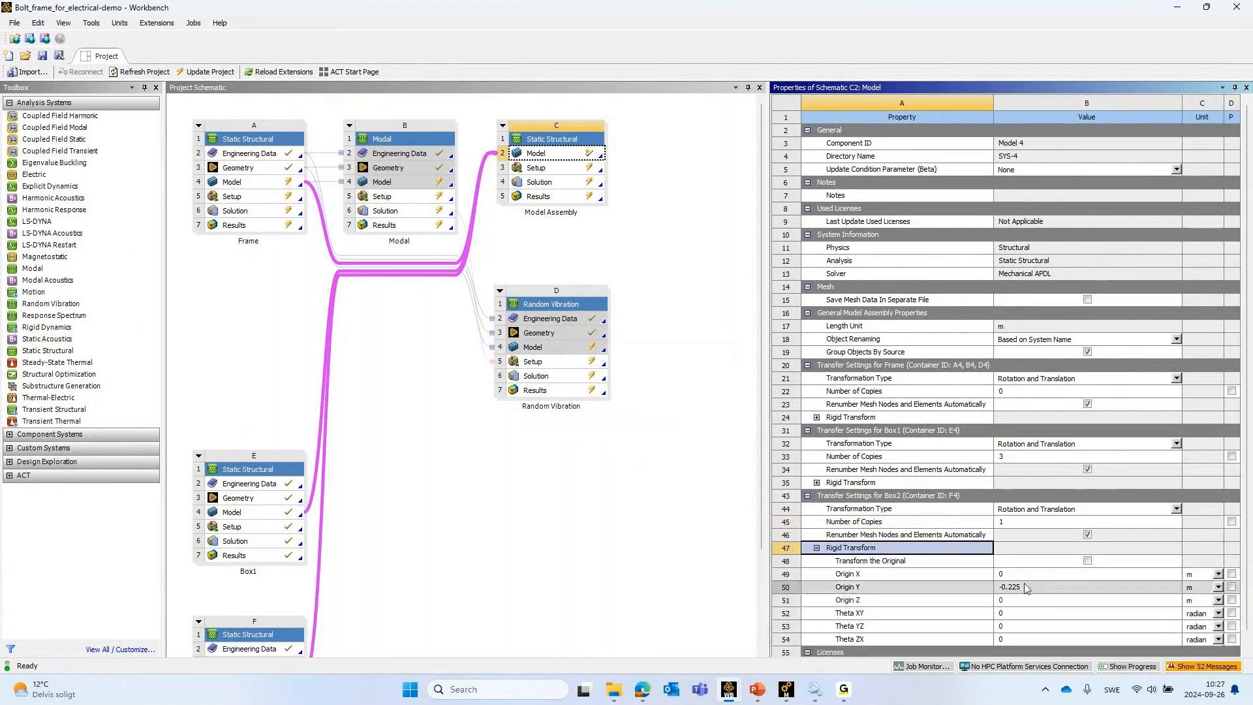
double_click(966, 481)
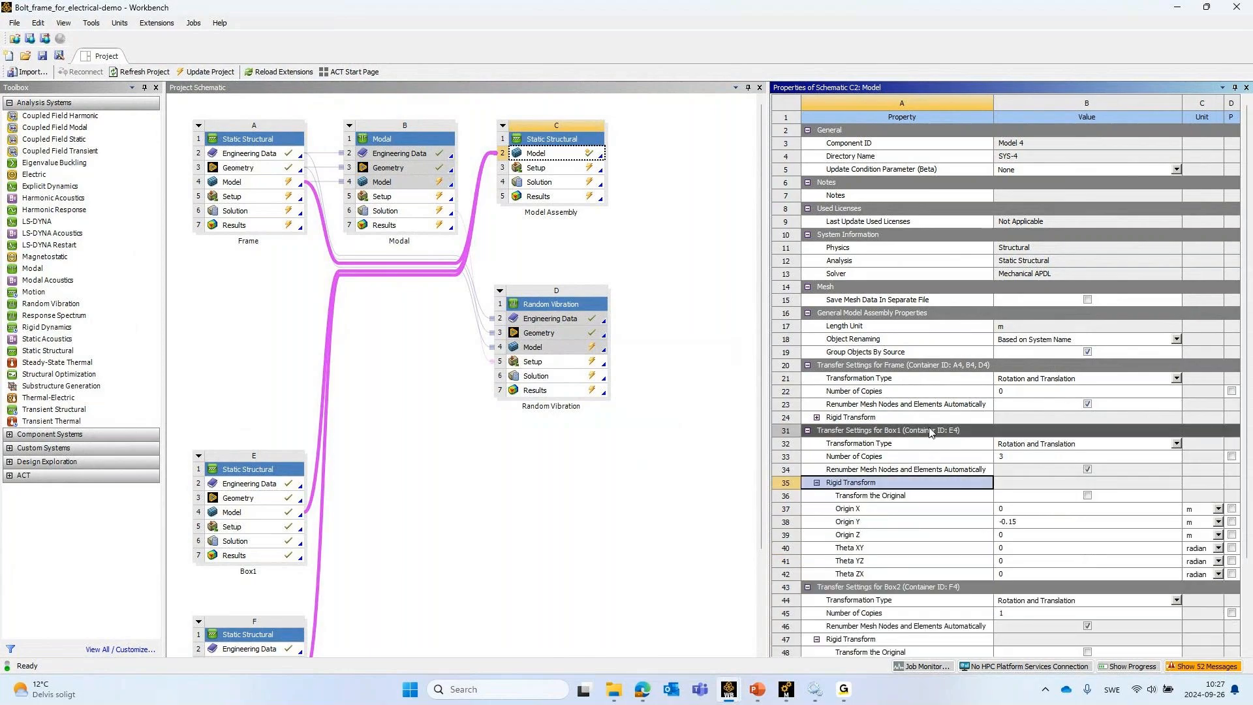
Open the Model Assembly setup and inspect the Contact Tool's Status result under Connections
double_click(534, 168)
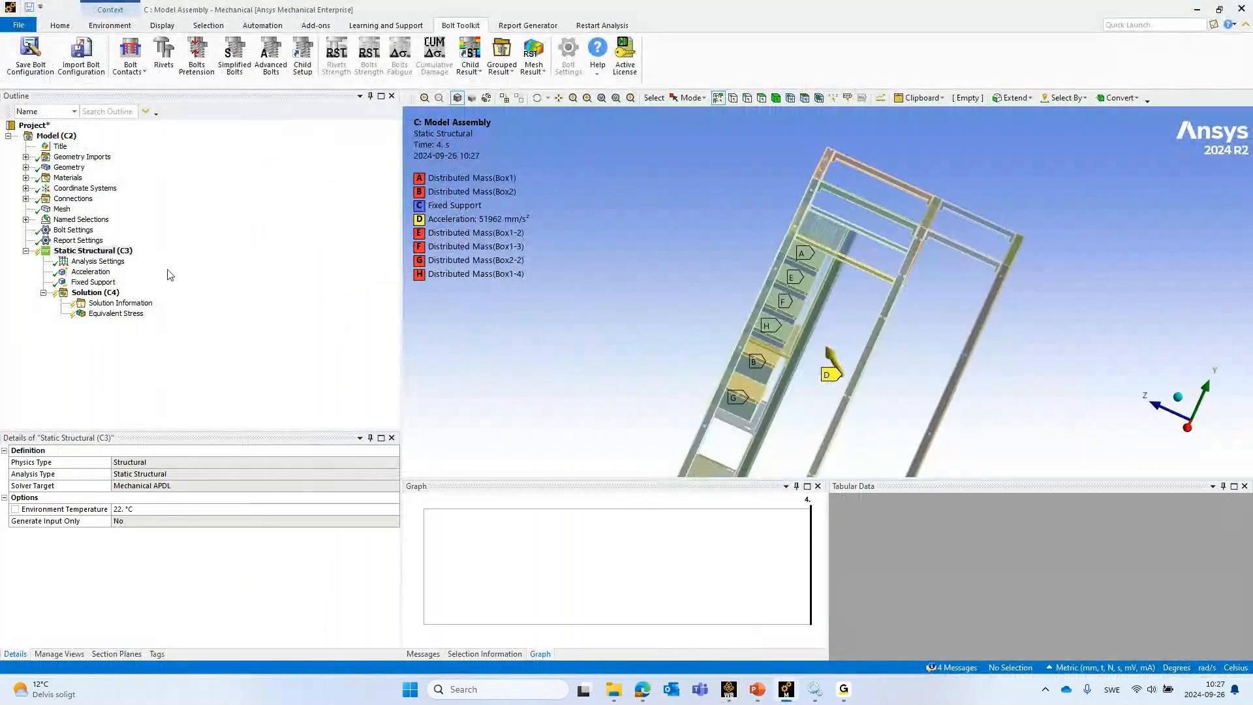
mouse_move(790, 222)
middle_mouse_down()
mouse_move(716, 188)
mouse_move(804, 228)
middle_mouse_up()
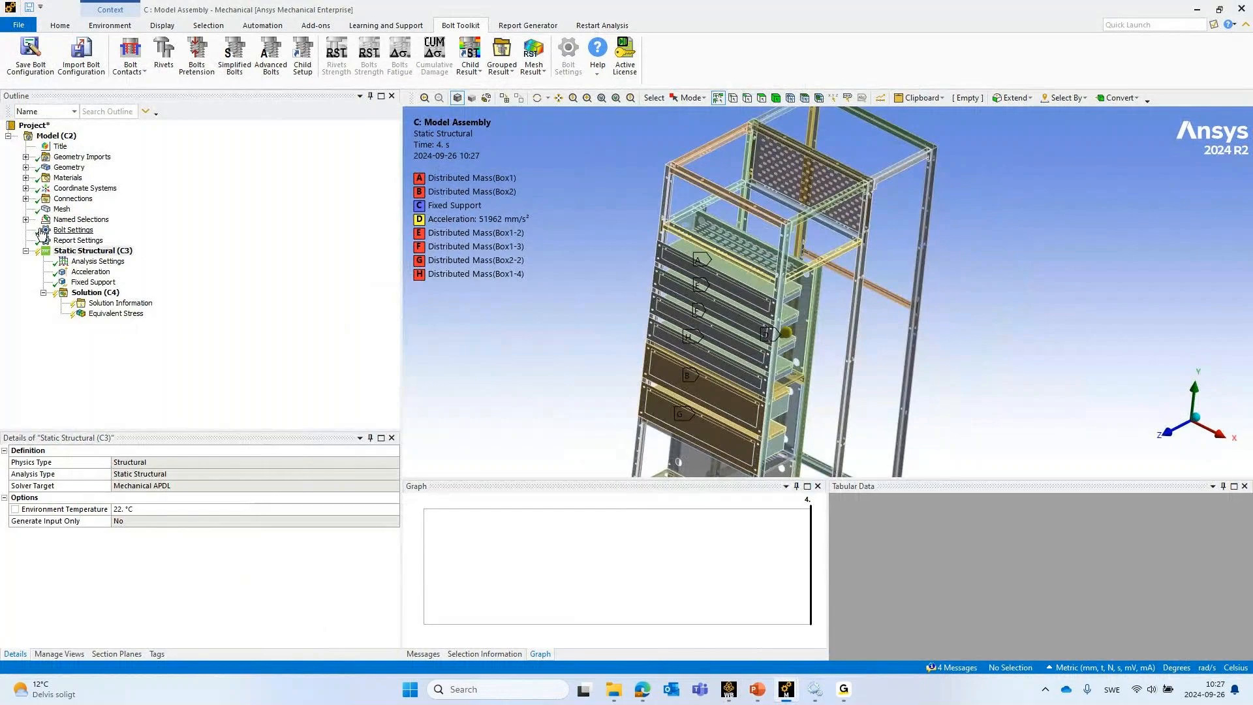
left_click(26, 199)
left_click(44, 251)
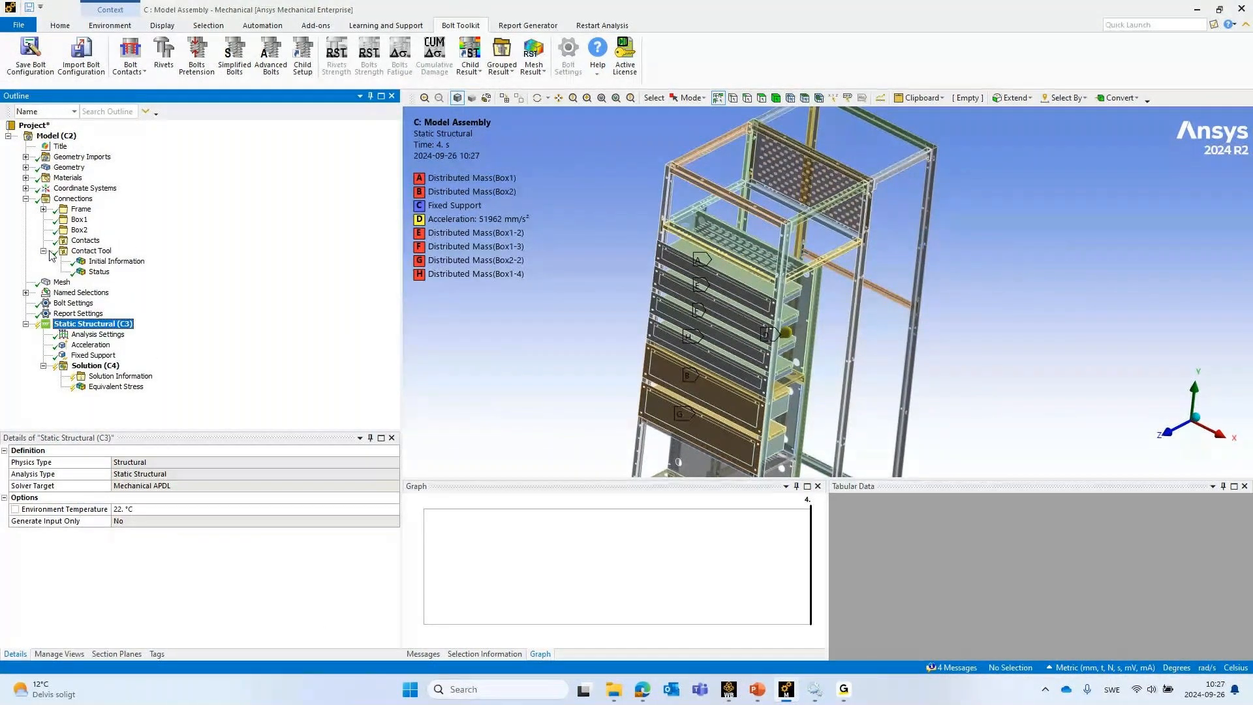
left_click(99, 271)
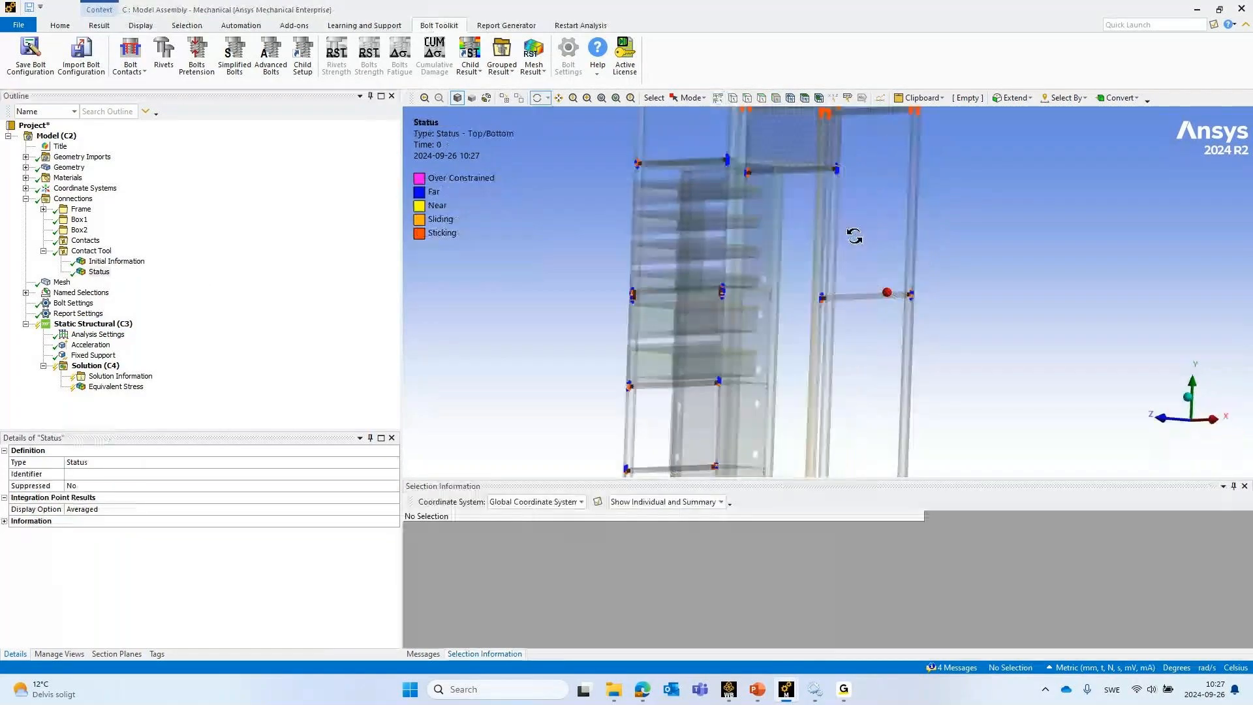
left_click_drag(854, 236, 880, 287)
left_click(44, 251)
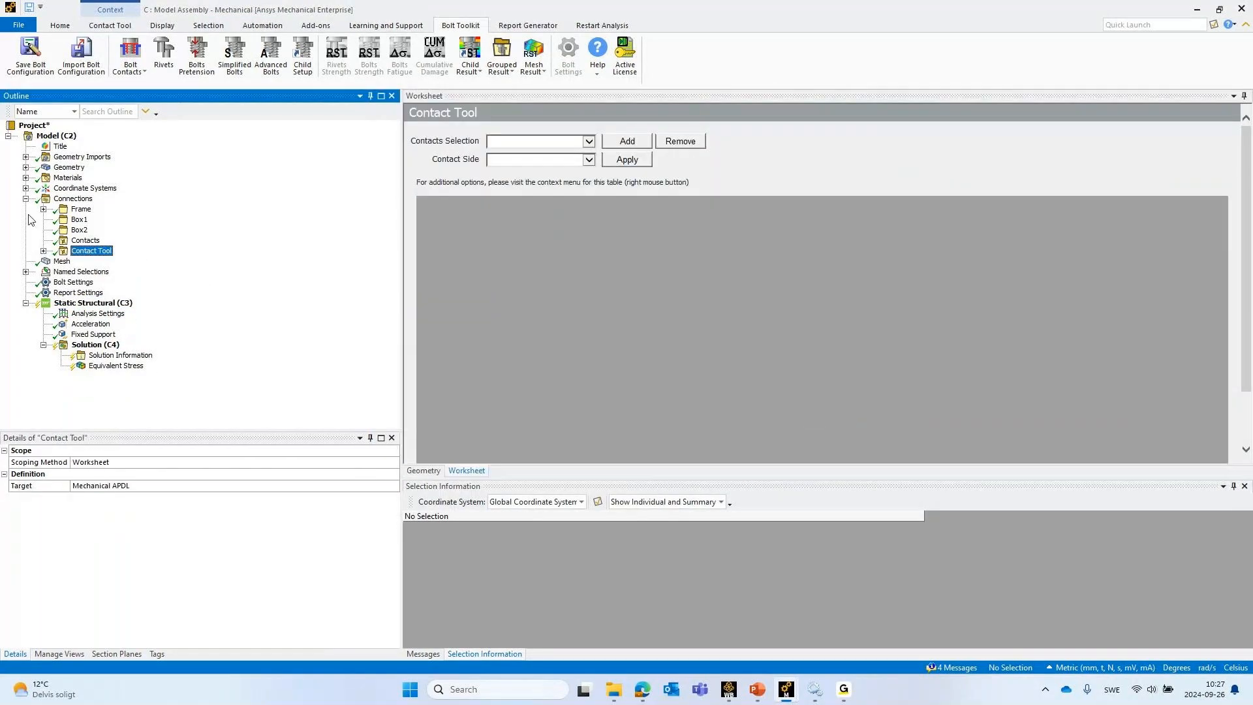
left_click(26, 199)
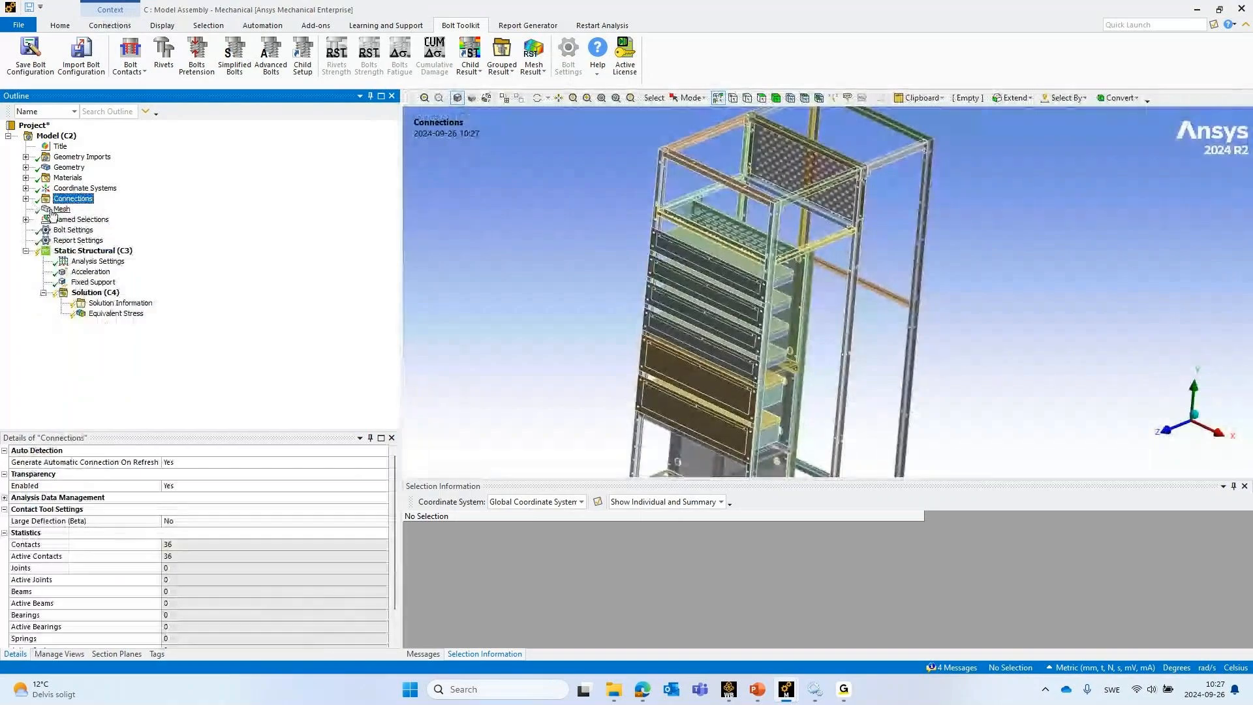
Import the bolt configuration Frame.json from the project's user_files folder into the Model Assembly's Static Structural analysis
left_click(92, 251)
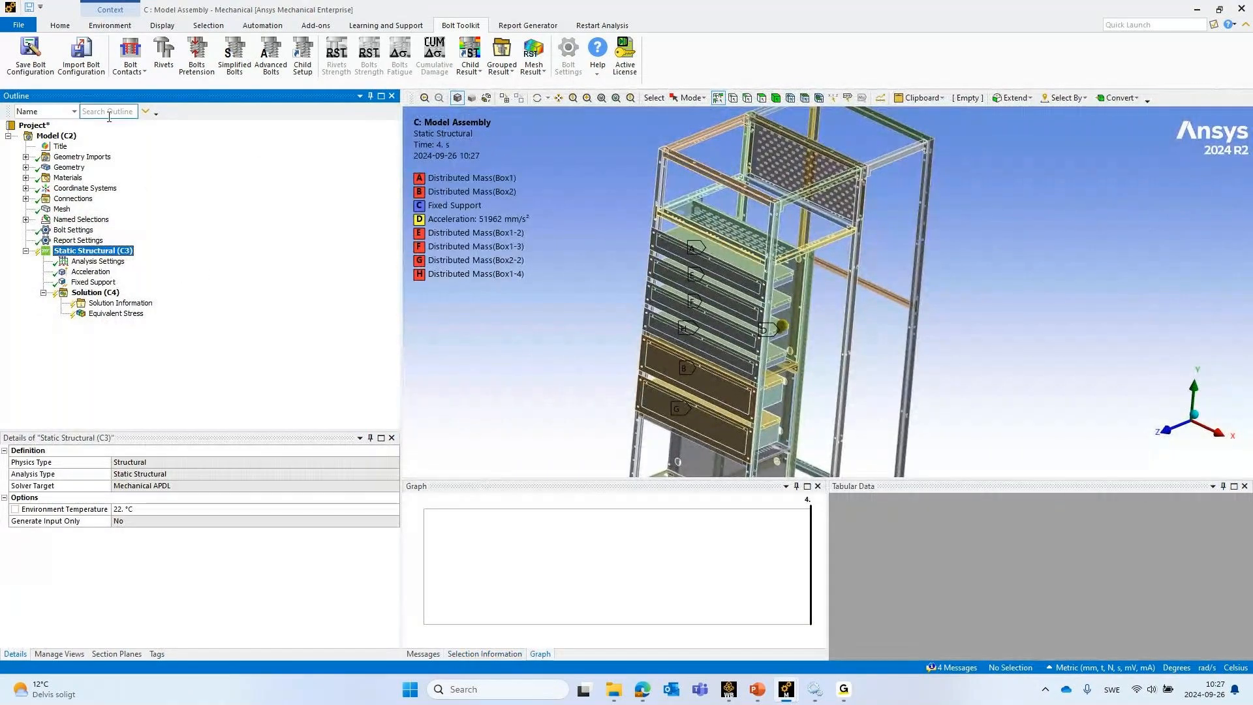
left_click(94, 66)
left_click(431, 38)
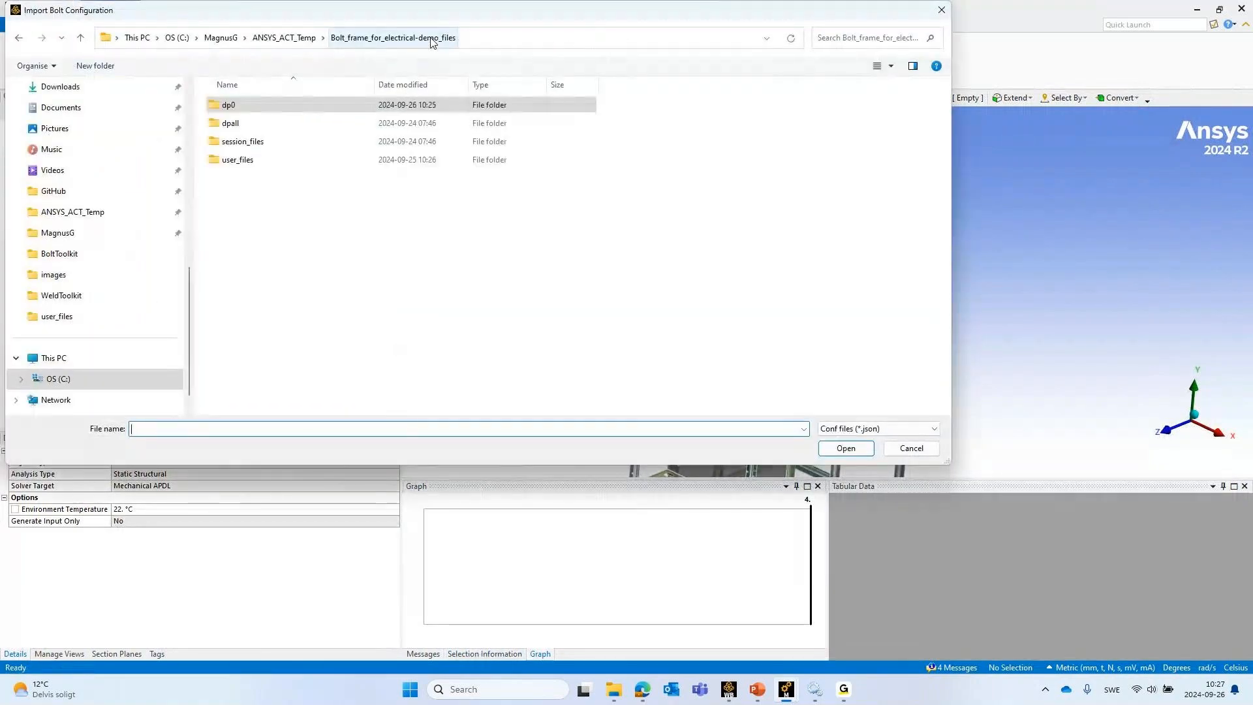
double_click(269, 159)
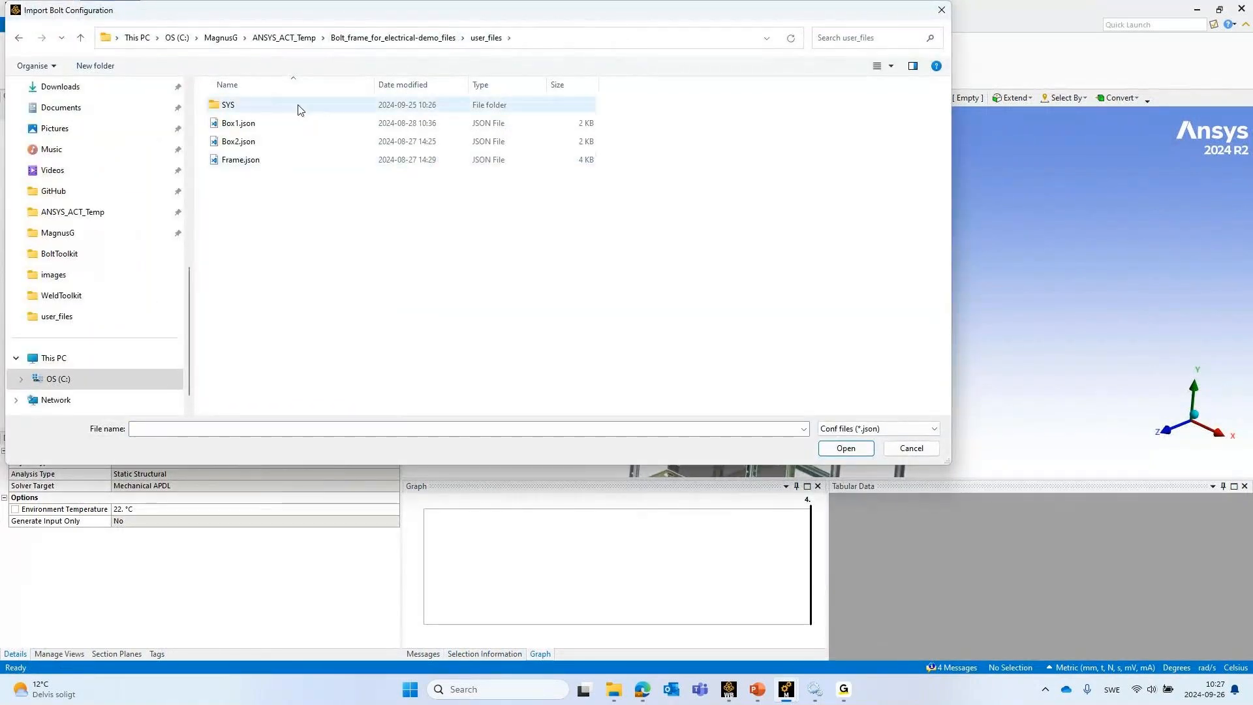
double_click(271, 162)
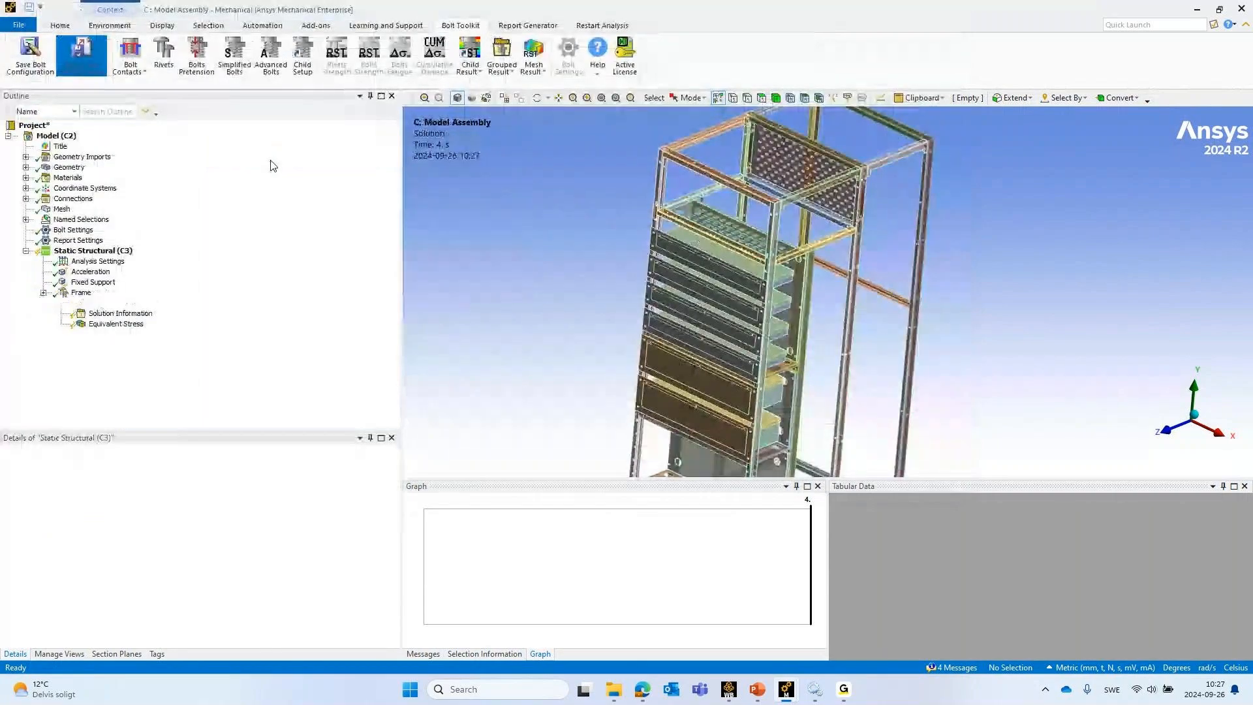
Review the imported Frame rivet group and the scoping and definitions of its M8, M6 and M7 rivets
left_click(44, 292)
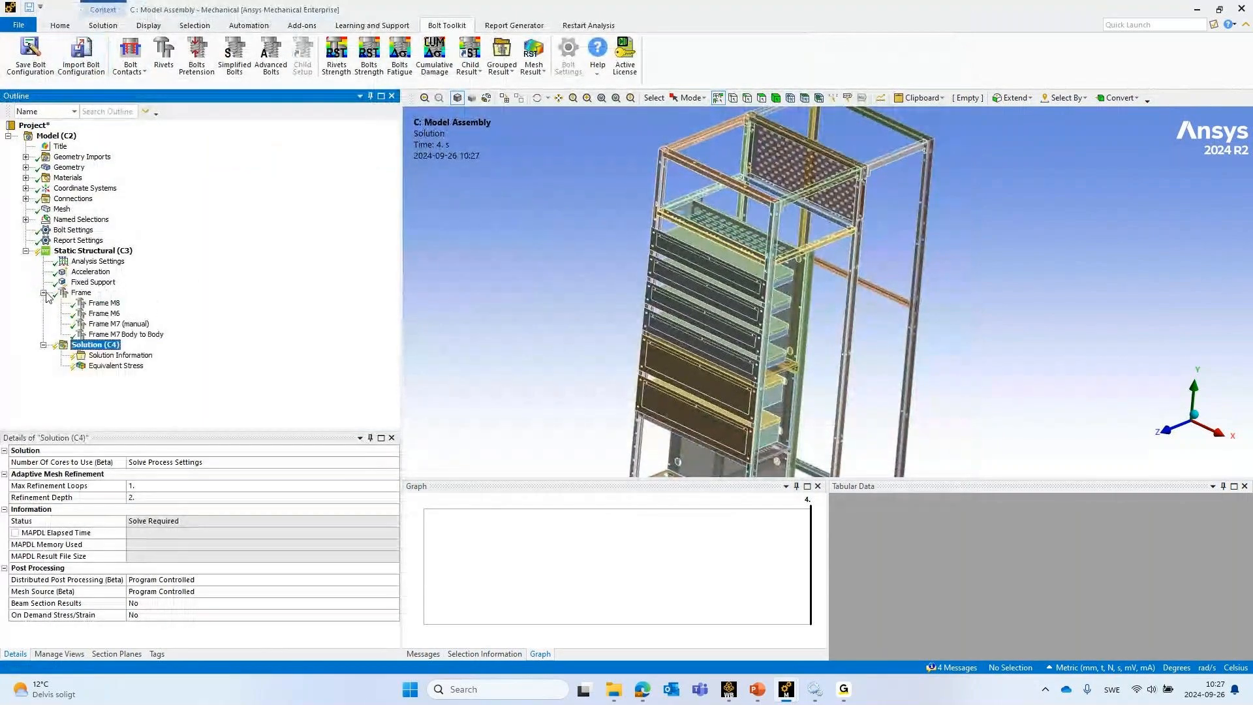
left_click(78, 294)
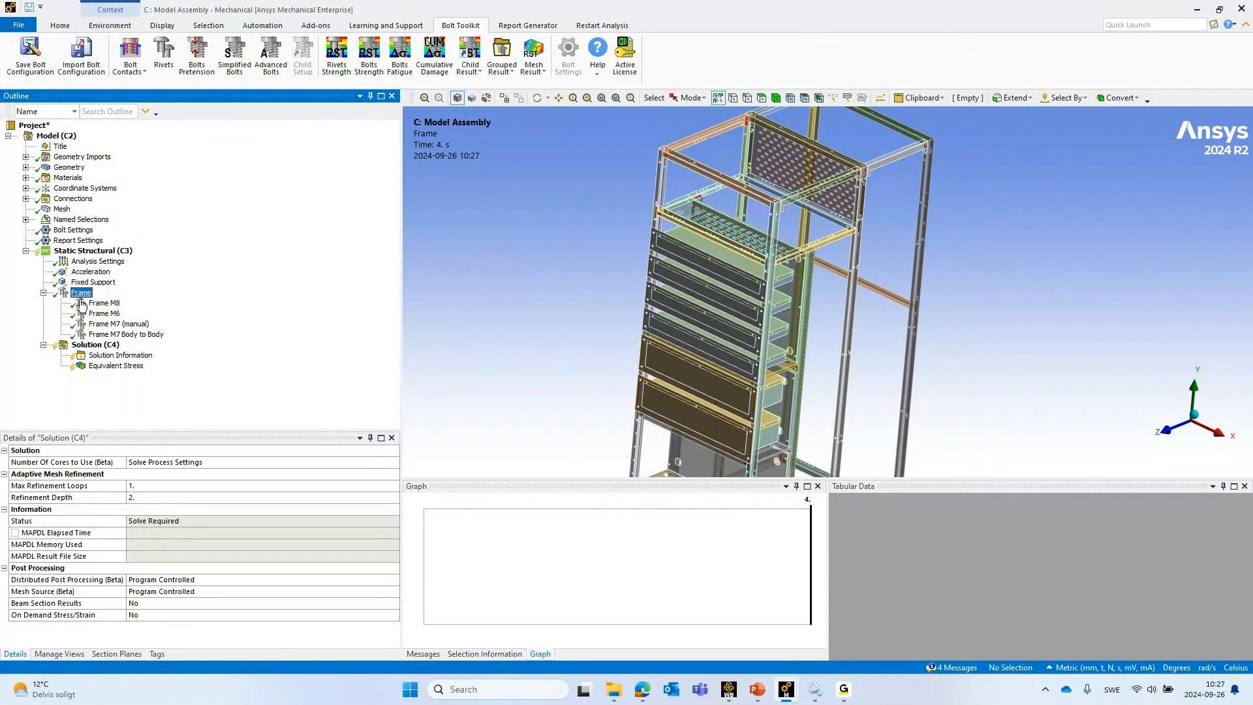
left_click(93, 303)
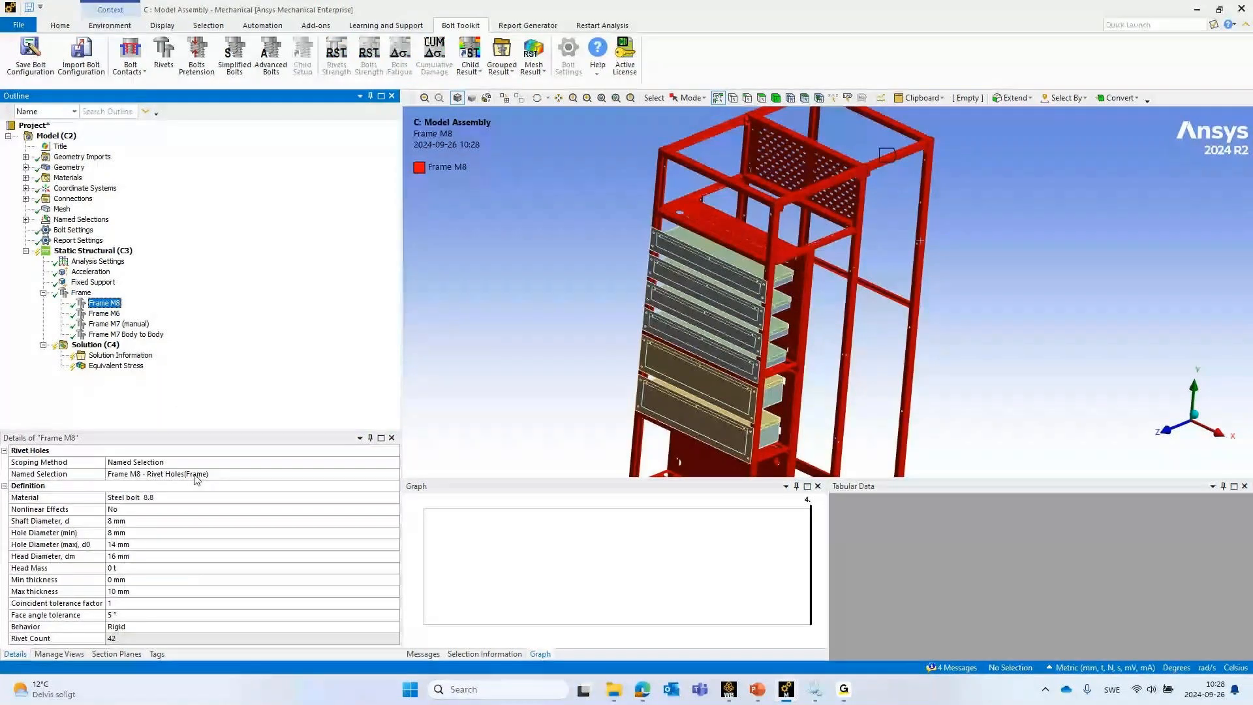
left_click(105, 313)
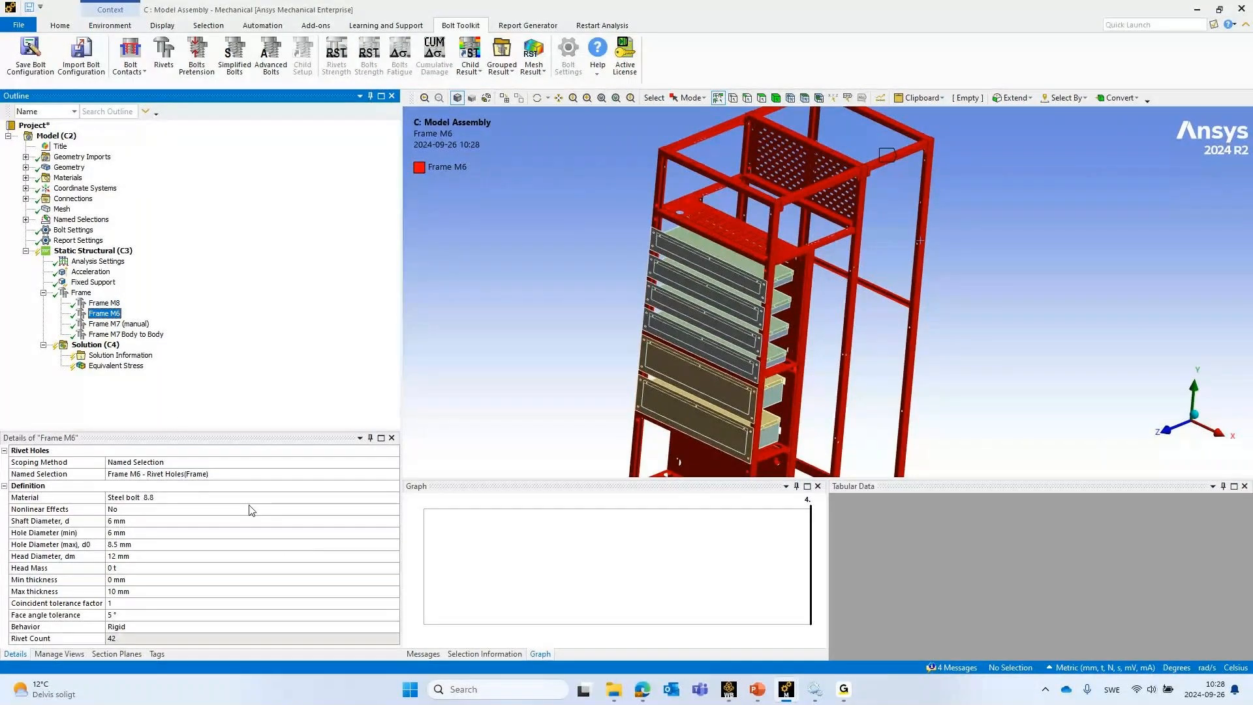
left_click(108, 334)
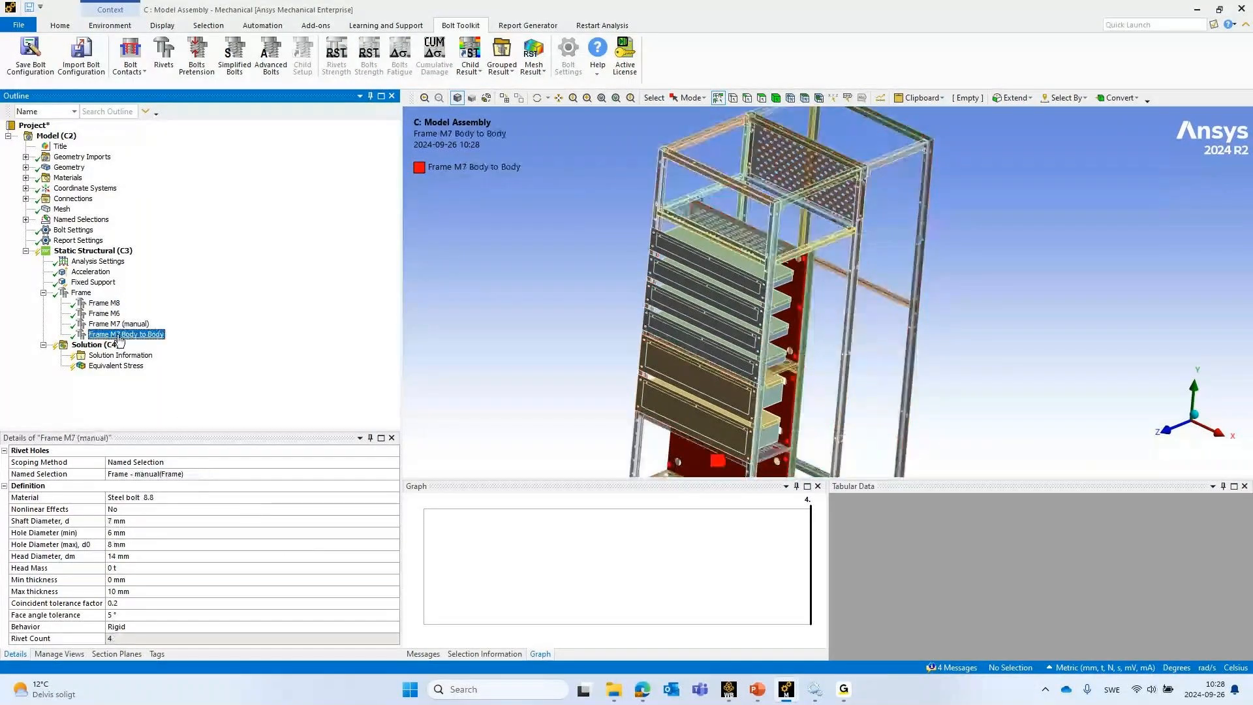
left_click(101, 293)
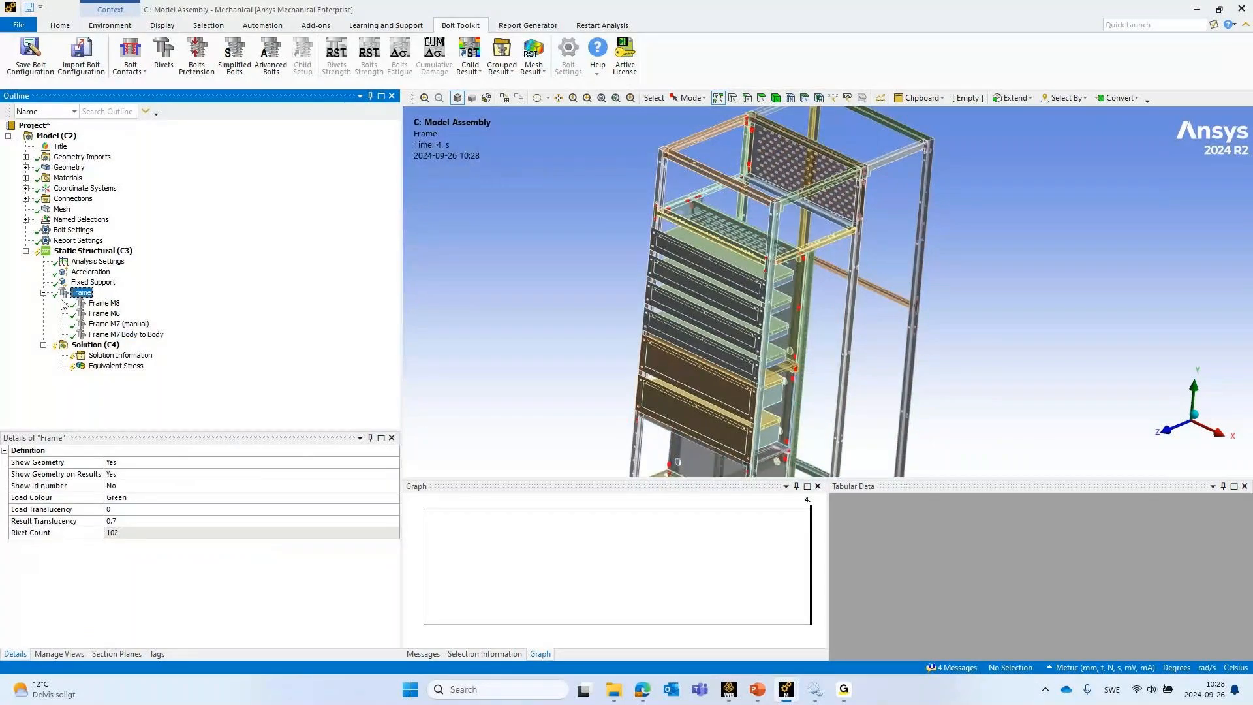
Import the bolt configuration Box1.json from the user_files folder into the Model Assembly's Static Structural analysis
left_click(90, 56)
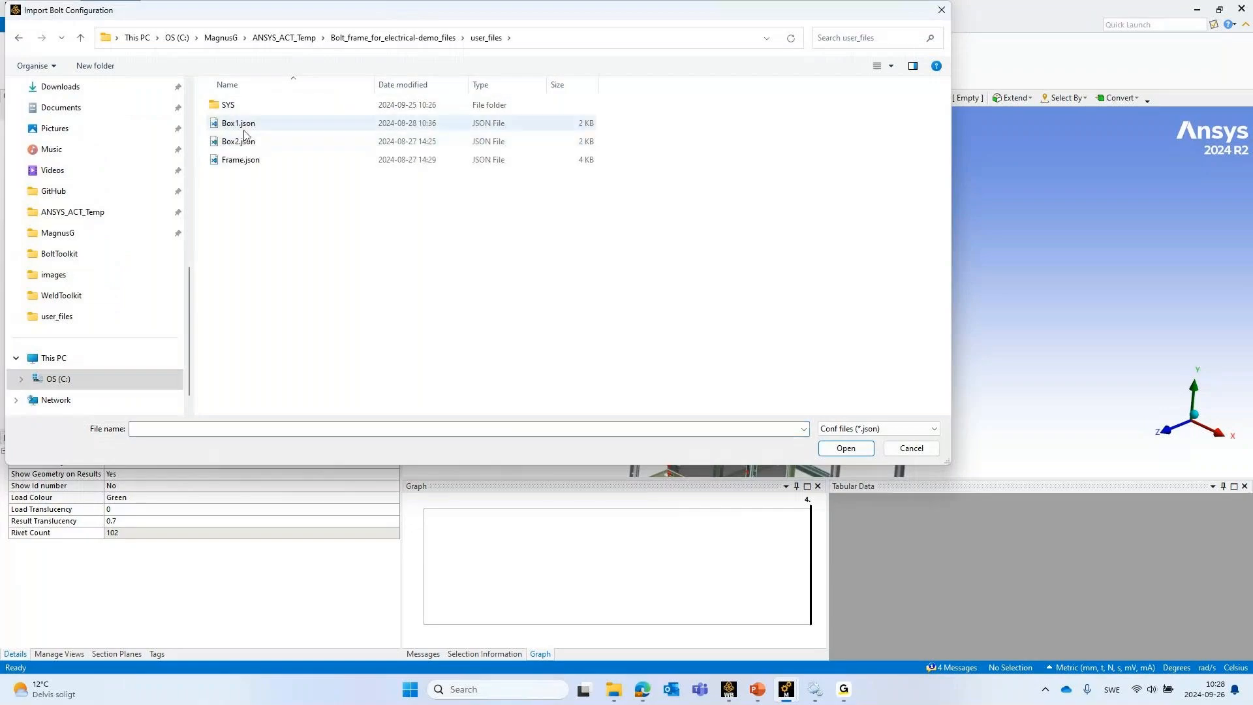
double_click(247, 124)
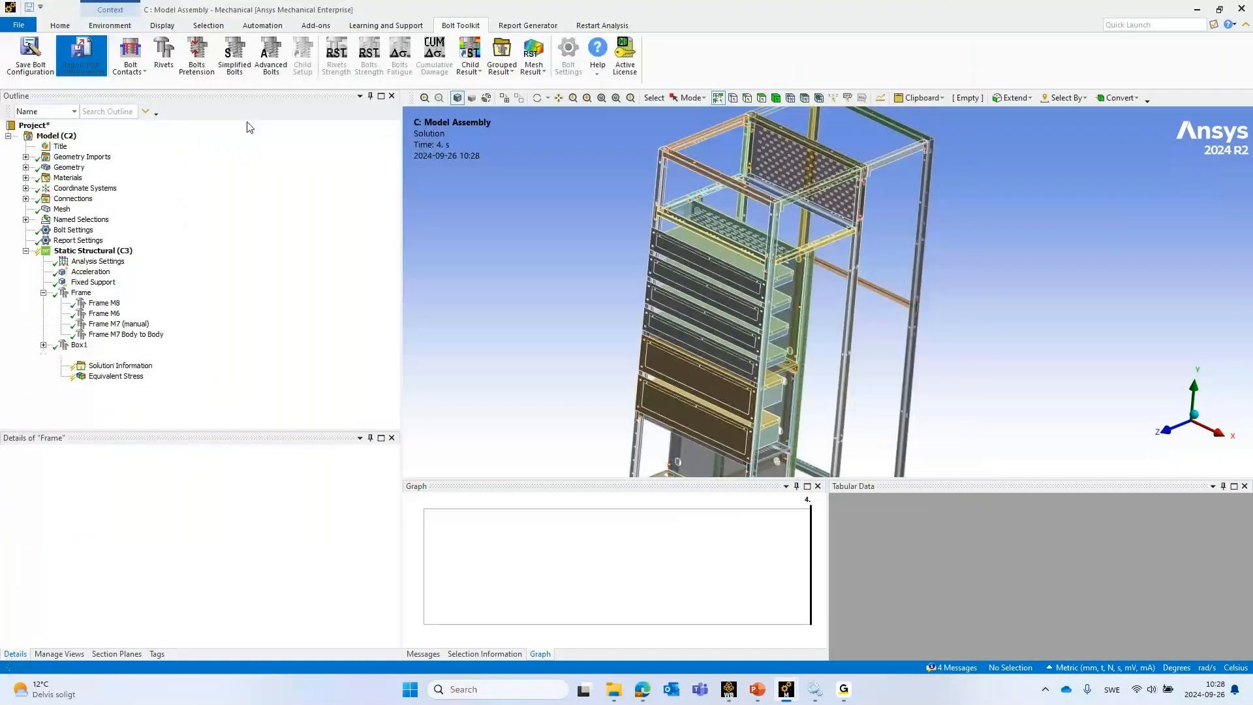
Try to import the bolt configuration Box2.json from the user_files folder with the Solution object active
left_click(94, 53)
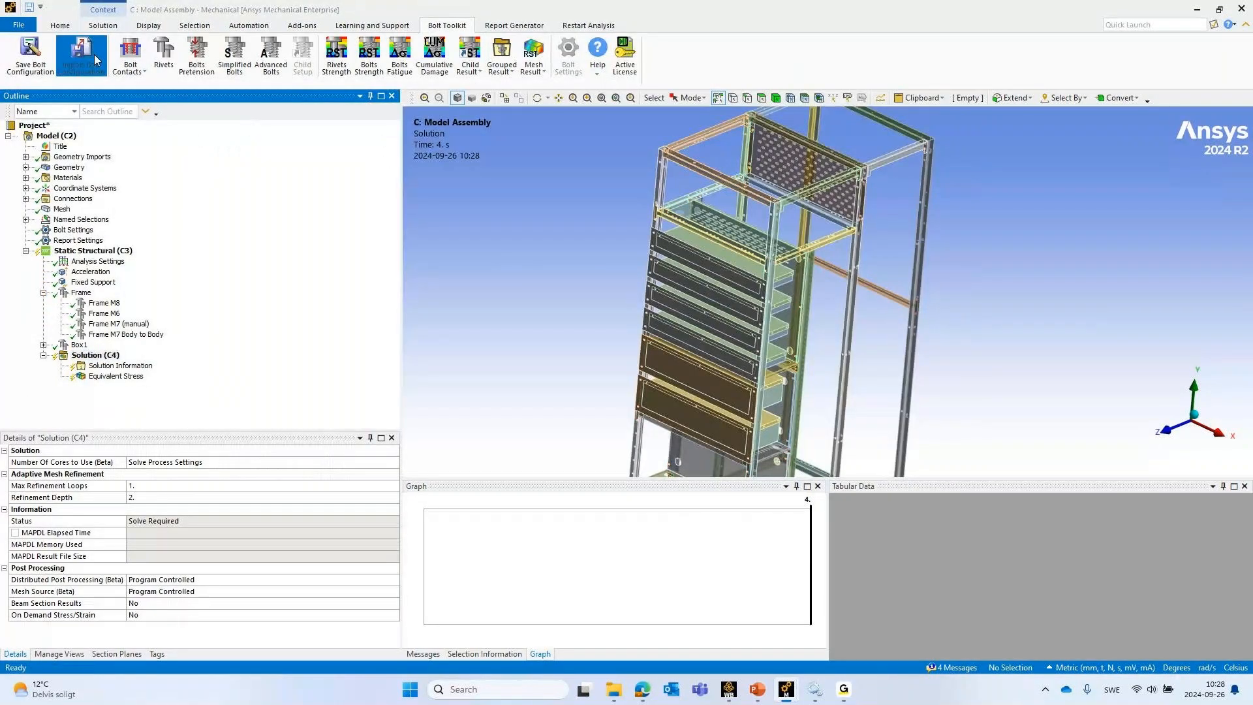
left_click(392, 37)
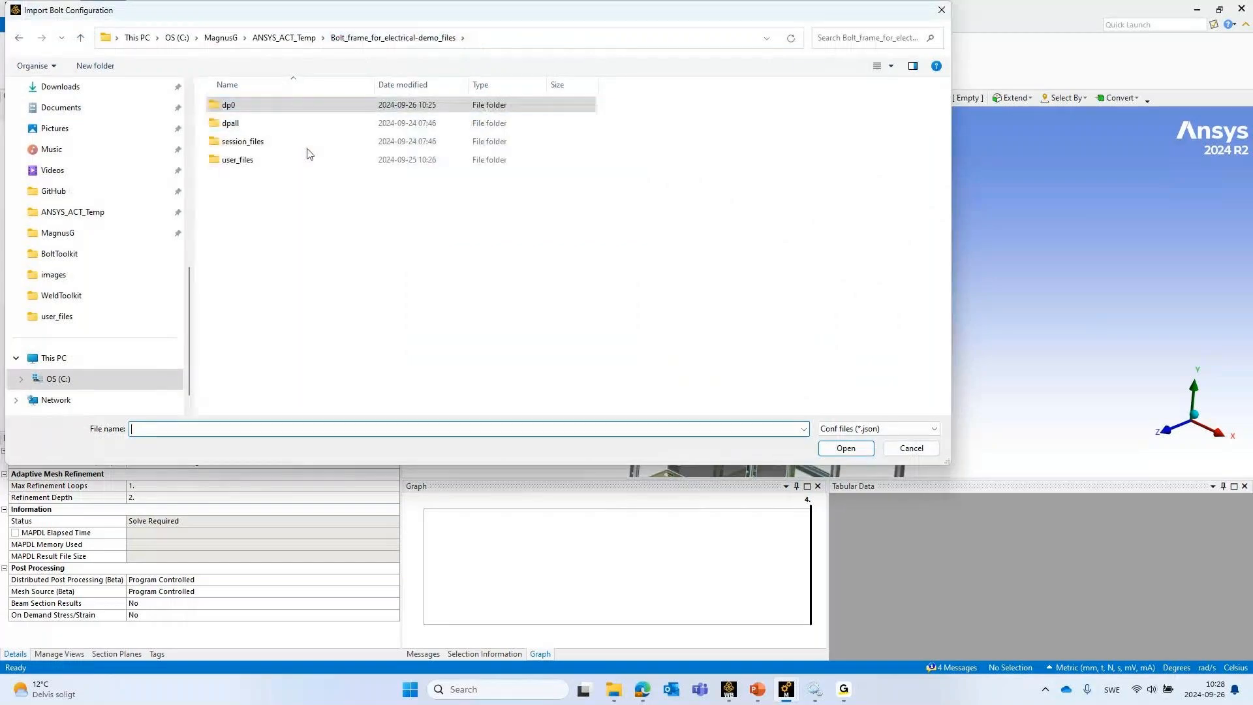
double_click(247, 160)
double_click(251, 143)
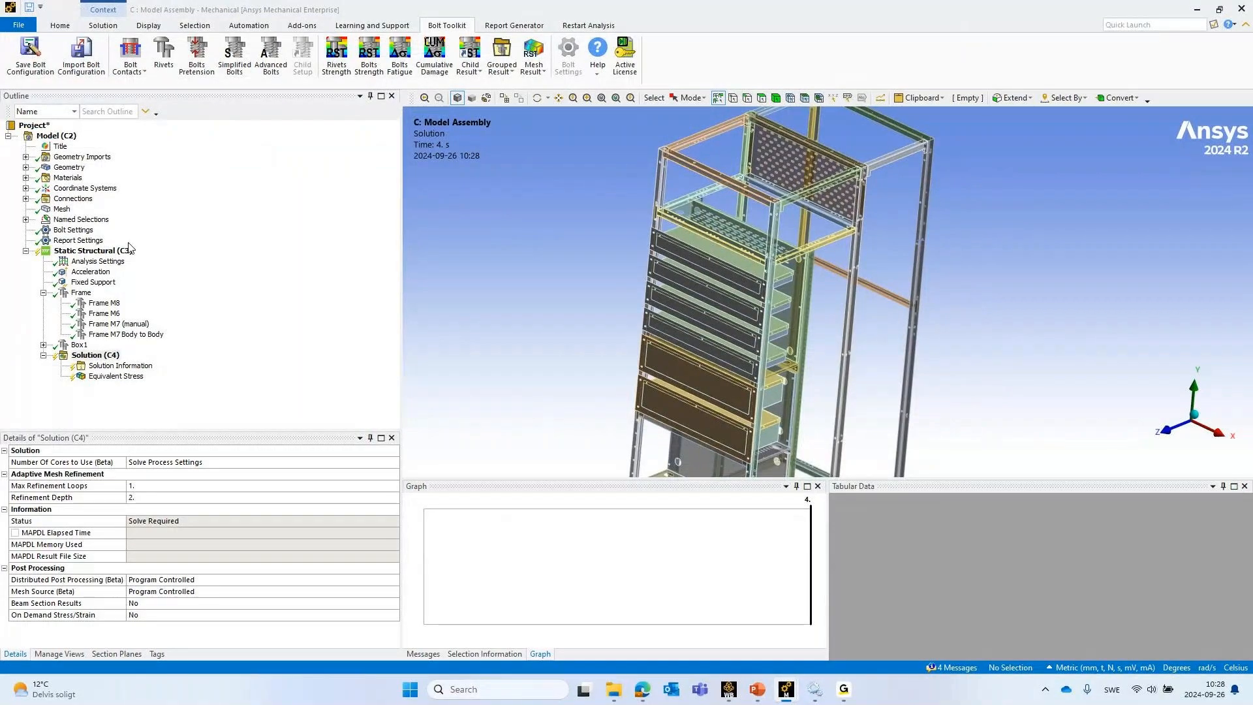
Import the bolt configuration Box2.json from the user_files folder with the Static Structural analysis active
left_click(81, 292)
left_click(91, 251)
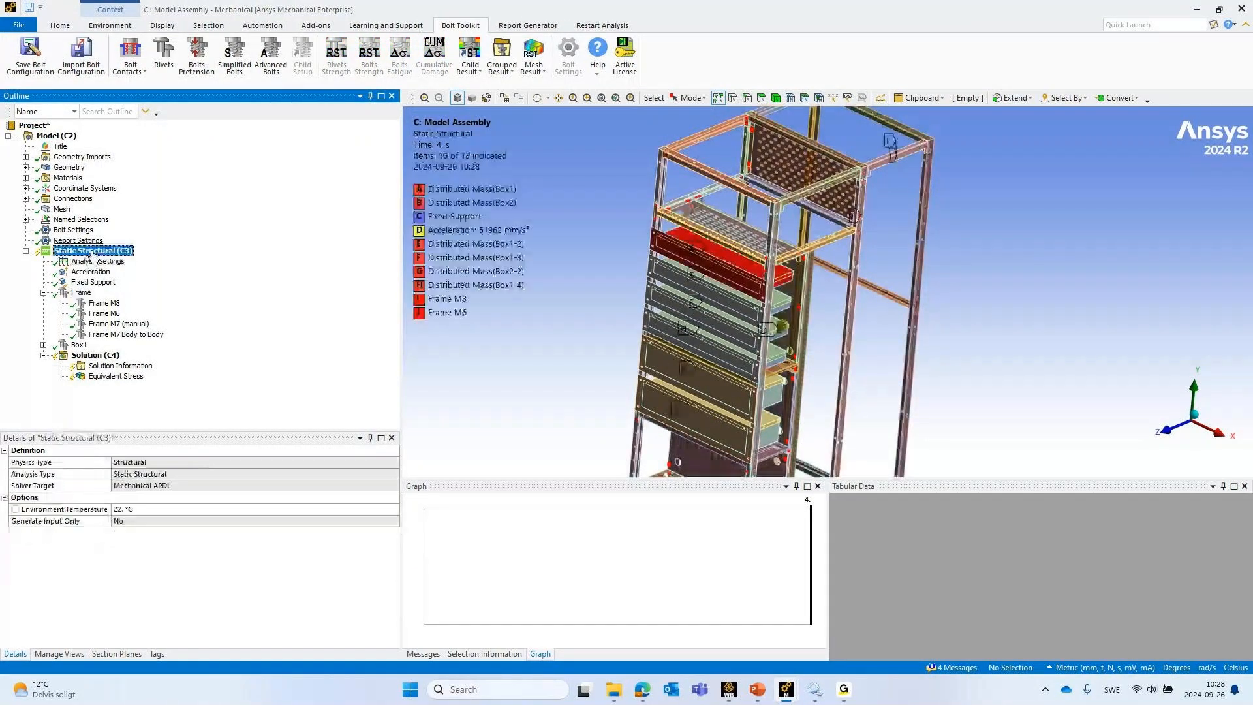
left_click(76, 64)
left_click(265, 162)
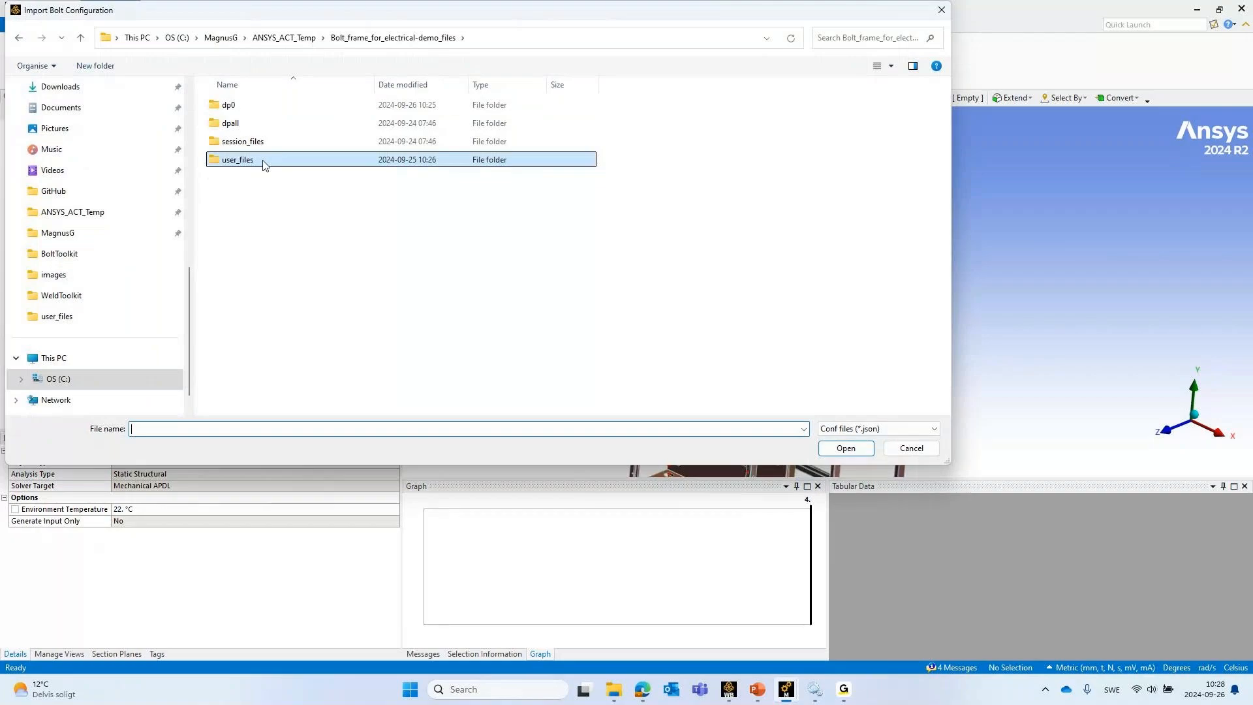
double_click(265, 162)
double_click(247, 143)
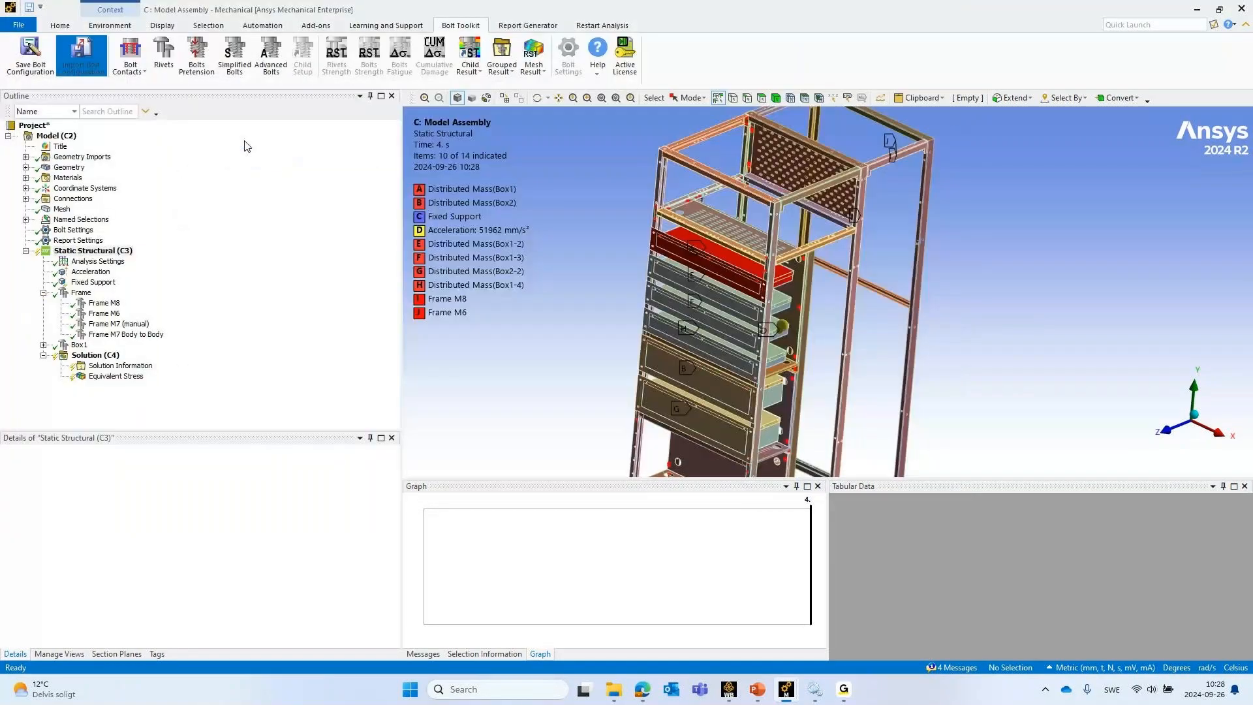
Review the location of the imported Box1 M6 rivets on the rack and suppress them
left_click(44, 346)
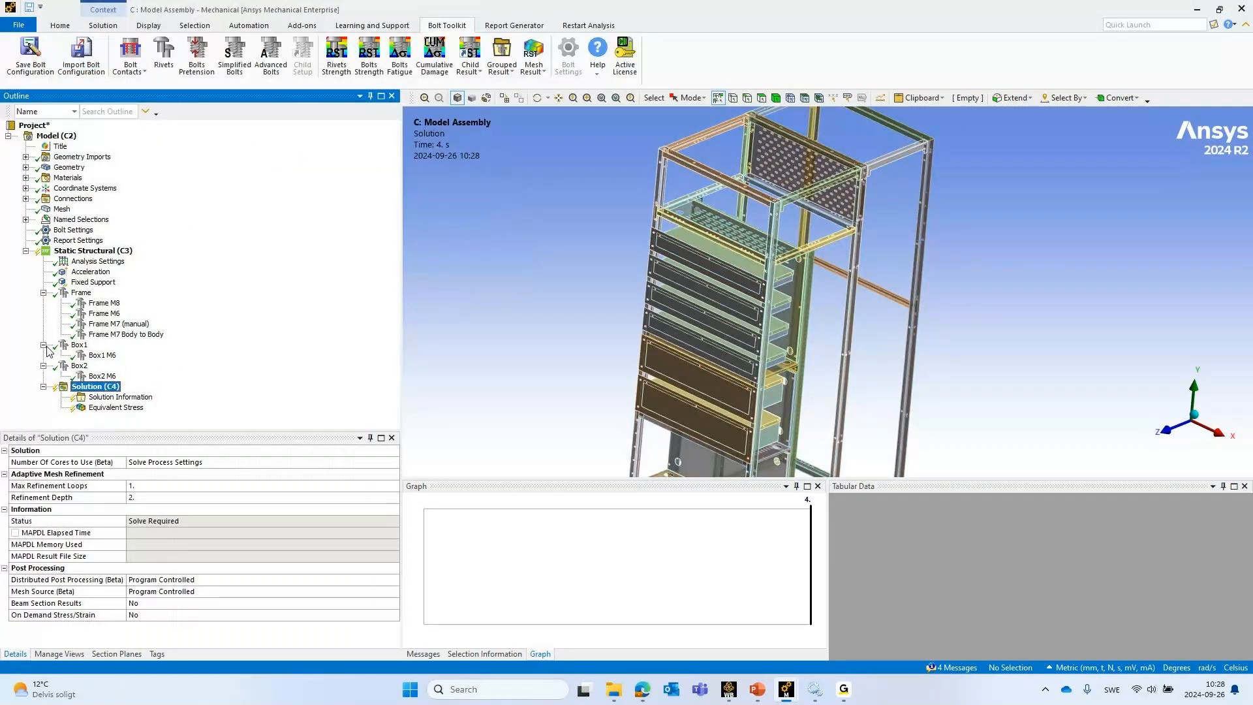
left_click(101, 356)
middle_click_drag(794, 265, 688, 278)
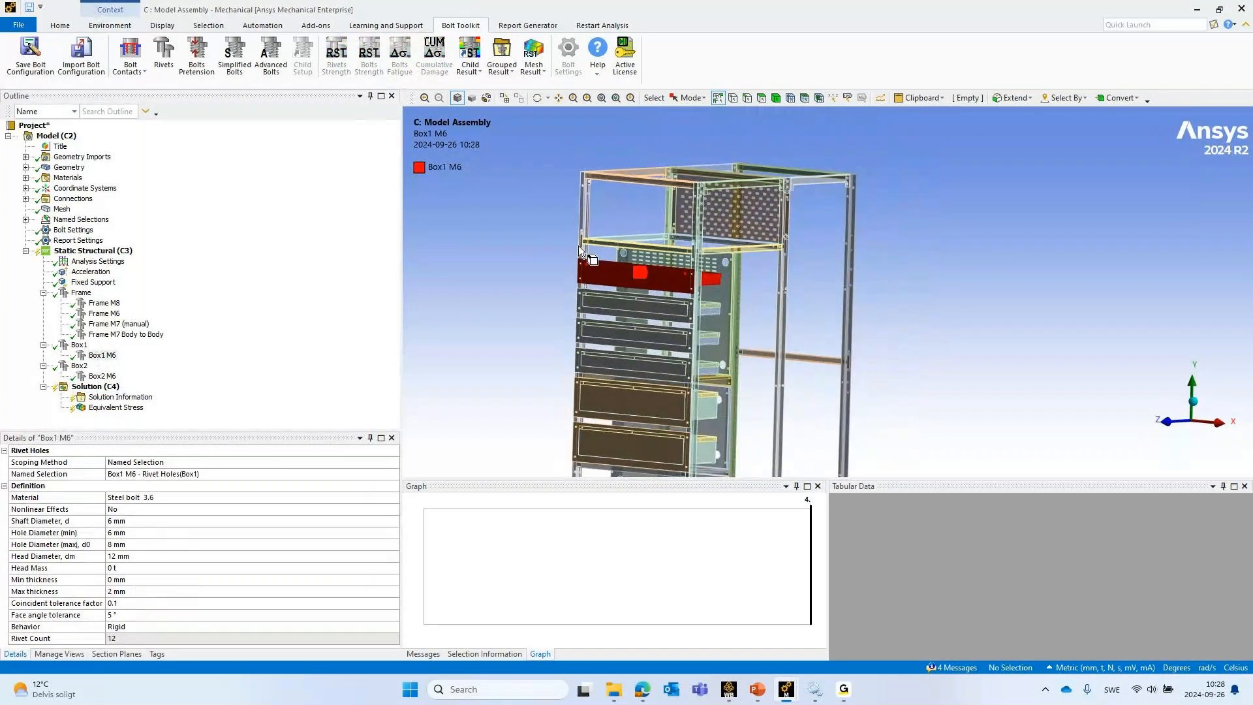
right_click(98, 356)
left_click(119, 373)
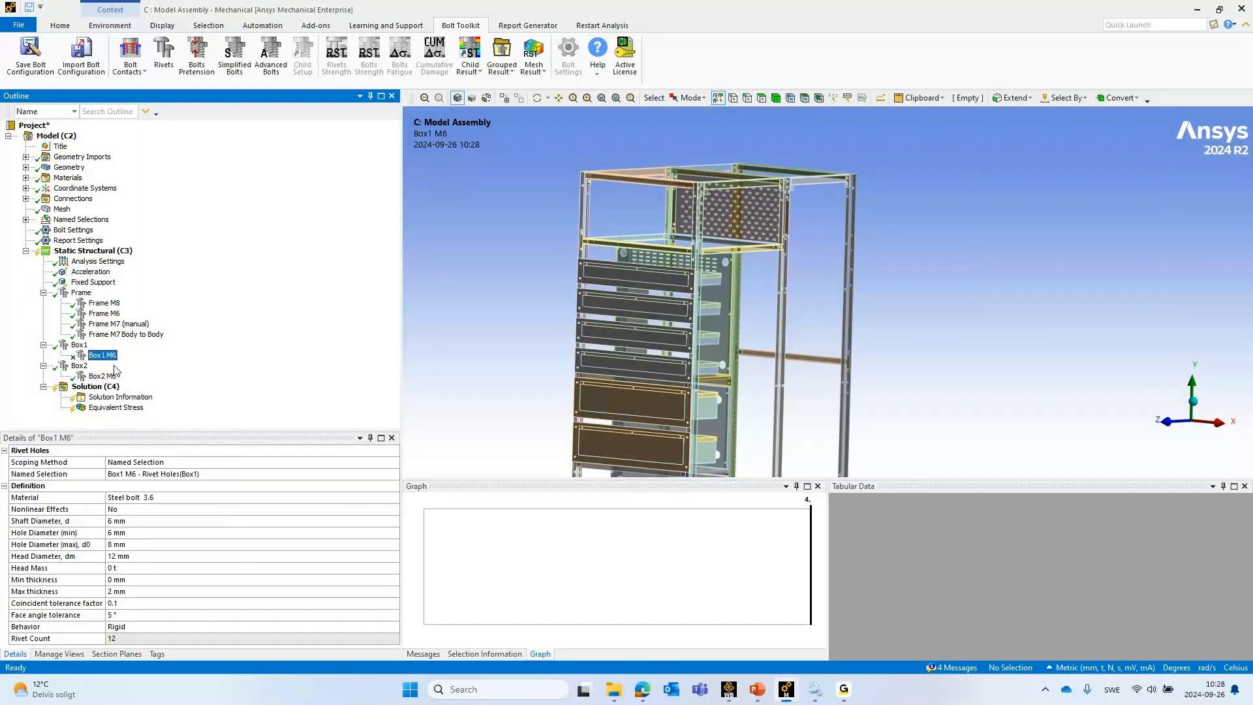
Duplicate the Box1 M6 rivets and scope the copy to the named selection Box1 M6(Box1-2)
right_click(111, 356)
left_click(140, 398)
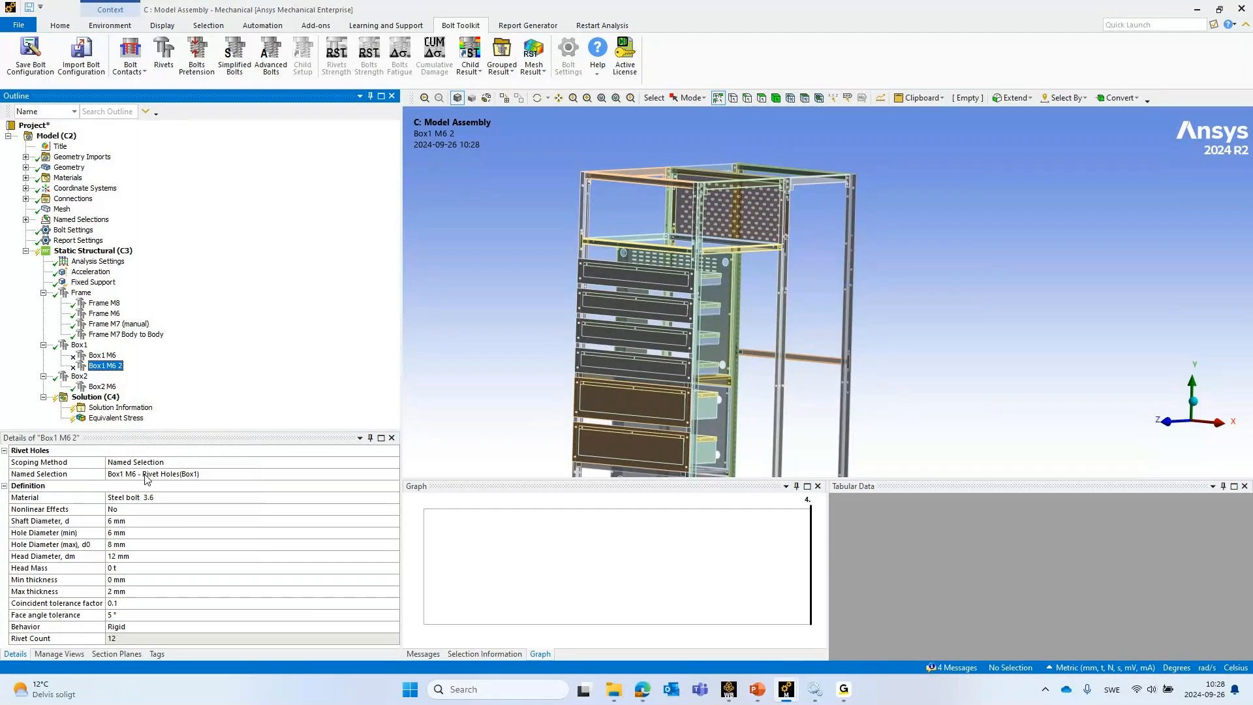
left_click(147, 476)
type("Bo")
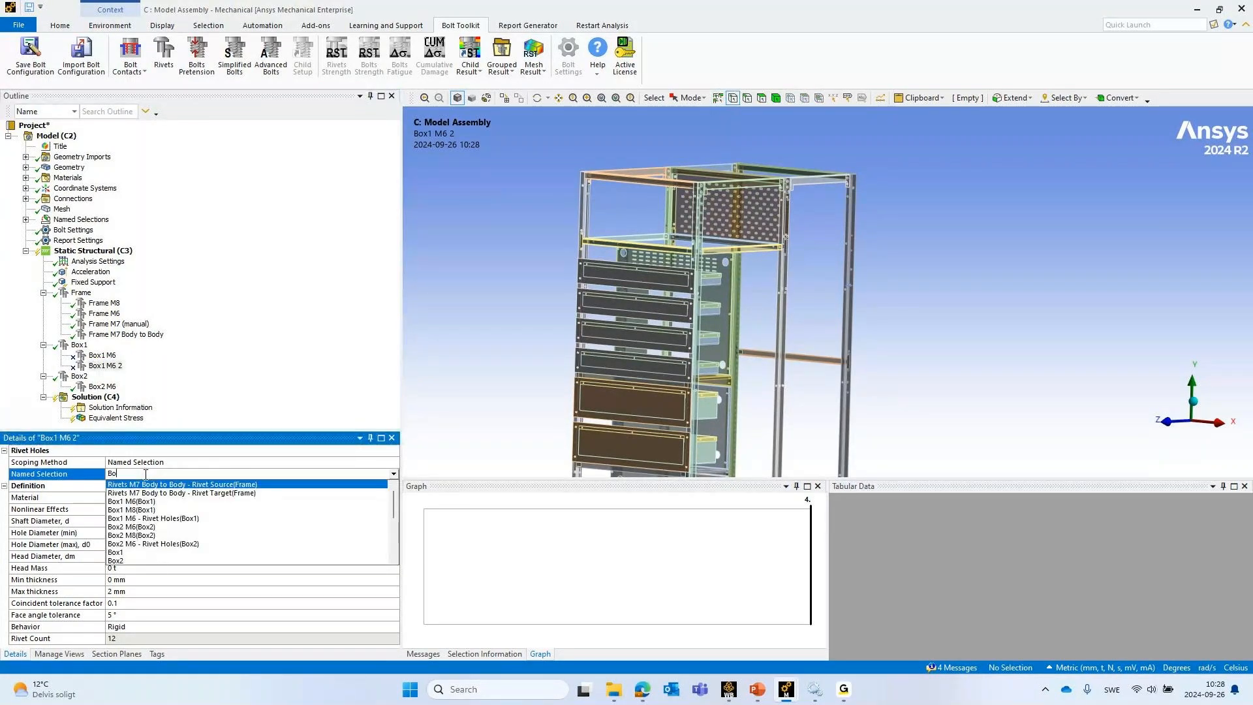
type("x1")
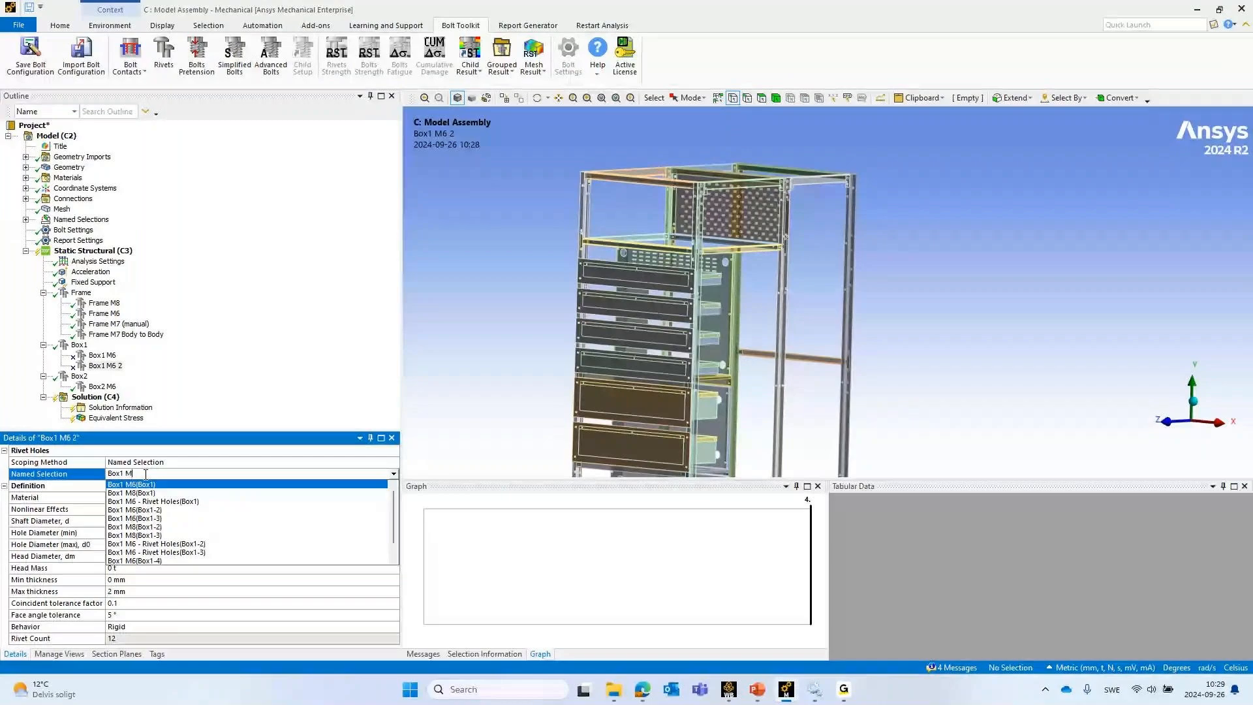
type(" M6")
key("Down")
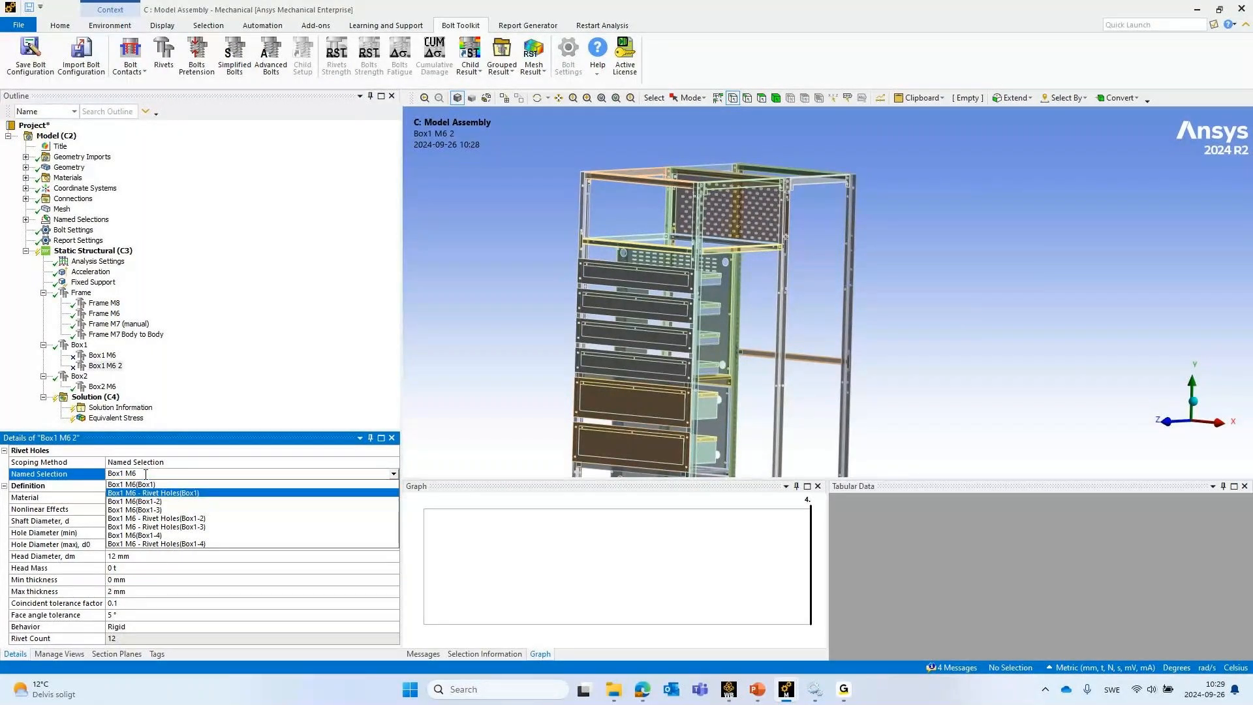
key("Down")
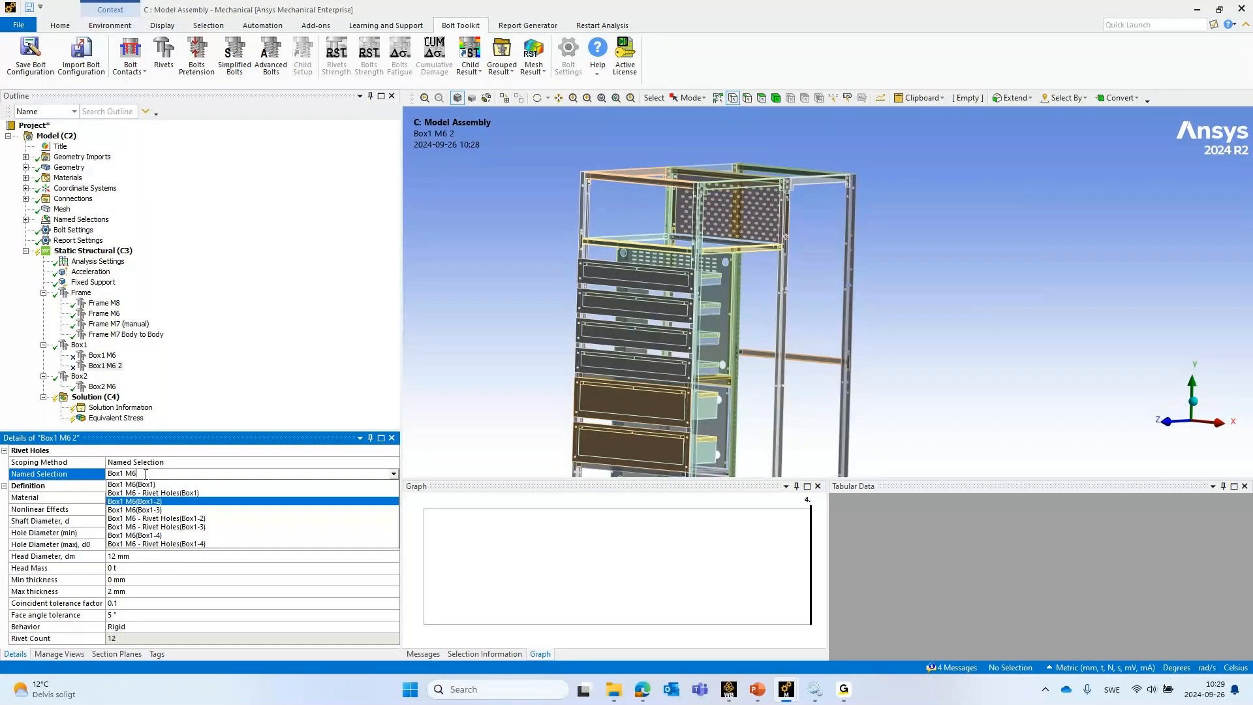
key("Return")
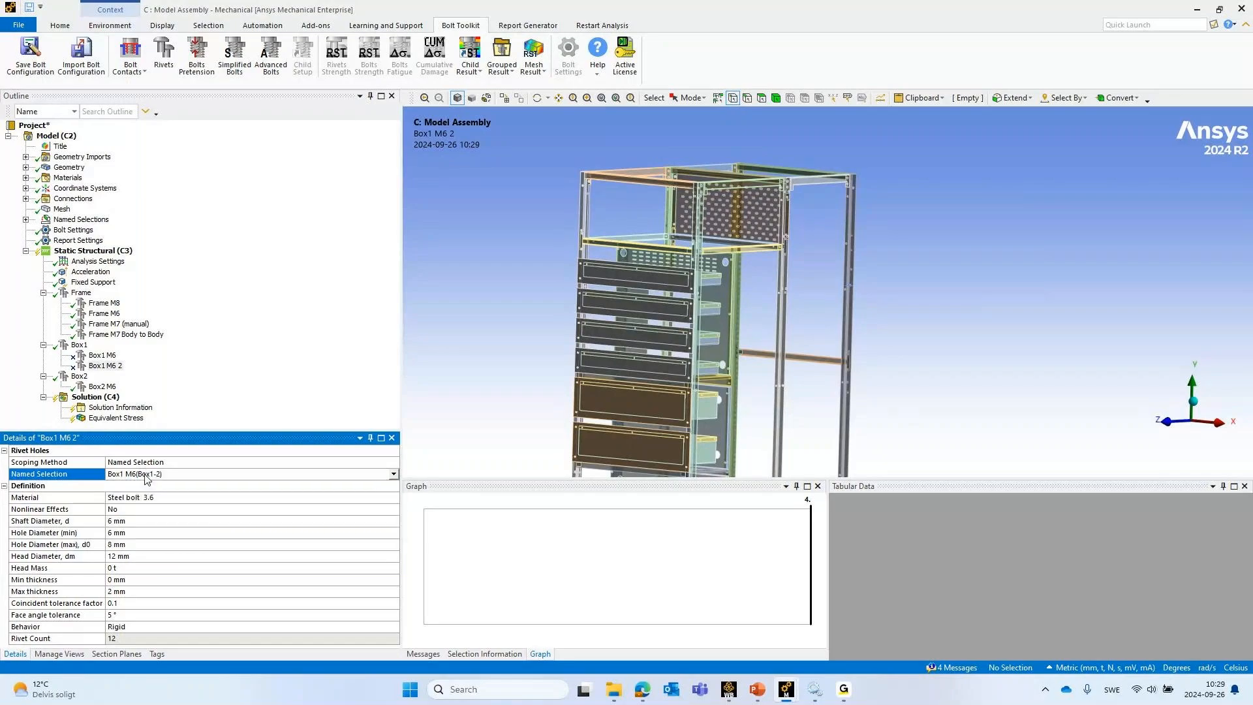
Duplicate the second Box1 M6 rivet object and scope the new copy to the named selection Box1 M6(Box1-3)
right_click(100, 368)
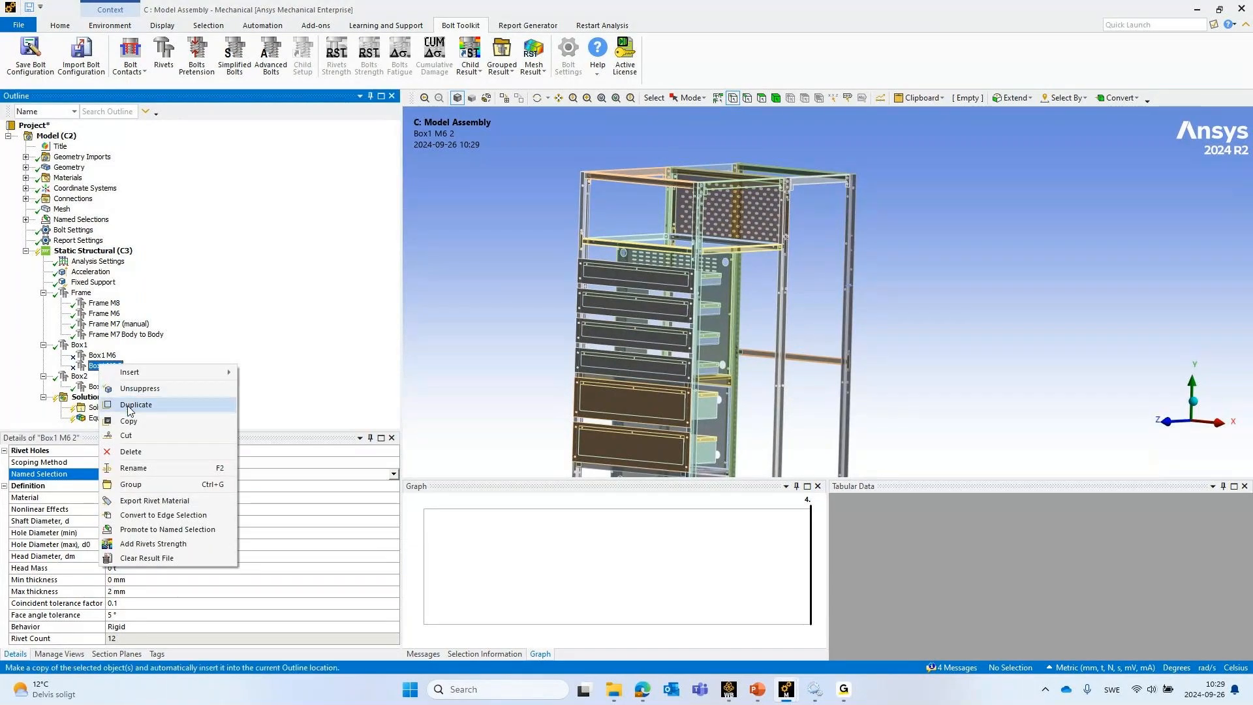
left_click(117, 403)
left_click(151, 473)
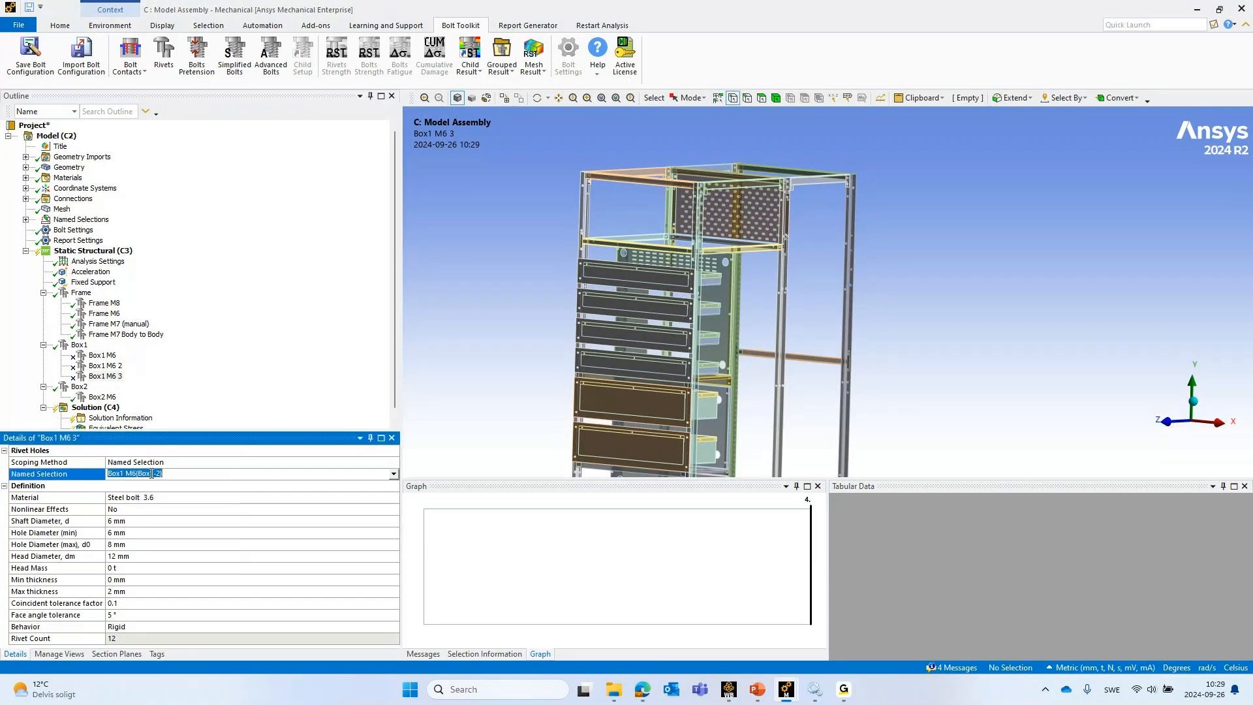
type("Box1 ")
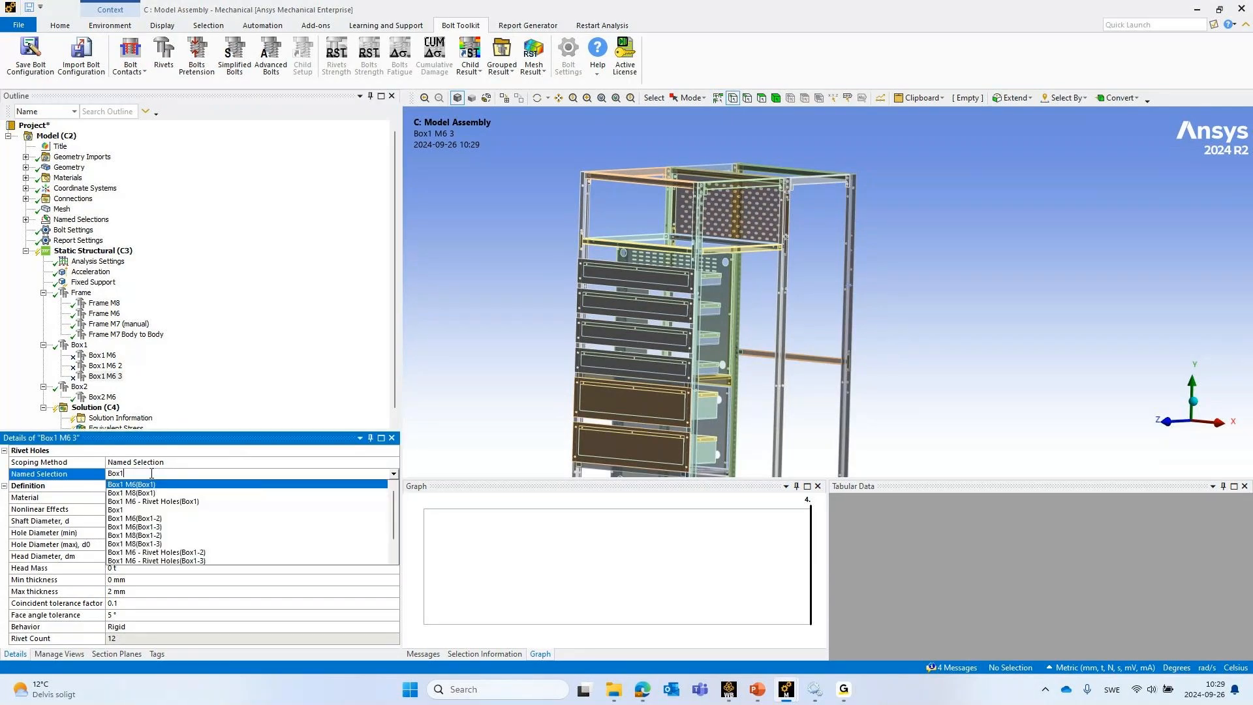
type("M6")
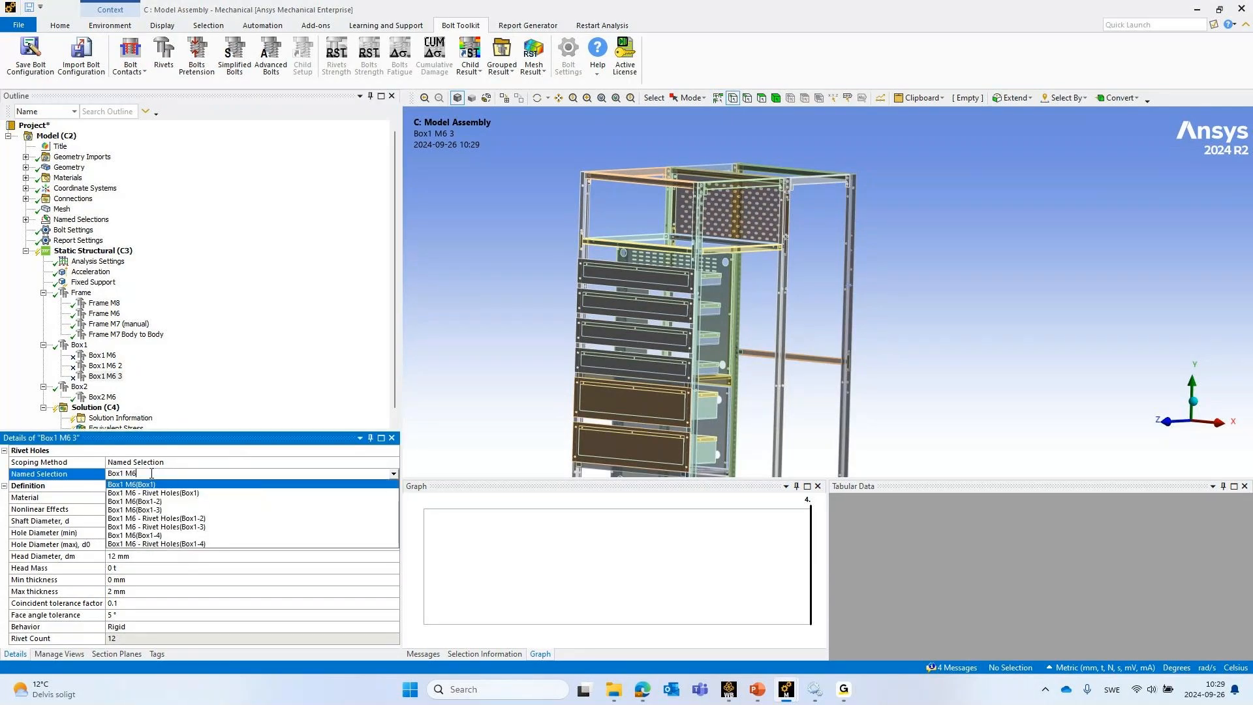
left_click(175, 510)
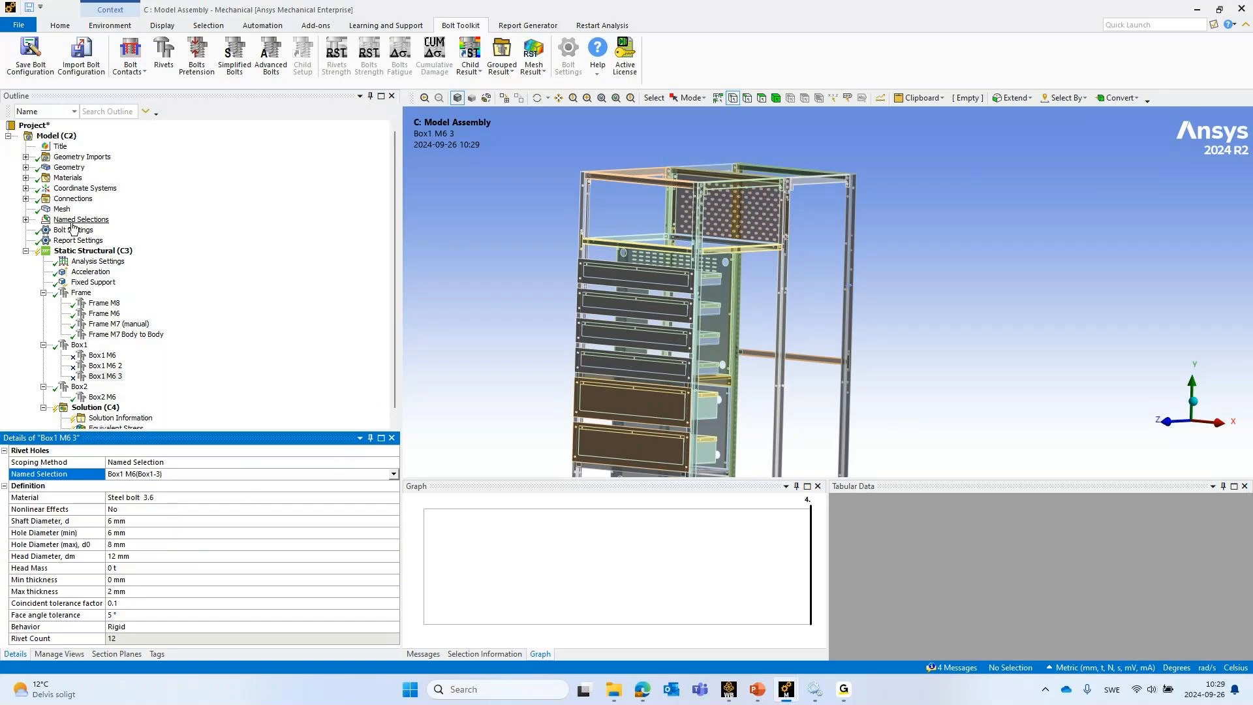
Examine the named selections grouped under Box1, Box1-2, Box1-3 and Box1-4
left_click(26, 219)
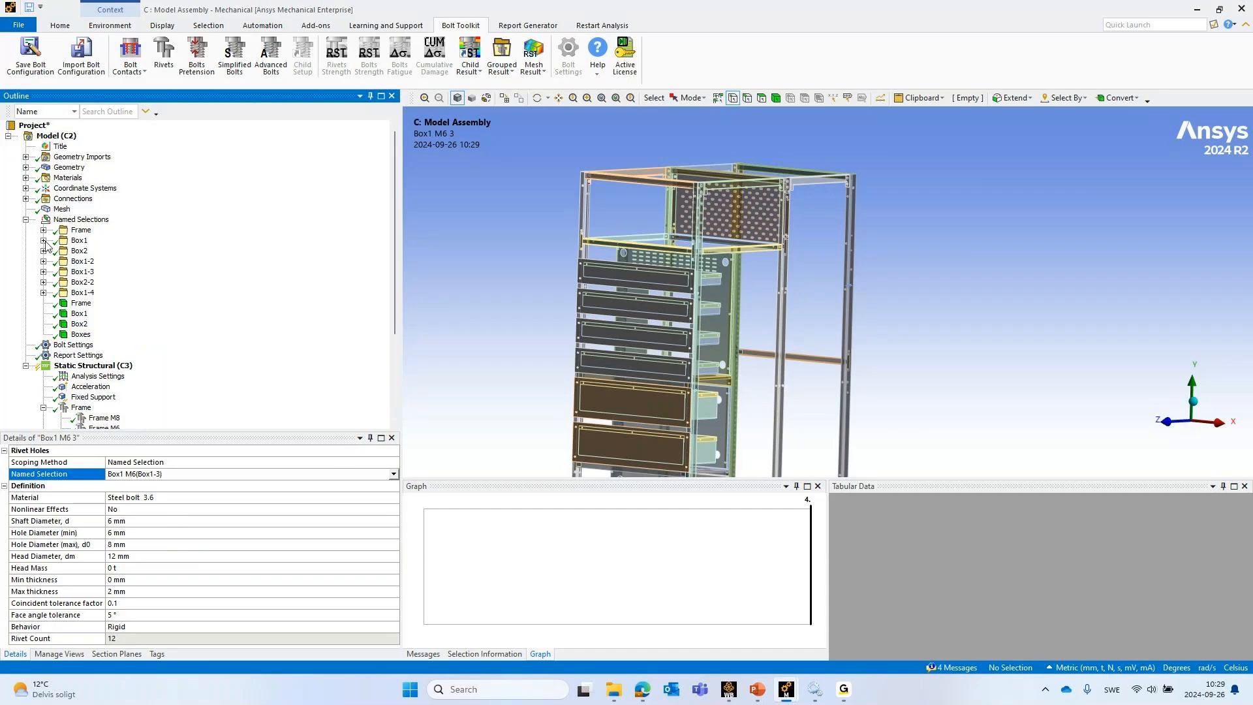
left_click(44, 240)
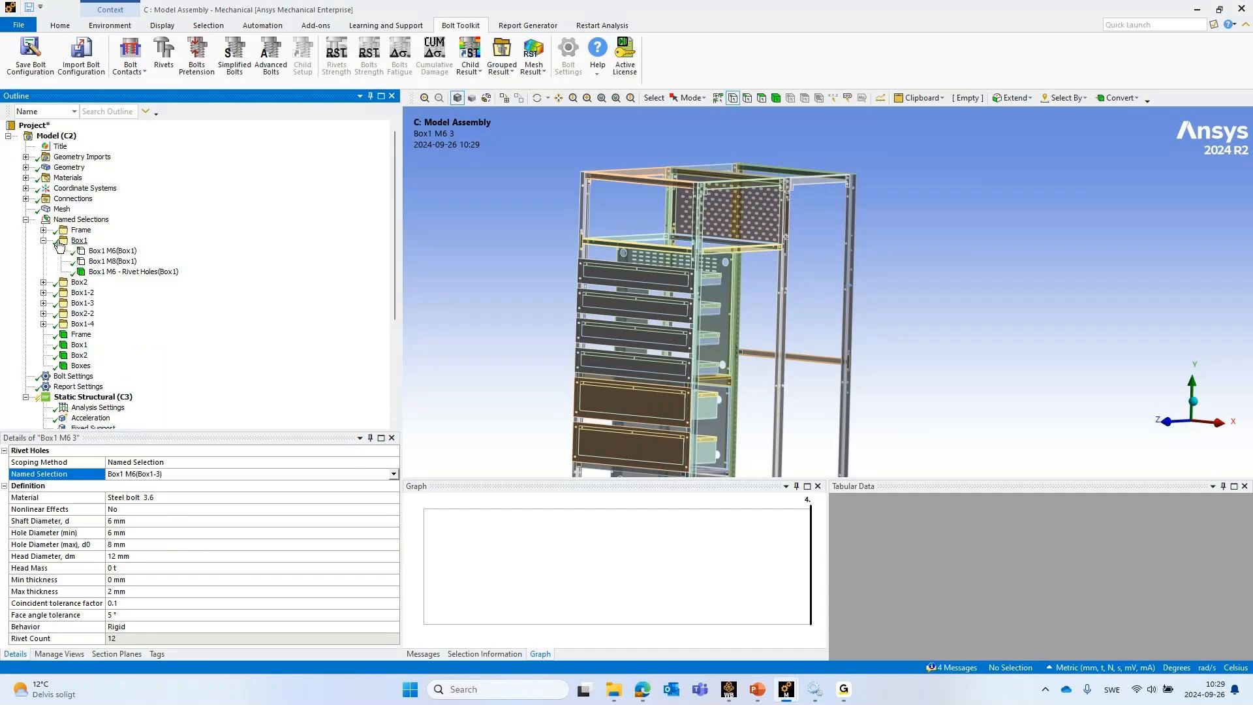
left_click(44, 293)
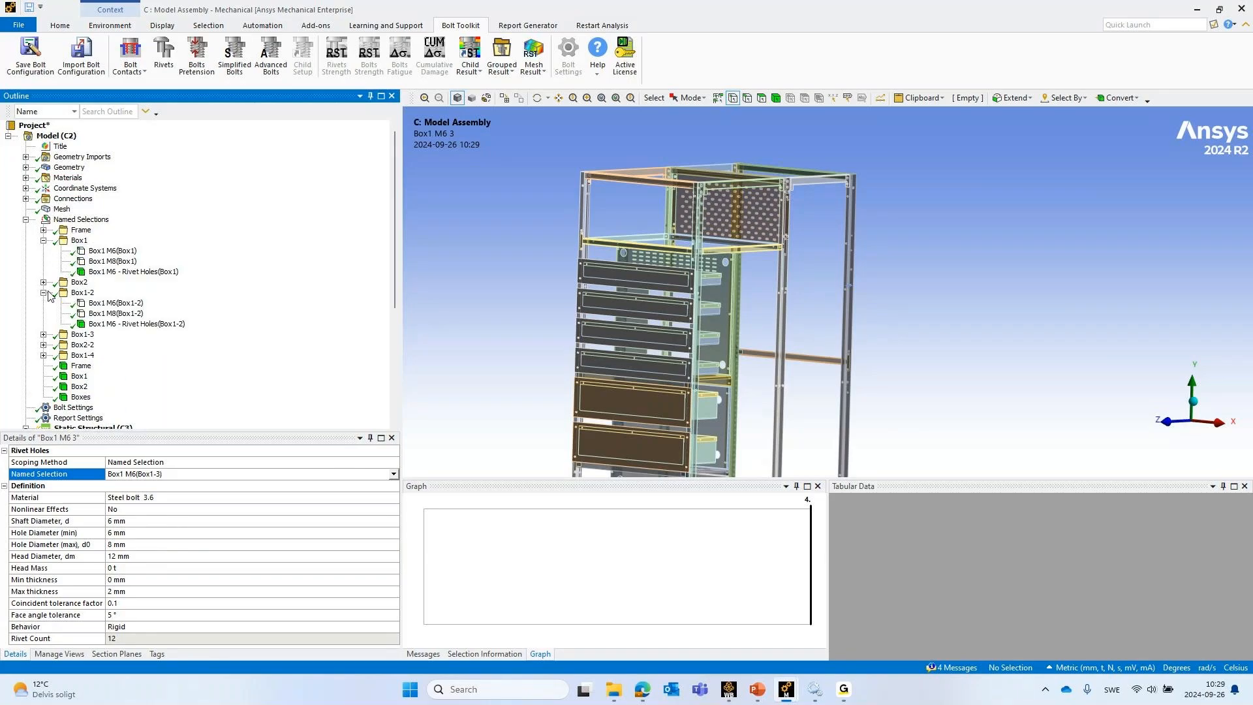
left_click(44, 335)
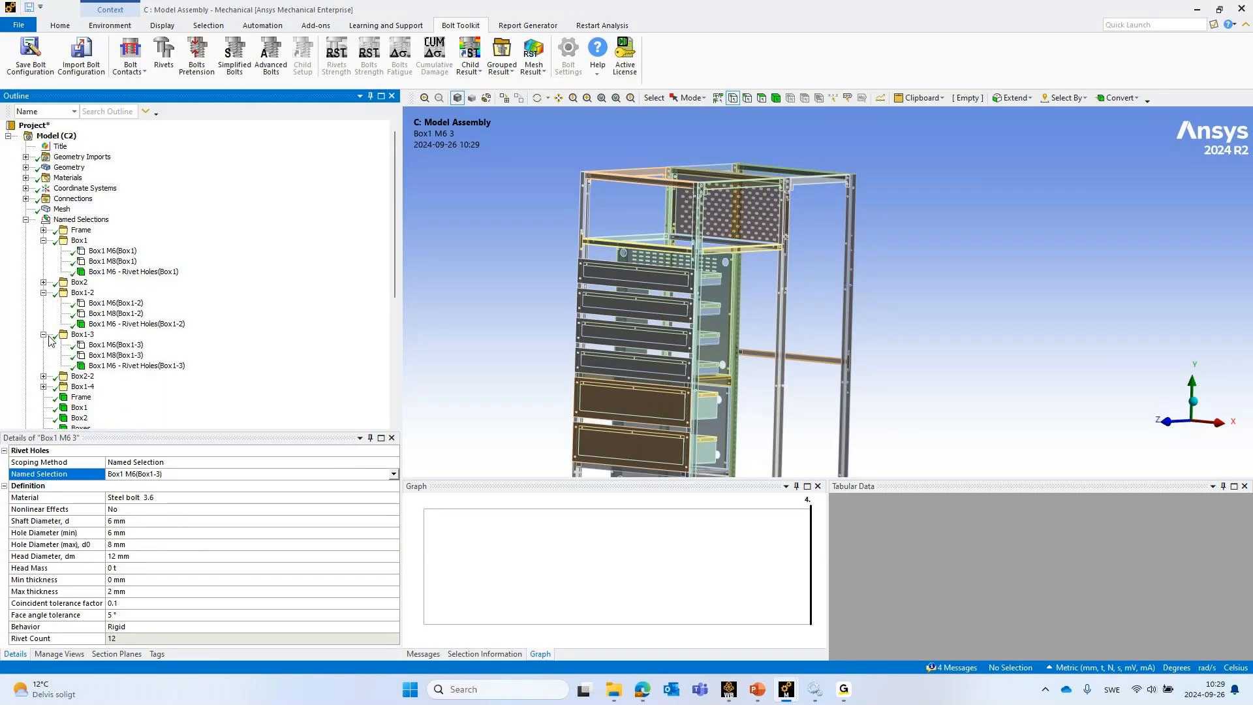
left_click(45, 387)
scroll(151, 281, "down", 5)
scroll(129, 391, "down", 2)
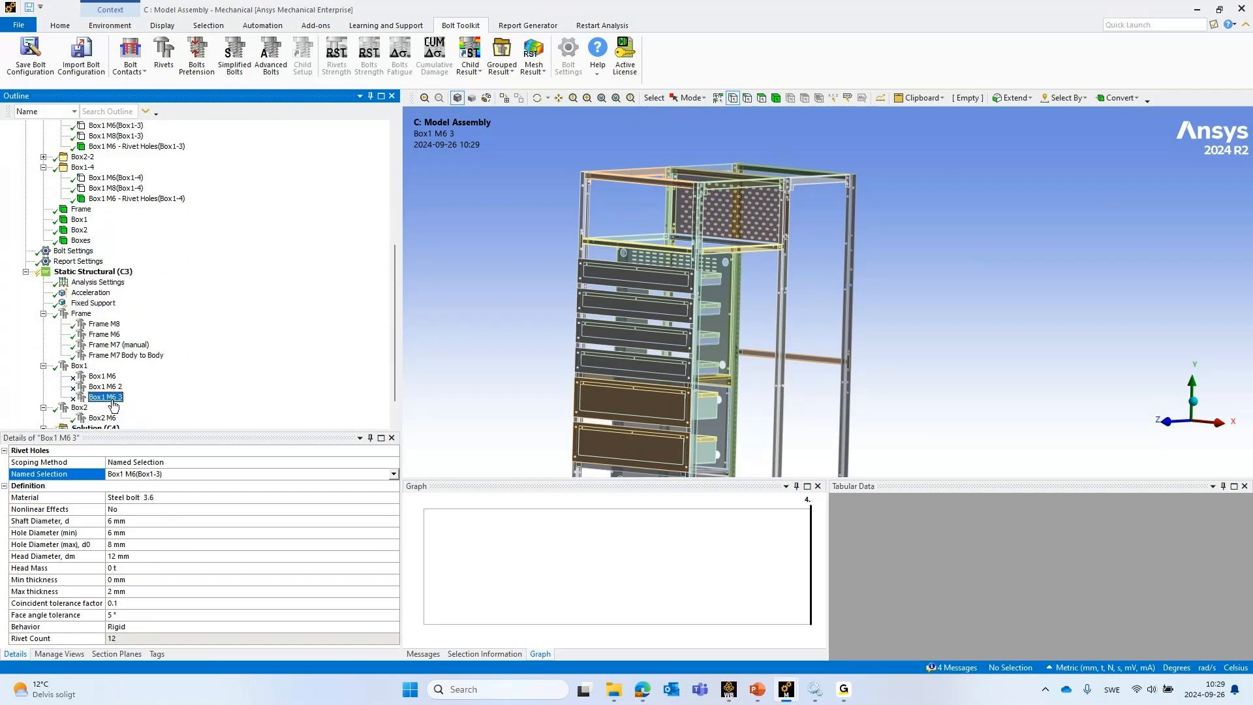
Duplicate the third Box1 M6 rivet object and scope the new copy to the named selection Box1 M6(Box1-4)
right_click(111, 402)
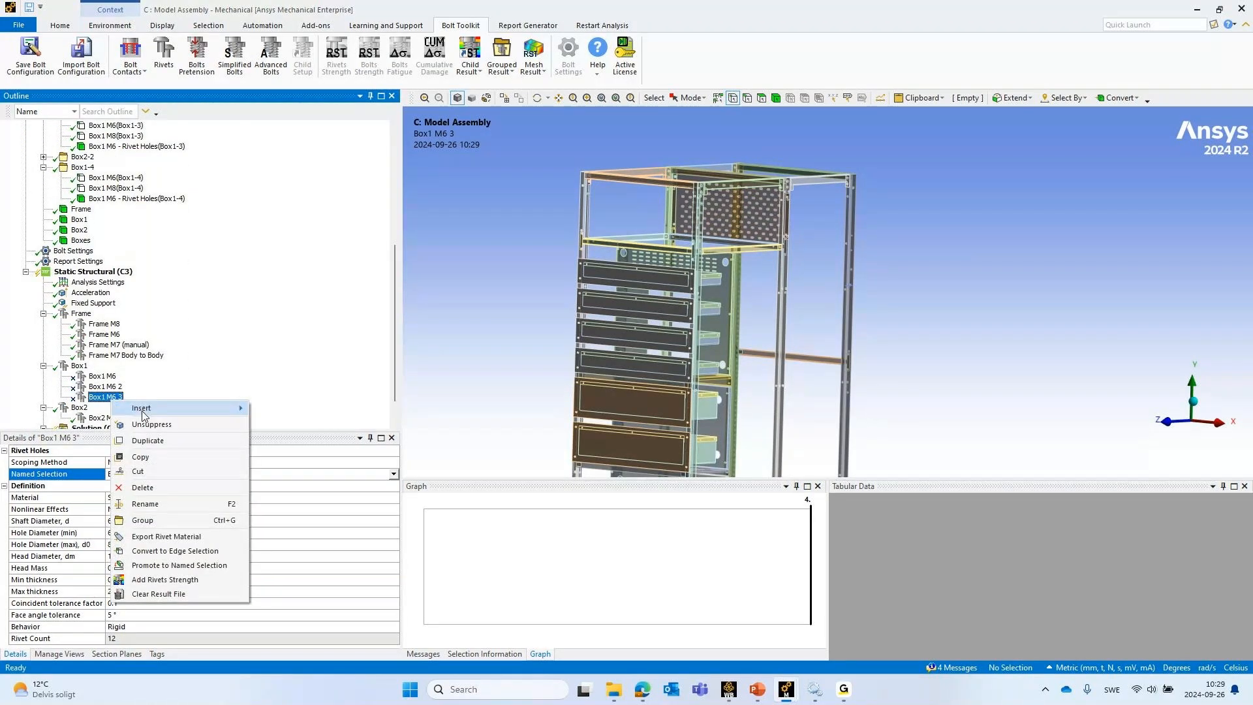
left_click(148, 441)
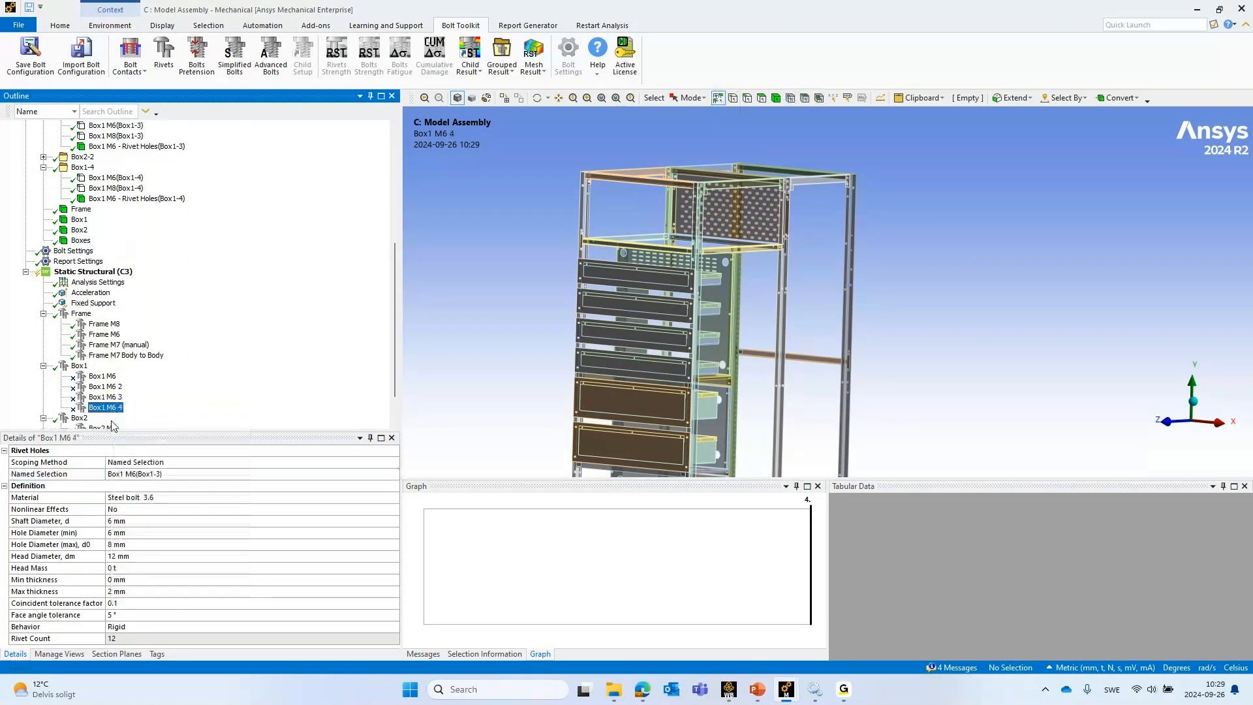
left_click(153, 474)
type("Bo")
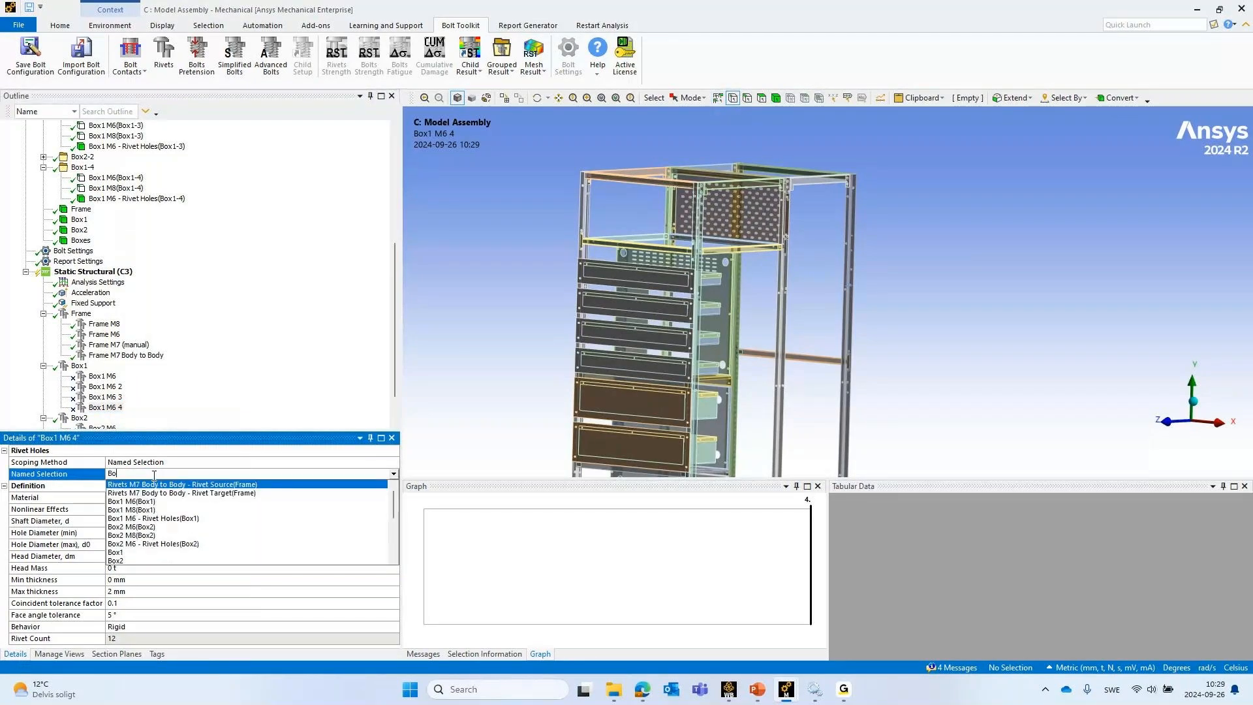
type("x")
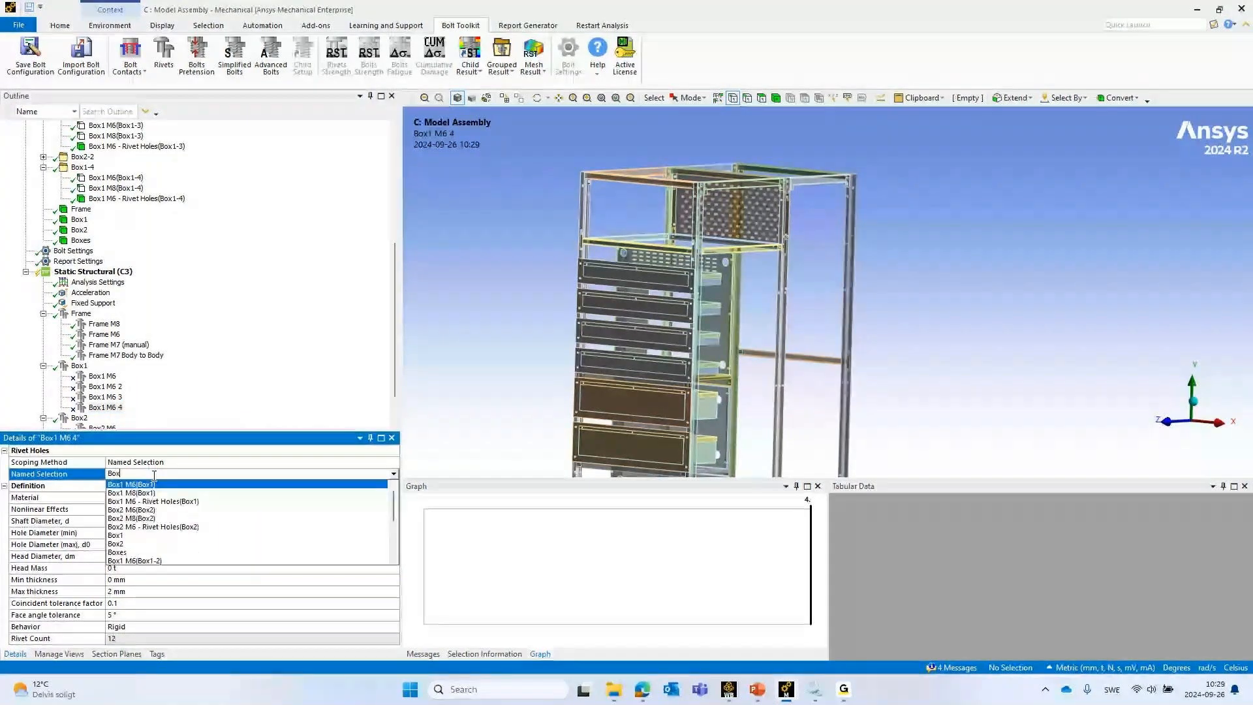
type("1 M6")
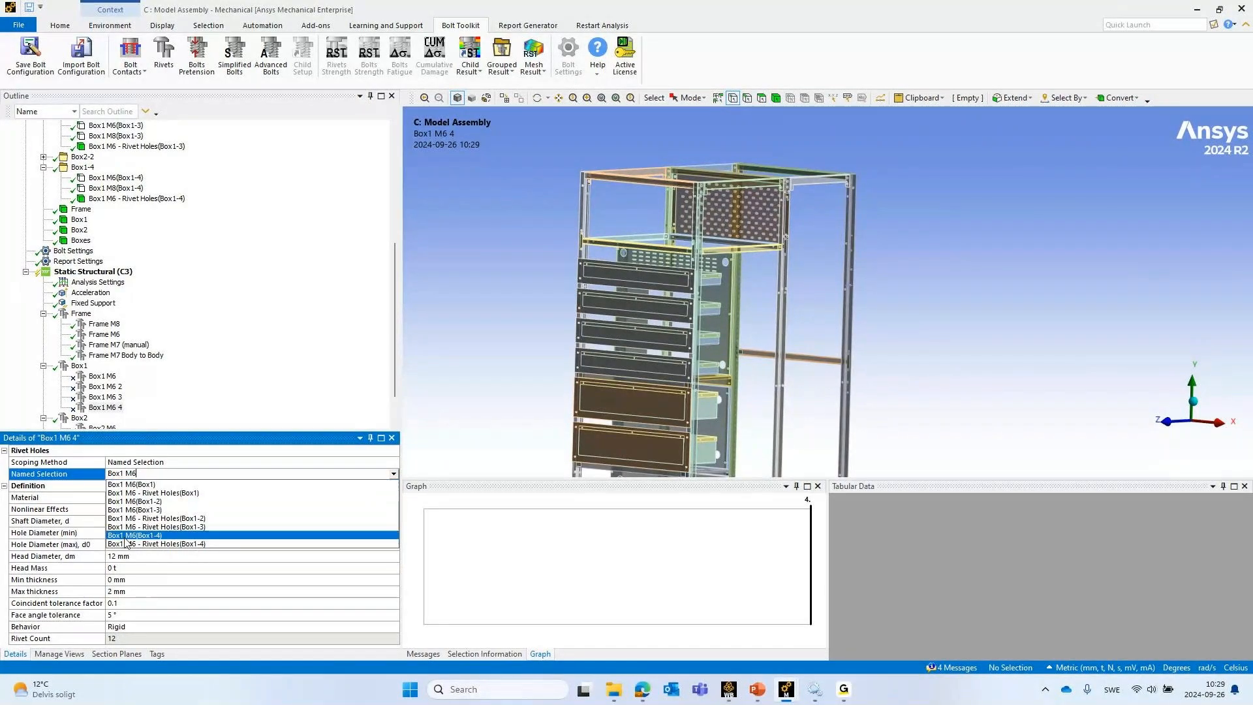
Unsuppress all four M6 rivet objects in the Box1 group together
left_click(102, 376)
left_click(108, 407, "shift")
right_click(109, 409)
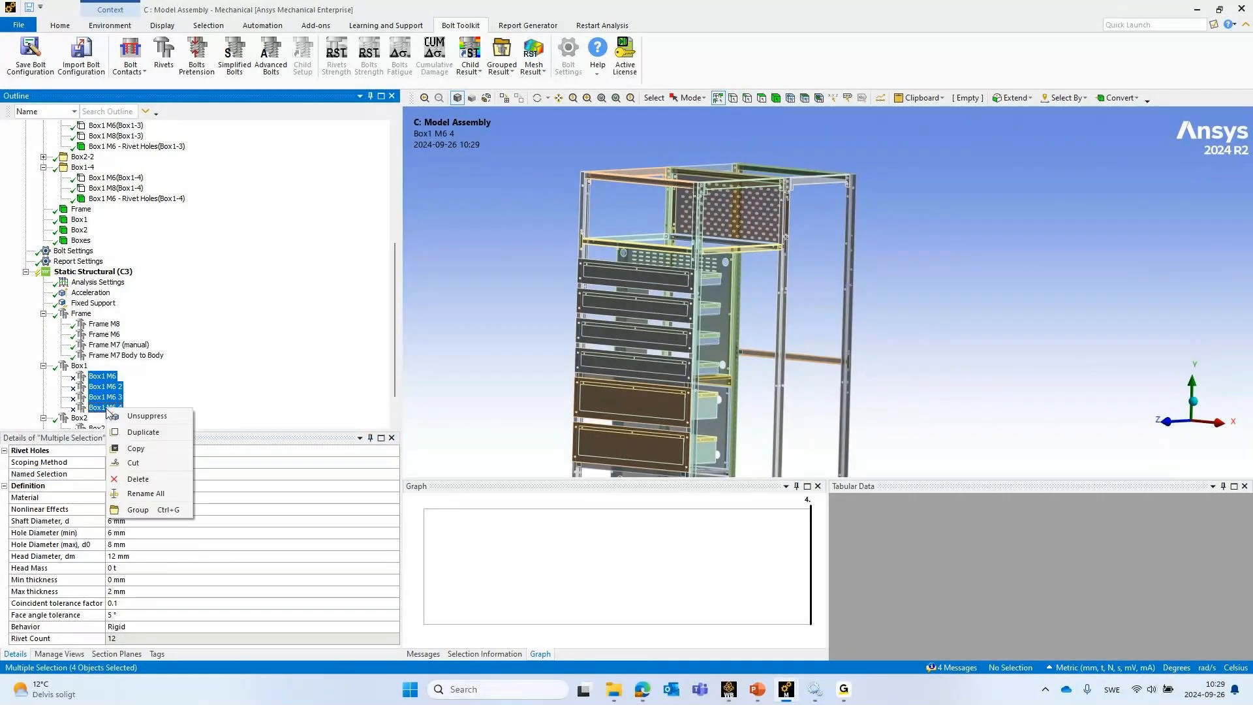
left_click(114, 416)
Check the Box1 group's rivet count and the rivet locations on the four boxes
left_click(79, 366)
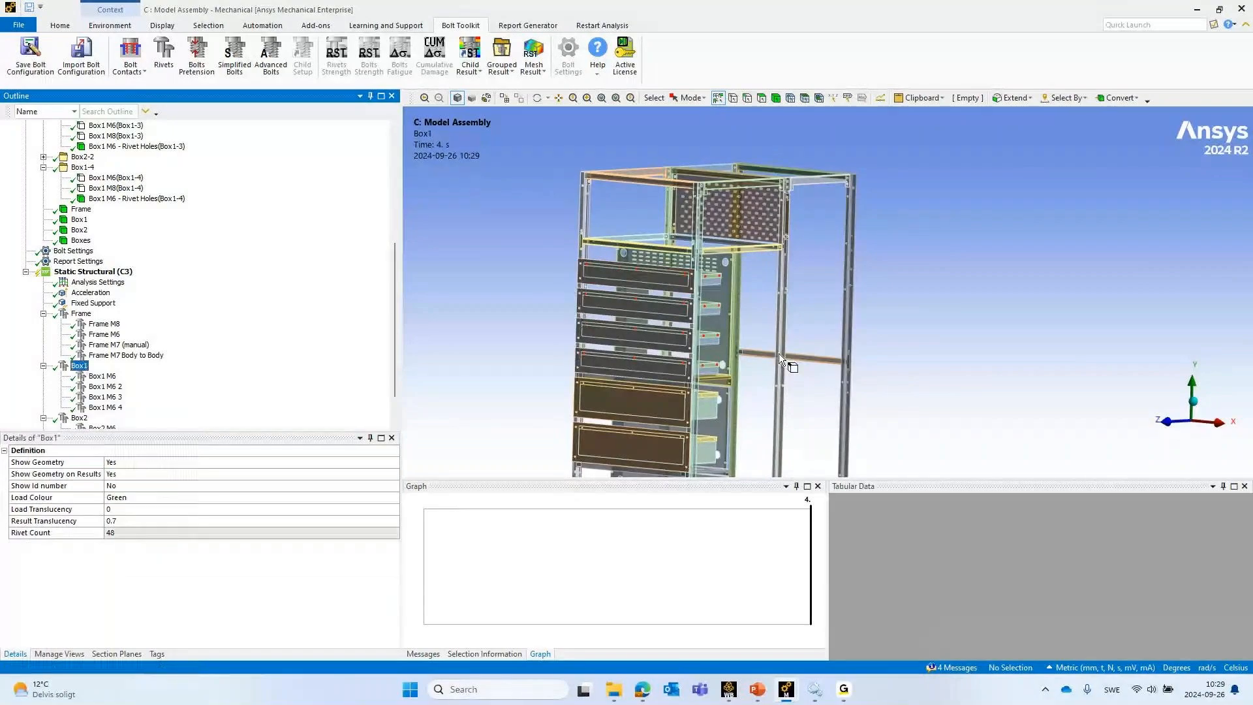
middle_click_drag(829, 328, 823, 299, "ctrl")
left_click(79, 369)
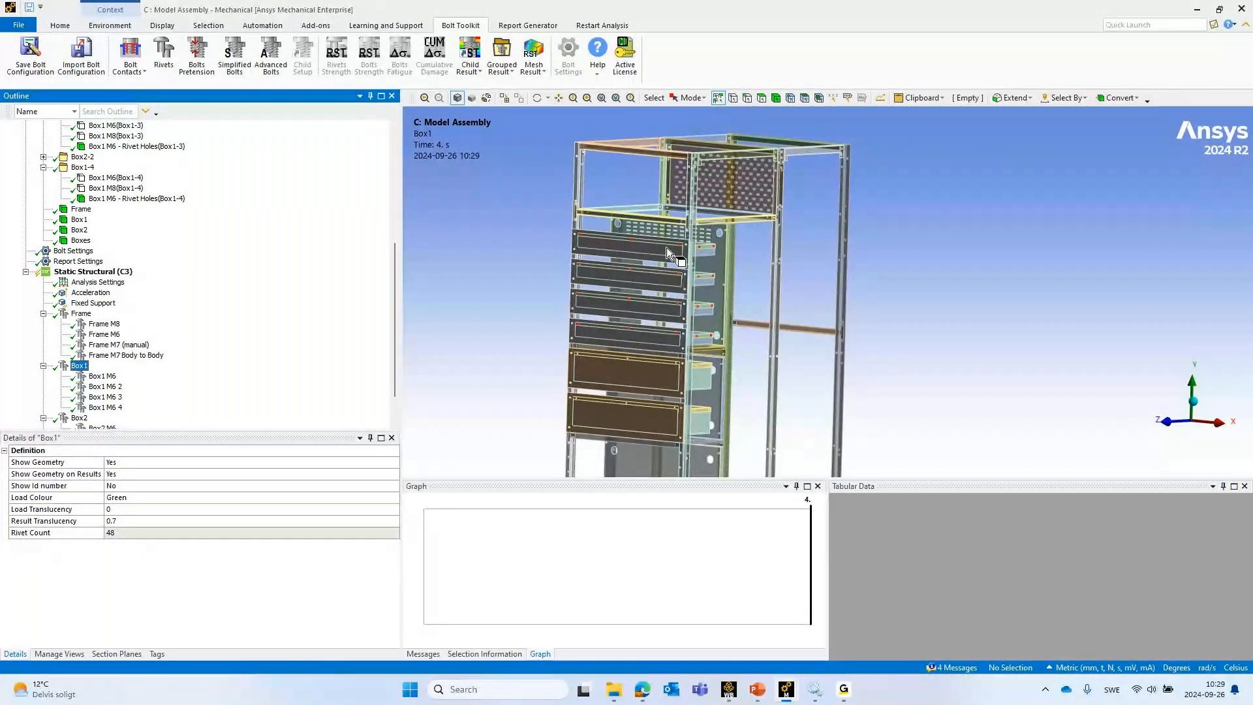
Display the model shaded without edge lines and inspect the Box1 rivet locations
middle_click_drag(667, 248, 644, 266)
left_click(472, 97)
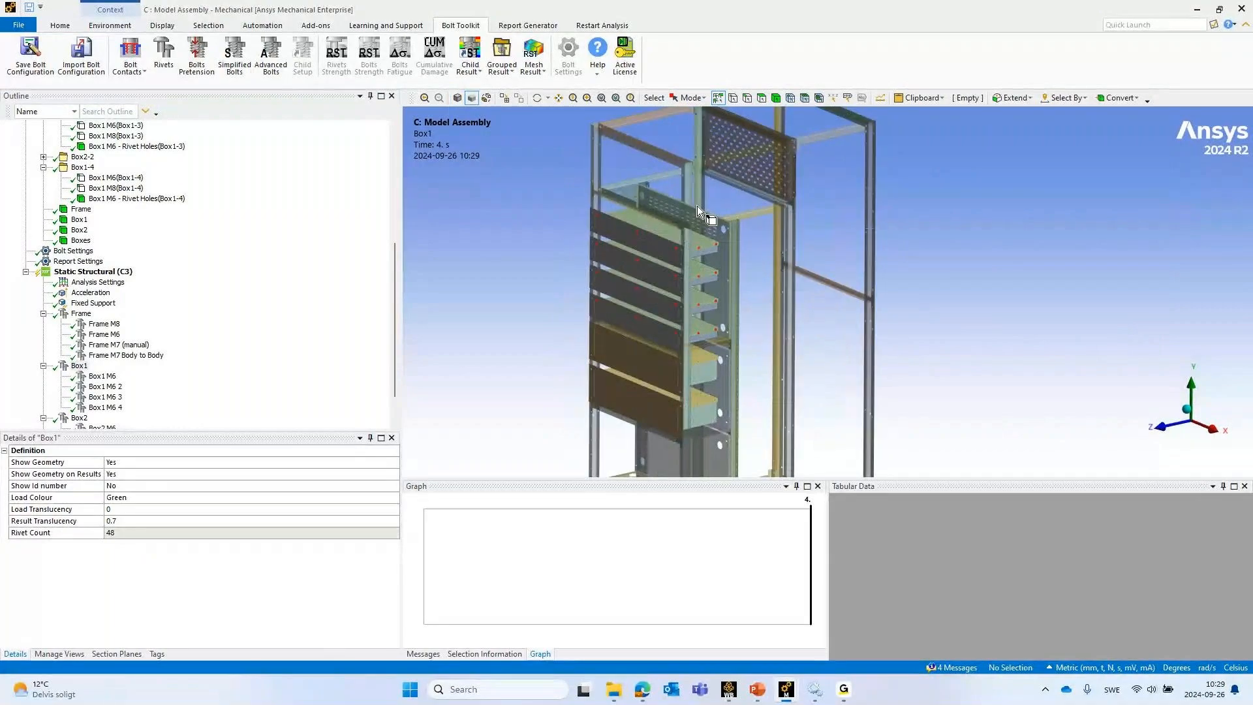
middle_click_drag(697, 205, 688, 285)
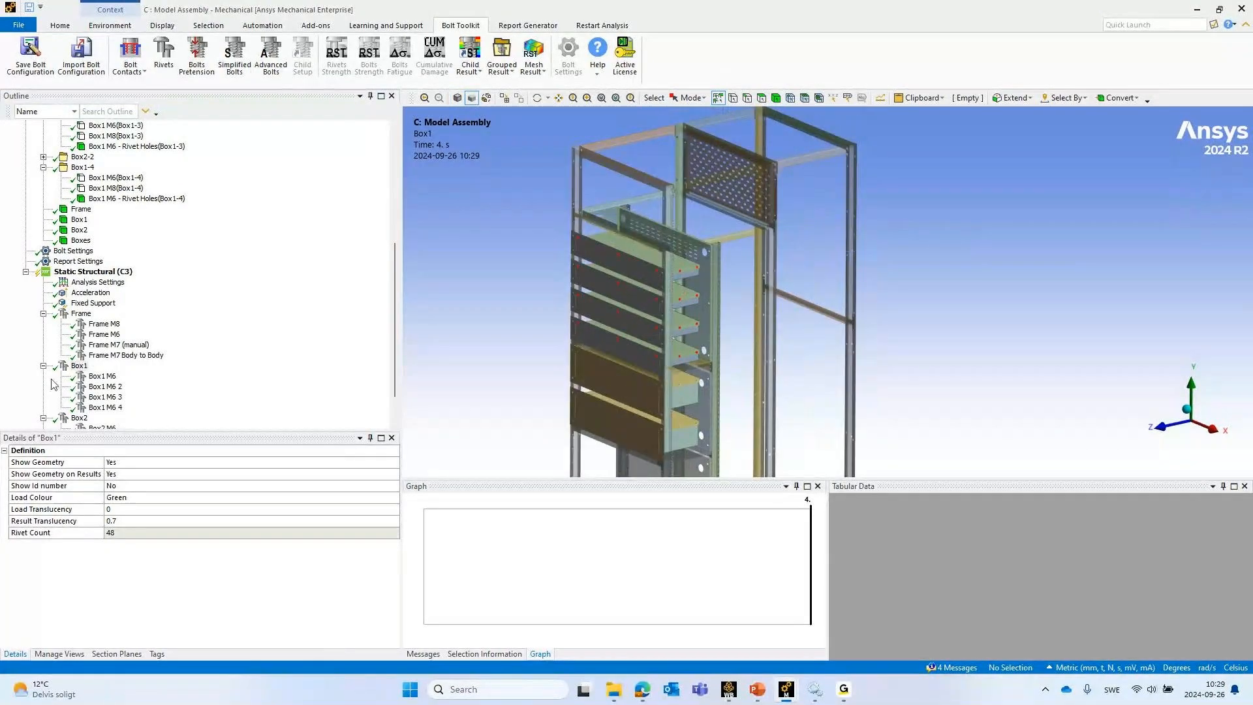
Suppress the Box2 M6 rivet object in the Box2 group
left_click(77, 420)
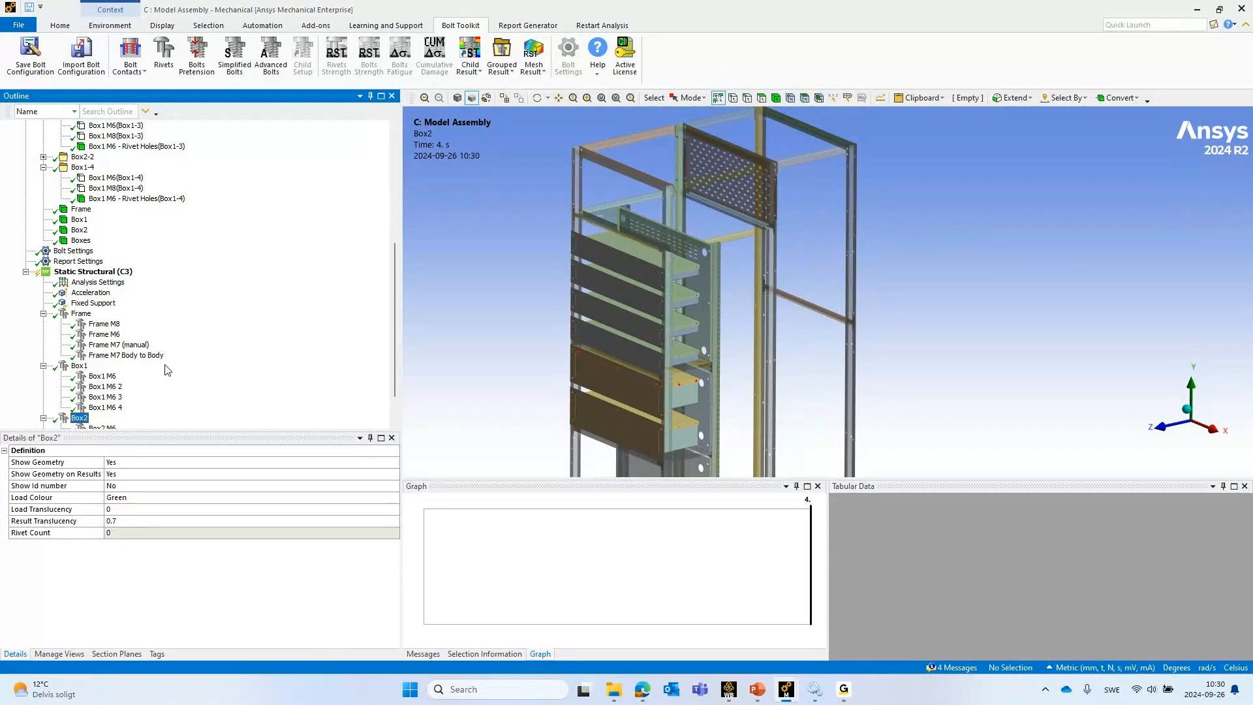
scroll(119, 382, "down", 1)
left_click(102, 386)
right_click(105, 385)
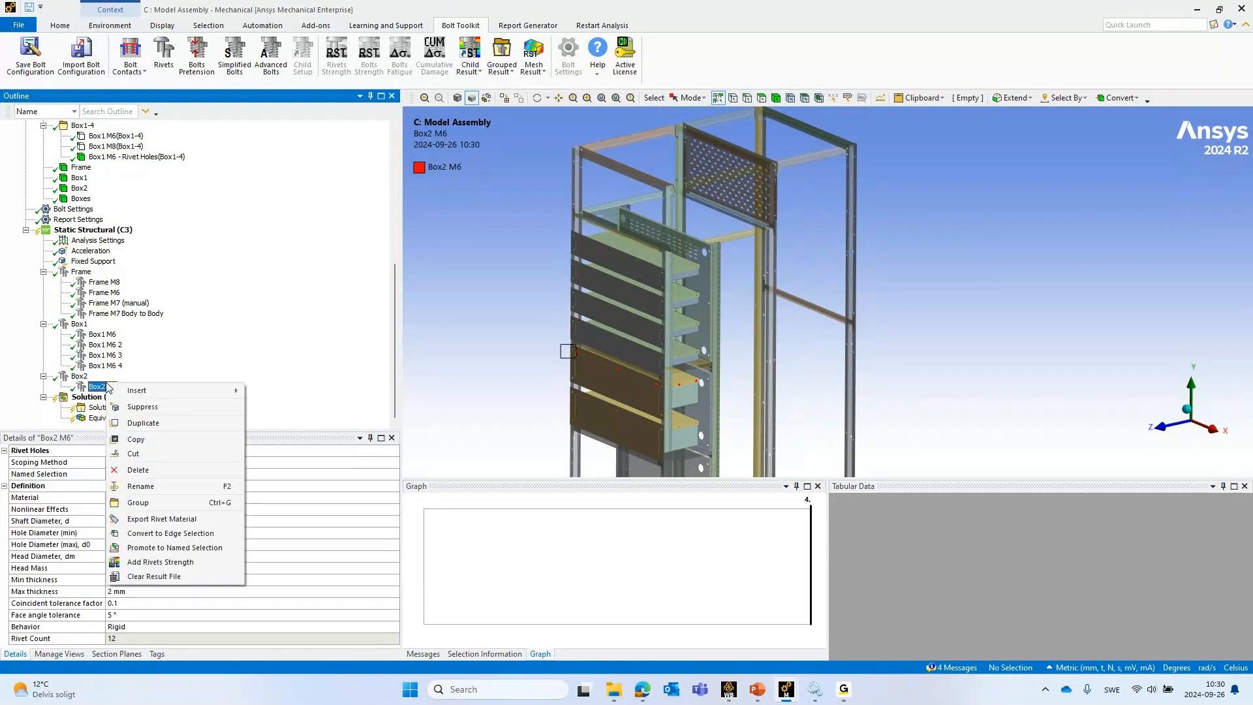
left_click(141, 411)
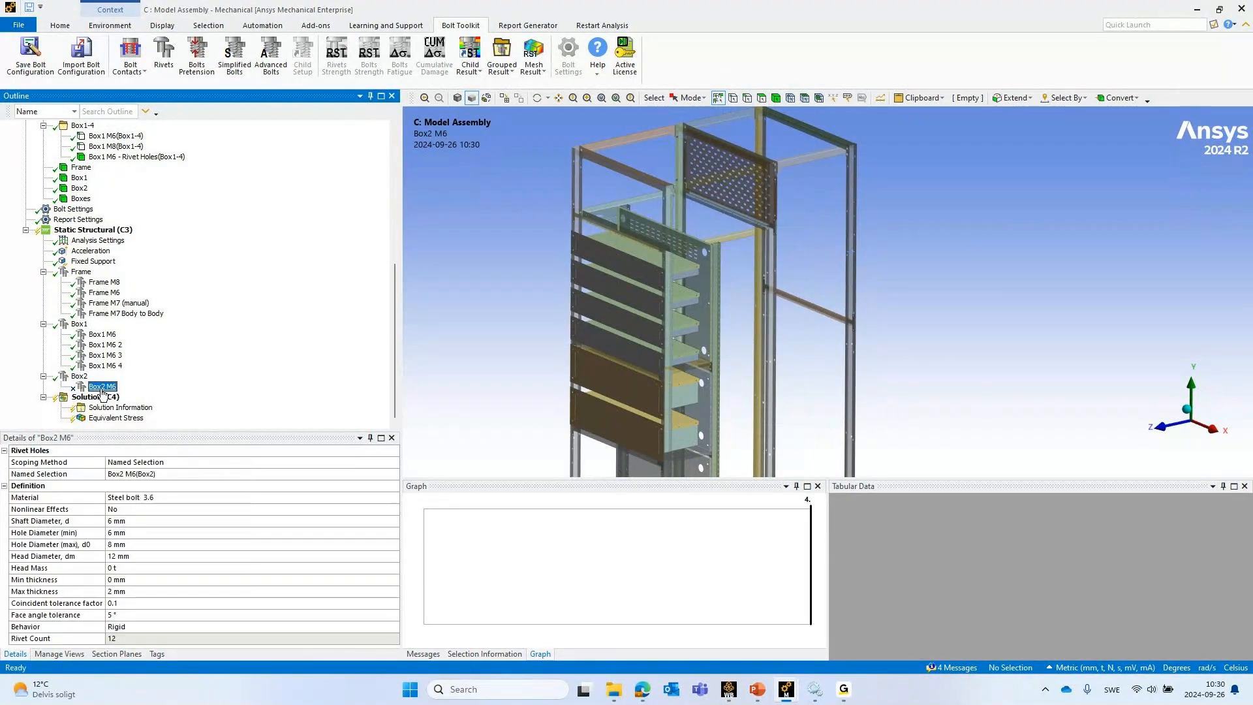
Duplicate the Box2 M6 rivet object and scope the copy to the named selection Box2 M6(Box2-2)
right_click(103, 387)
left_click(124, 429)
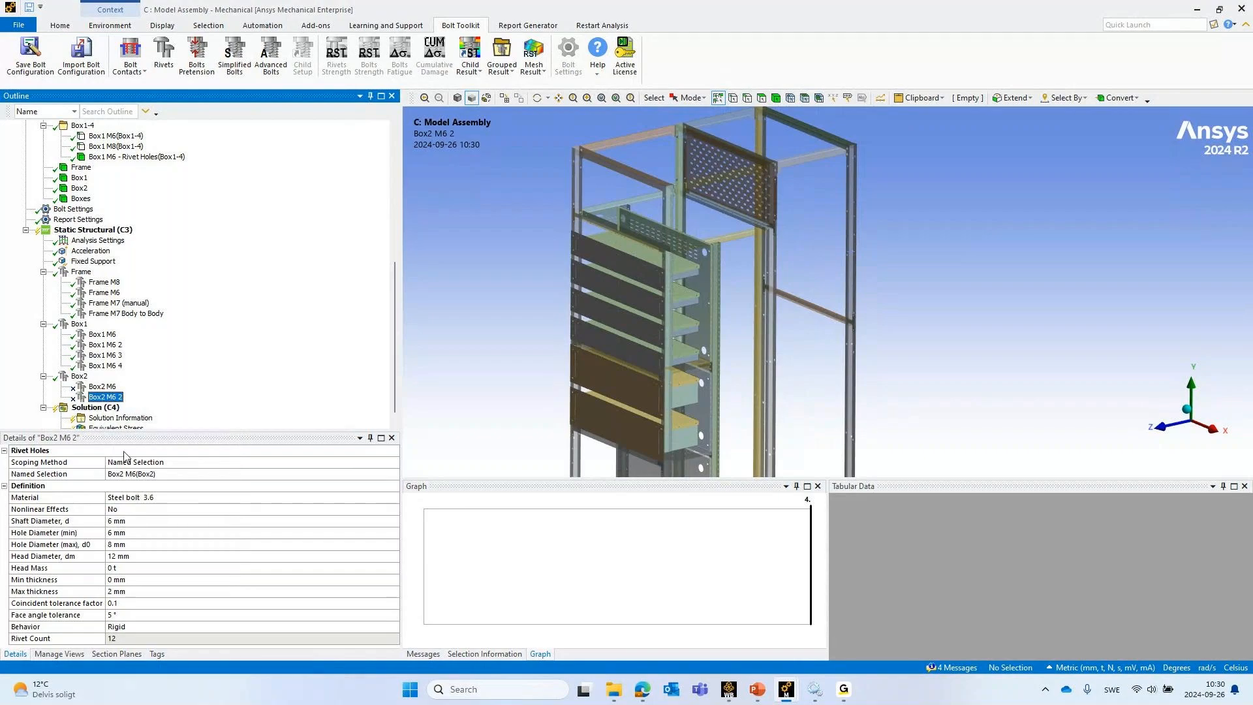
left_click(141, 473)
type("Box2")
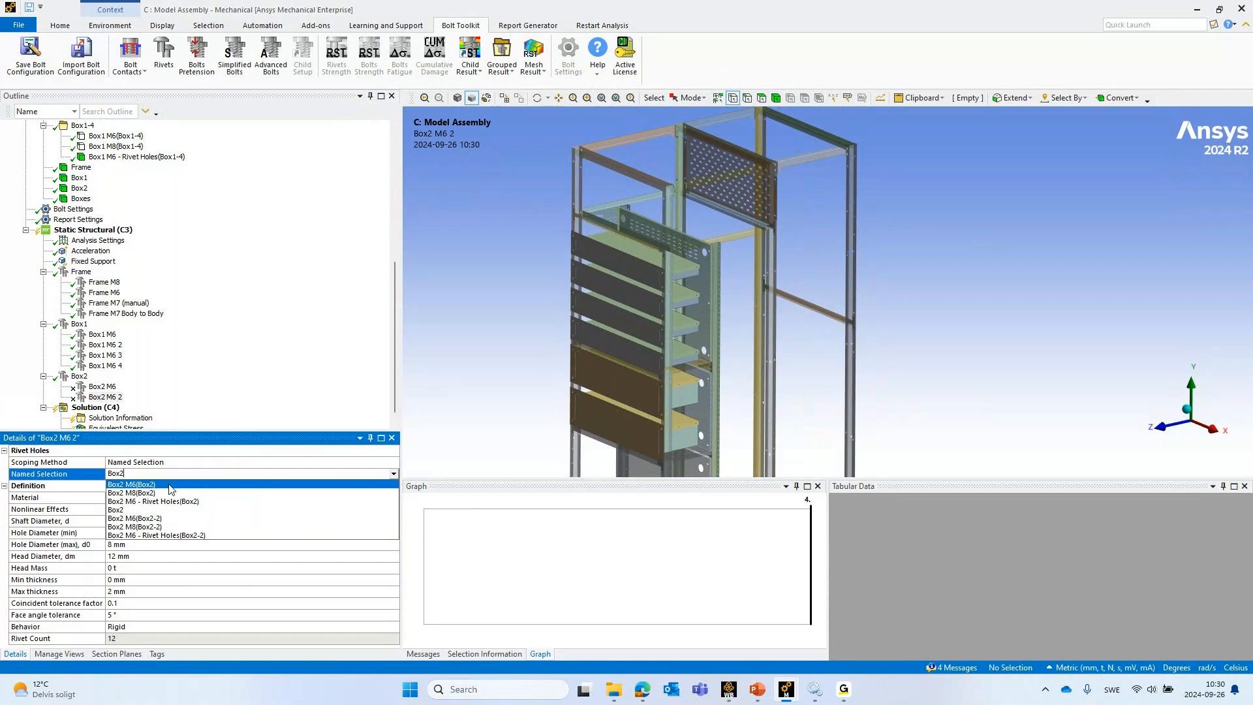
type(" M6")
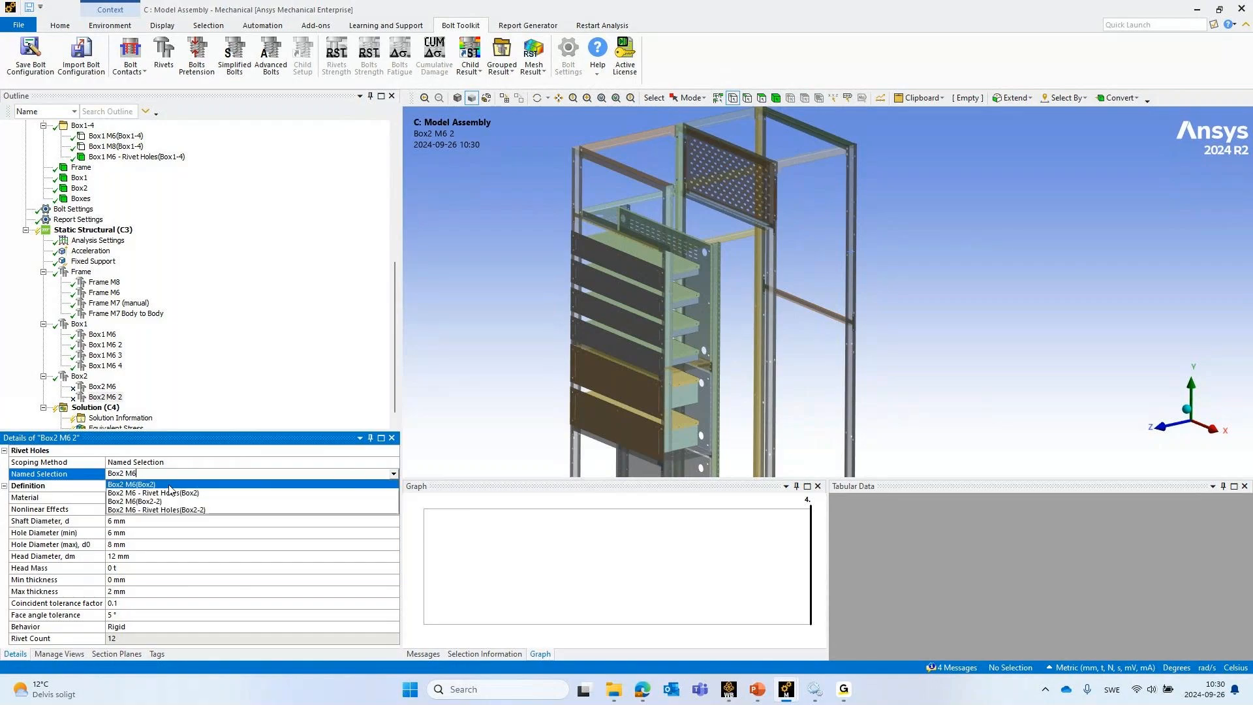
left_click(183, 502)
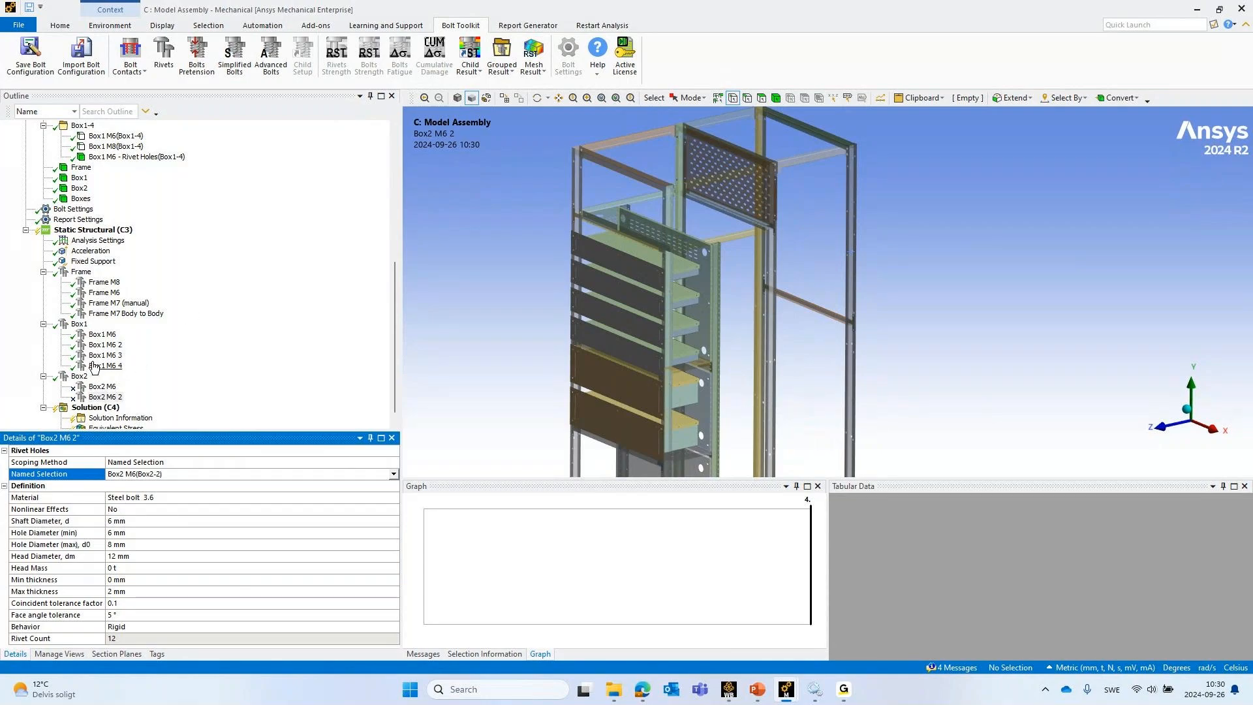
Unsuppress both M6 rivet objects in the Box2 group together
left_click(99, 386)
left_click(98, 397, "ctrl")
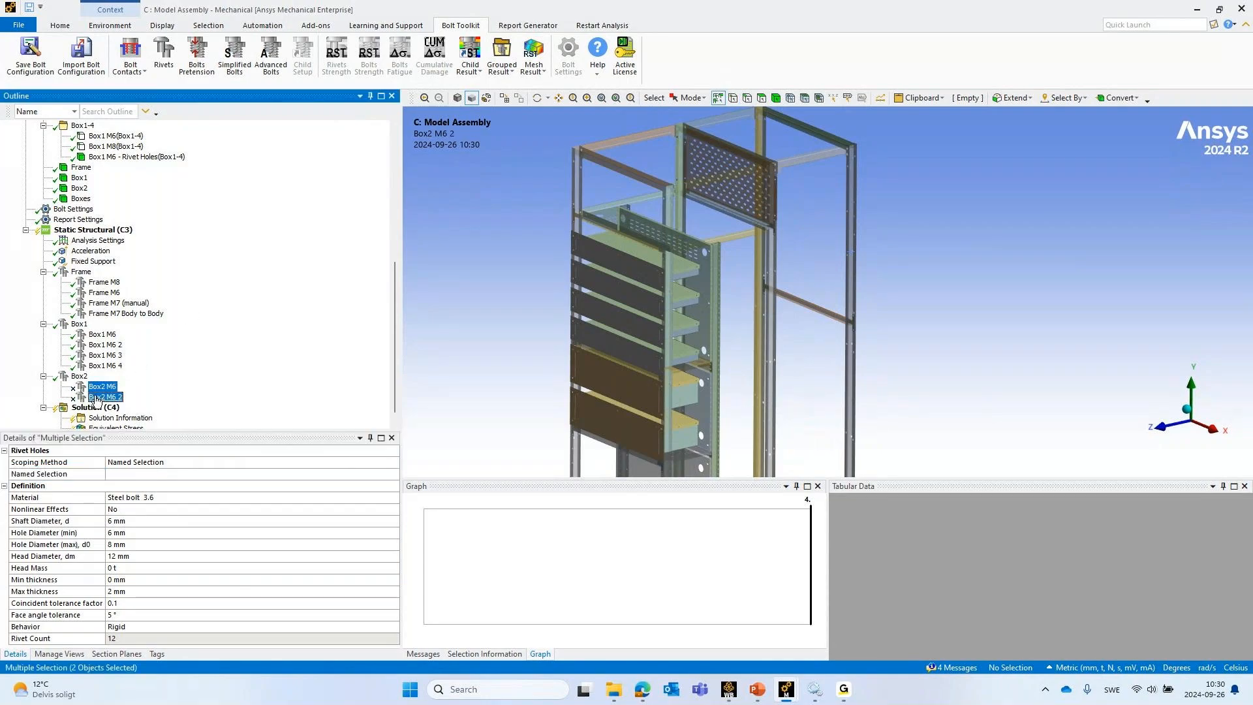
right_click(97, 399)
left_click(121, 403)
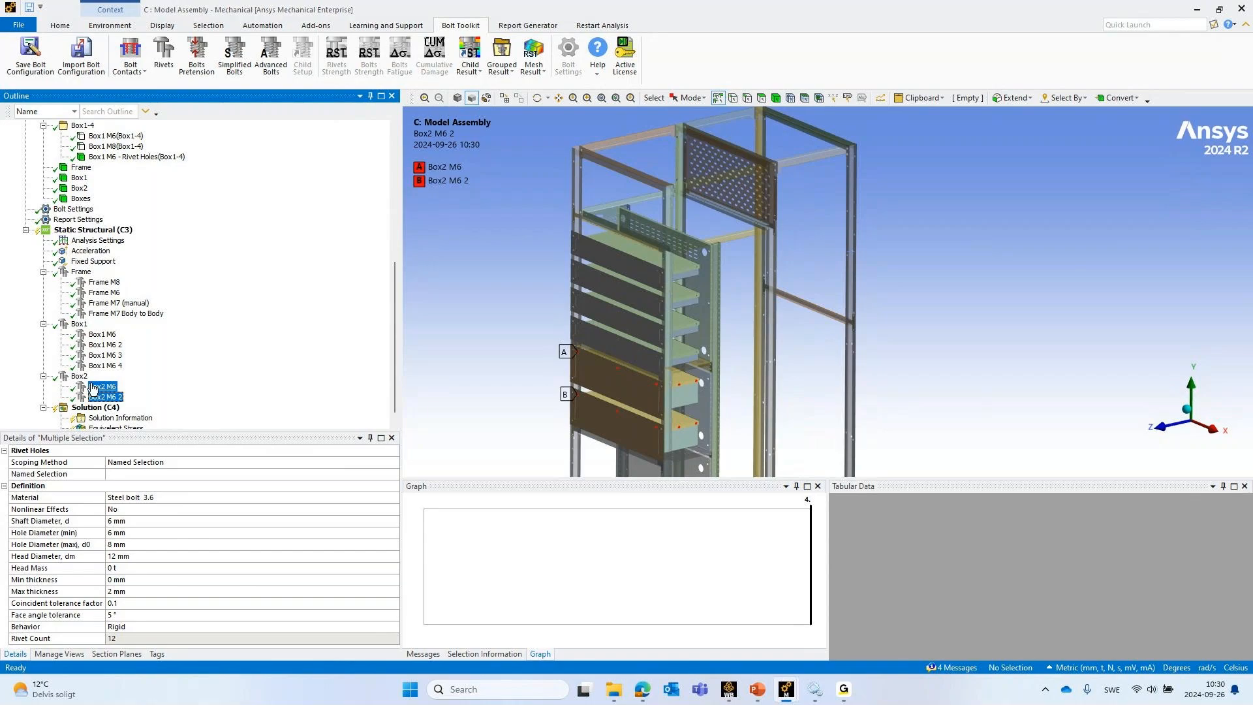
Review the Static Structural loads, rivets, solution details and analysis settings across the assembly
left_click(94, 231)
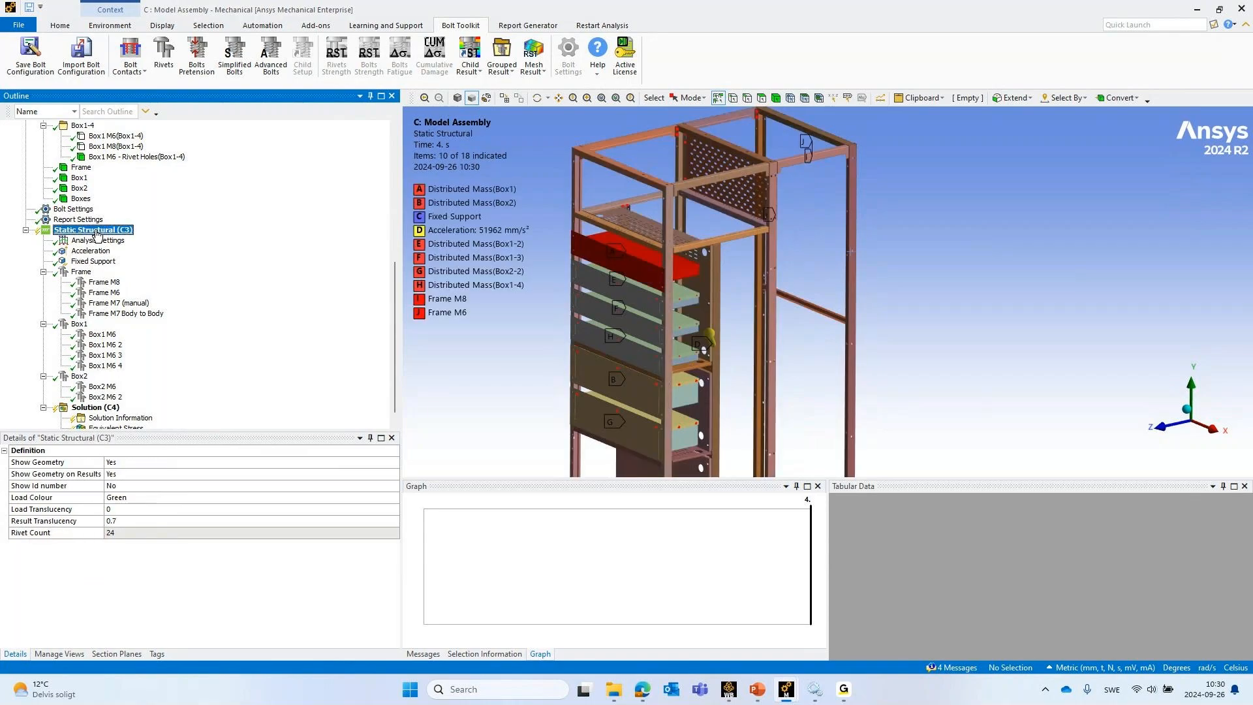
middle_click_drag(898, 283, 955, 223, "ctrl")
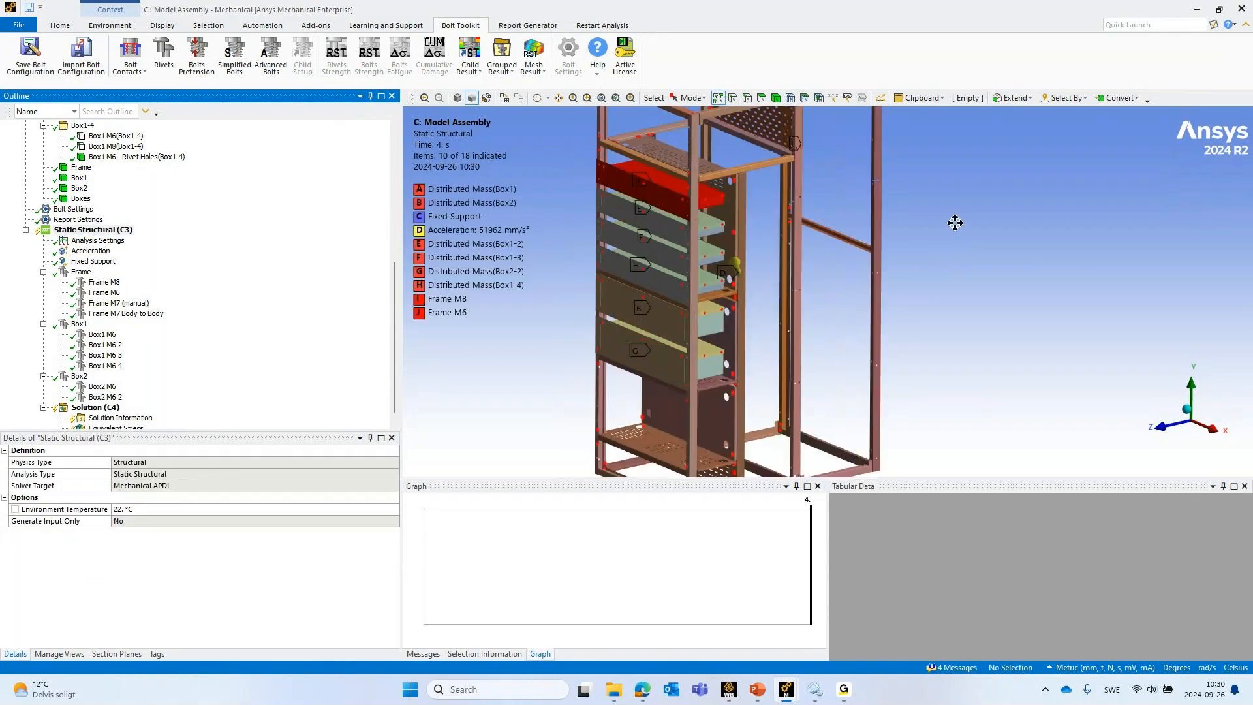
scroll(841, 272, "up", 2)
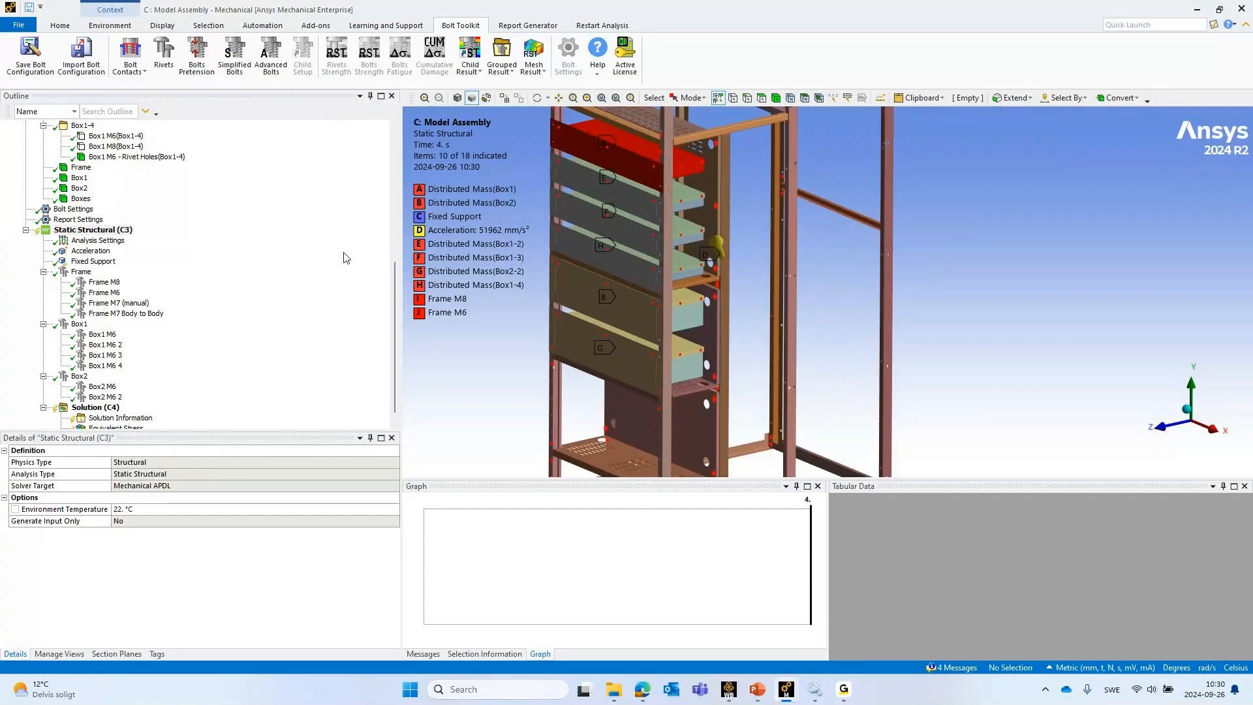
scroll(107, 331, "down", 1)
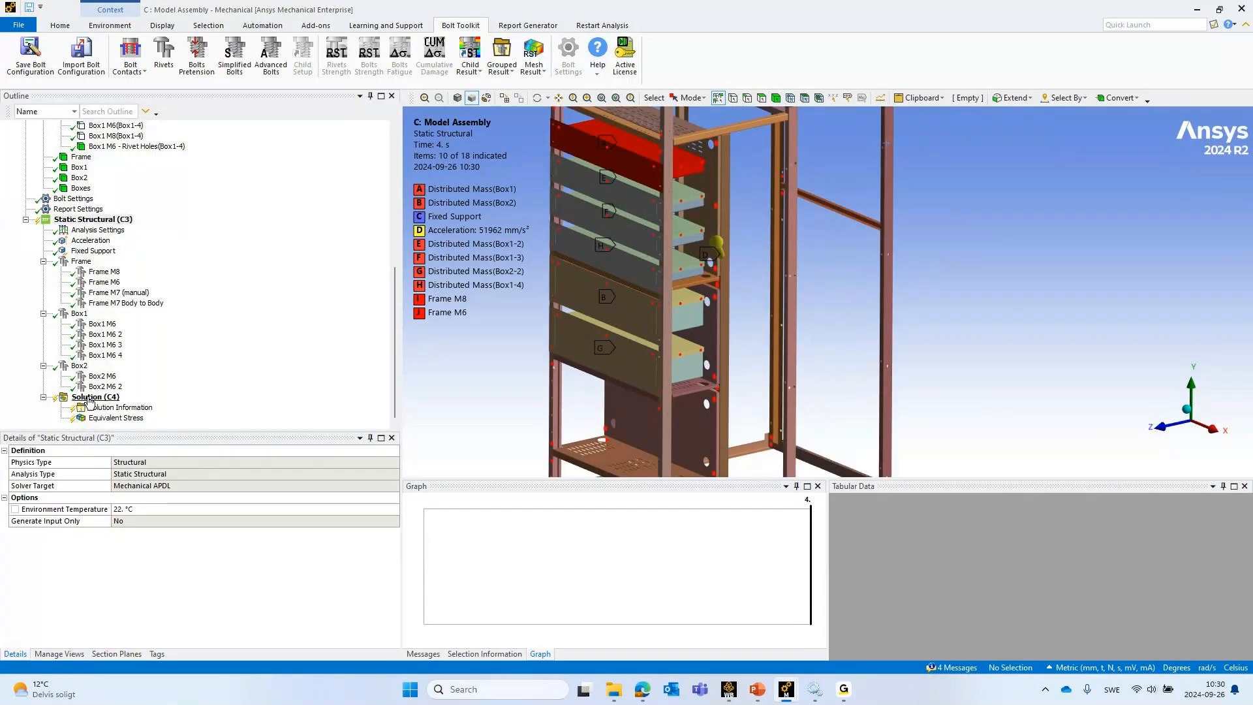
left_click(94, 398)
left_click(93, 241)
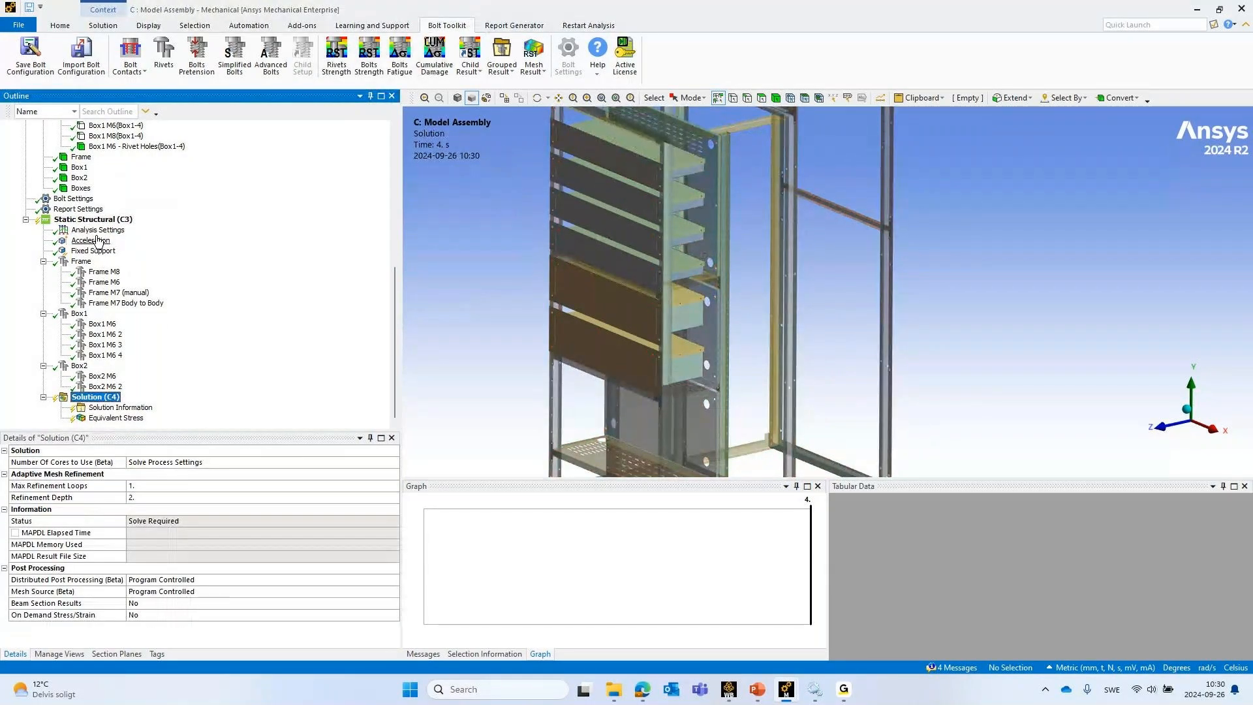
left_click(98, 230)
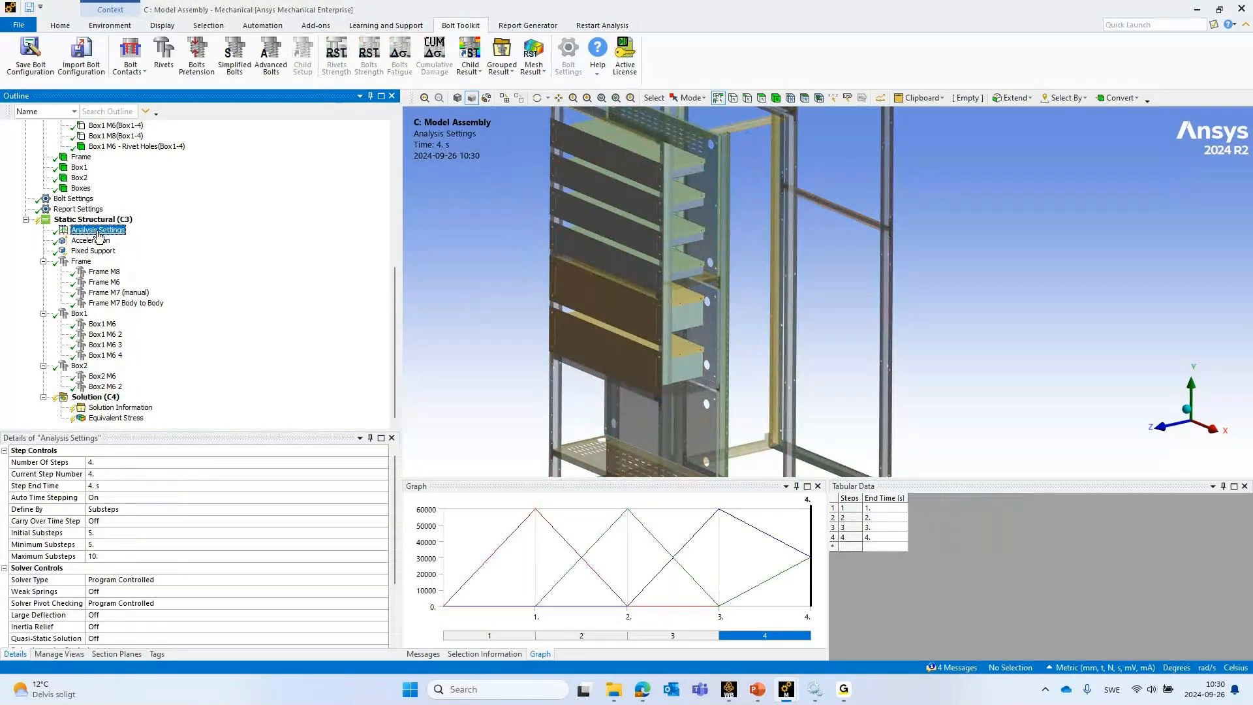
Collapse the Frame, Box1 and Box2 rivet groups in the outline and add rivets strength results for the Frame group
left_click(103, 400)
left_click(43, 261)
left_click(43, 313)
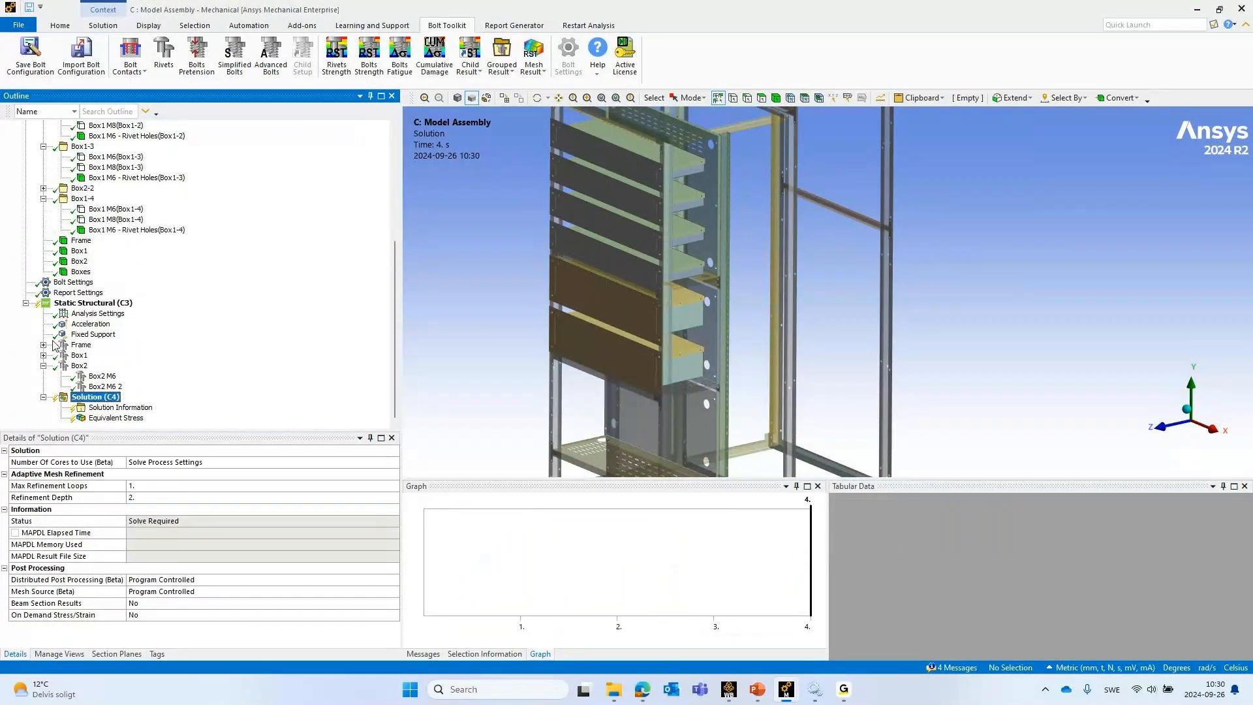
left_click(43, 365)
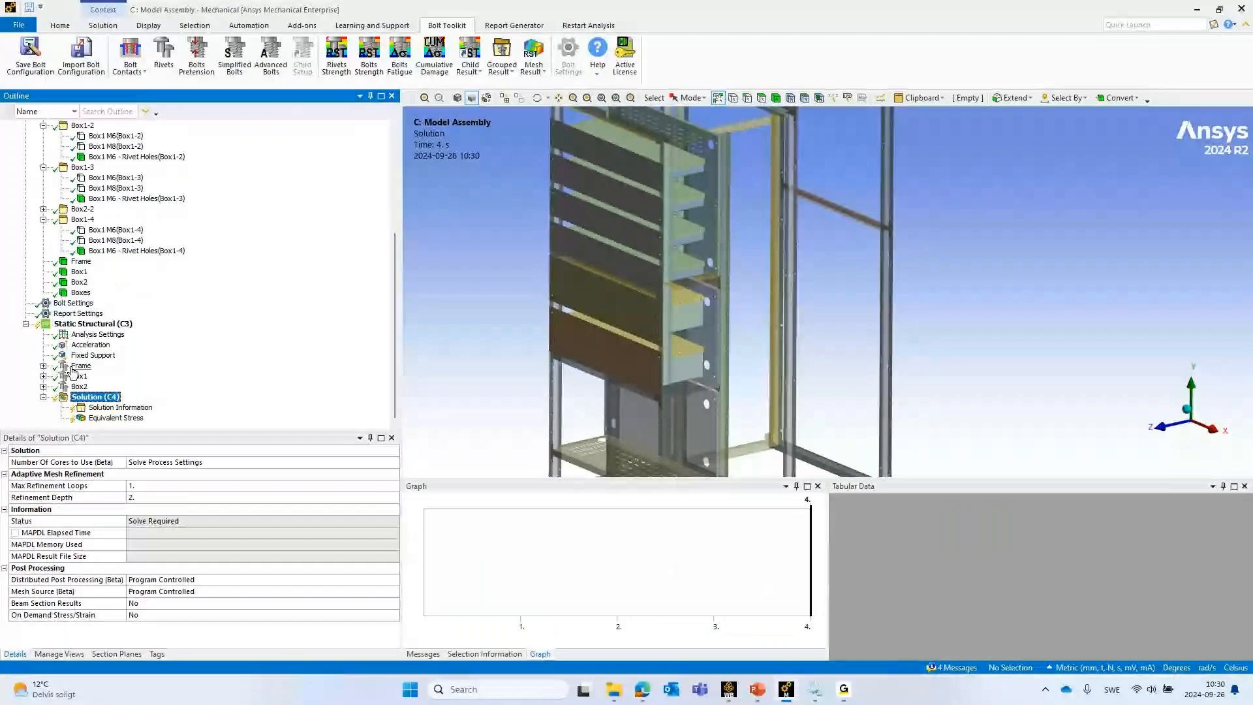
right_click(70, 368)
left_click(144, 544)
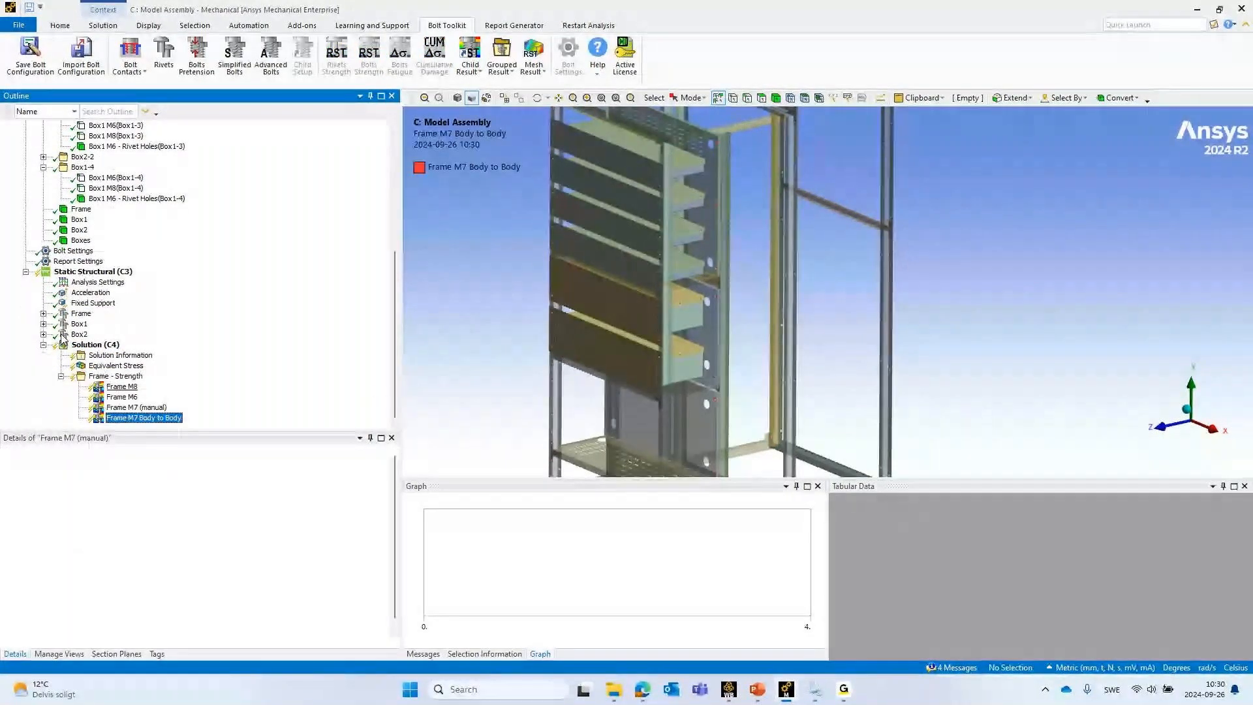
Add rivets strength results for the Box1 and Box2 rivet groups
left_click(79, 324)
right_click(78, 325)
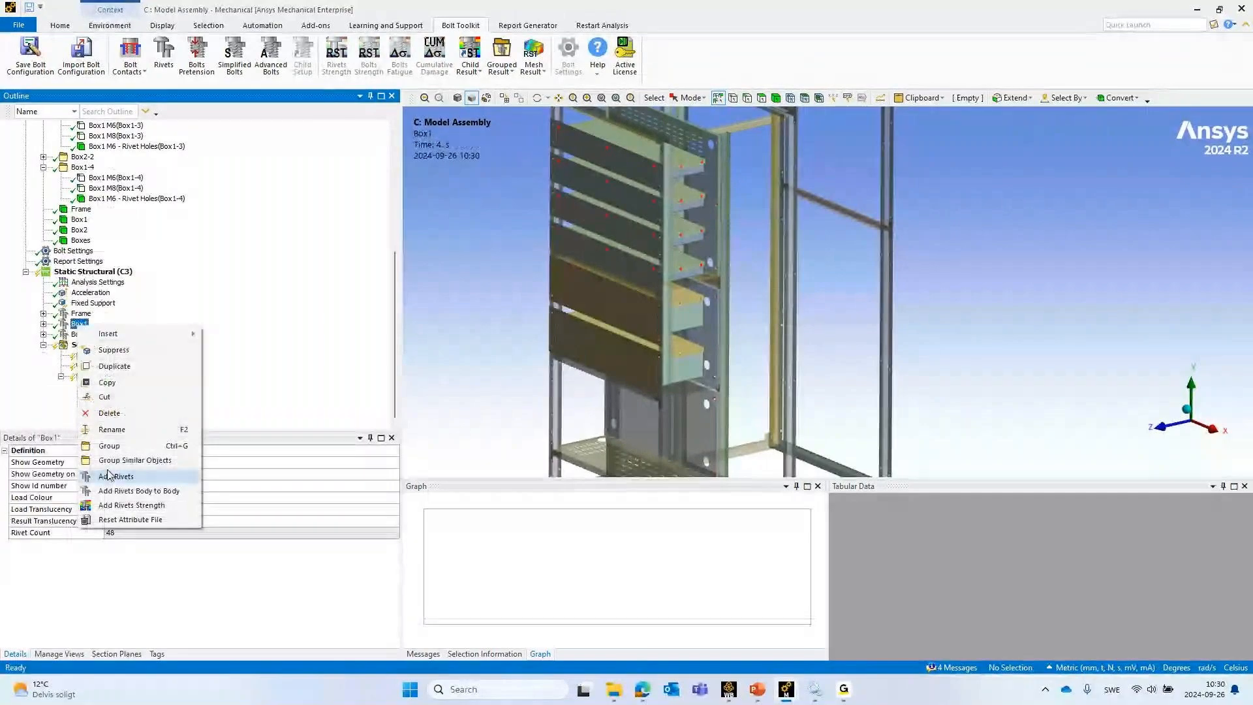
left_click(113, 505)
left_click(79, 282)
right_click(78, 285)
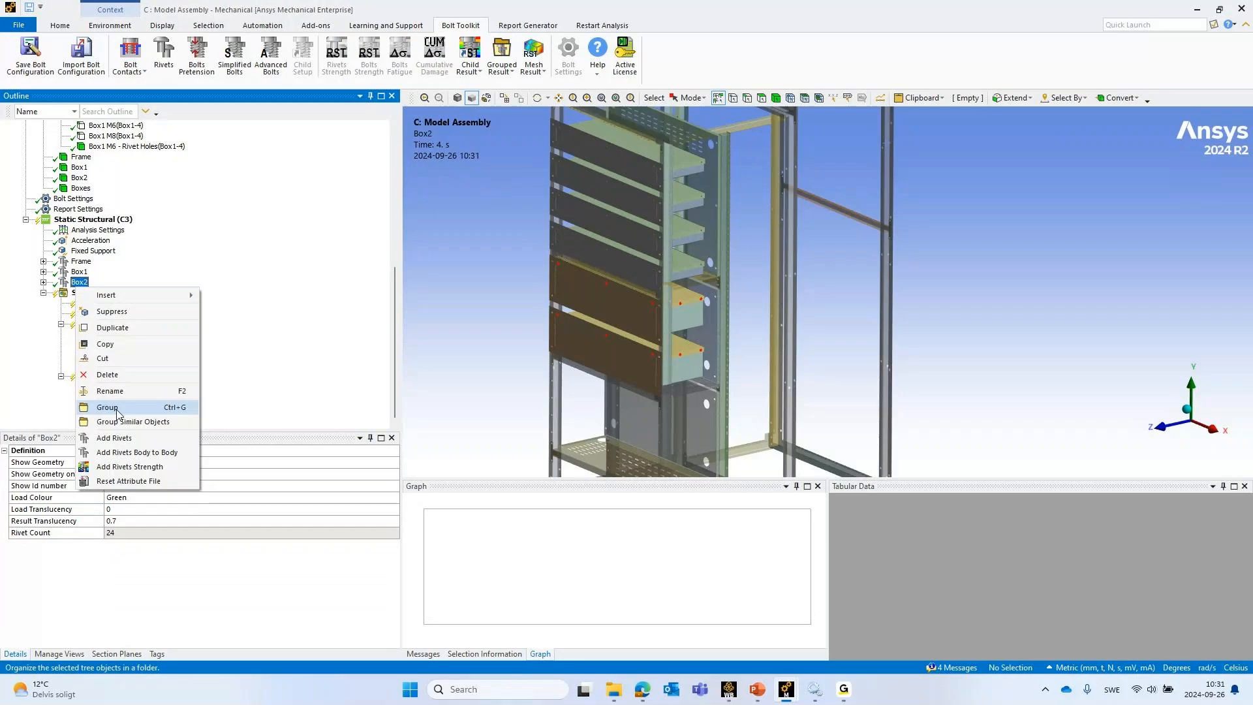
left_click(130, 467)
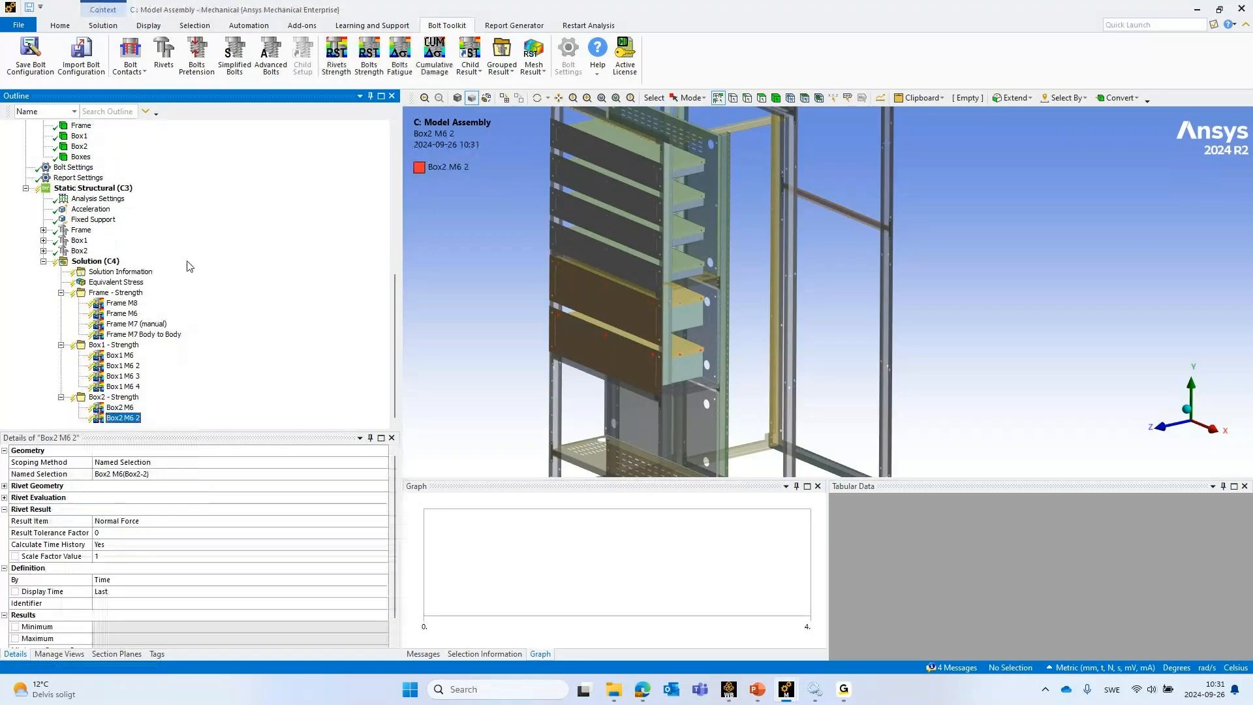
Ungroup the Box1 and Box2 strength results and move them all into the Frame - Strength group
left_click(116, 398, "ctrl")
right_click(117, 404)
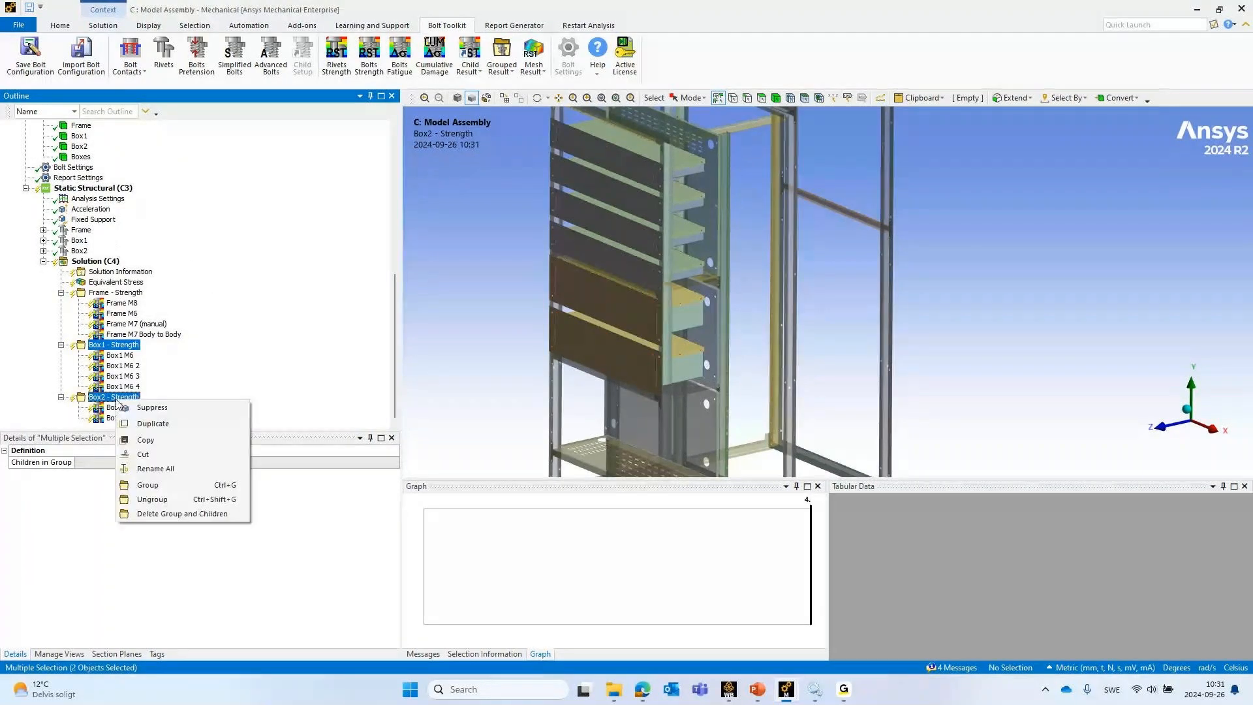
left_click(157, 499)
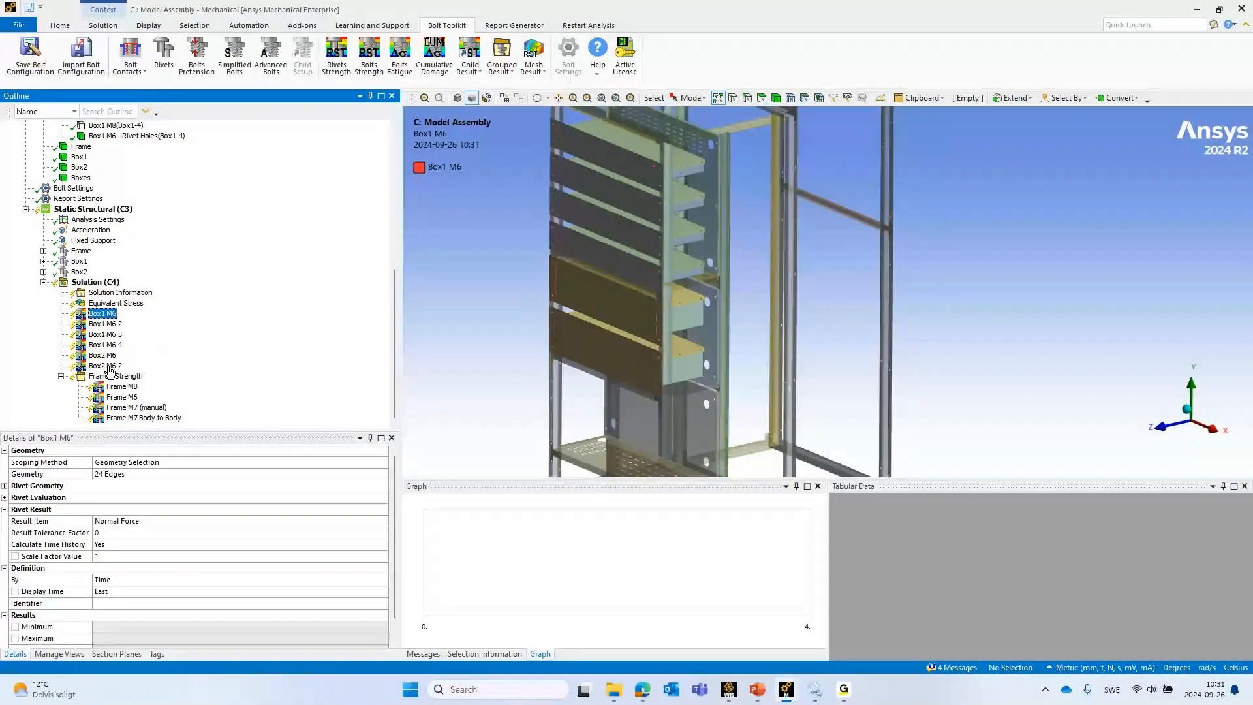
mouse_move(109, 367)
left_mouse_down("shift")
mouse_move(103, 336)
mouse_move(112, 377)
left_mouse_up("shift")
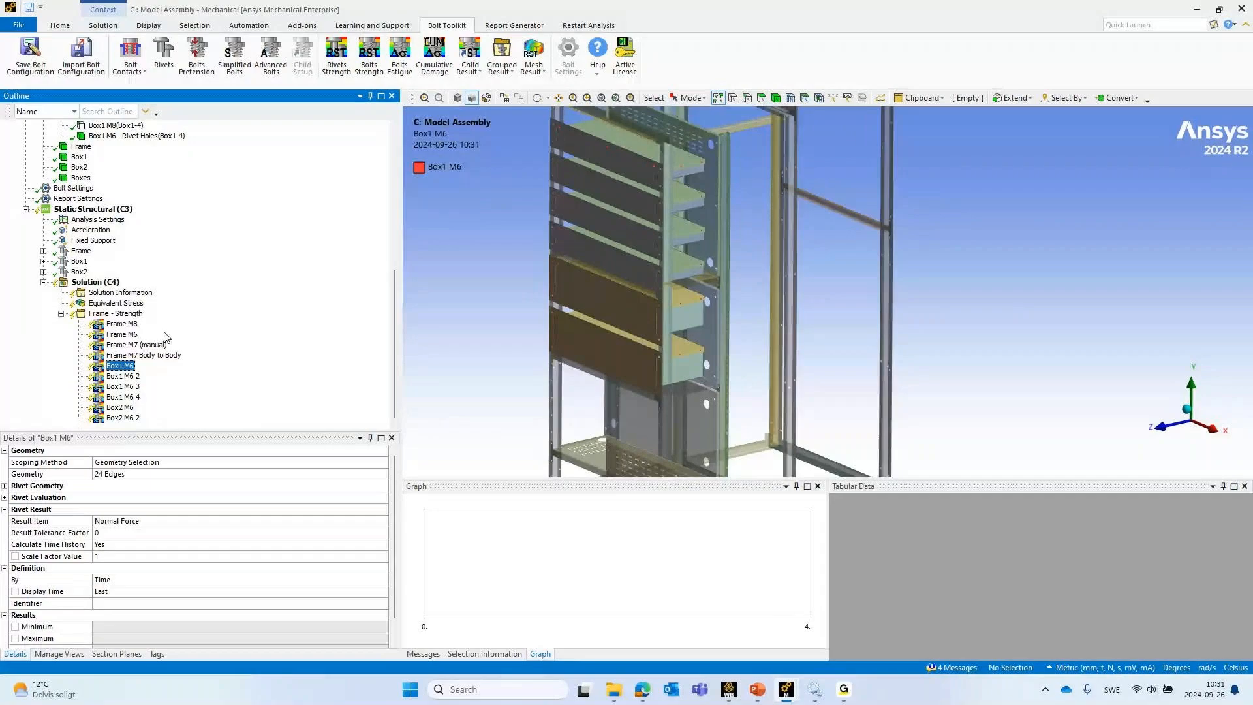
Add a Grouped Rivets Strength result to the solution and place it in the Frame - Strength group
left_click(95, 282)
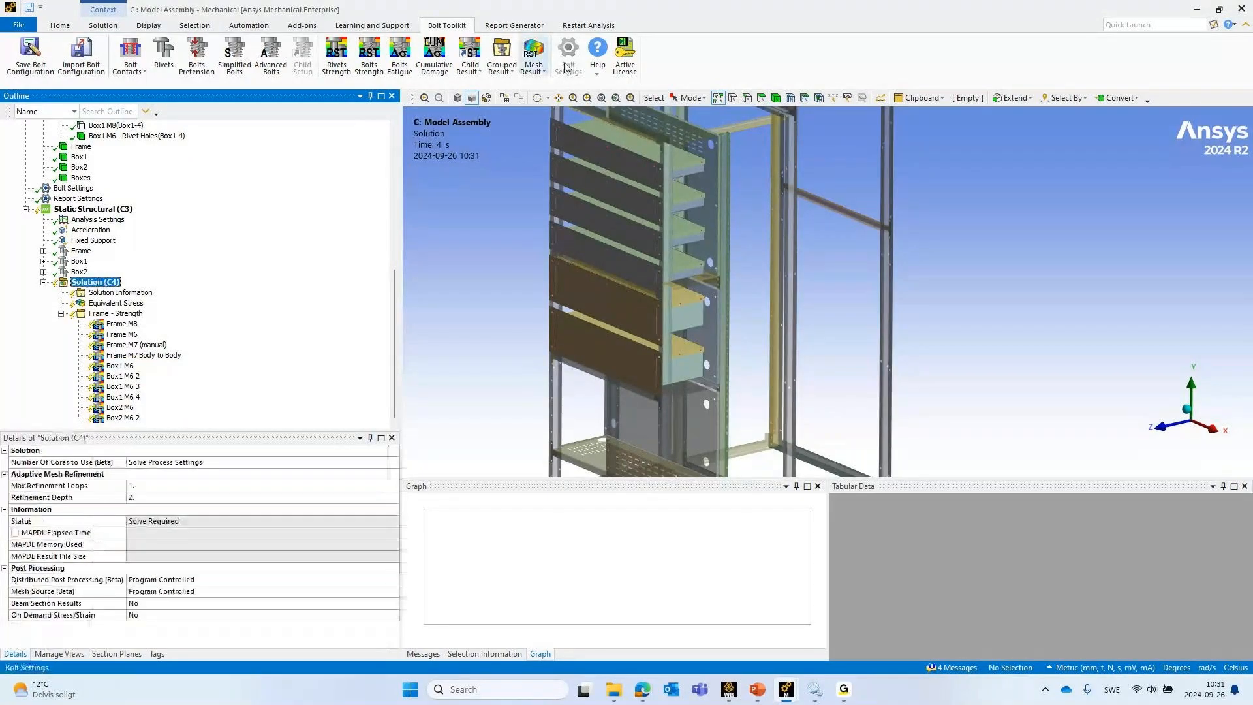
left_click(505, 59)
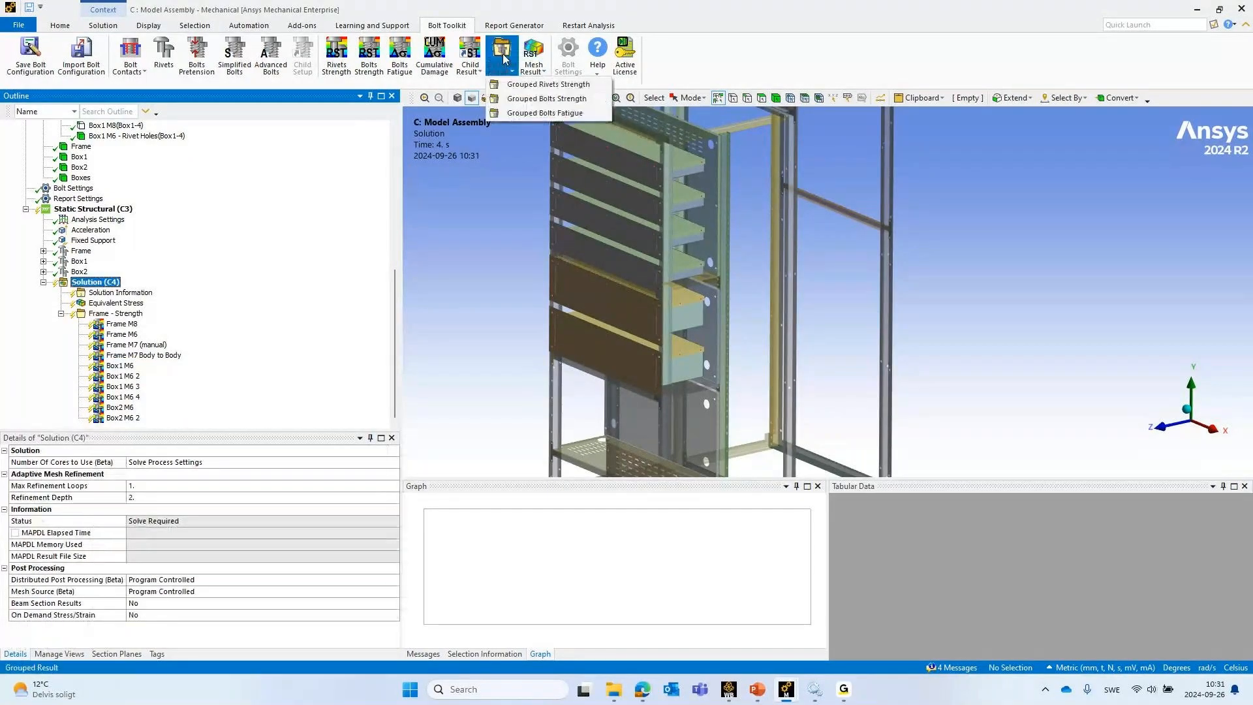
left_click(548, 84)
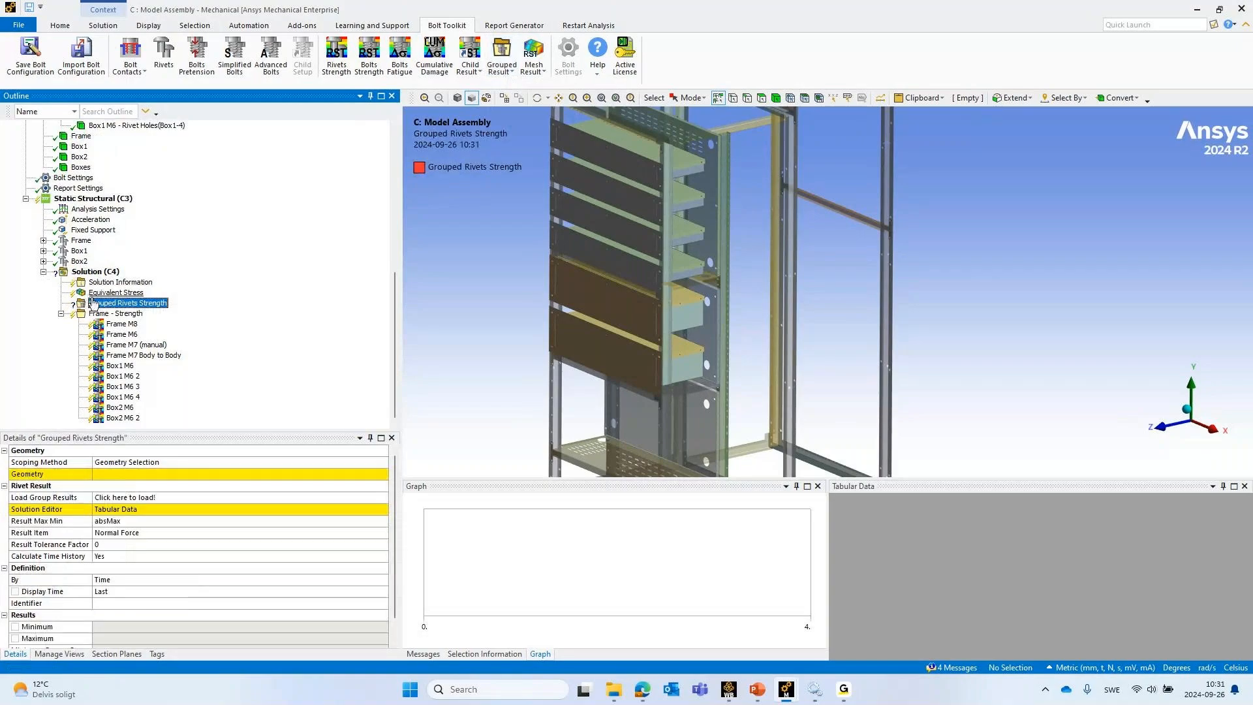
left_click(94, 297)
left_click_drag(93, 303, 169, 354)
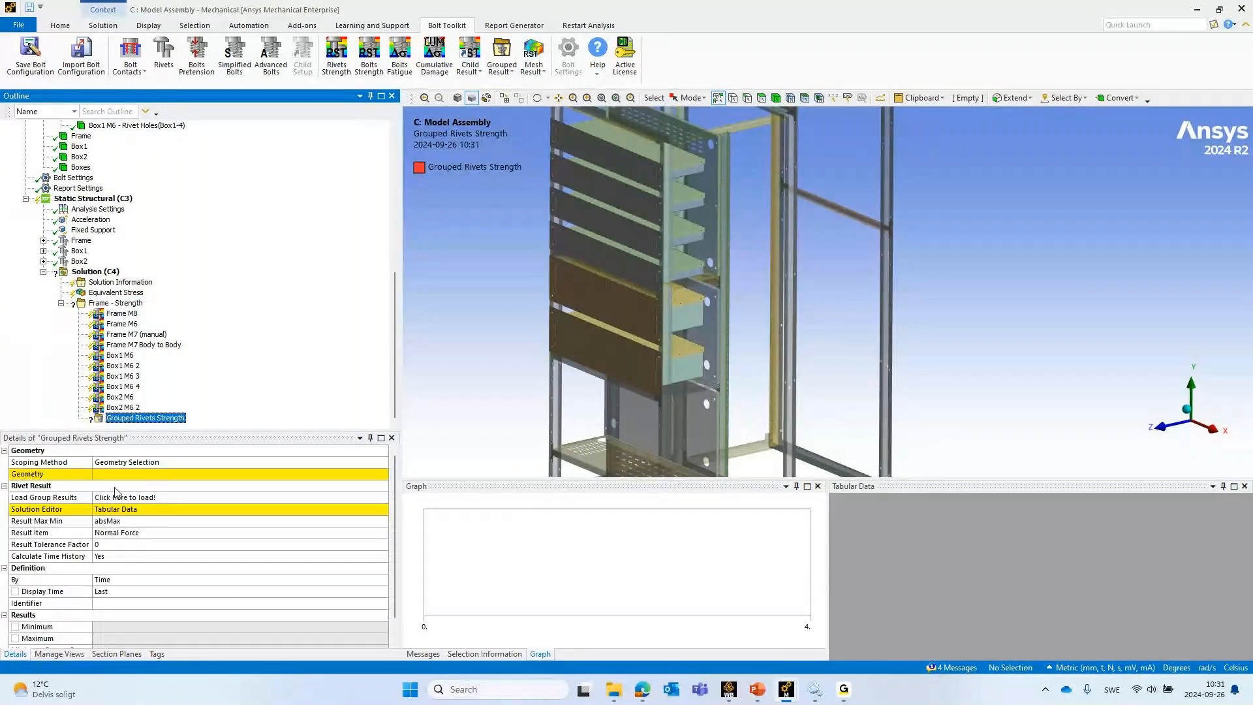
Load the group results into Grouped Rivets Strength and apply the solution table listing the Frame, Box1 and Box2 rivet results
left_click(112, 499)
left_click(112, 499)
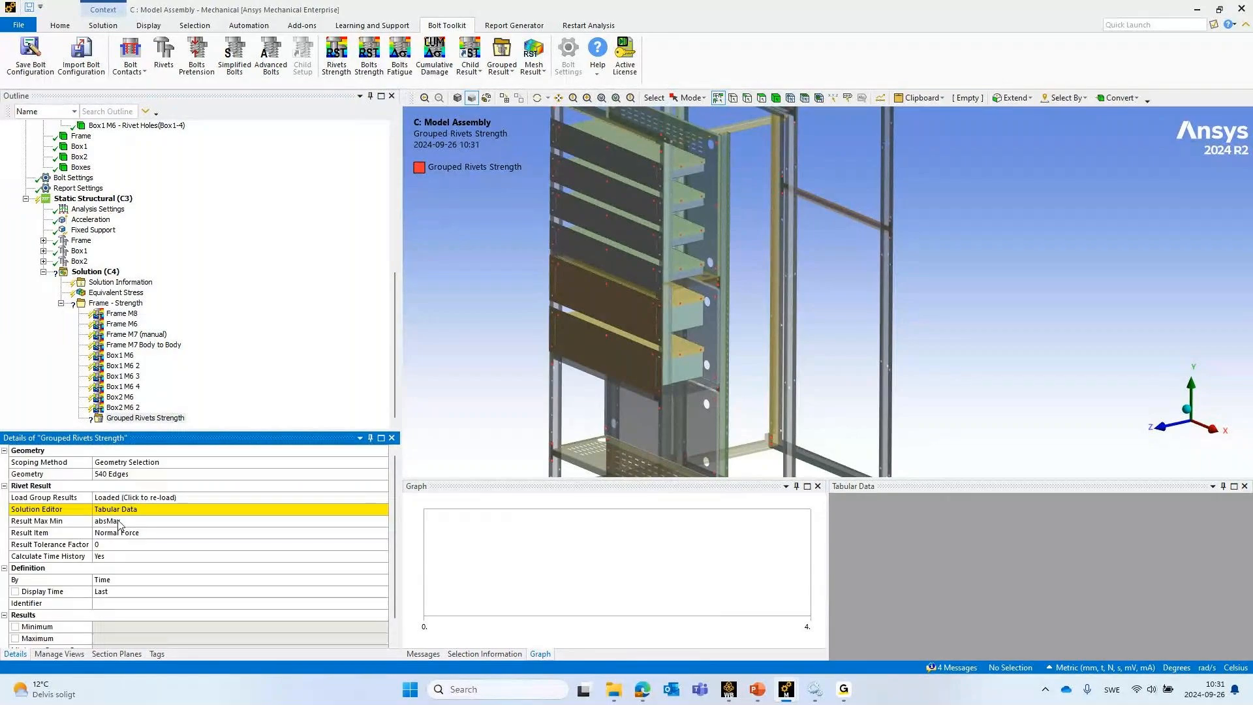
left_click(119, 510)
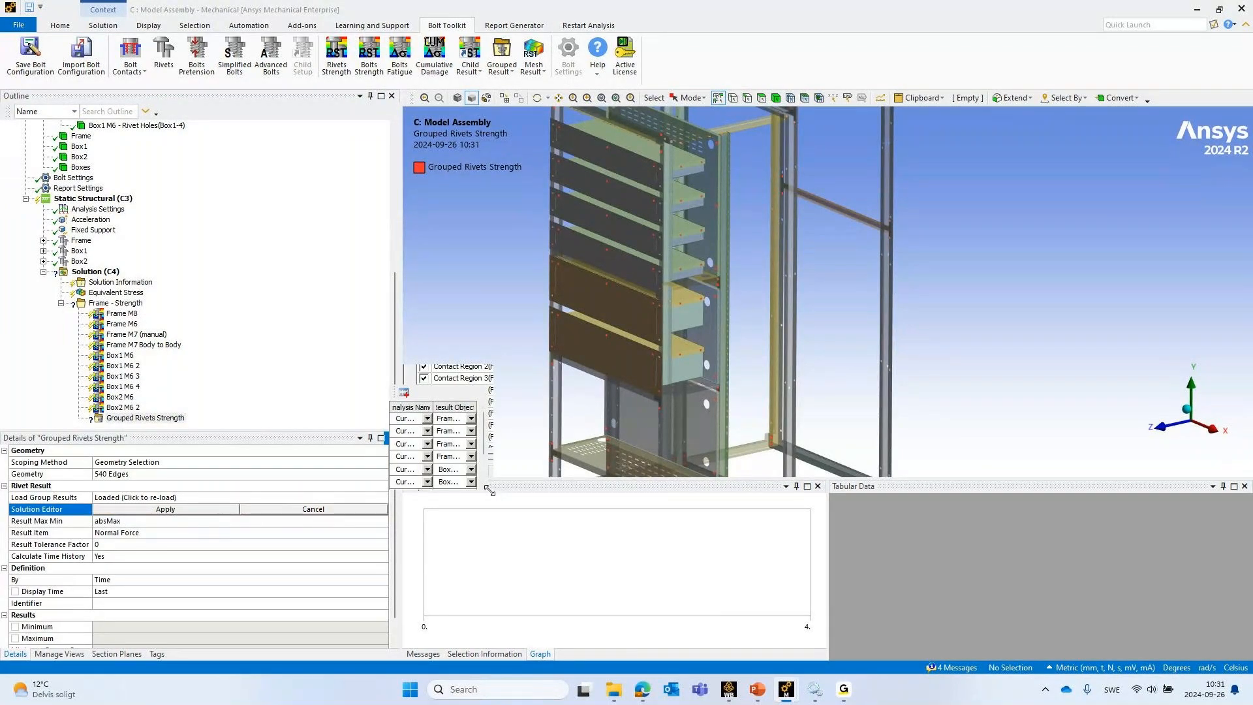
left_click_drag(489, 490, 848, 576)
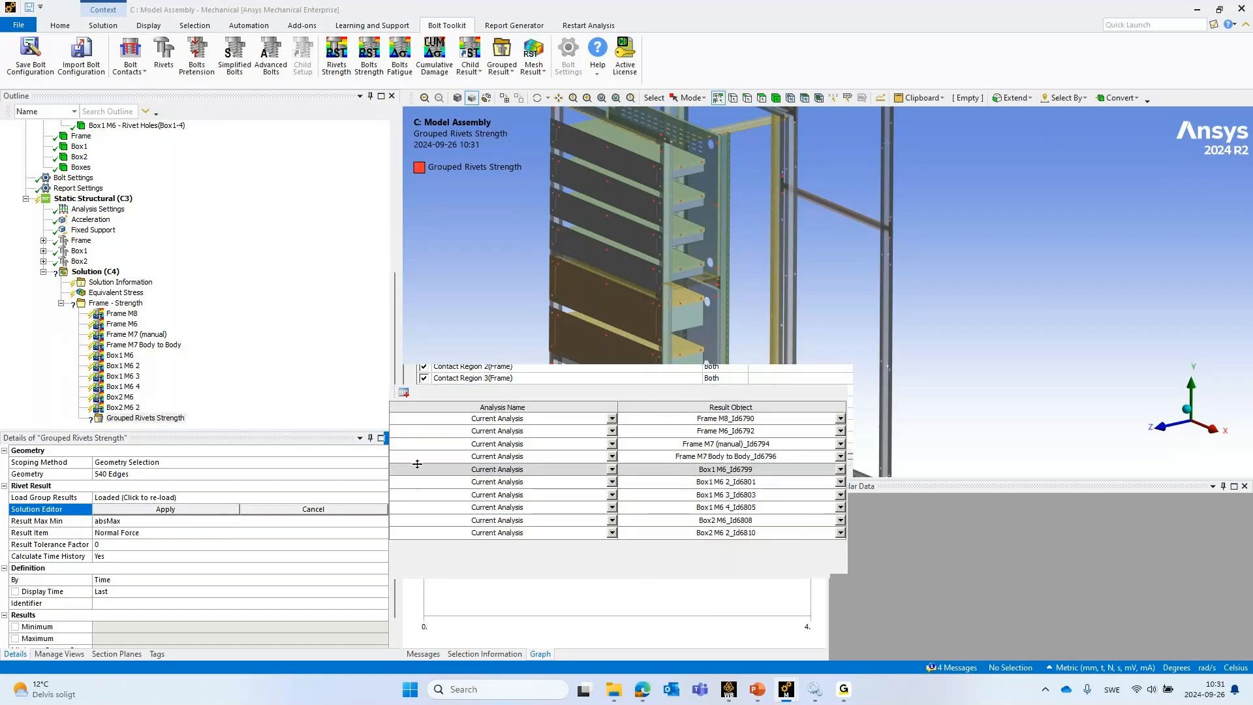
left_click(160, 510)
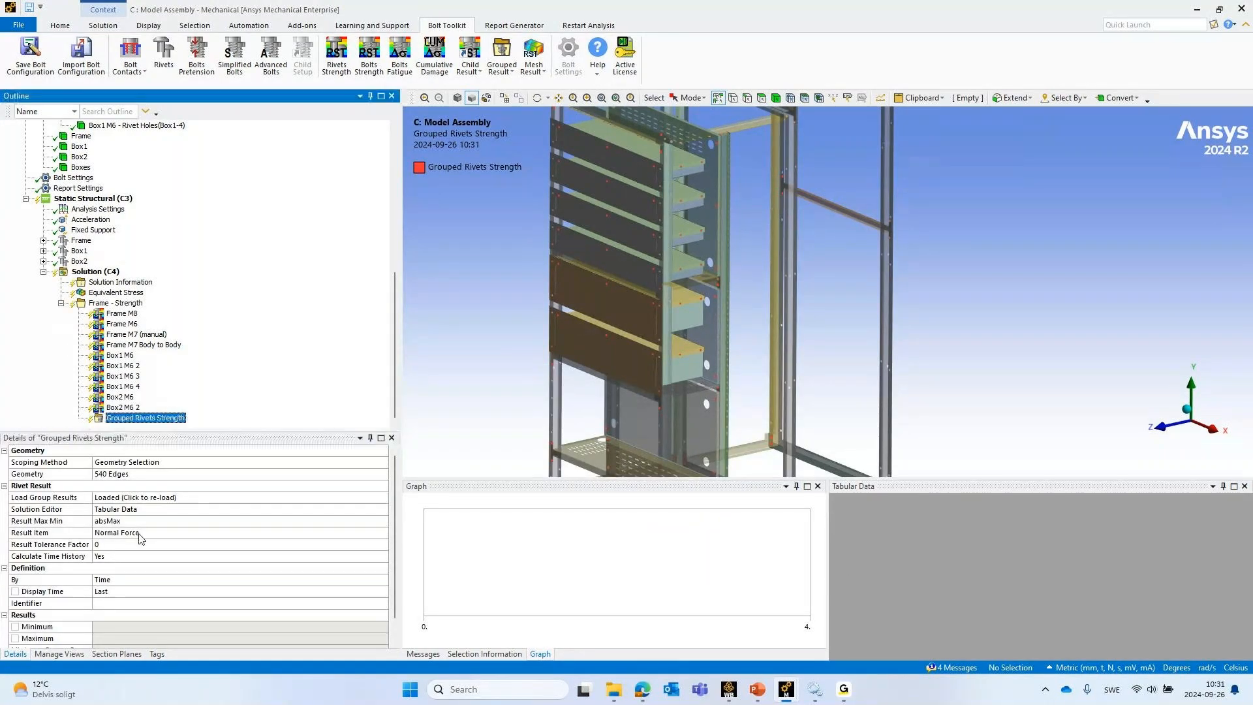
Check which result items are available for Grouped Rivets Strength
left_click(251, 530)
left_click(251, 531)
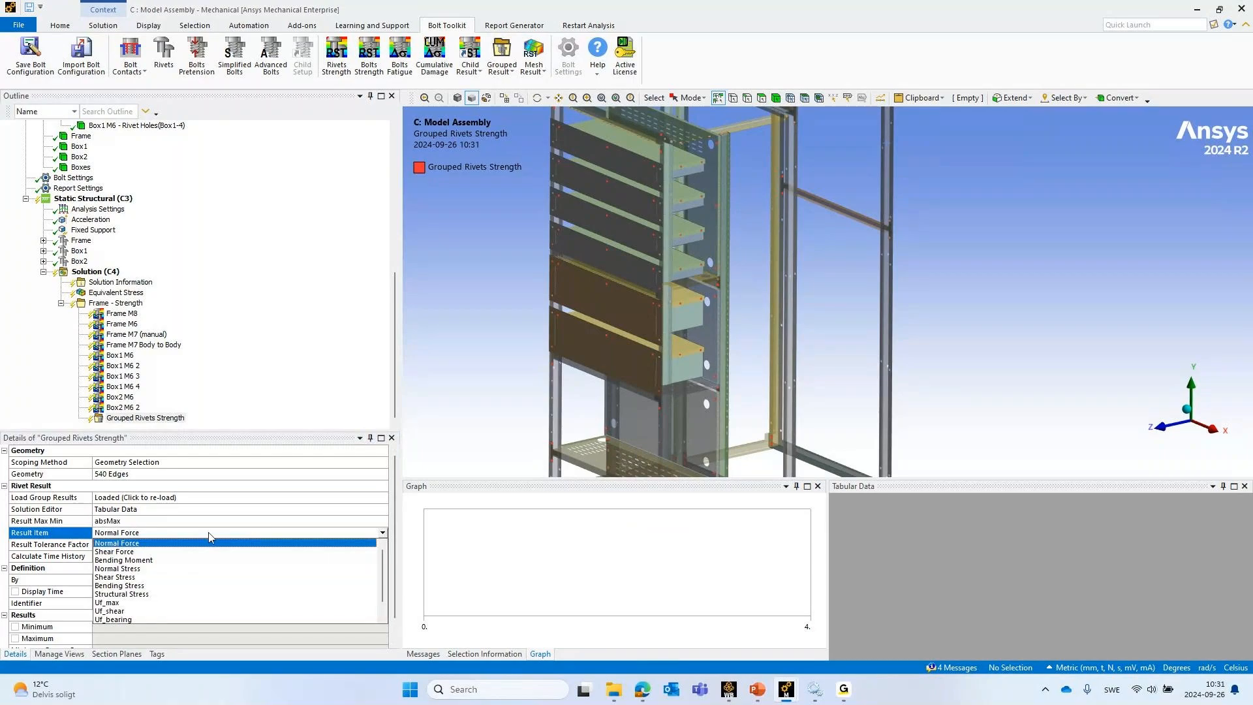
left_click(250, 227)
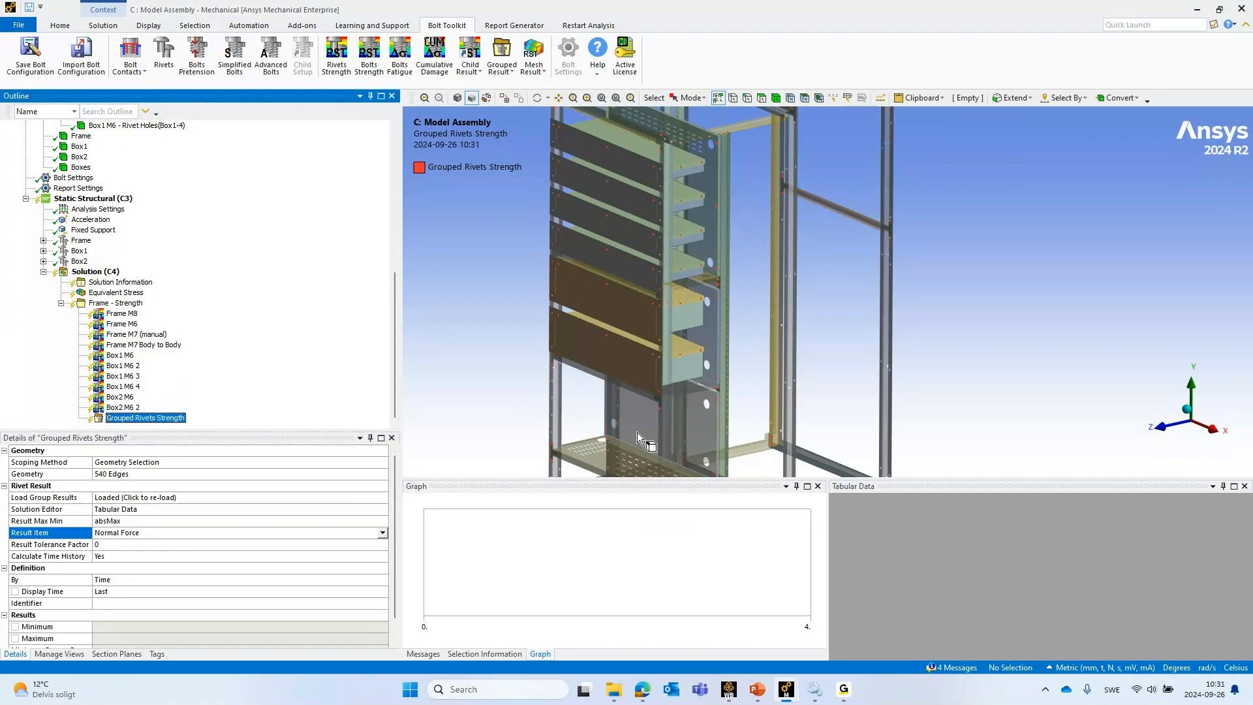
Switch to the Systems C,D,E Mechanical window and view the Frame M8, Frame M7 (manual), Box1 M6 2 and Grouped Rivets Strength results
mouse_move(786, 689)
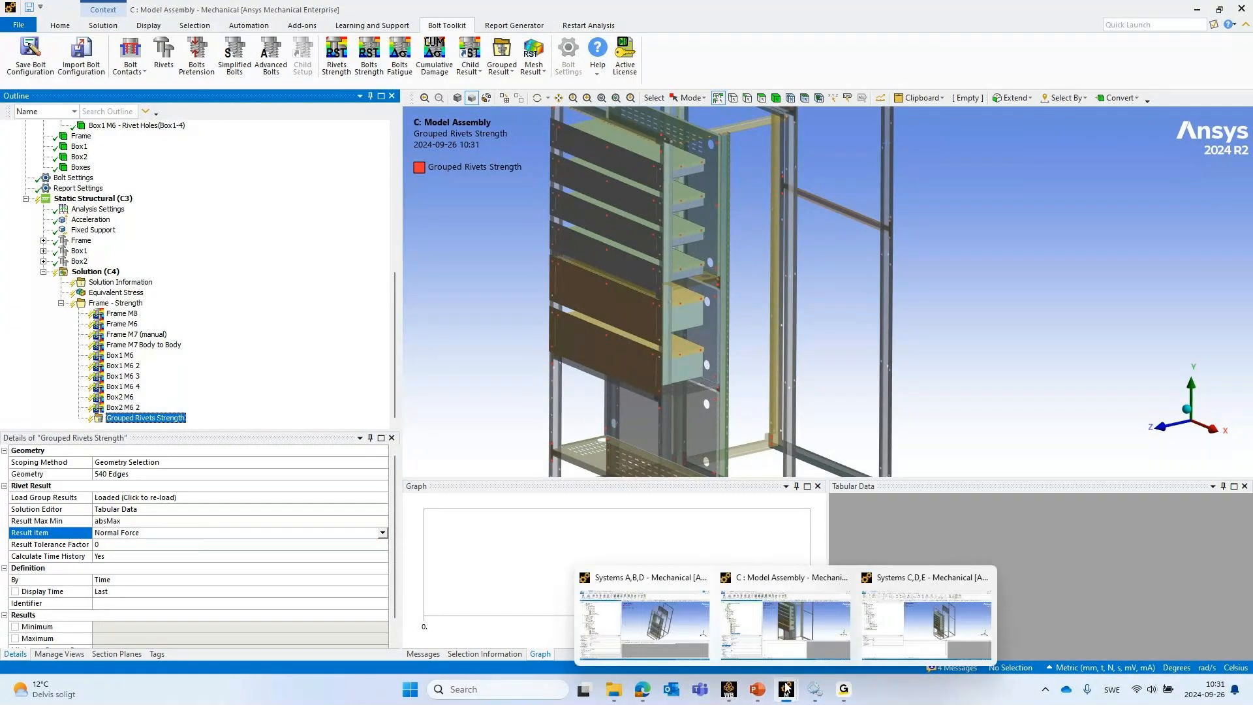
left_click(930, 630)
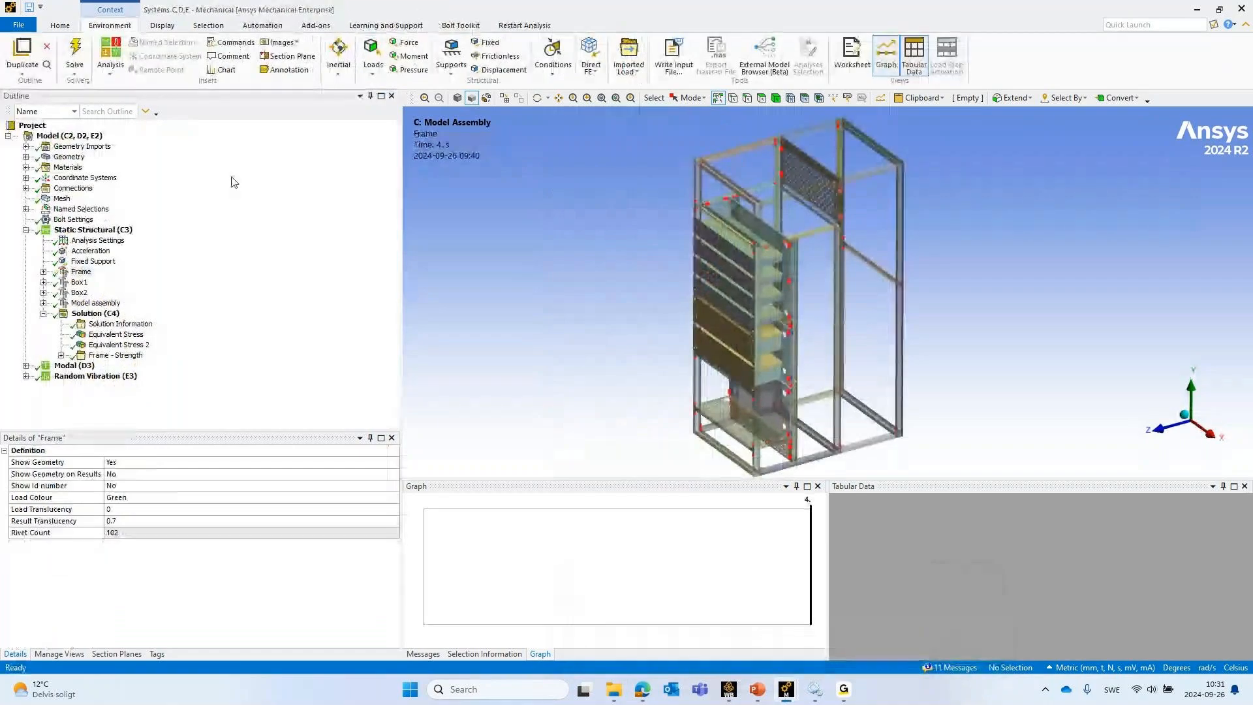
left_click(61, 356)
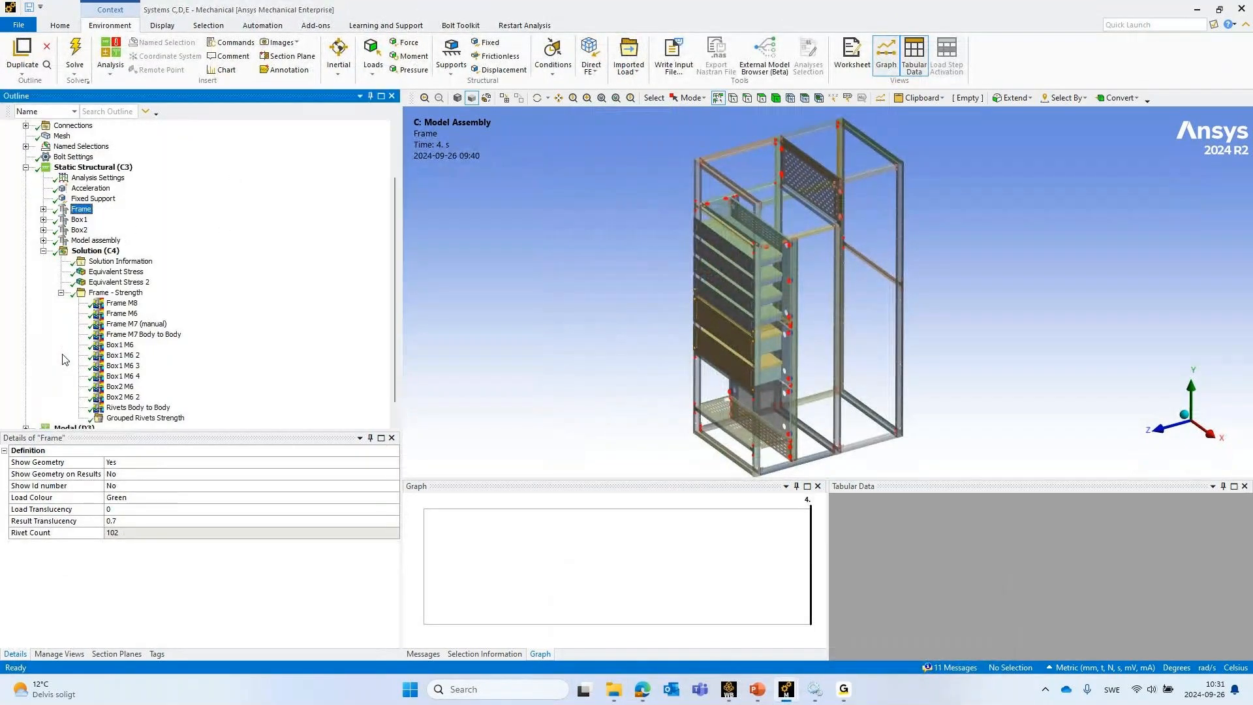
left_click(113, 305)
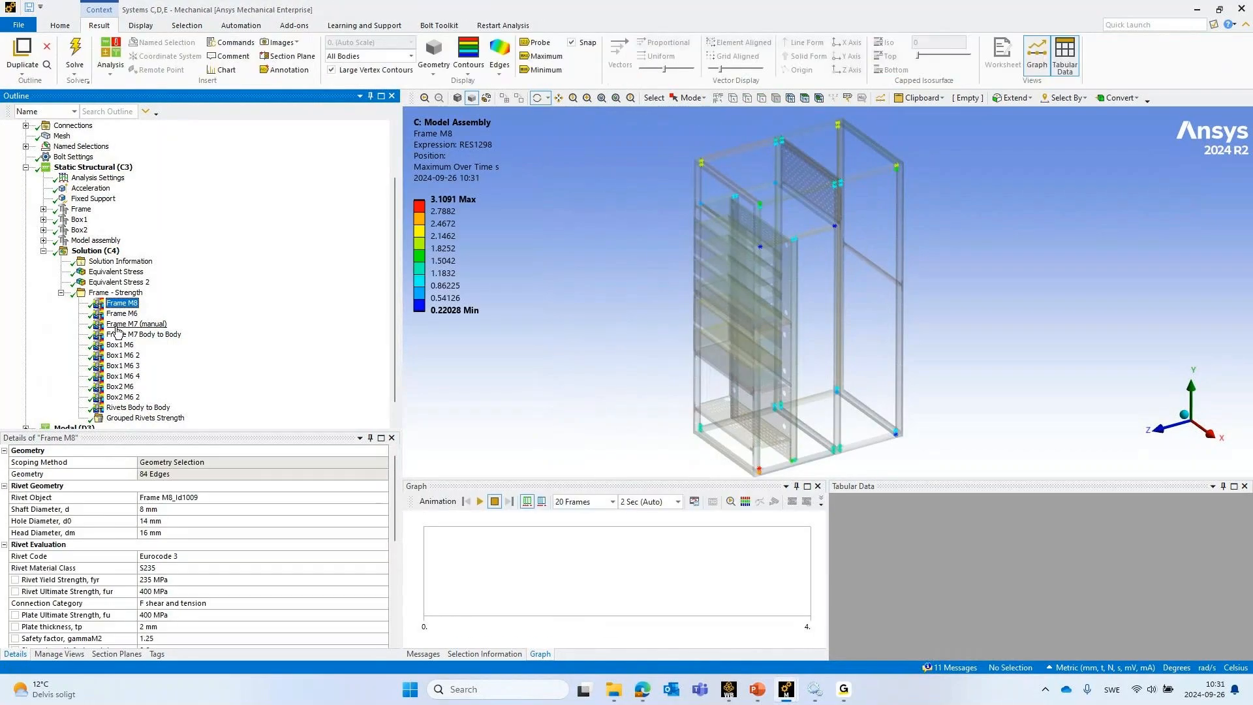
left_click(118, 324)
left_click(123, 355)
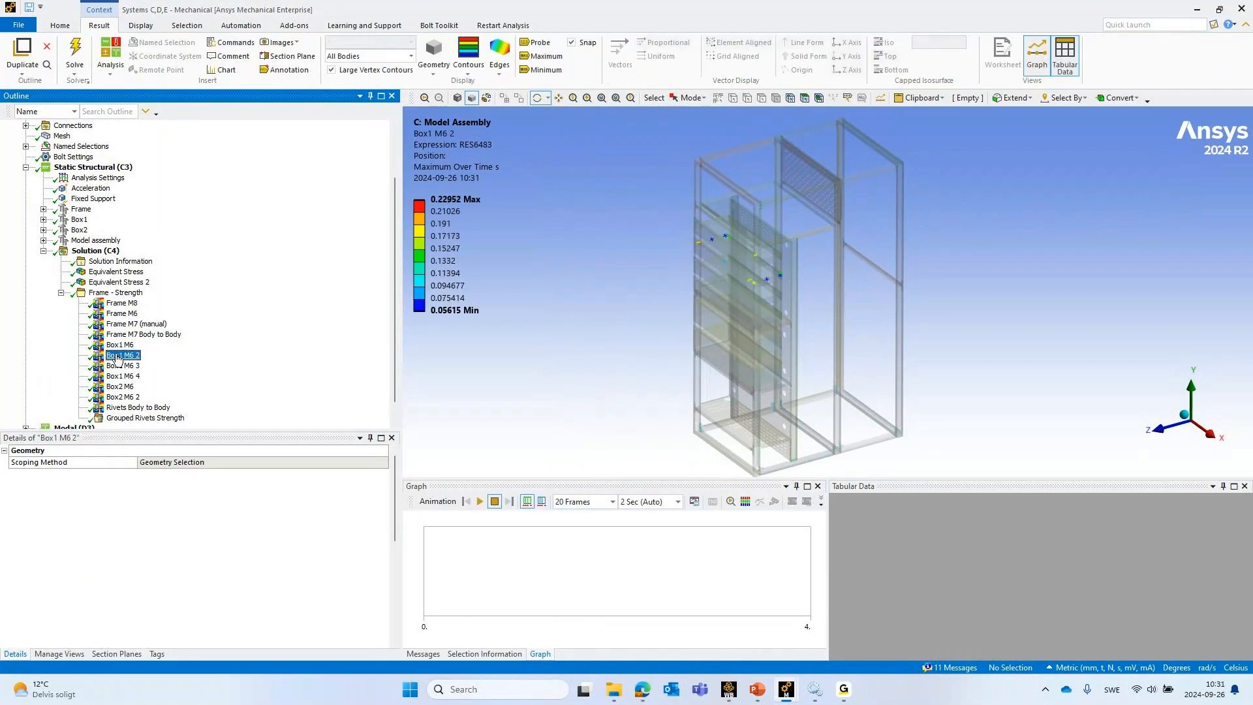
left_click(119, 419)
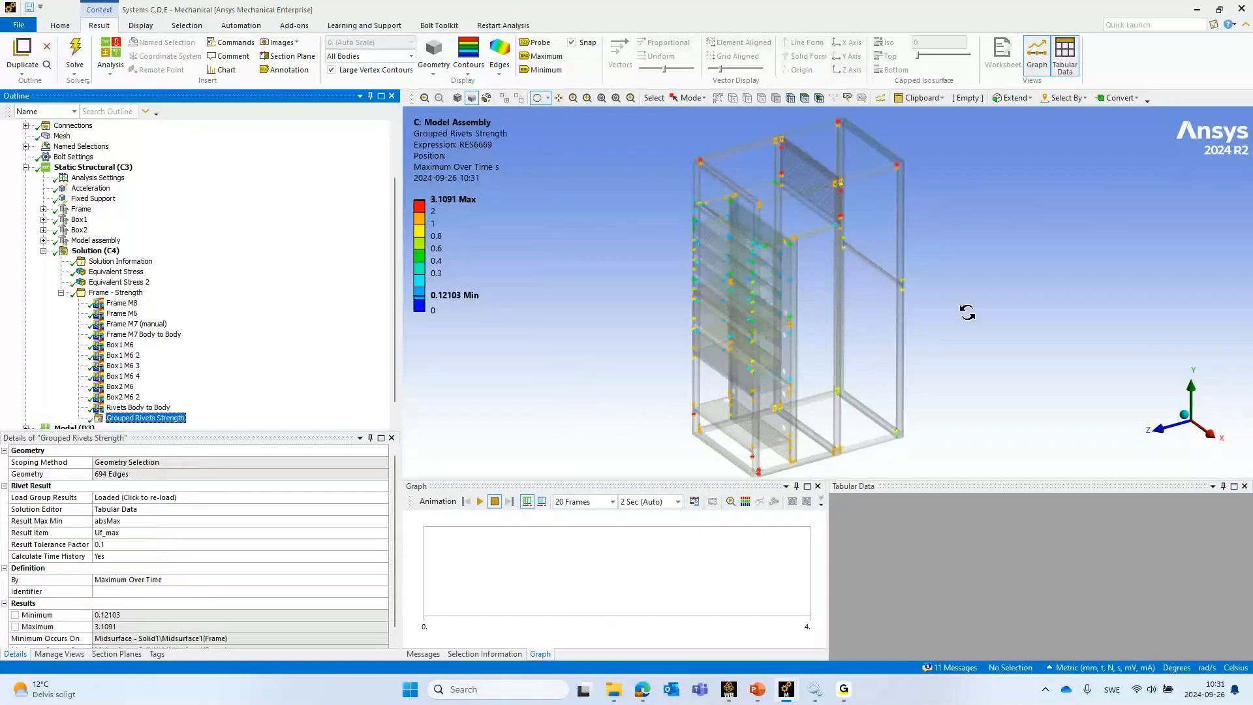
mouse_move(838, 275)
left_mouse_down()
mouse_move(876, 262)
mouse_move(833, 260)
left_mouse_up()
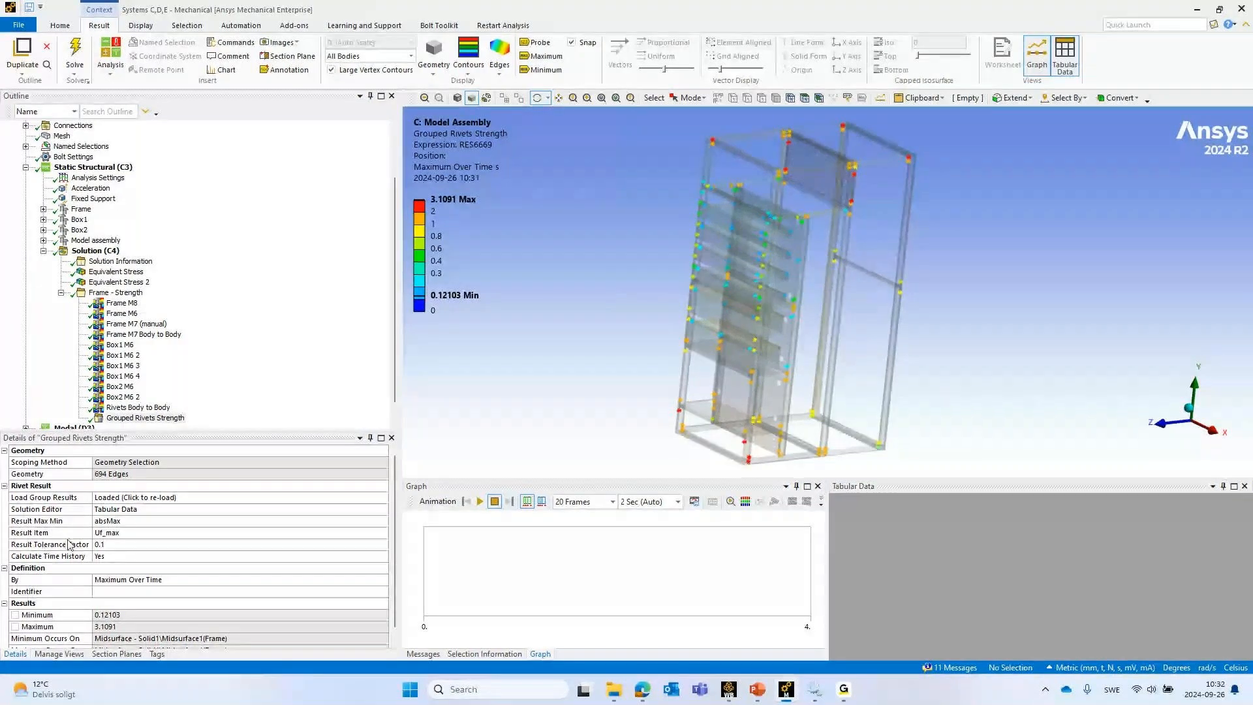
Set the Result Tolerance Factor of Grouped Rivets Strength to 0 and re-evaluate the results
left_click(103, 545)
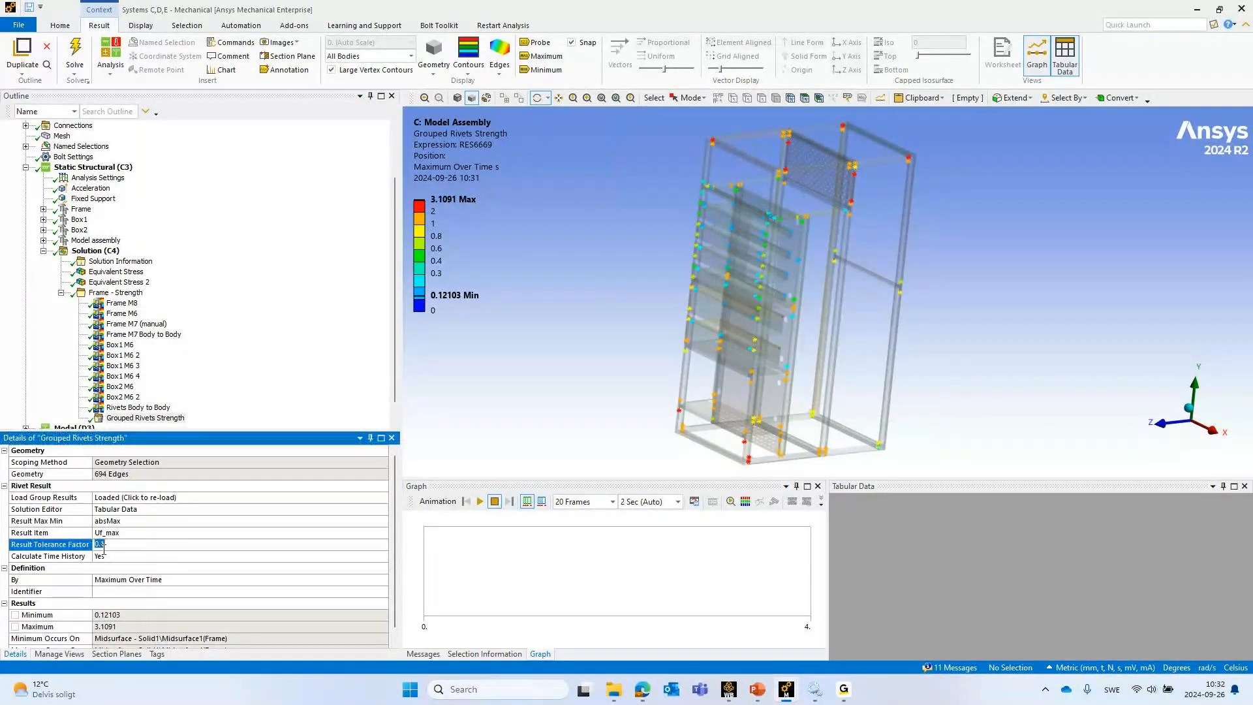
type("0")
key("Return")
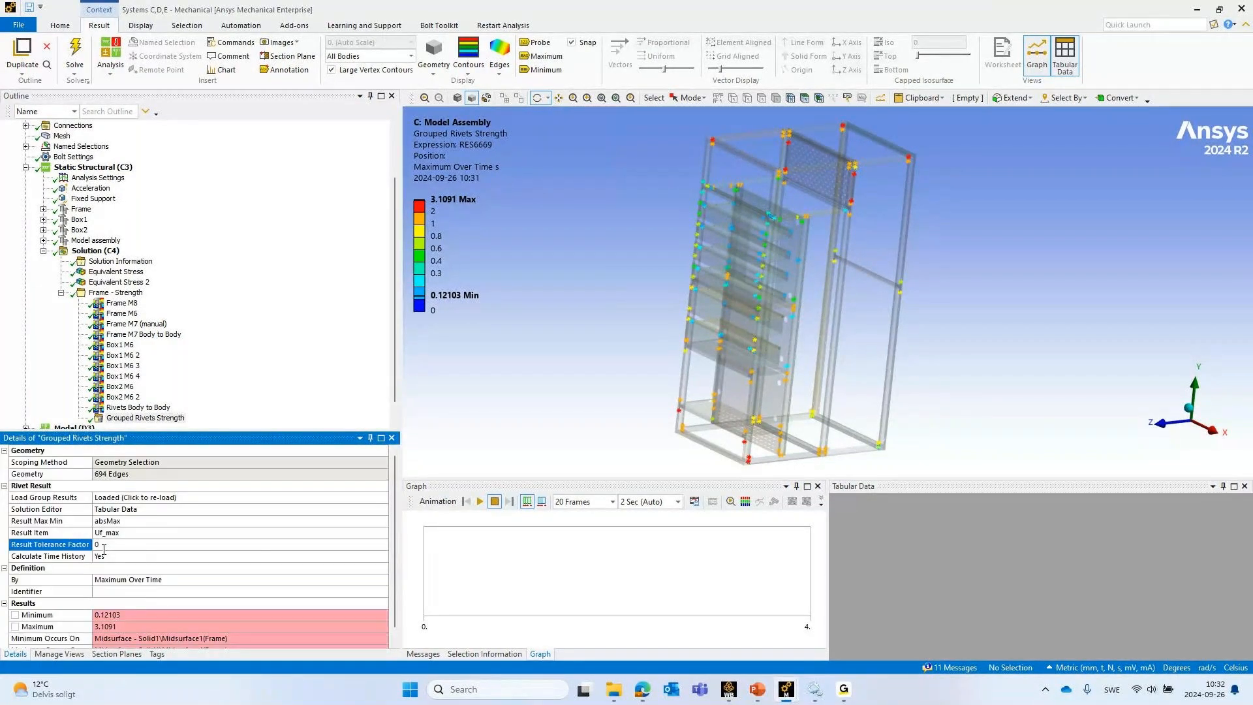
right_click(160, 427)
left_click(184, 178)
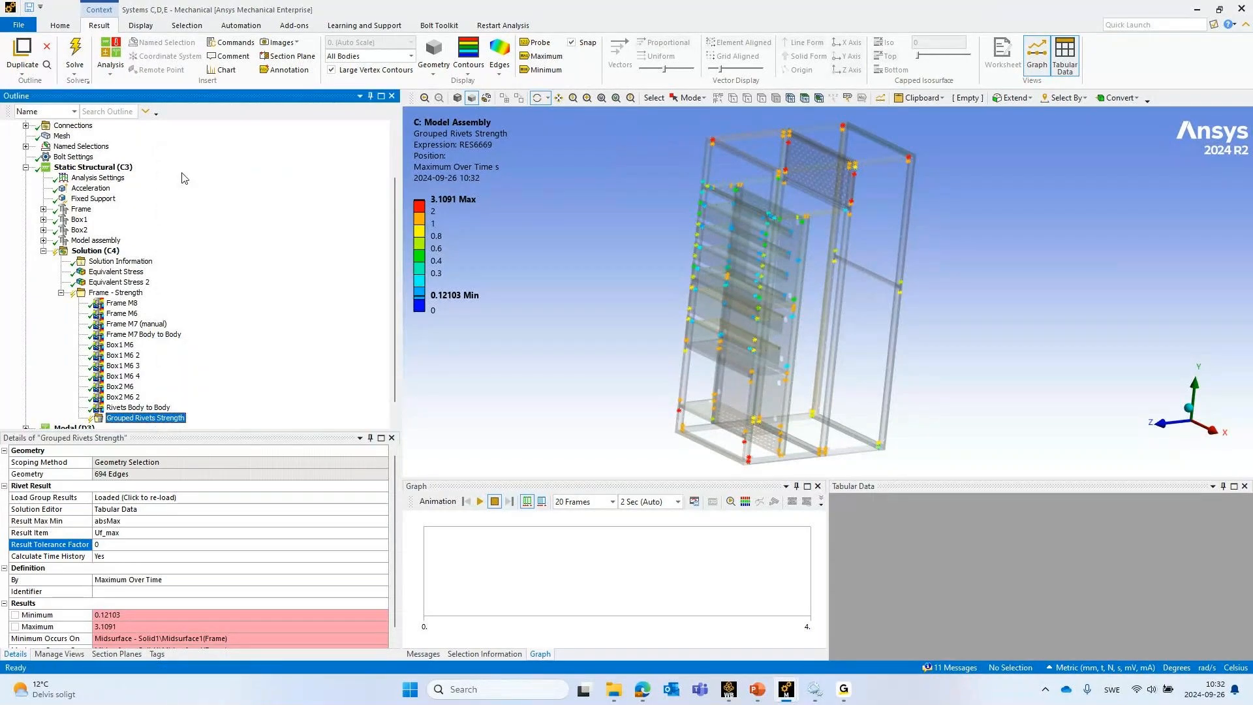
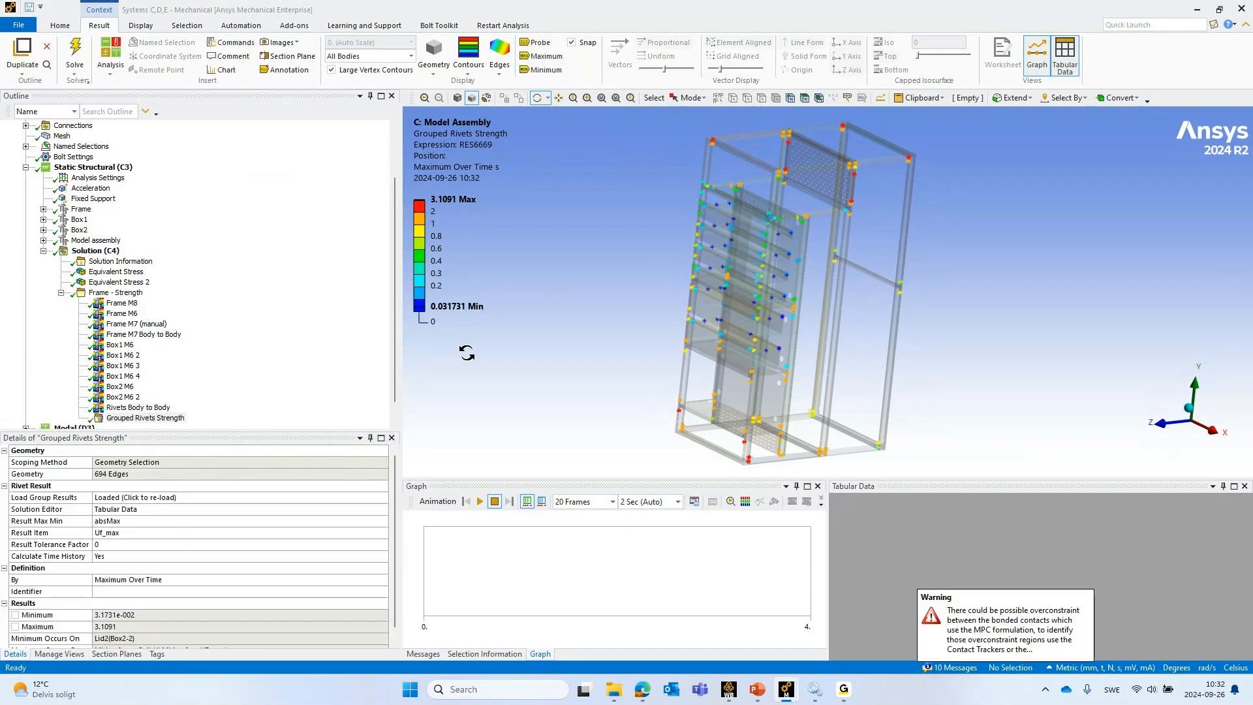
left_click_drag(842, 252, 757, 287)
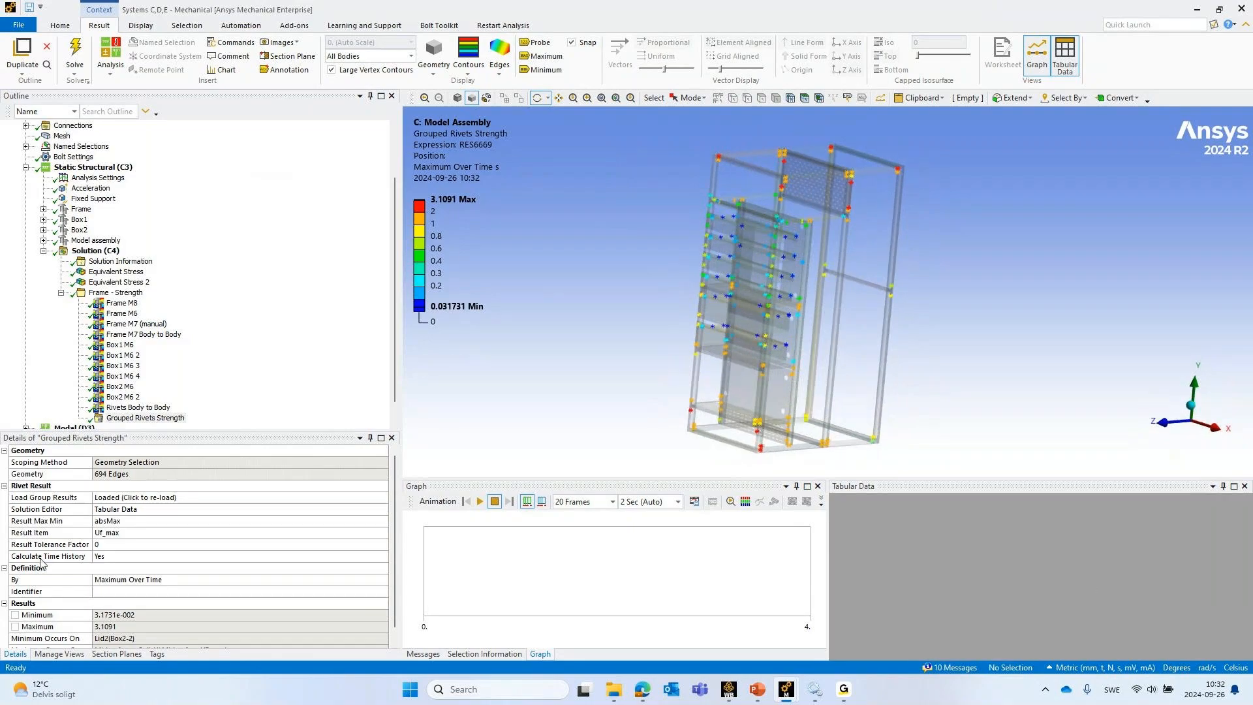
Set the Result Tolerance Factor of Grouped Rivets Strength to 0.5 and evaluate all results
left_click(139, 418)
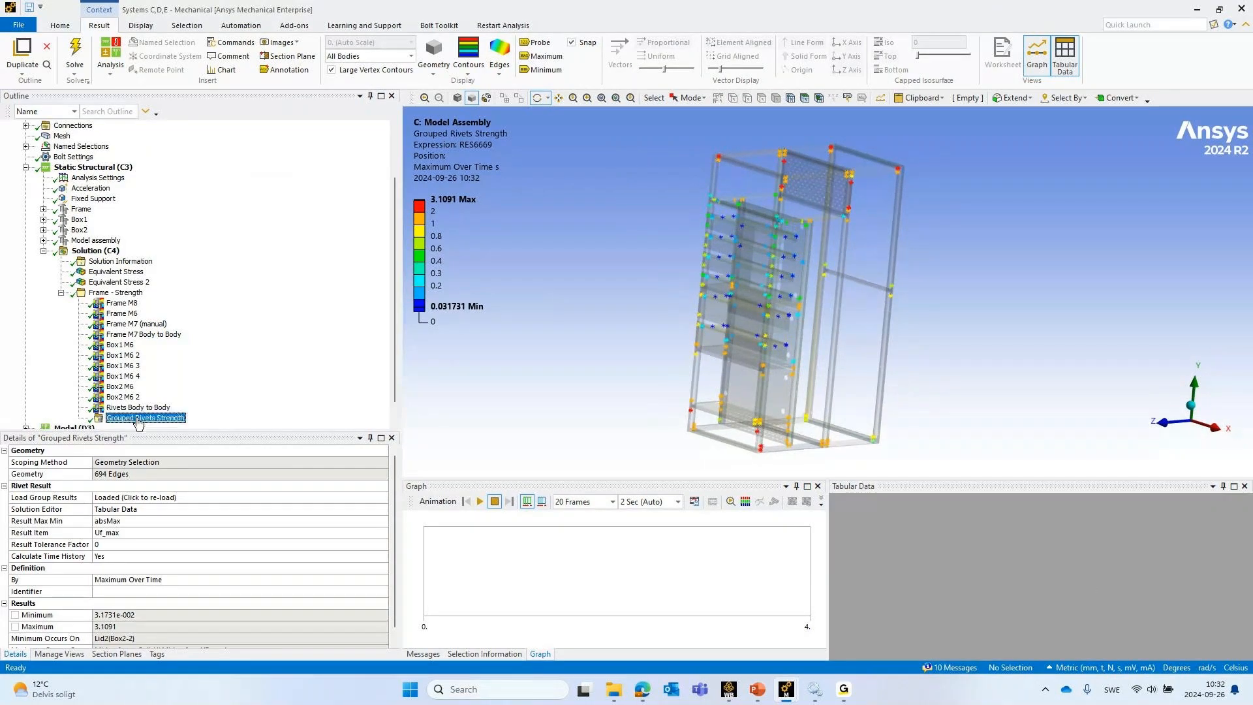
left_click(118, 545)
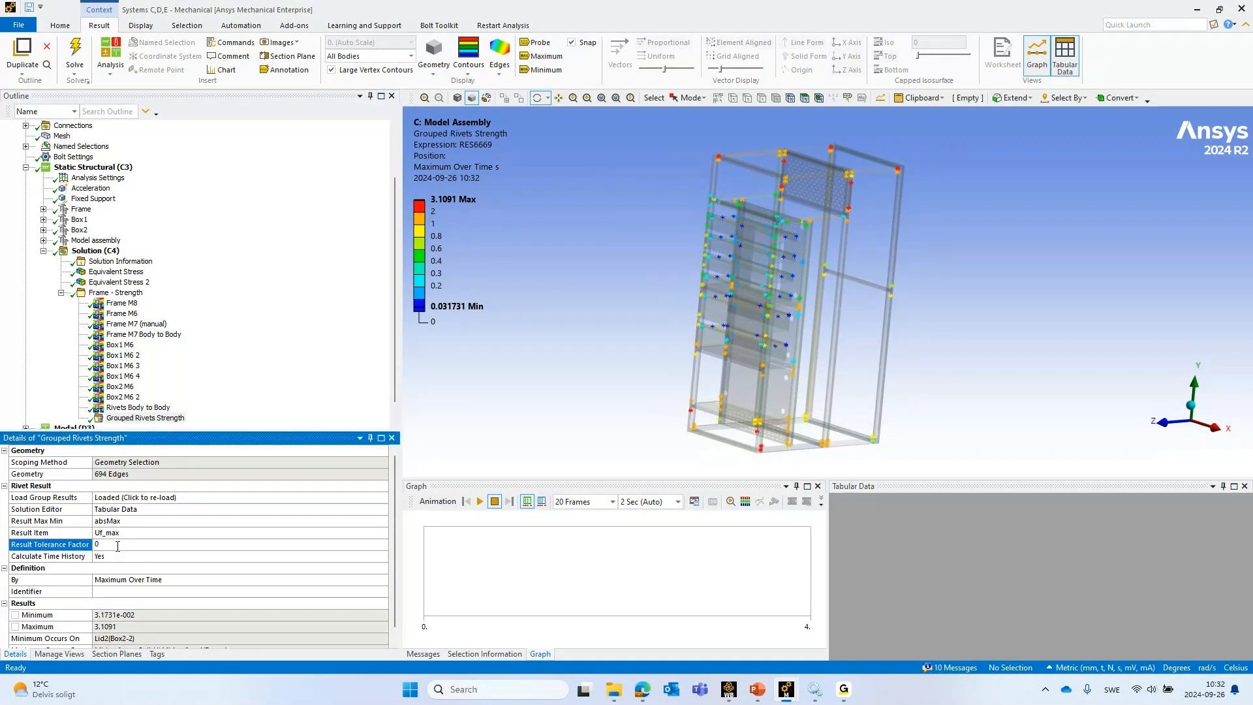
key("Return")
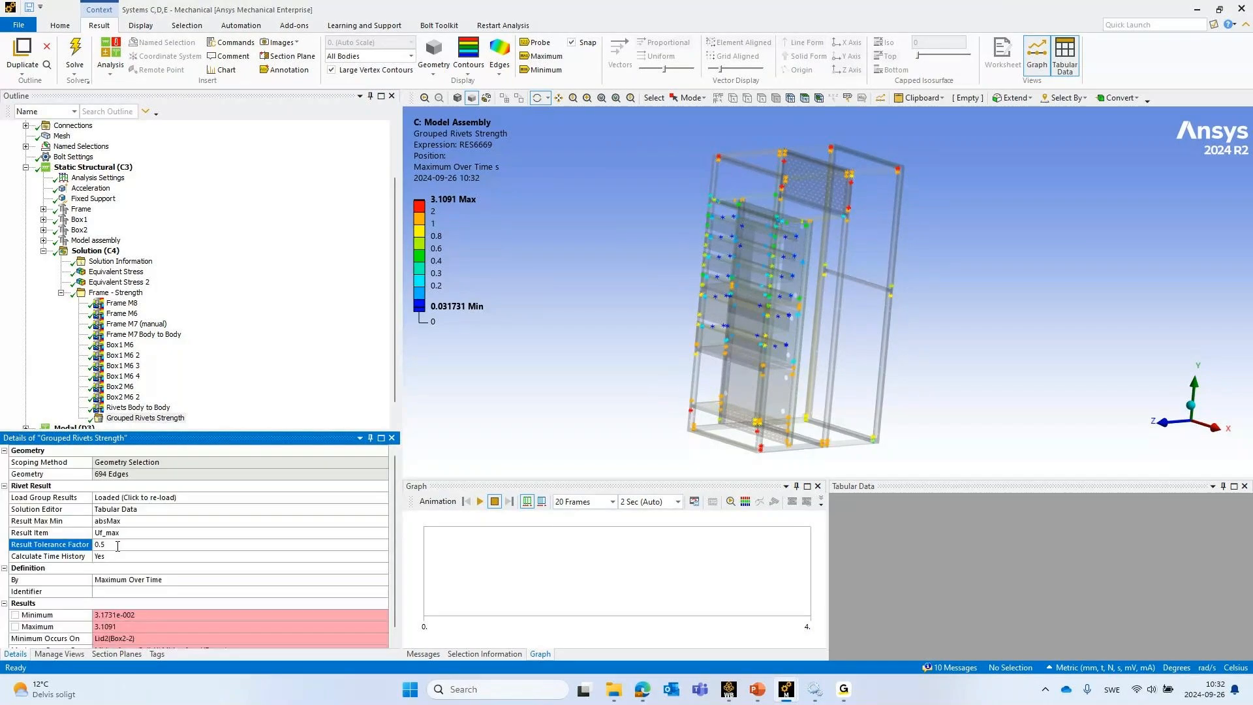
right_click(156, 418)
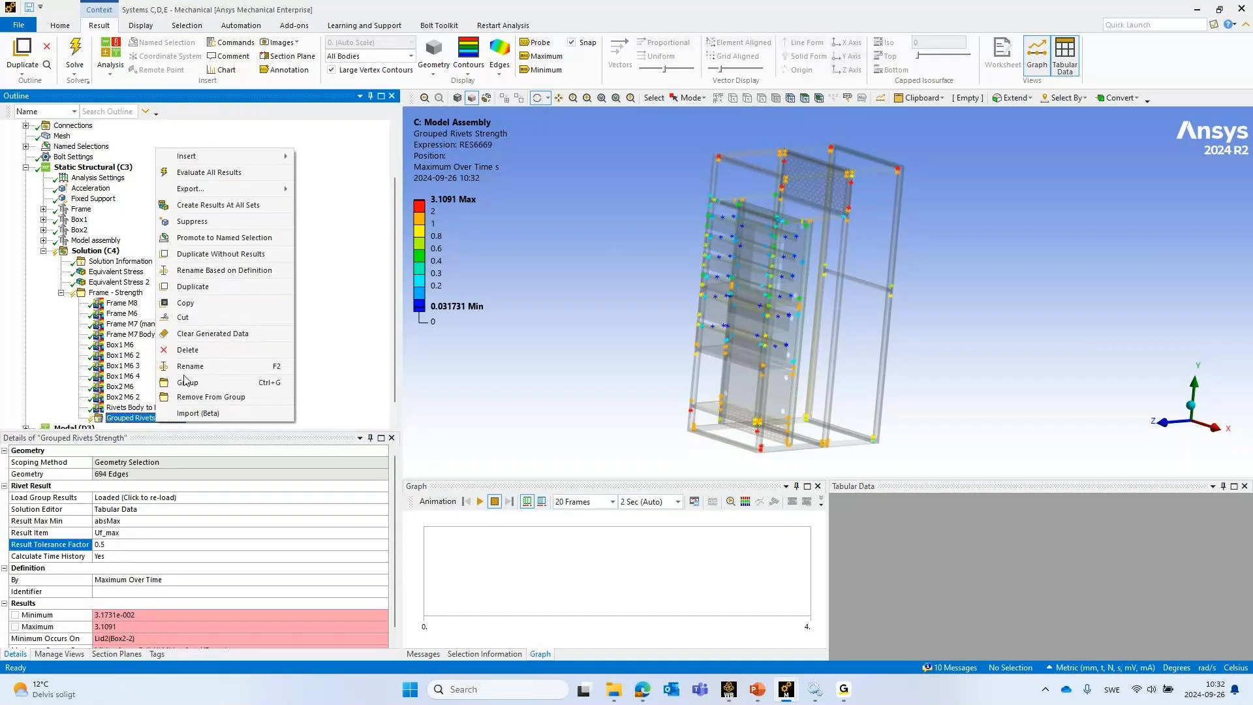
left_click(196, 302)
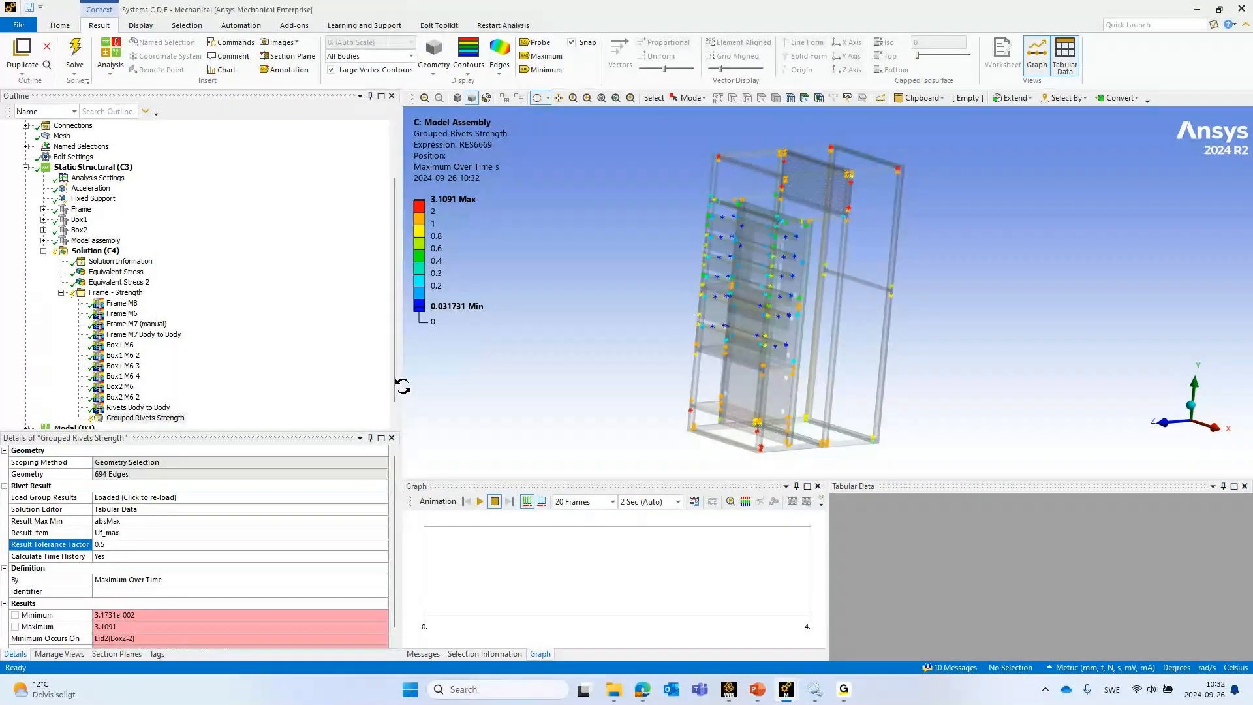
right_click(169, 419)
left_click(233, 167)
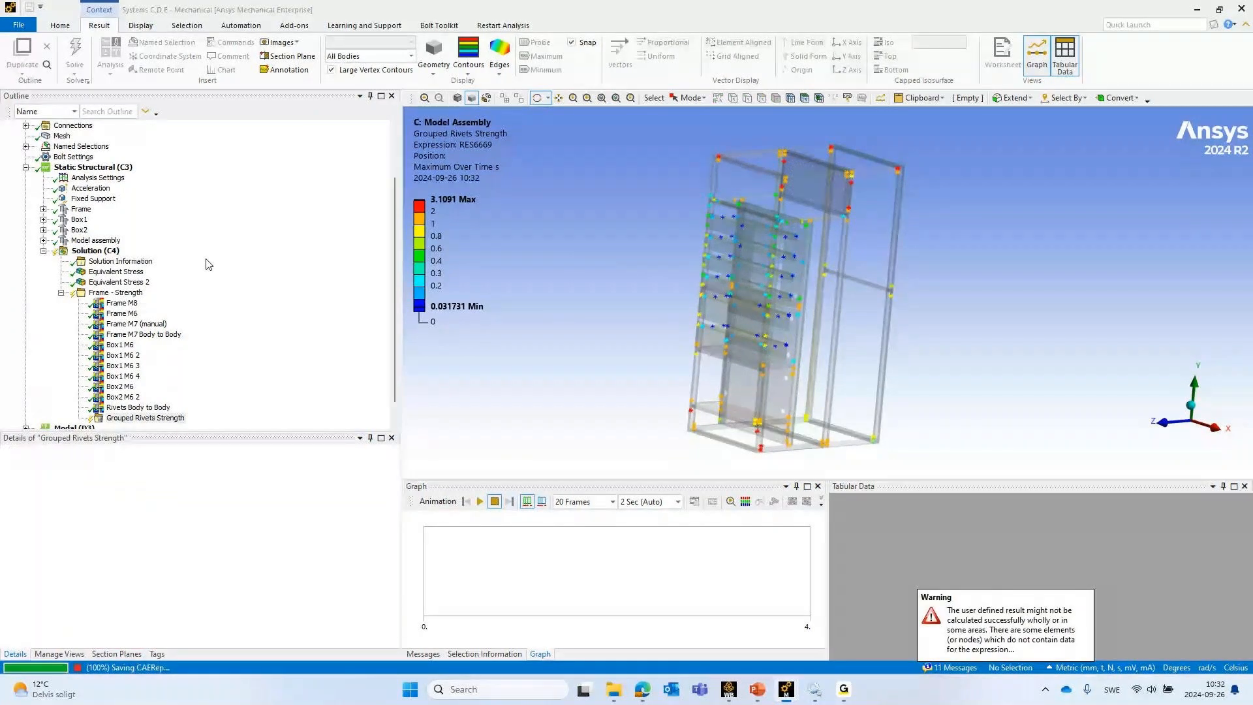
left_click_drag(816, 209, 875, 211)
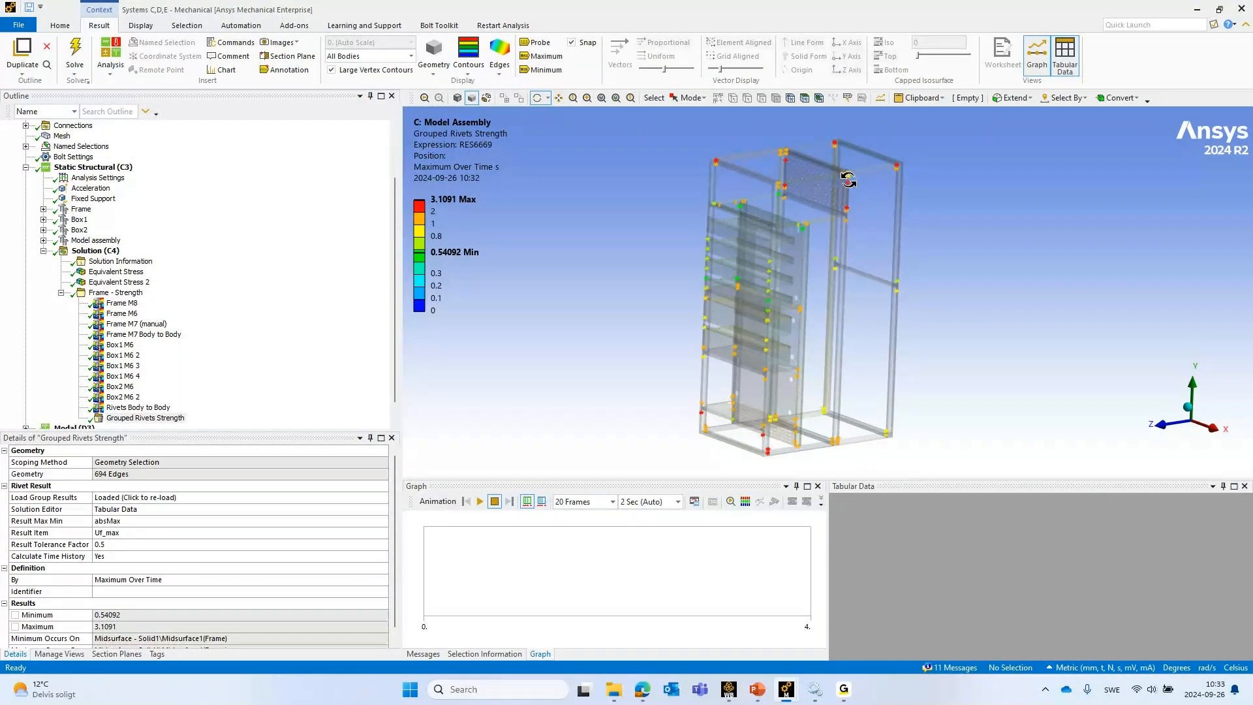
Switch to Workbench, open the Frame system's Model in Mechanical, select its Static Structural analysis and close the scripting editor
mouse_move(786, 696)
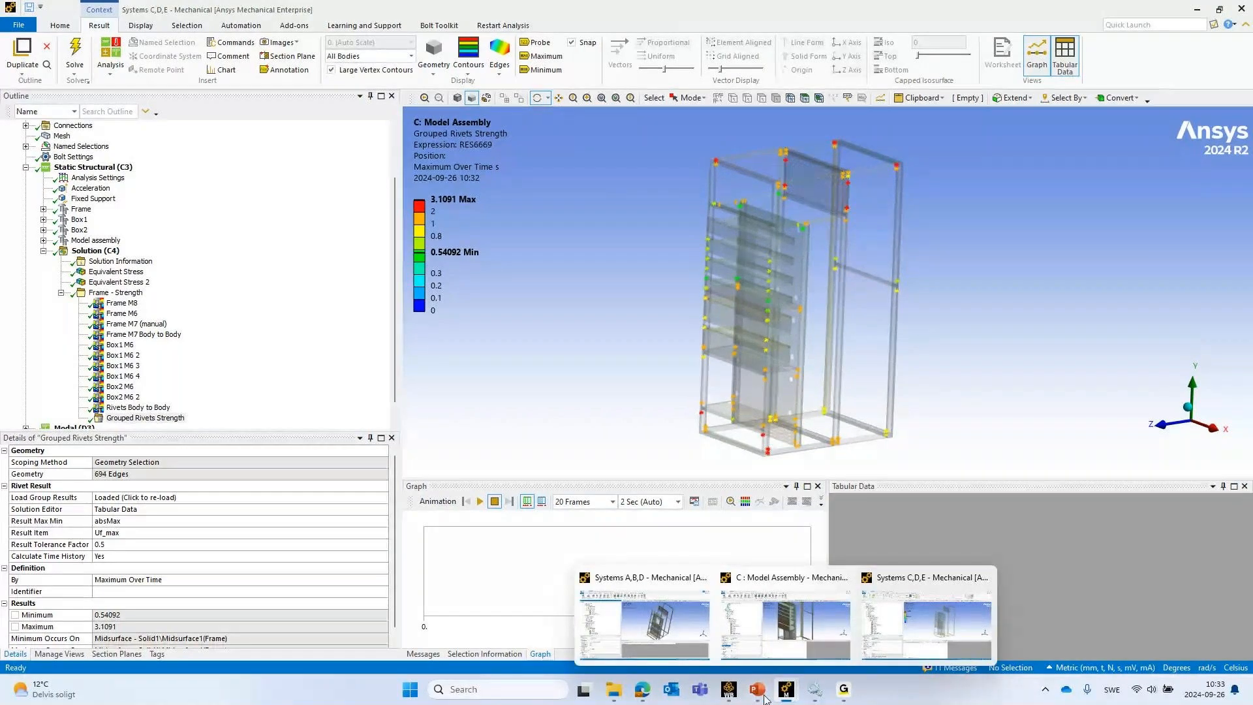
left_click(729, 689)
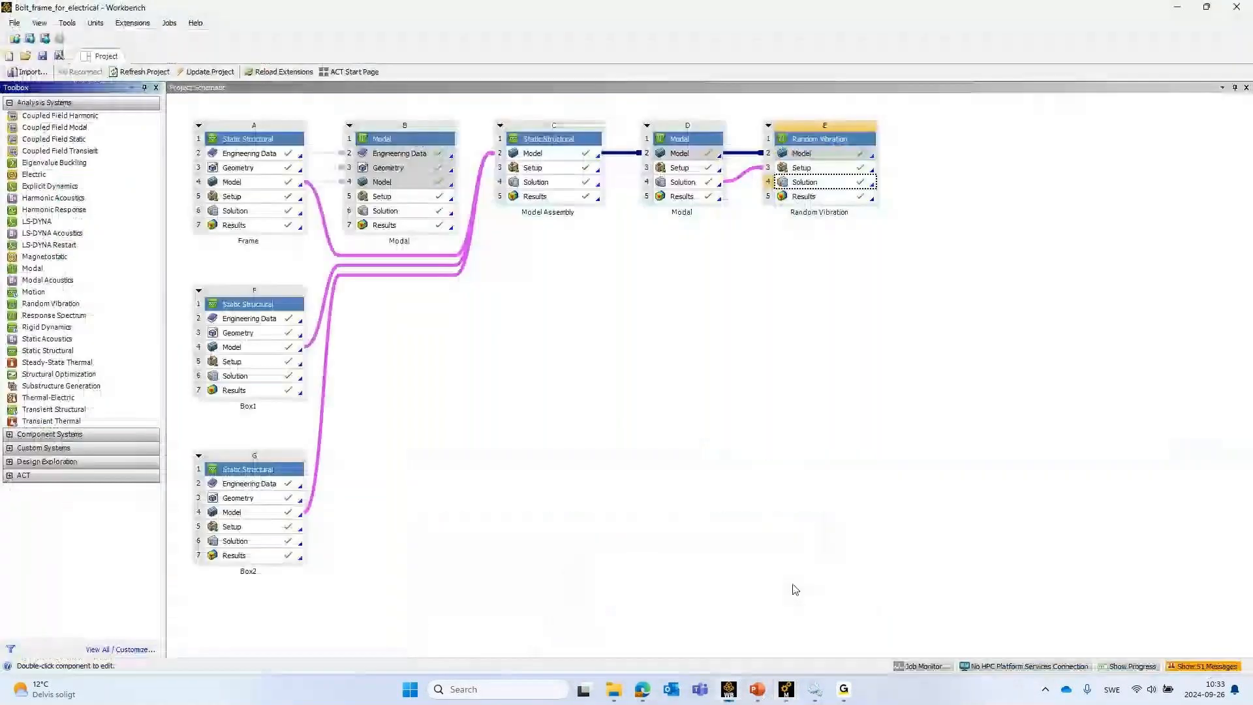
double_click(242, 181)
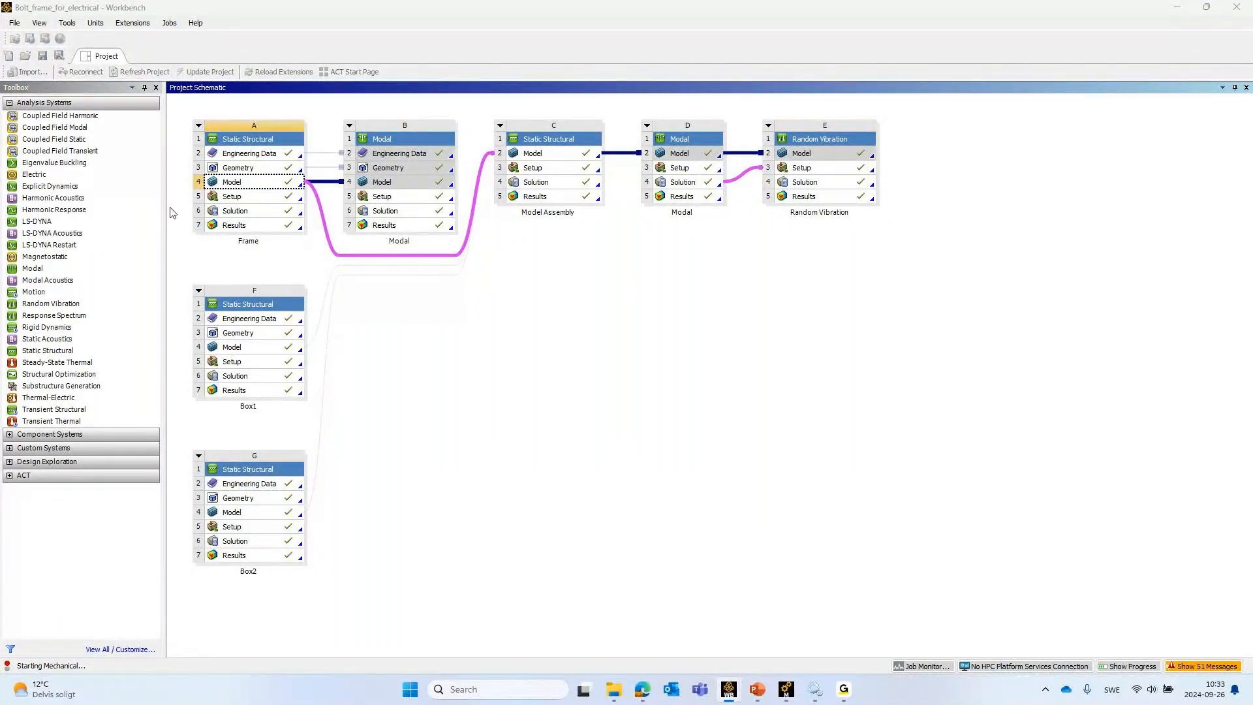
mouse_move(787, 689)
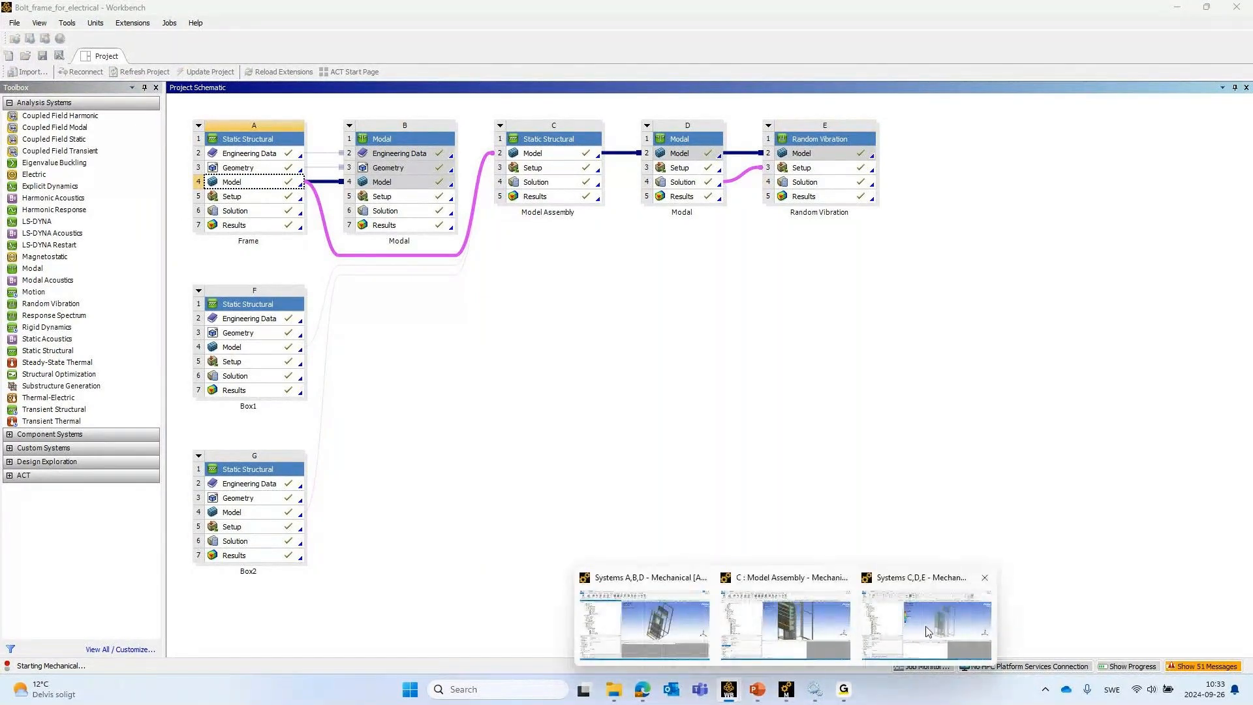
mouse_move(928, 631)
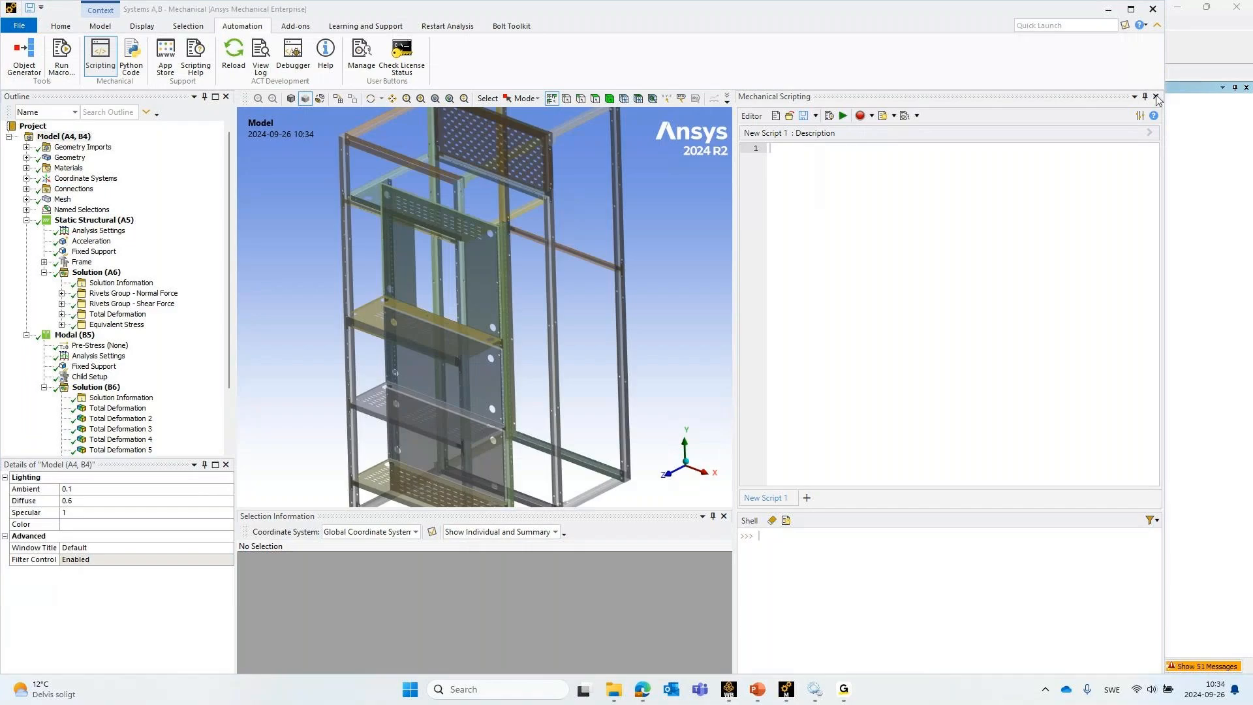
left_click(99, 226)
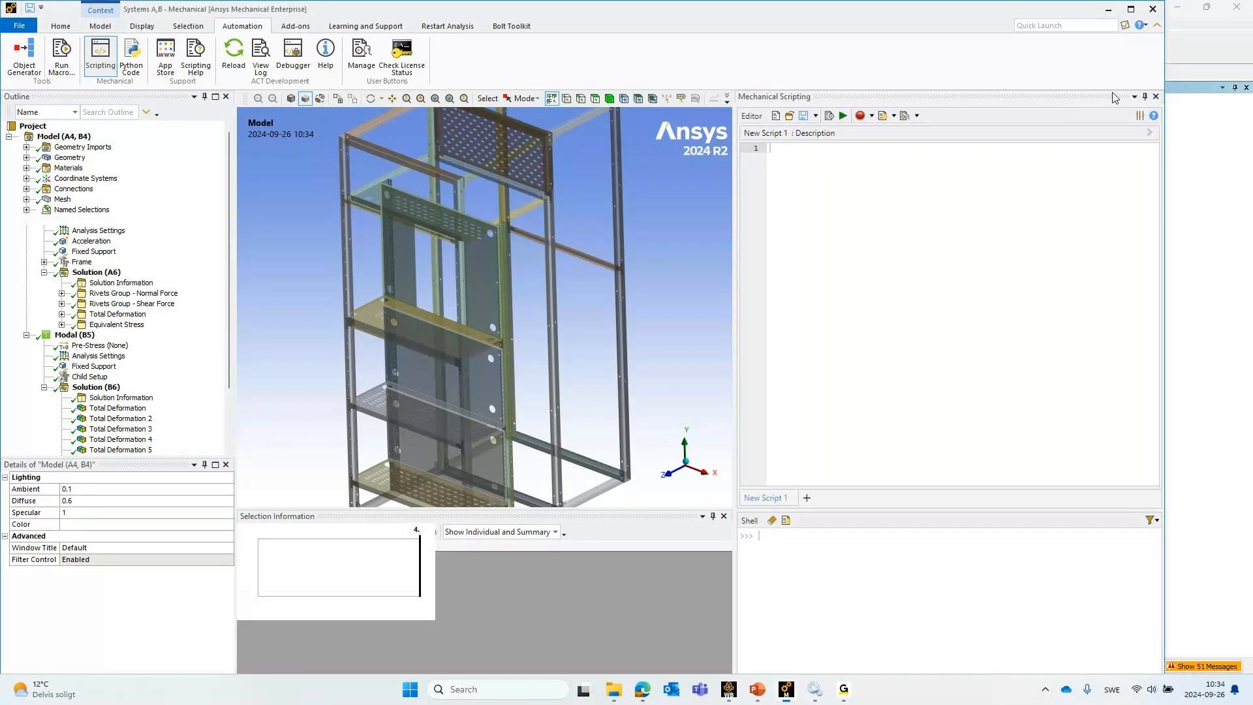
left_click(1157, 98)
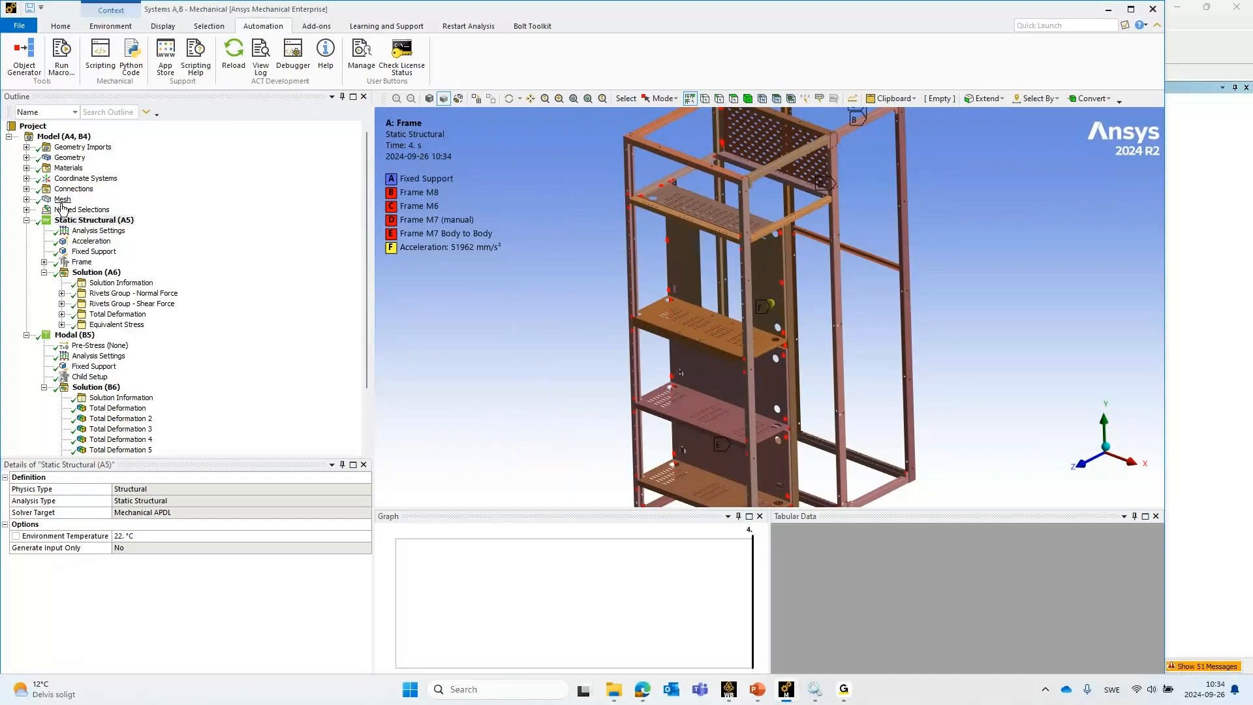
Review the Frame's analysis settings, expand the normal and shear force rivet groups, and examine the Grouped Rivets Strength plot
left_click(95, 231)
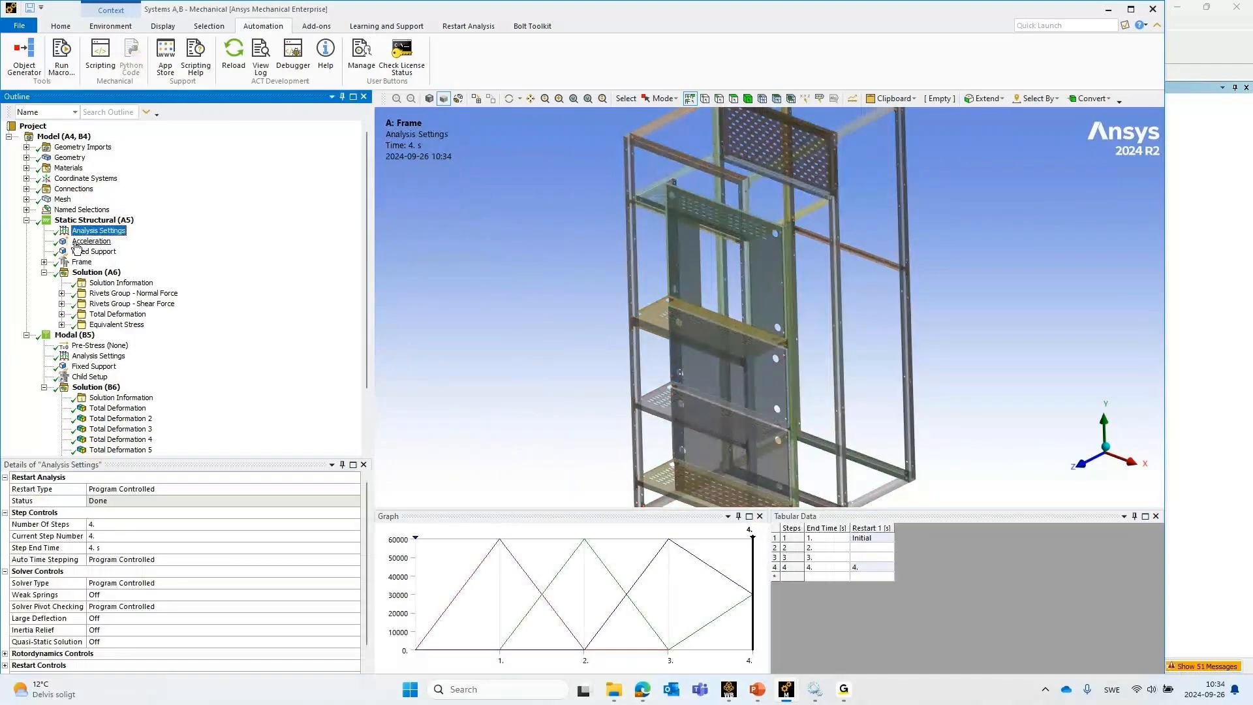
scroll(77, 248, "down", 1)
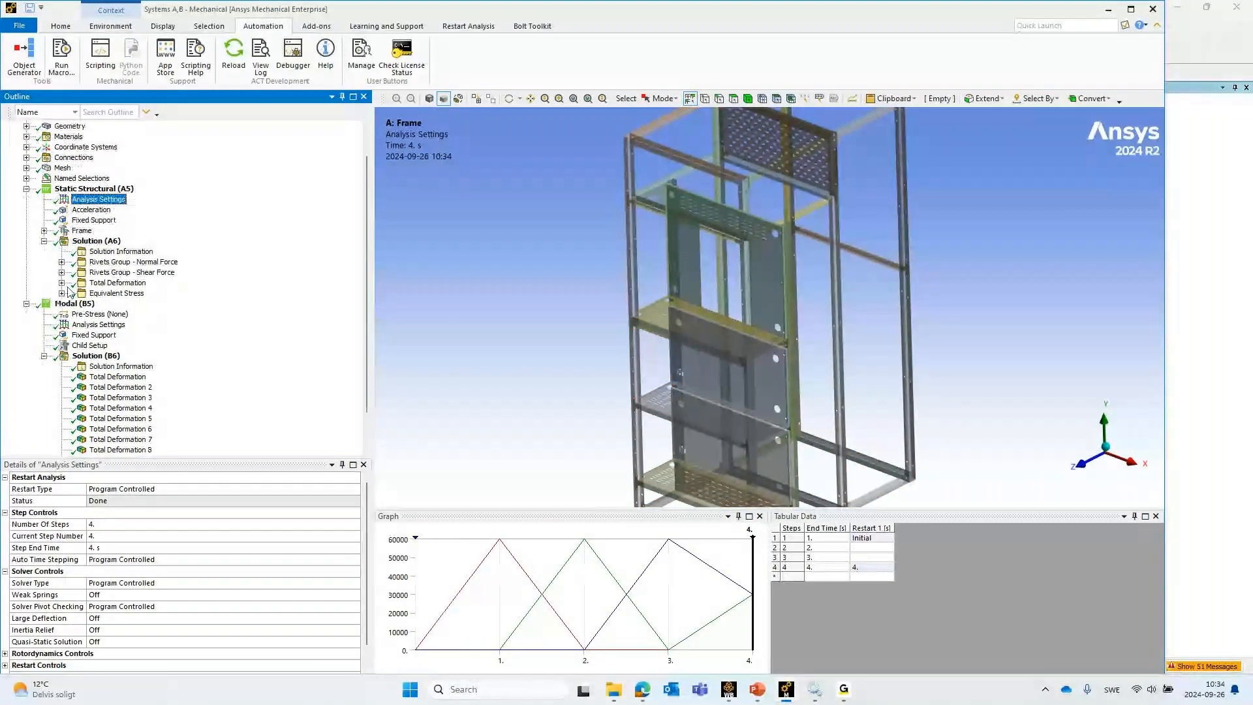
left_click(61, 262)
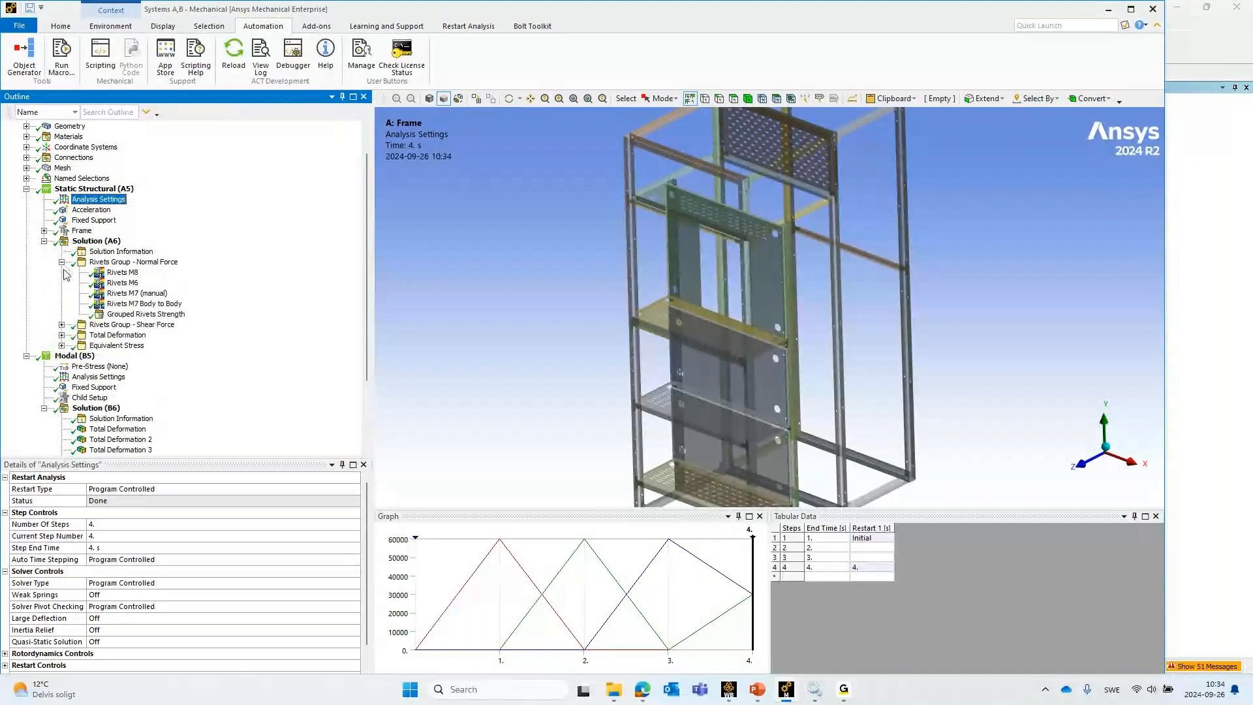
left_click(61, 325)
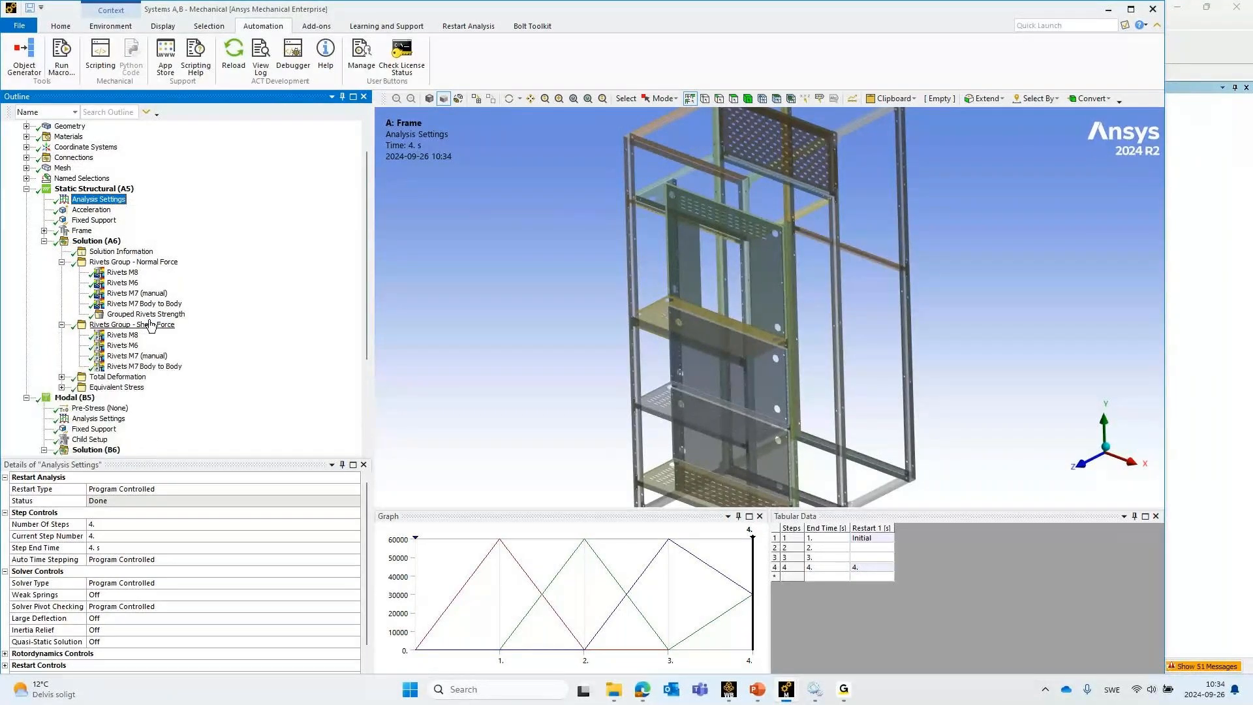
left_click(153, 316)
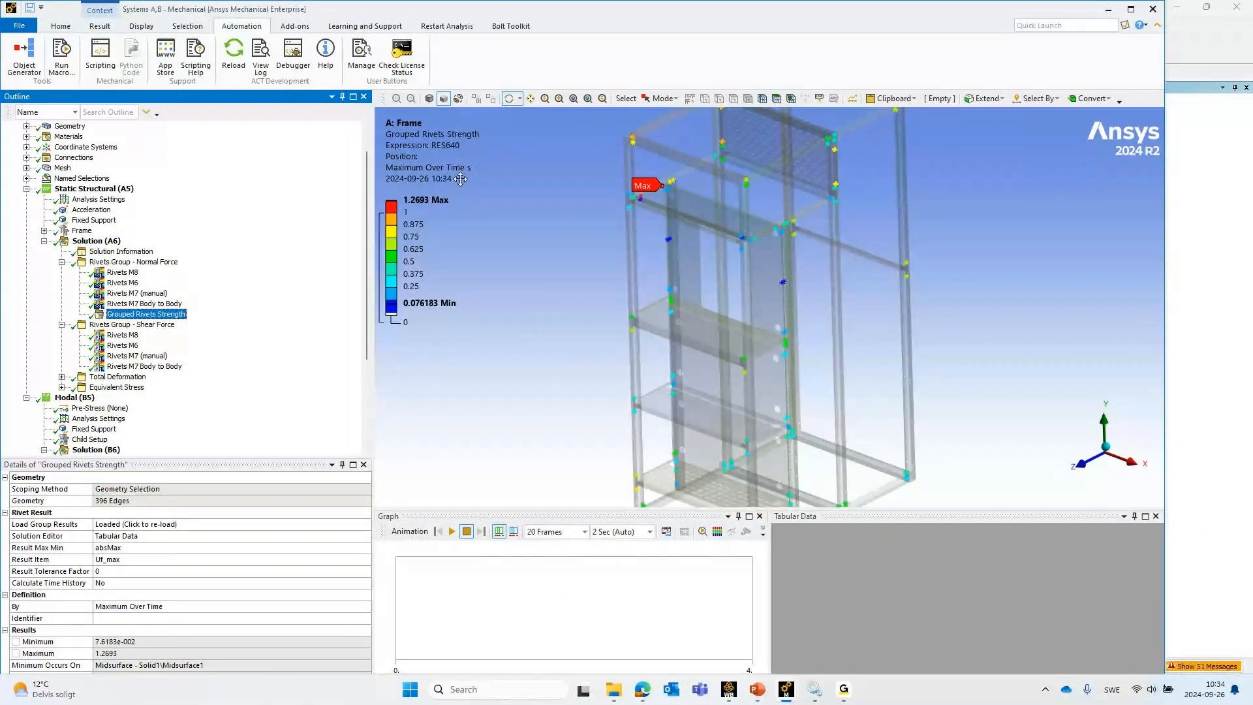
left_click_drag(465, 181, 537, 203)
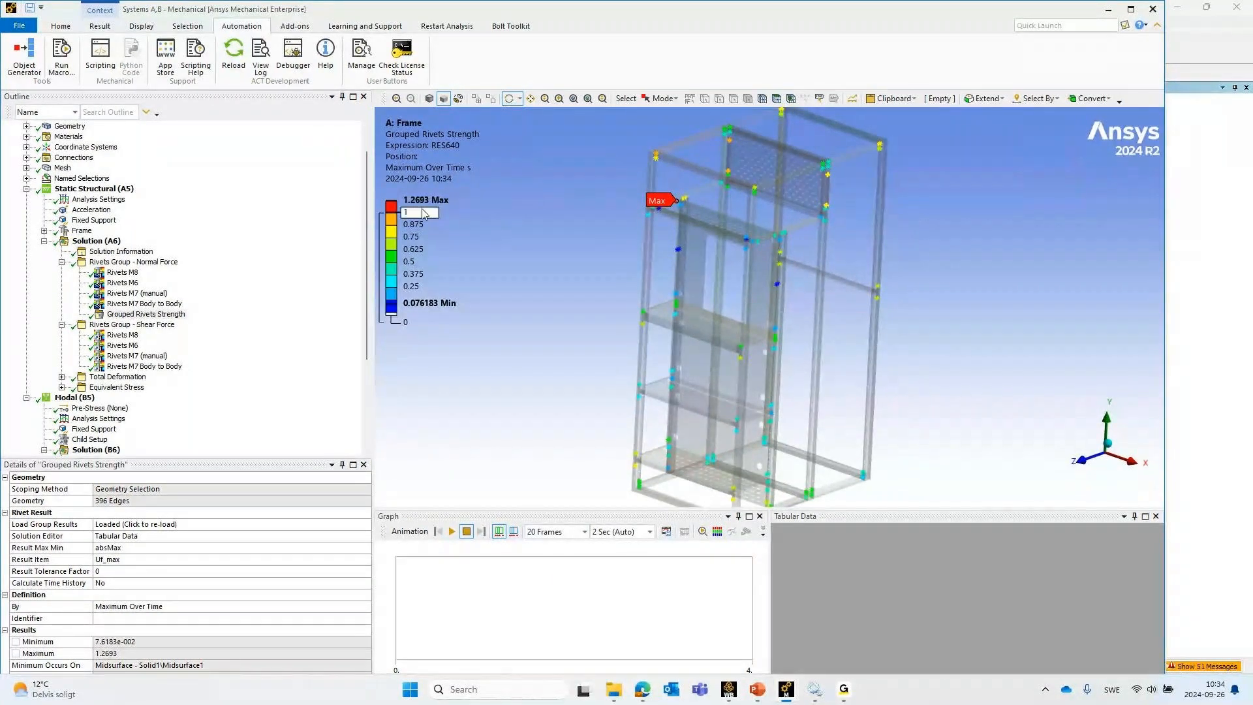
left_click_drag(789, 196, 732, 192)
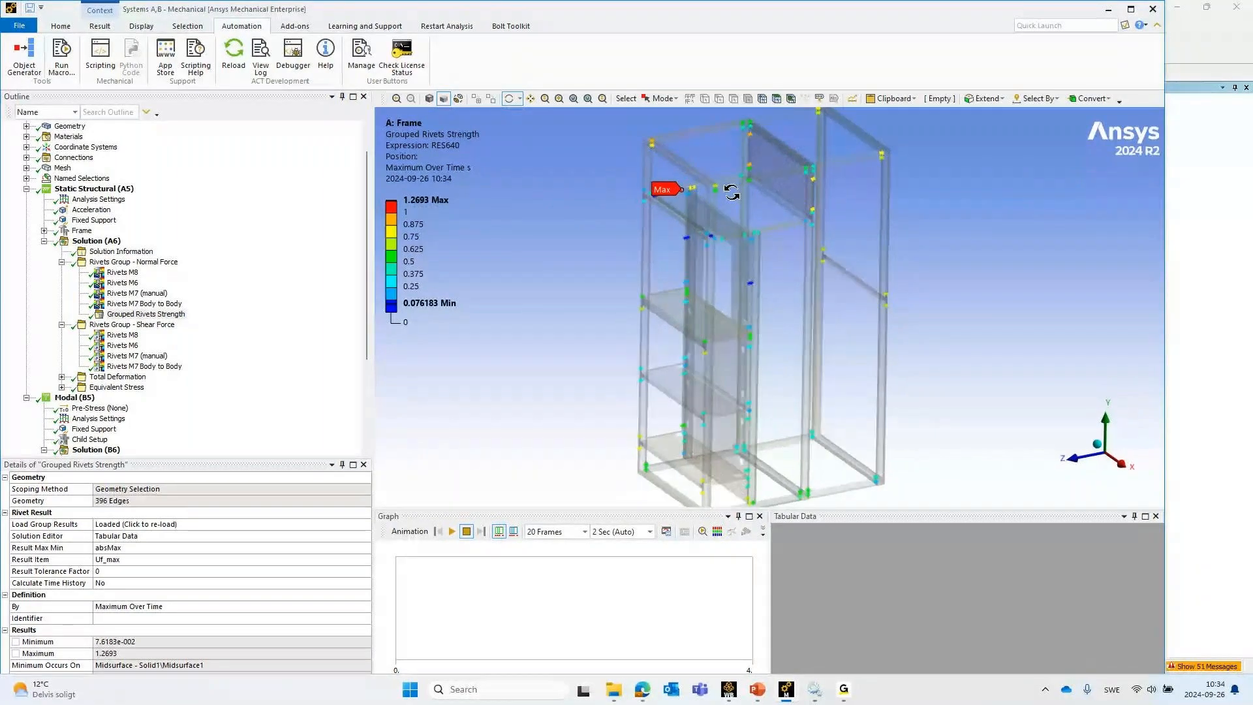
Examine the rivets around the maximum in the Frame's Grouped Rivets Strength plot
scroll(819, 300, "up", 5)
scroll(829, 310, "up", 1)
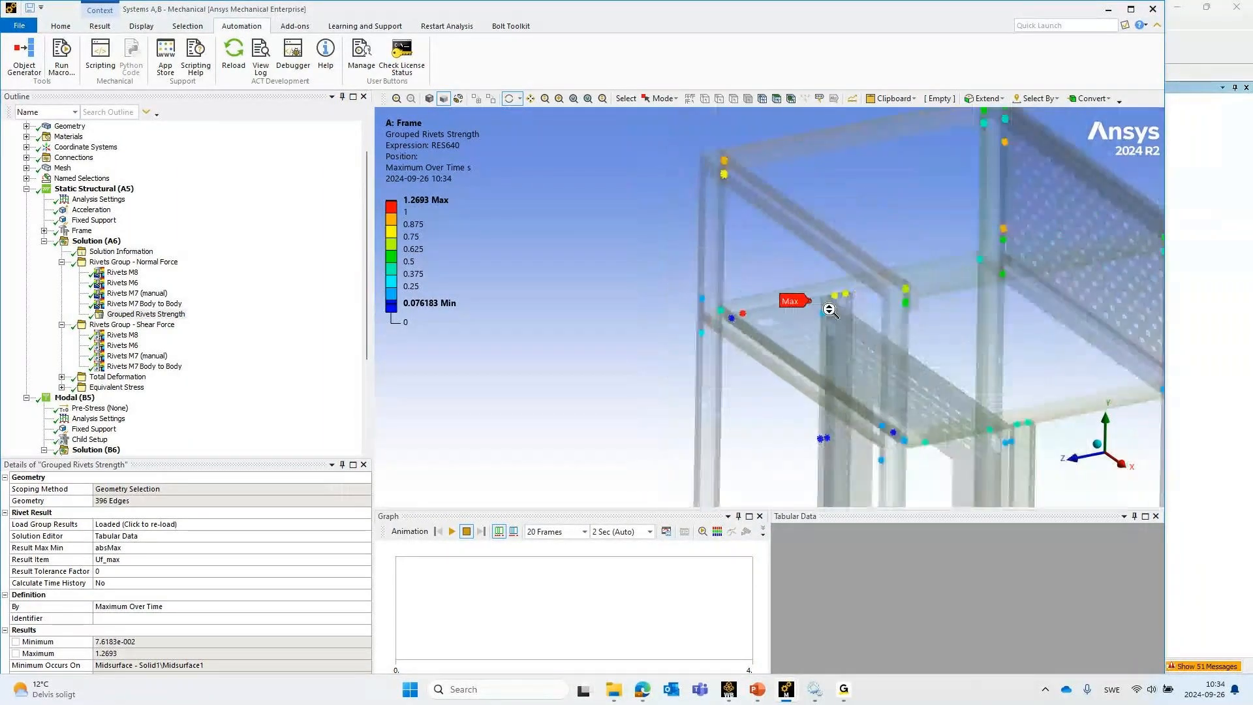
scroll(830, 309, "down", 5)
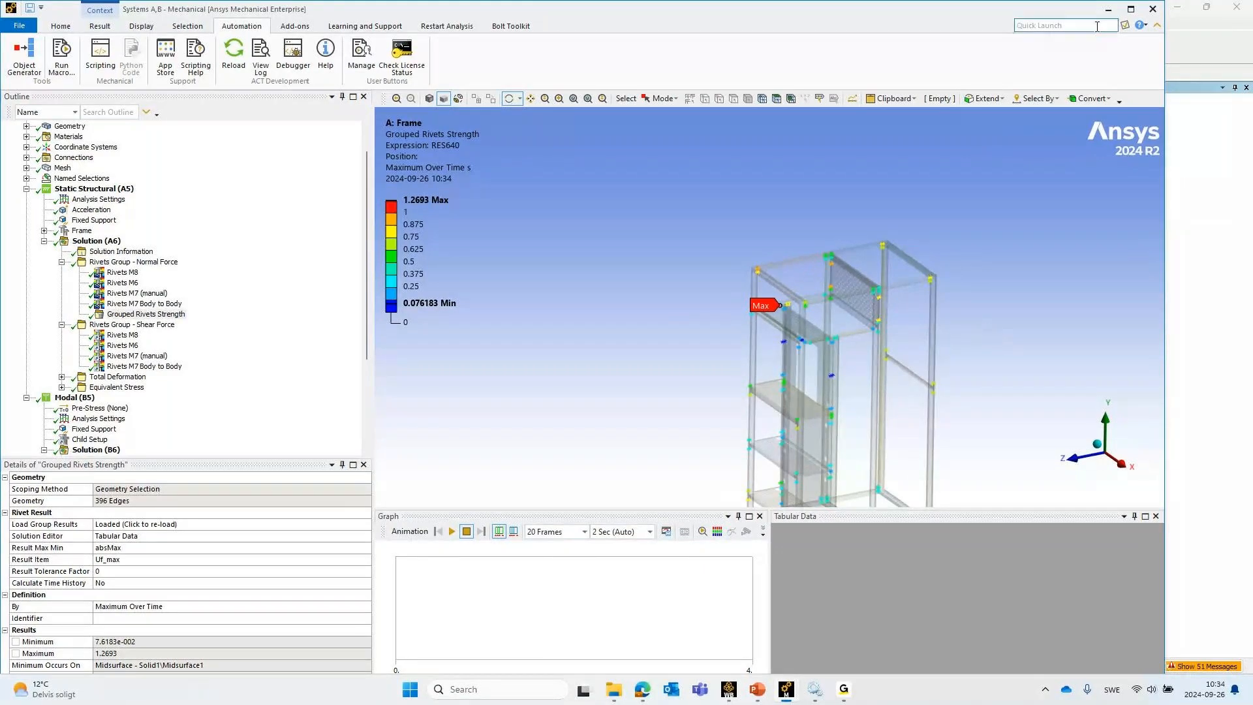
Switch to Workbench, open the Solution of Modal system D in Mechanical, and display its first Total Deformation result
left_click(1109, 10)
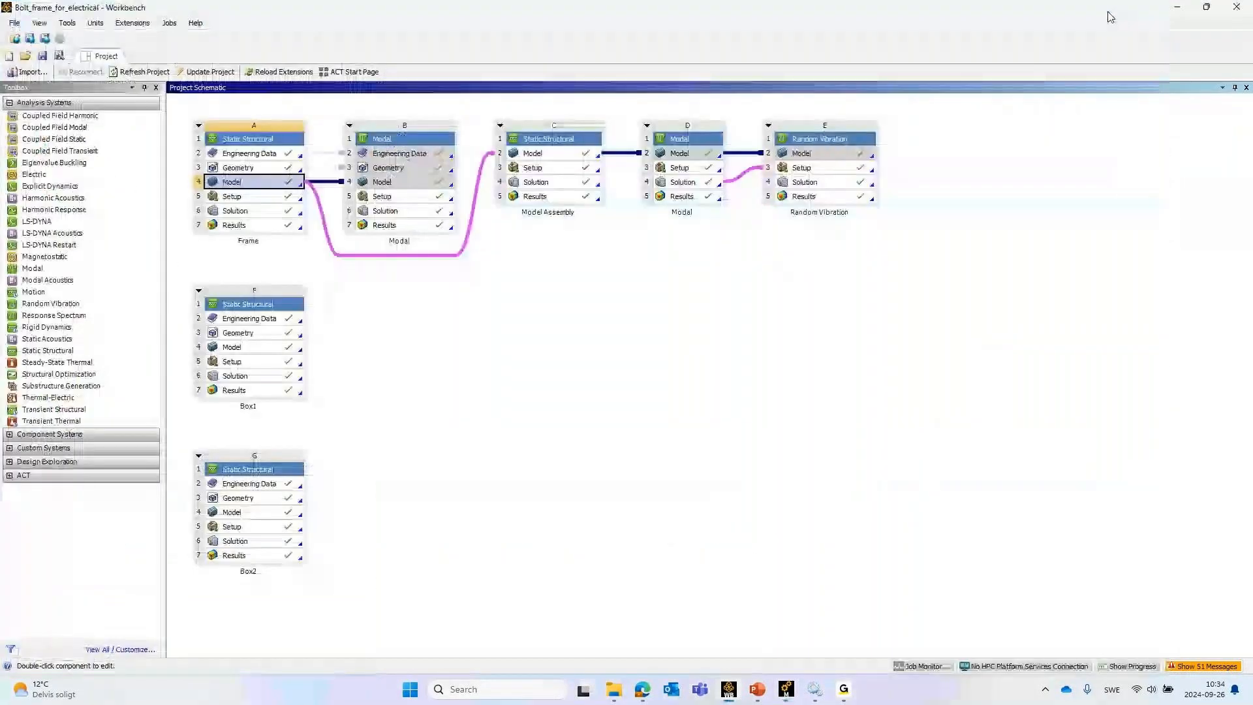
double_click(689, 181)
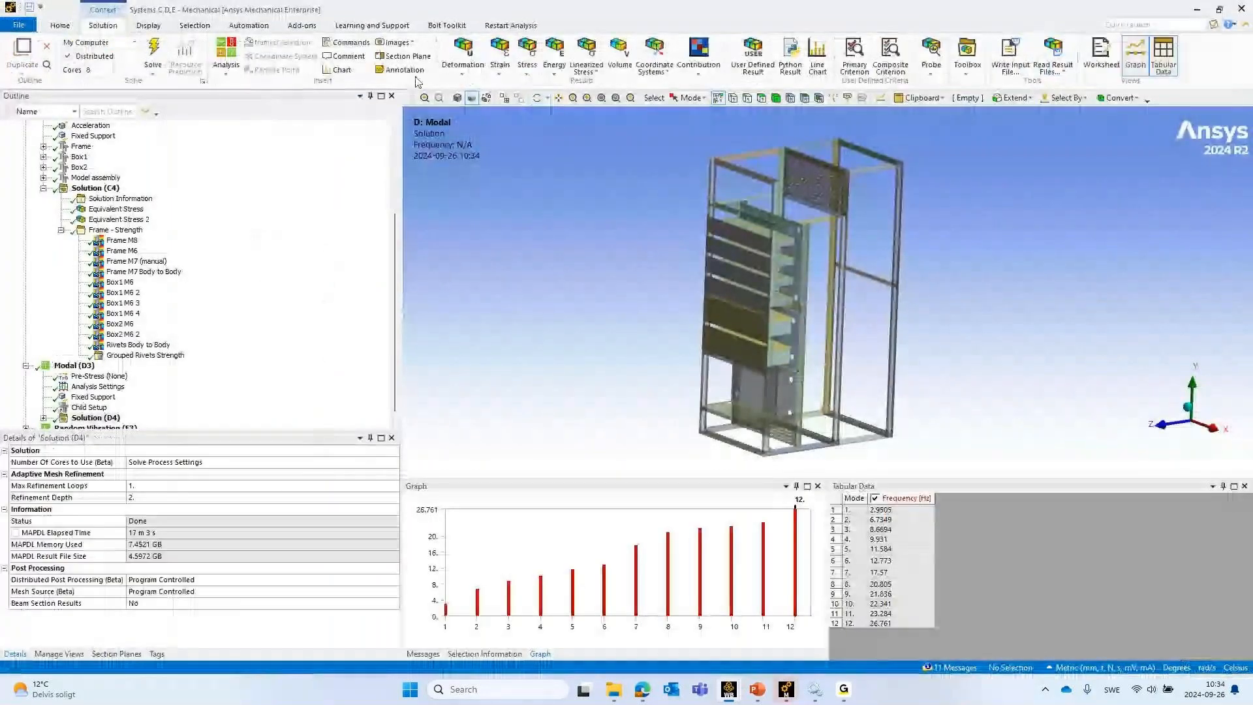
scroll(65, 204, "up", 3)
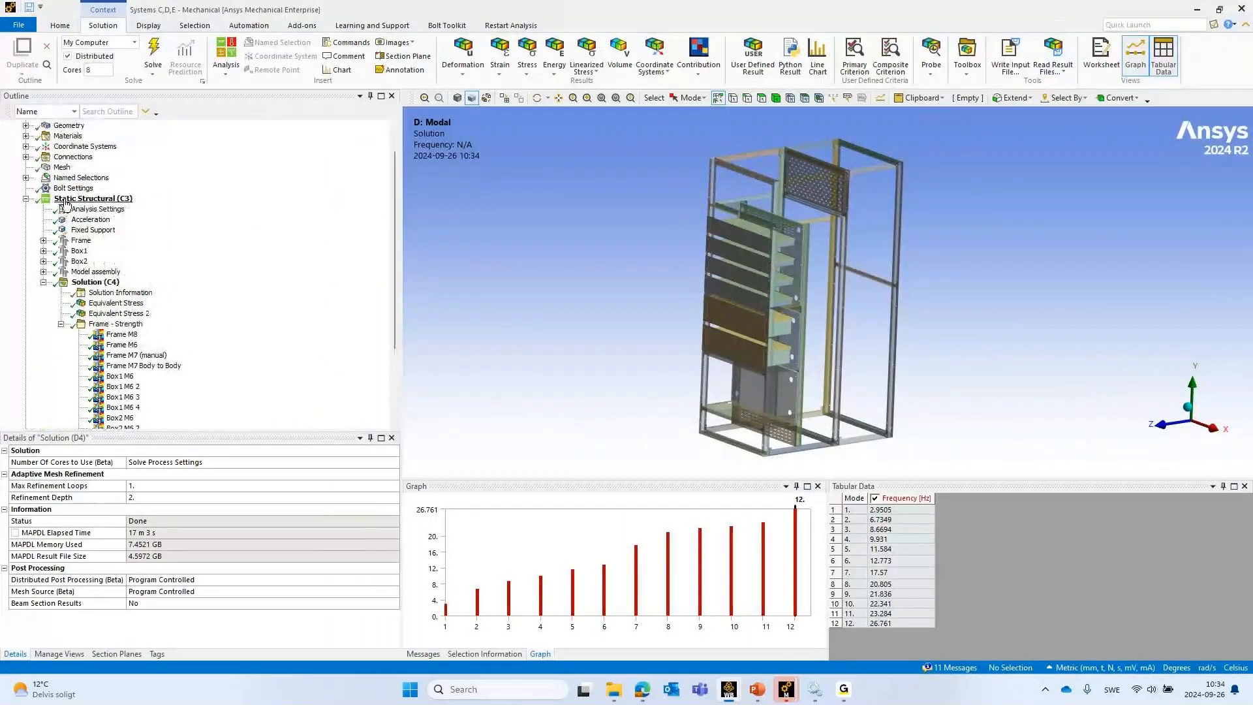
left_click(43, 282)
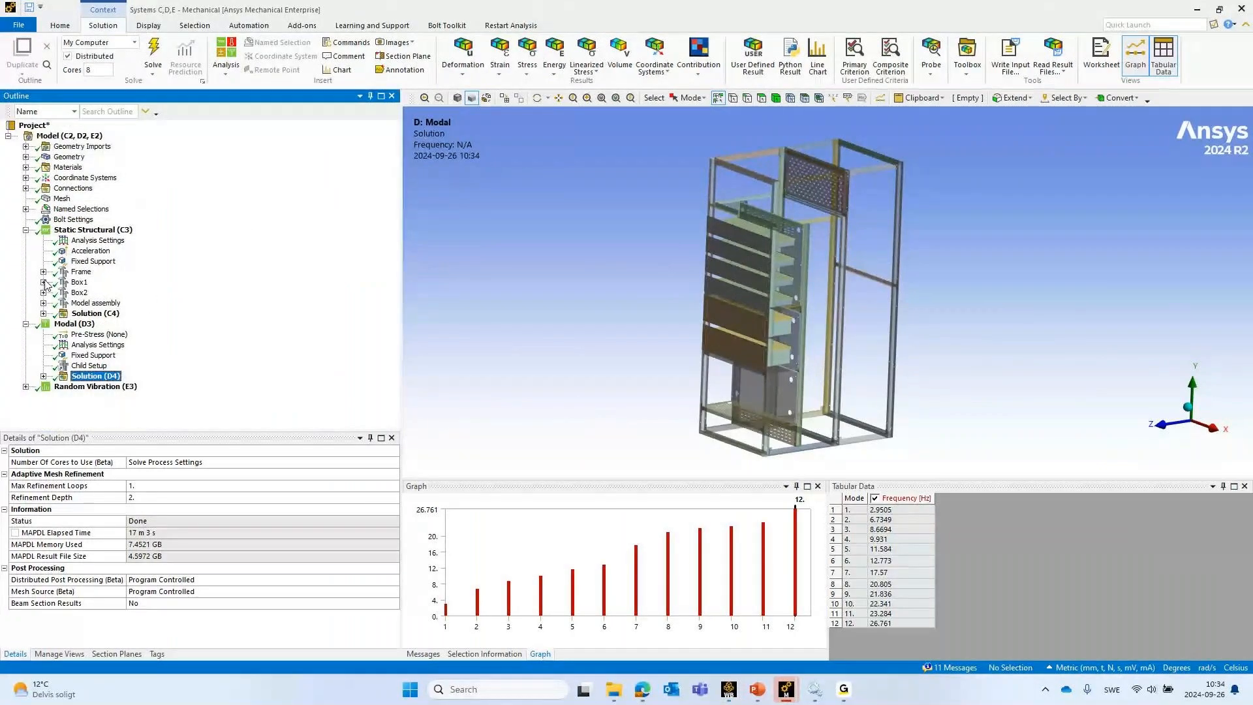
left_click(46, 323)
left_click(44, 376)
left_click(131, 305)
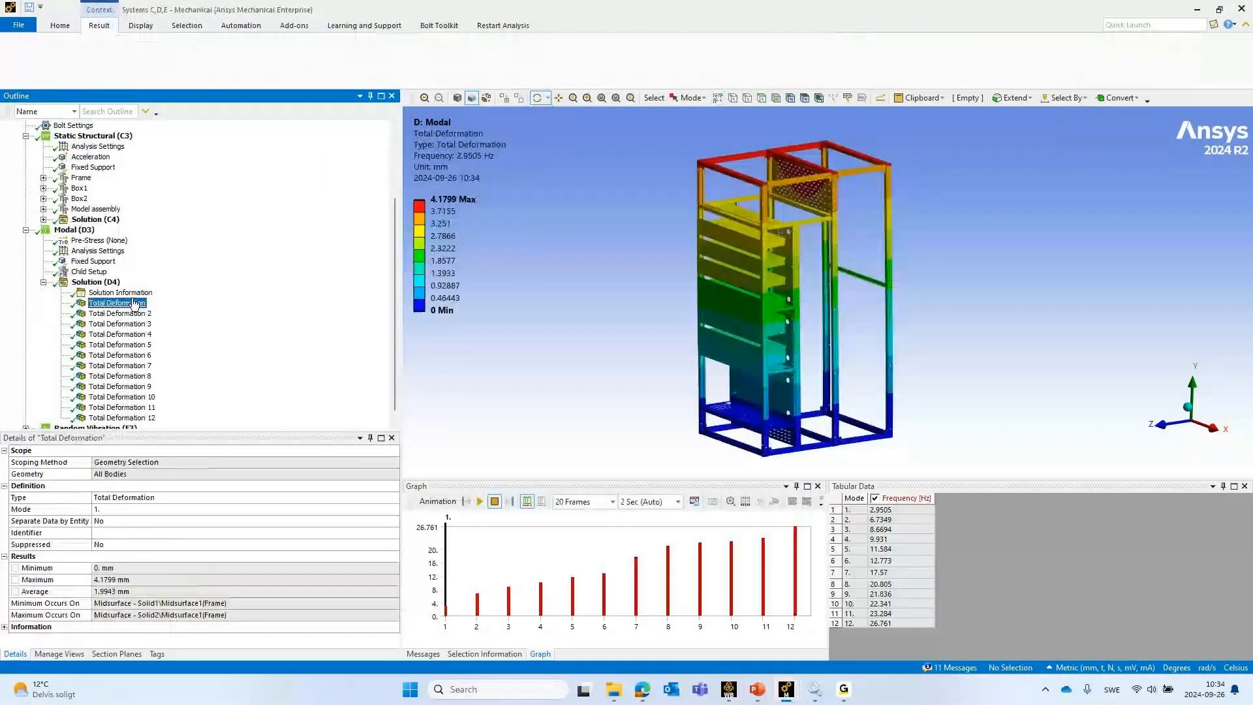
Step through the remaining Modal mode shapes, from Total Deformation 2 to Total Deformation 12
key("Down")
key("Down")
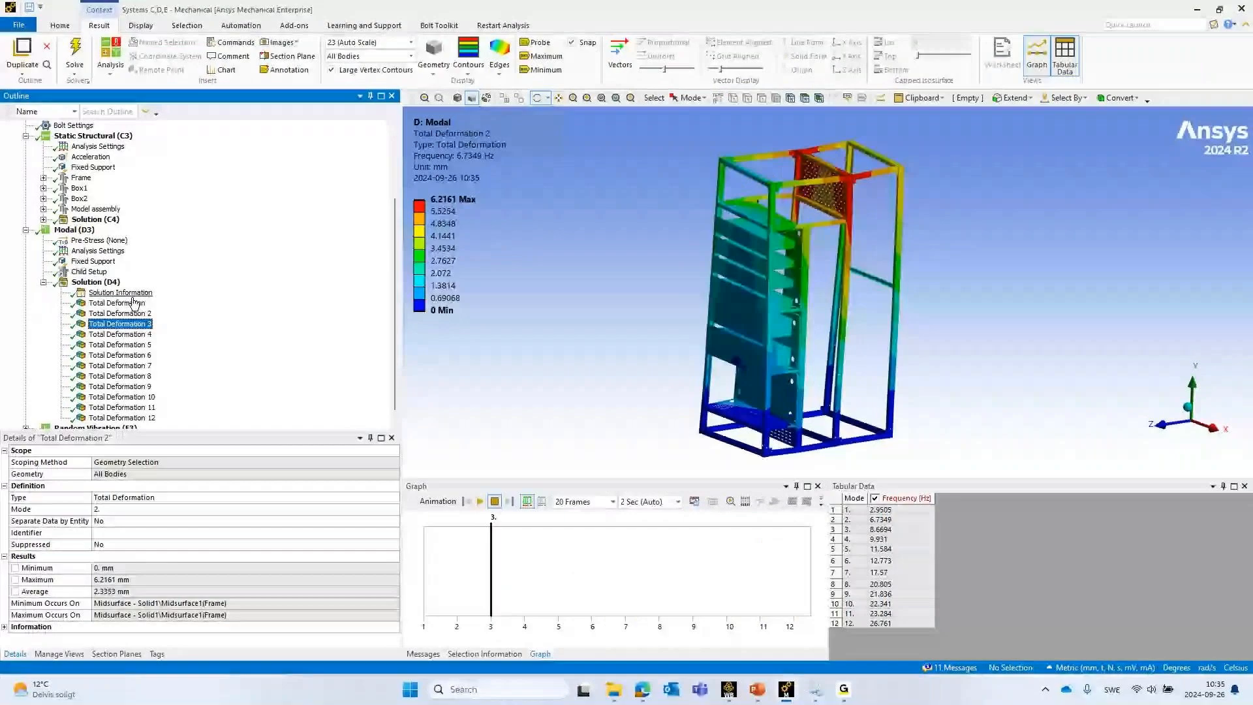
key("Down")
key("Down")
key("Down")
key("Down")
key("Down")
key("Down")
key("Down")
key("Down")
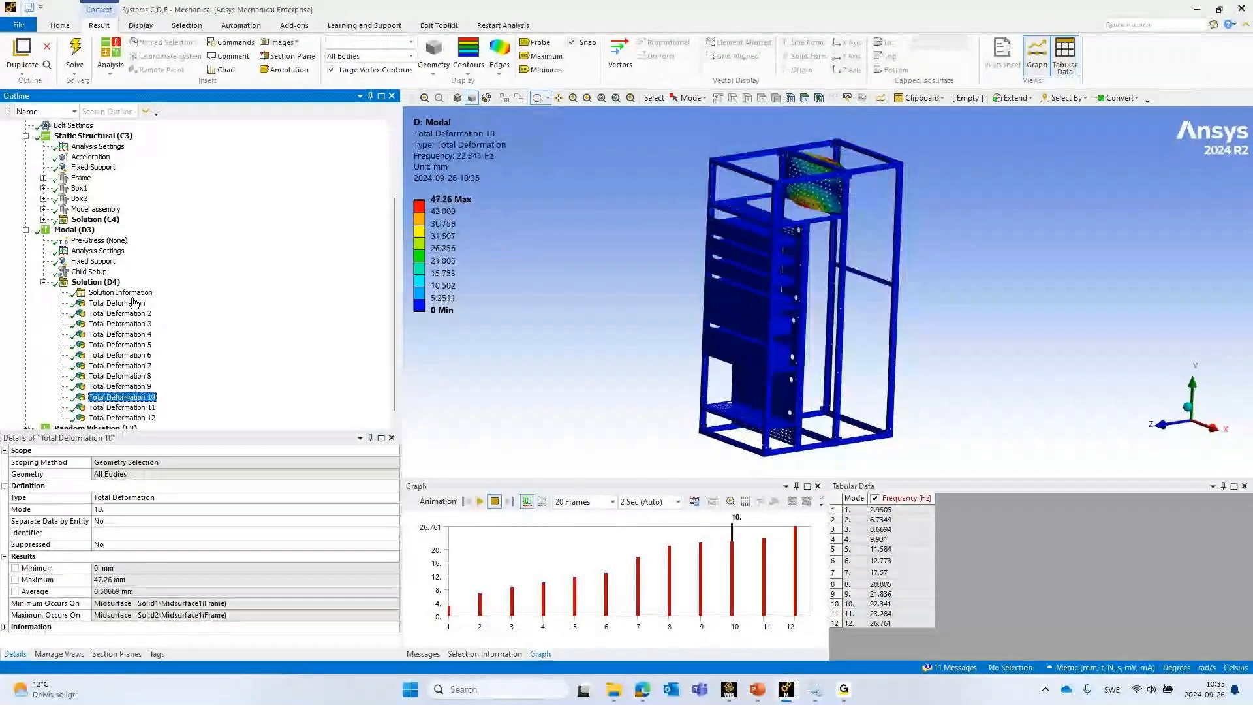
key("Down")
key("Down")
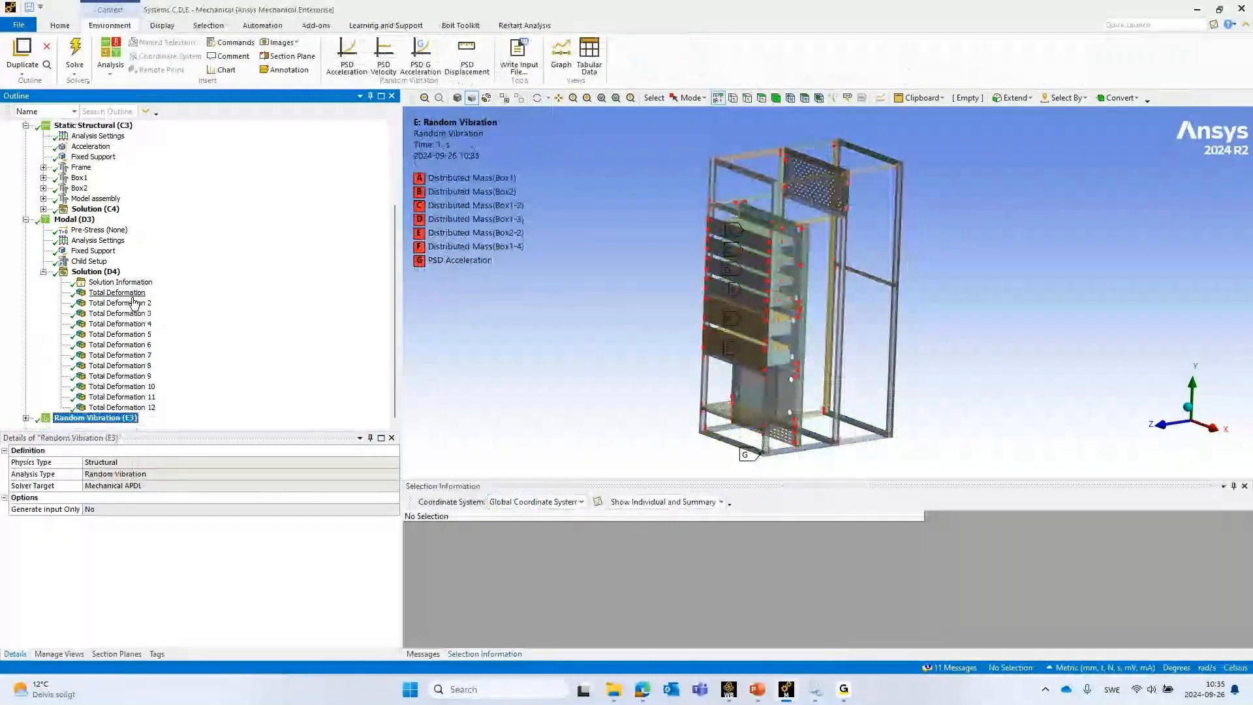
Expand the Random Vibration analysis and review its Child Setup, PSD Acceleration load and Directional Deformation result
key("Right")
key("Down")
key("Down")
key("Down")
key("Down")
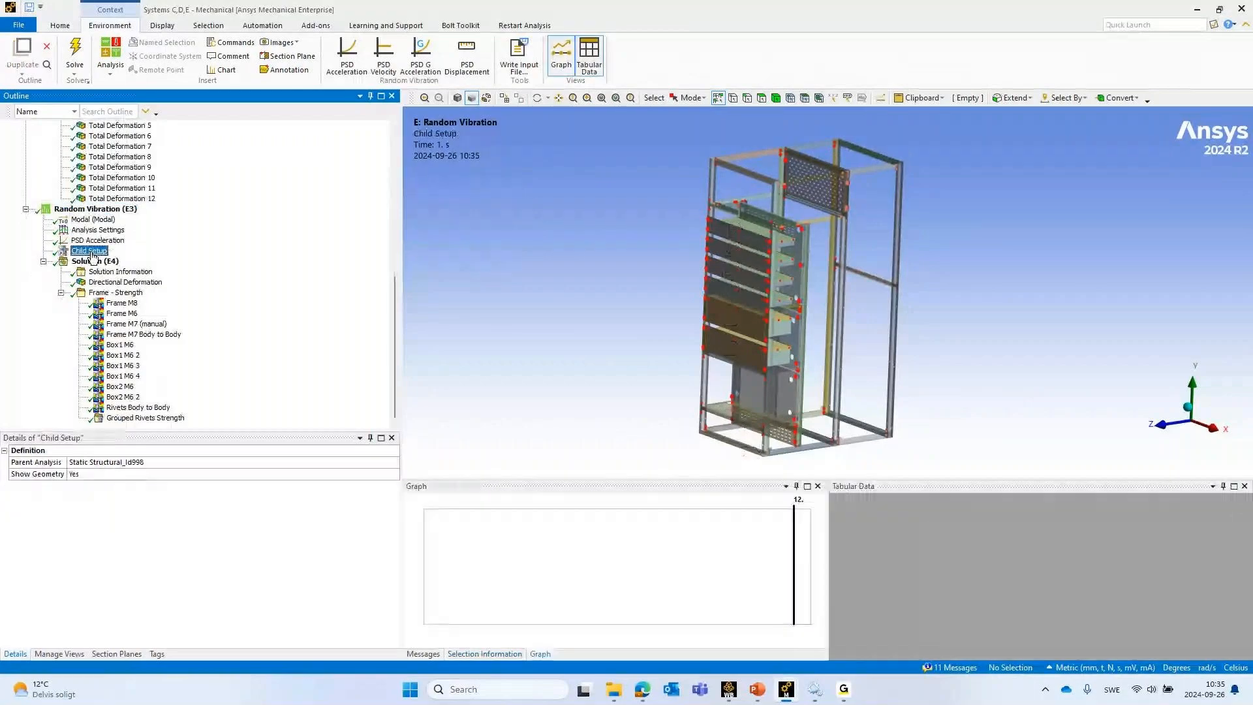
left_click(93, 241)
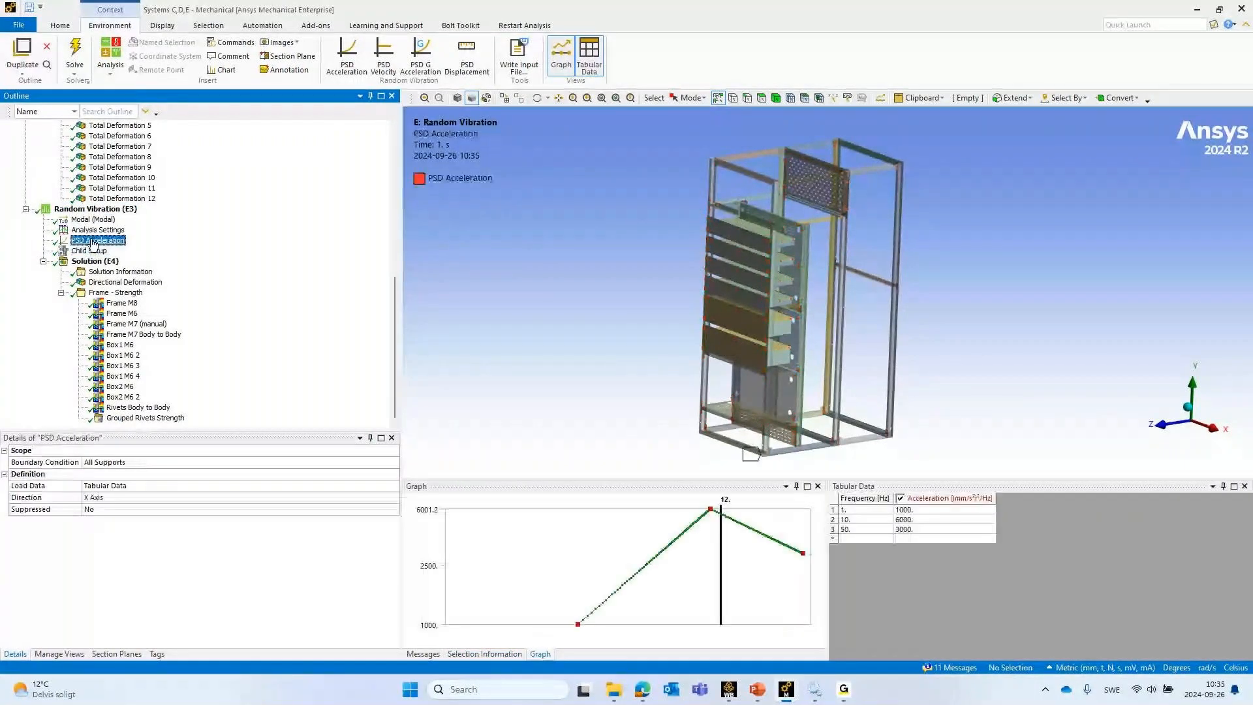
left_click(119, 284)
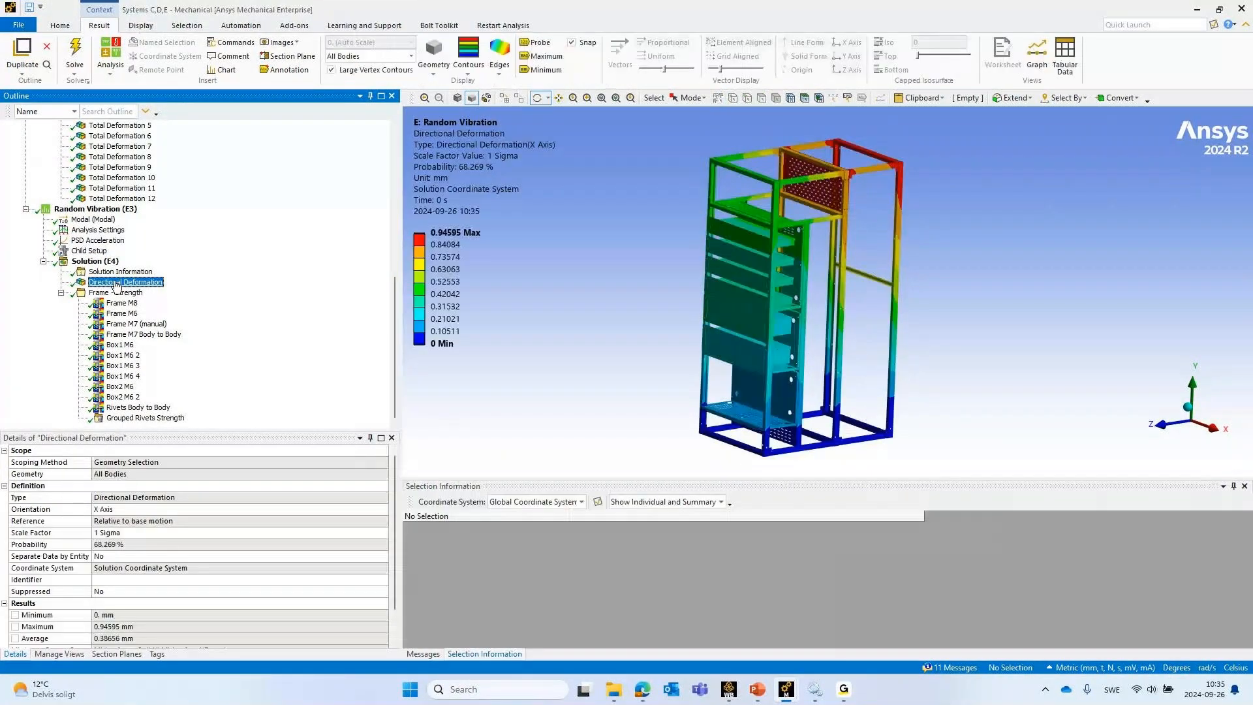
Review the Random Vibration Frame M8 rivet properties including Scale Factor Value, and examine the Grouped Rivets Strength plot
left_click(122, 304)
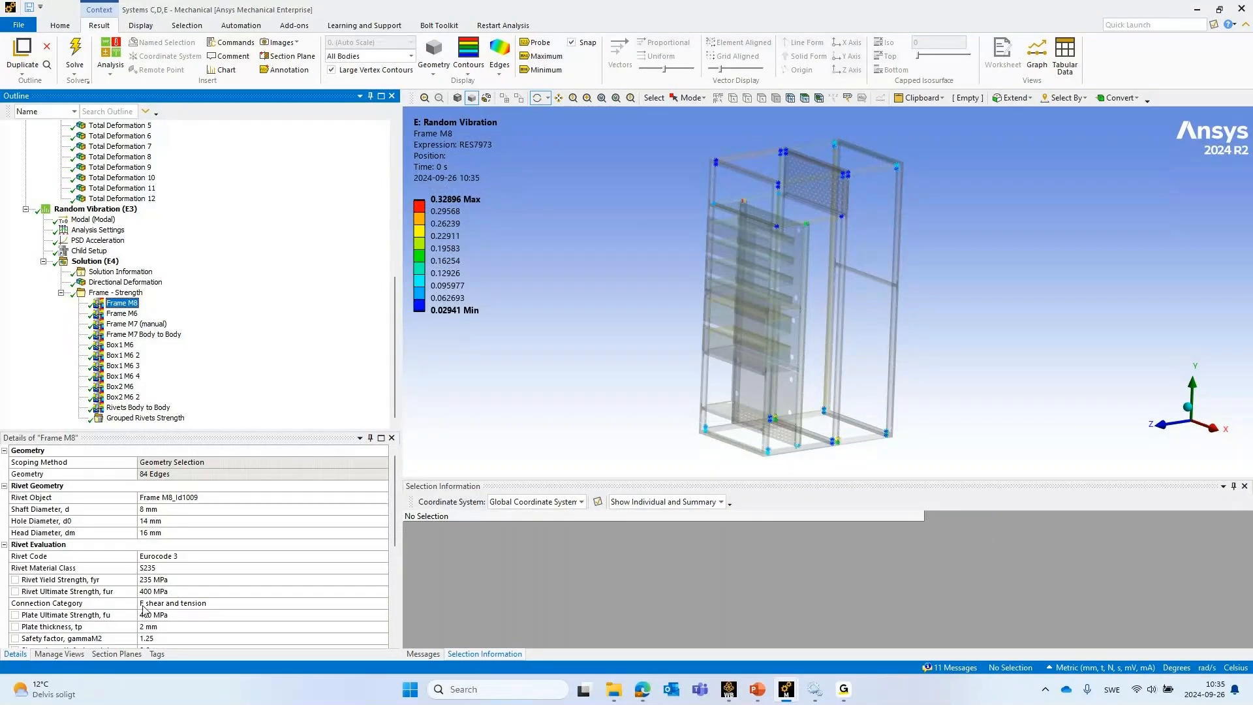
scroll(128, 546, "down", 1)
scroll(128, 546, "down", 3)
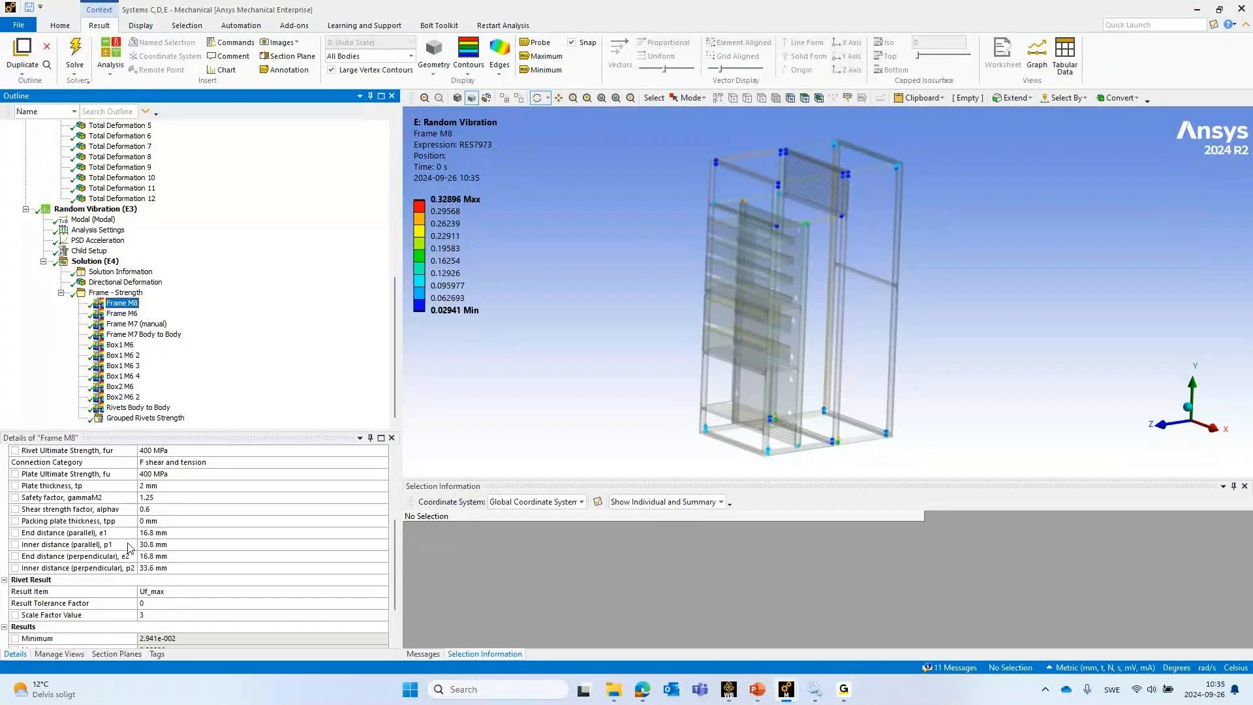
left_click(76, 615)
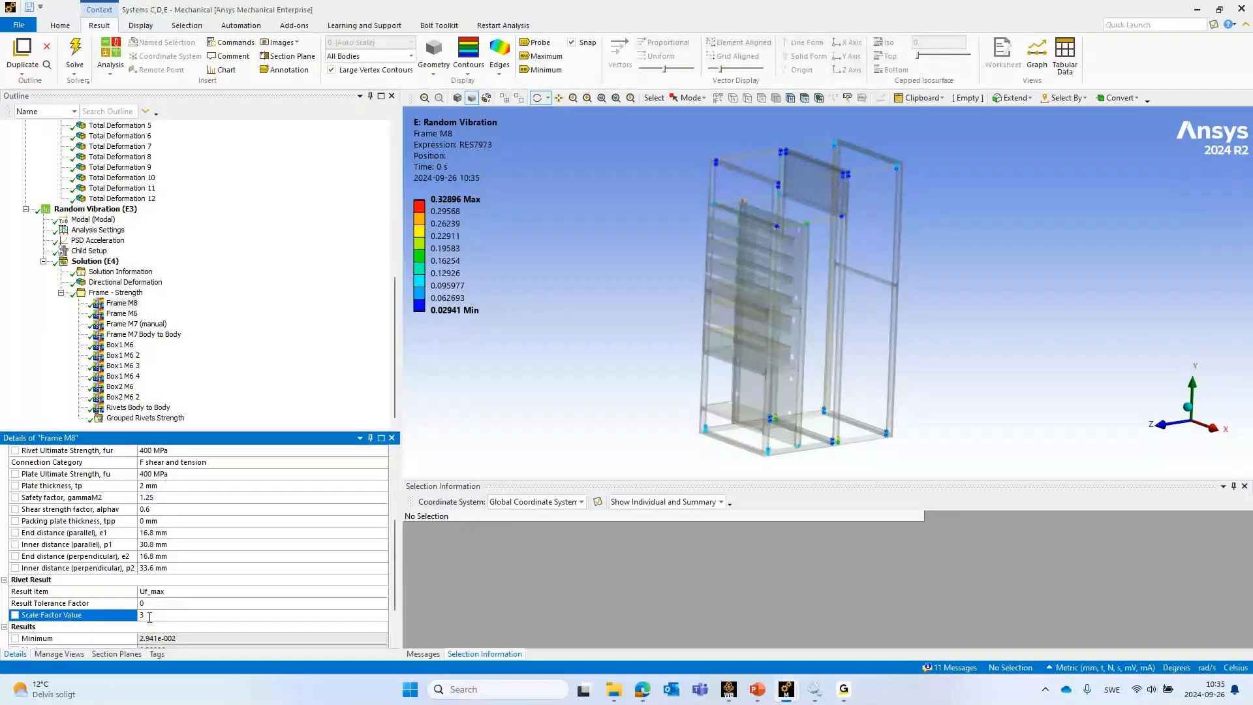
left_click(146, 419)
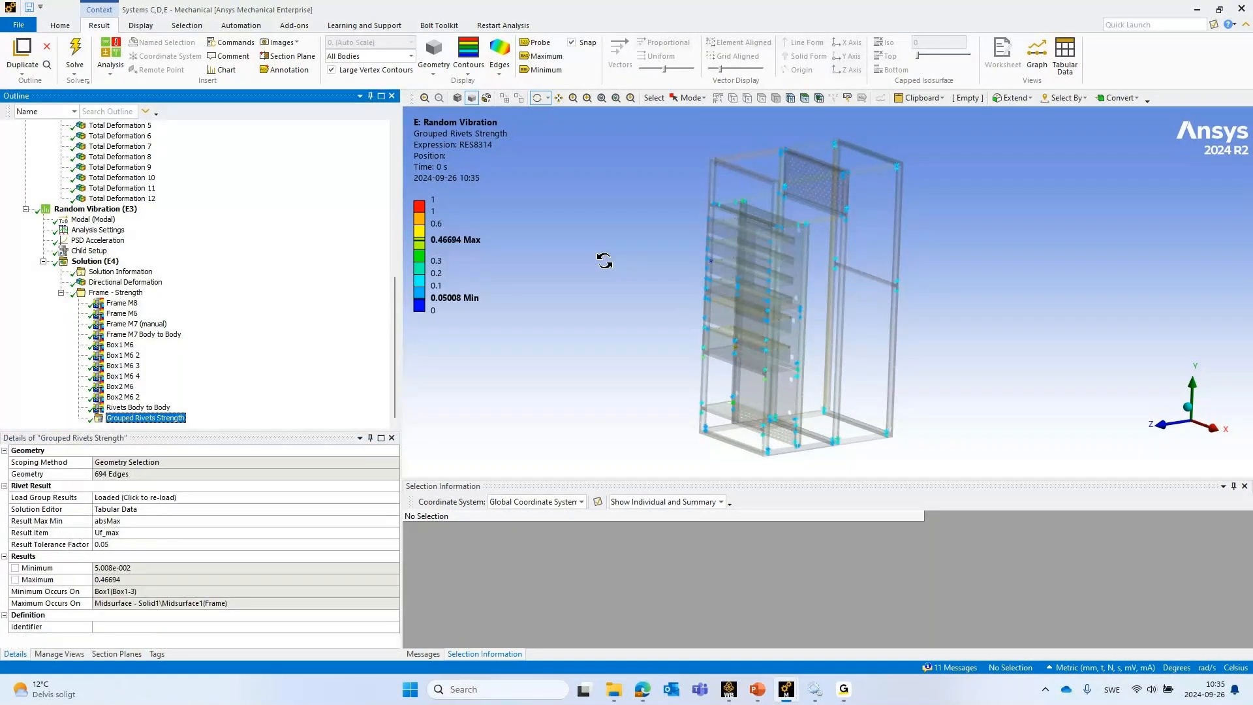
left_click_drag(605, 262, 979, 269)
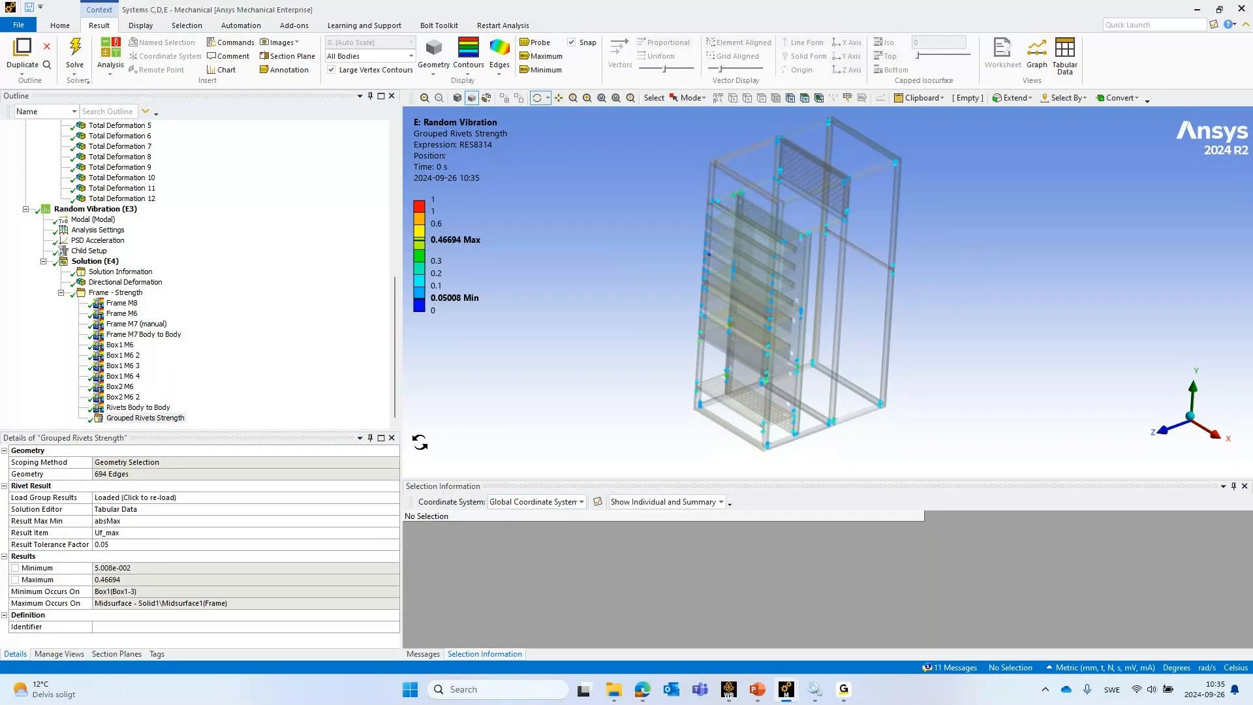
Expand the Static Structural solution of the Model Assembly and display its Grouped Rivets Strength result for comparison
scroll(124, 264, "up", 5)
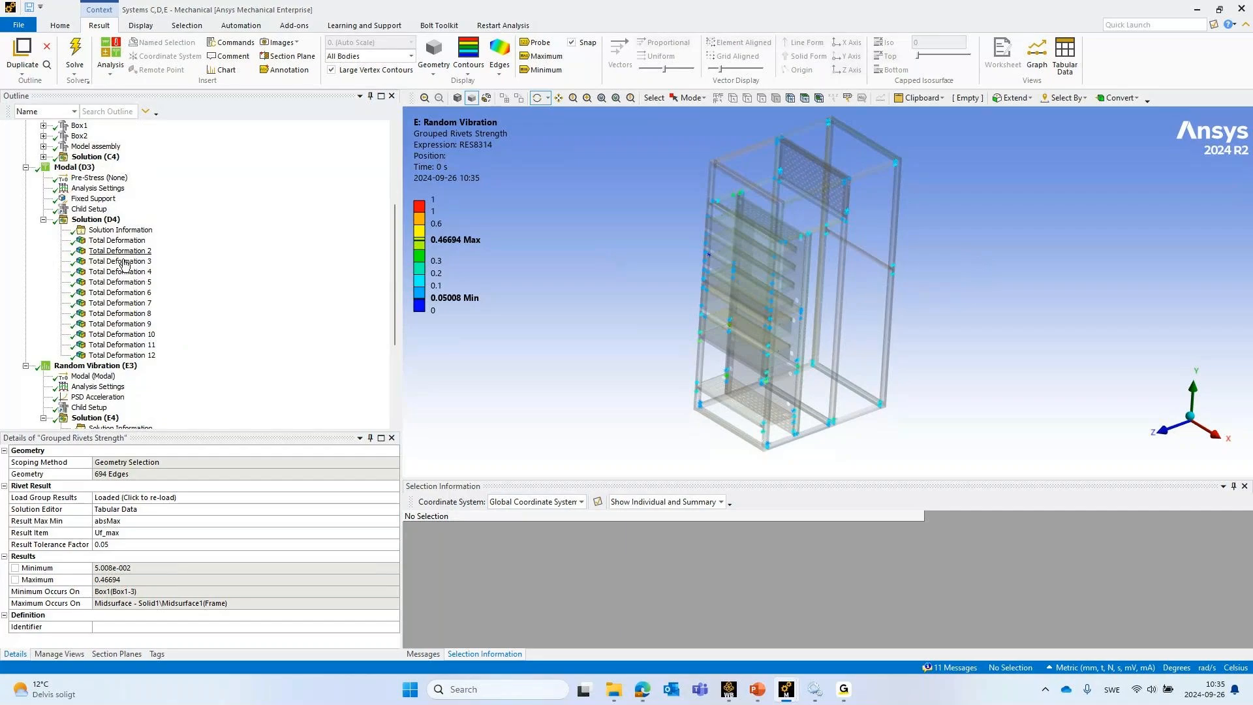
scroll(124, 265, "up", 5)
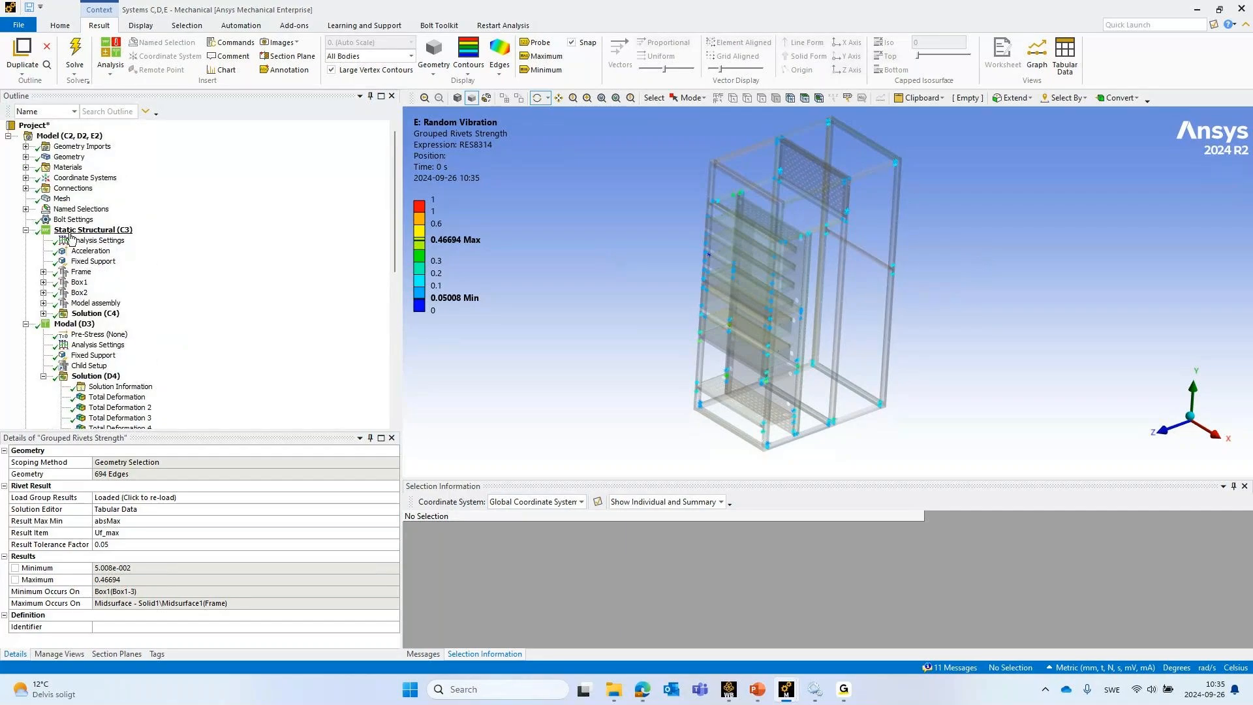
left_click(43, 313)
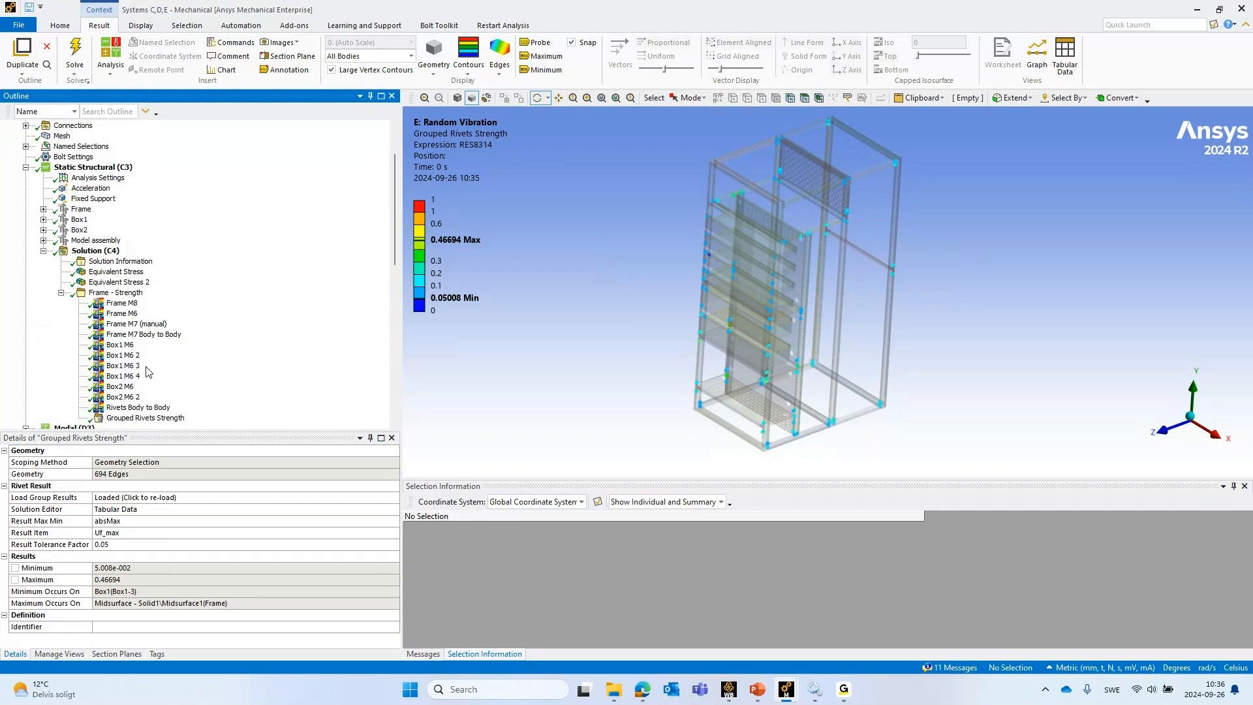
left_click(143, 418)
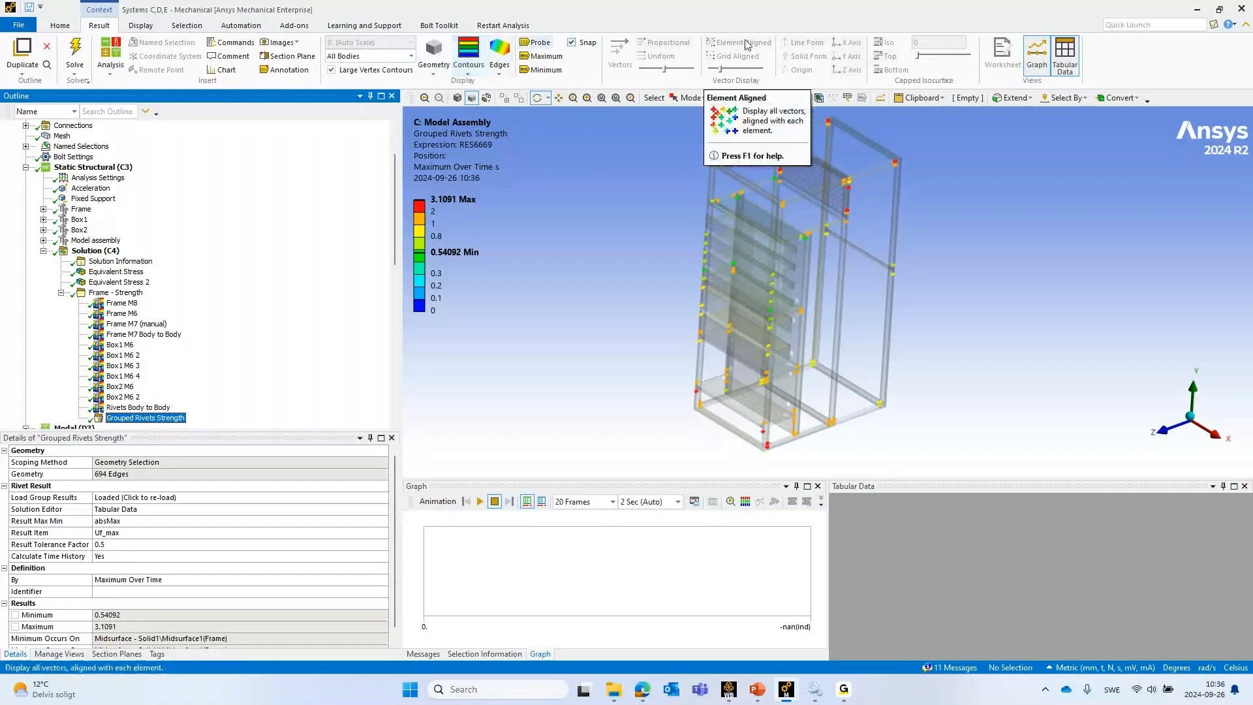
Switch to Workbench and load the binary Report Generator extension, version 242.1, in the Extensions Manager
left_click(1198, 11)
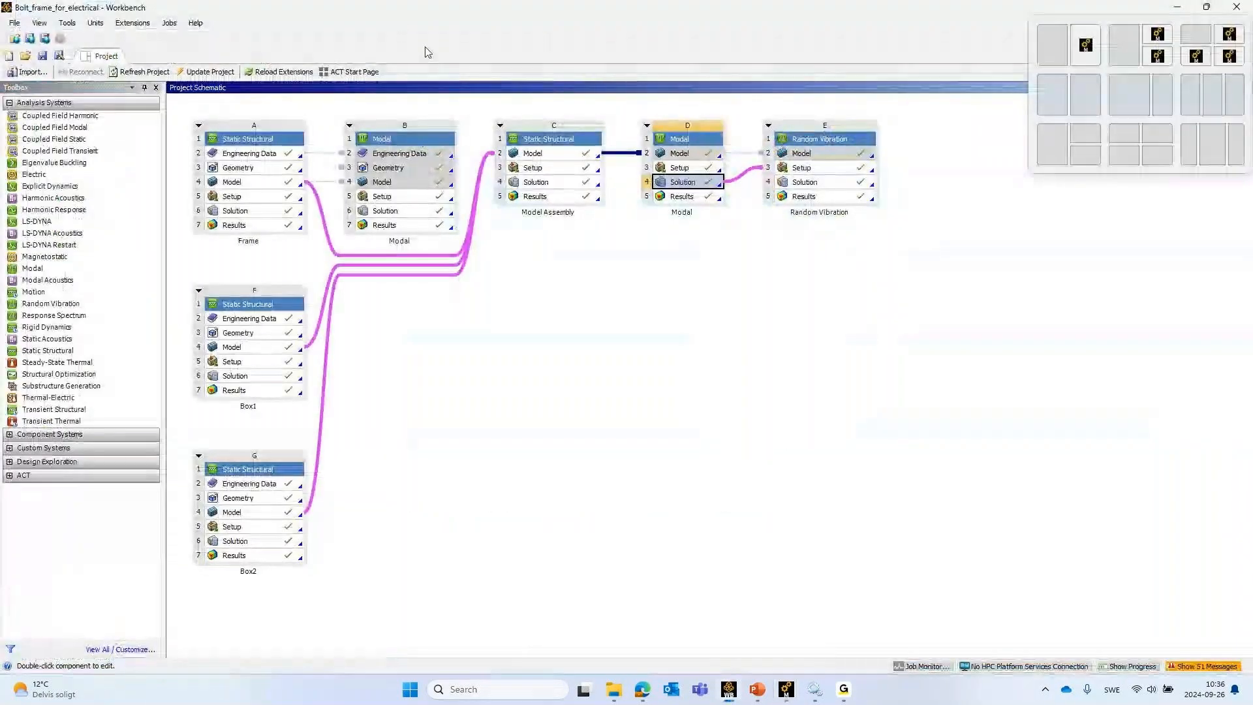
left_click(139, 26)
left_click(157, 38)
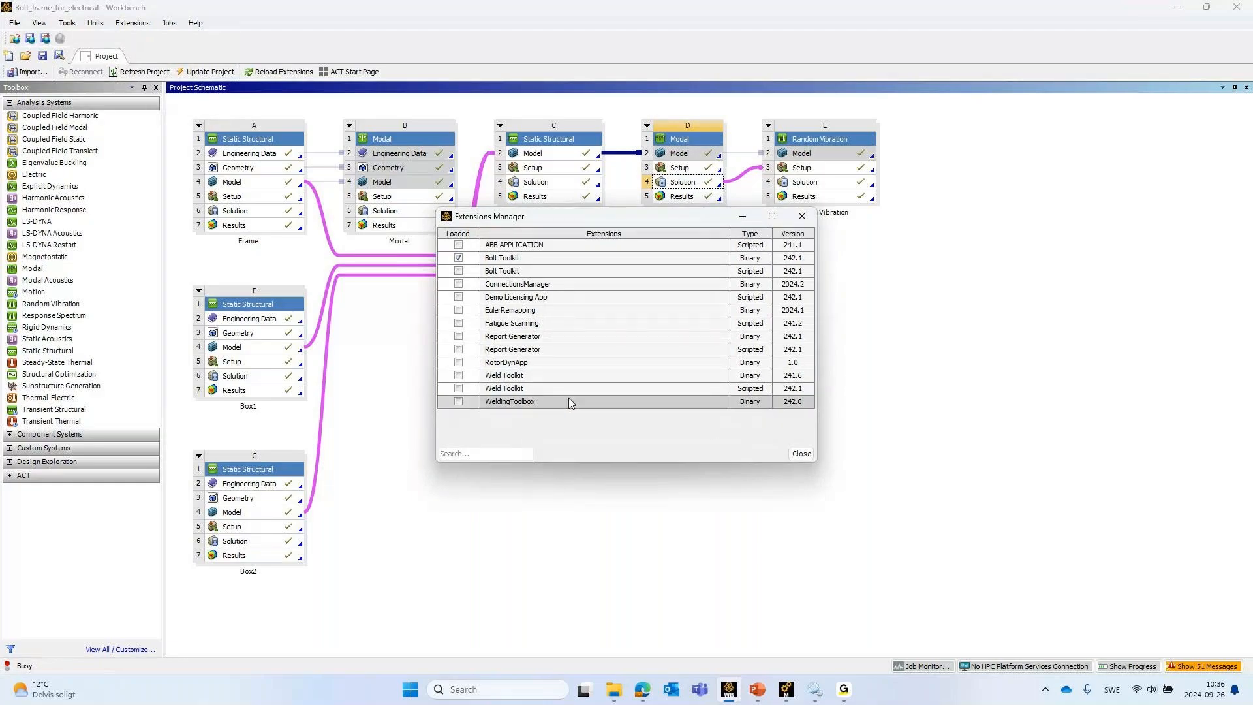
left_click(459, 337)
left_click(799, 454)
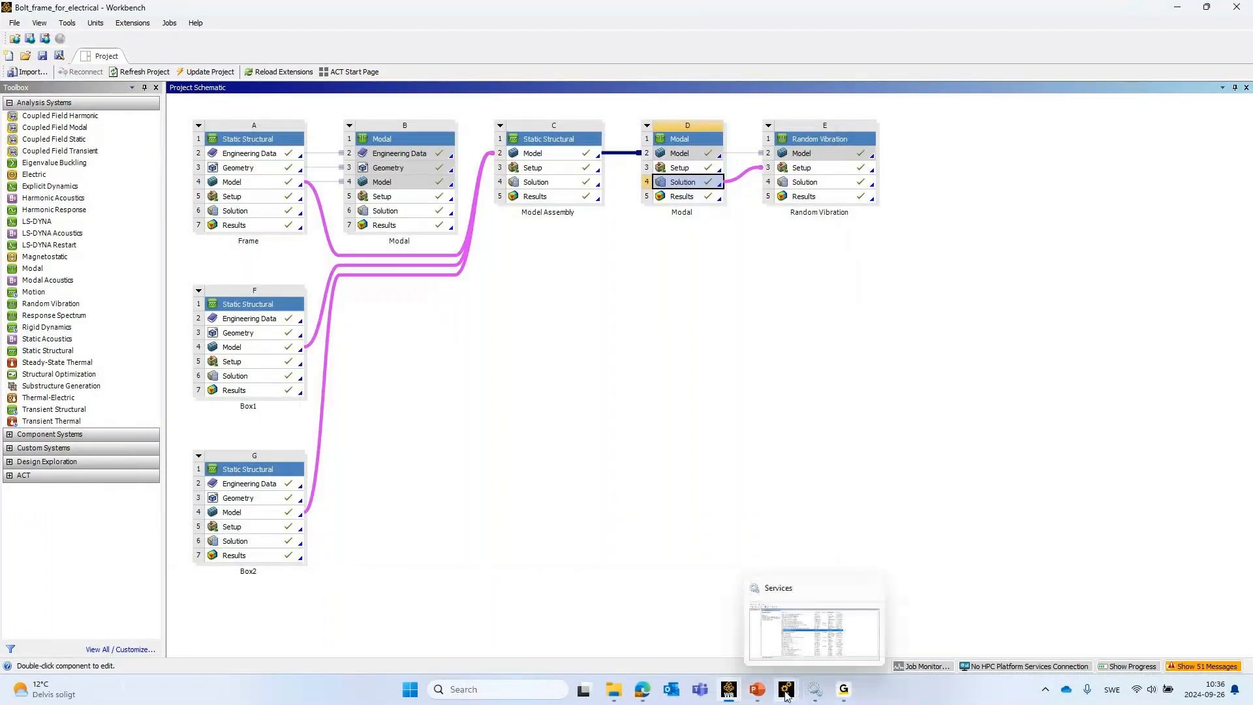
Switch to the Frame's Mechanical window and add a Report Settings object with Report Generator
mouse_move(786, 689)
left_click(974, 629)
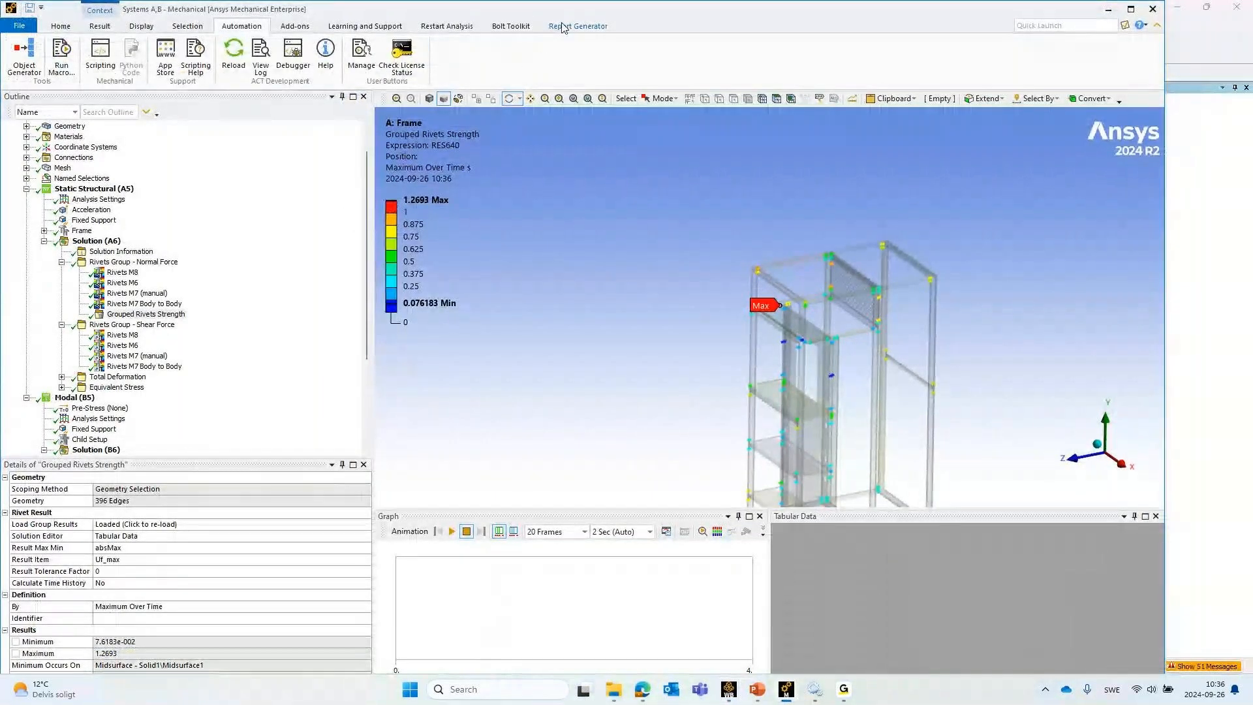
scroll(194, 156, "up", 1)
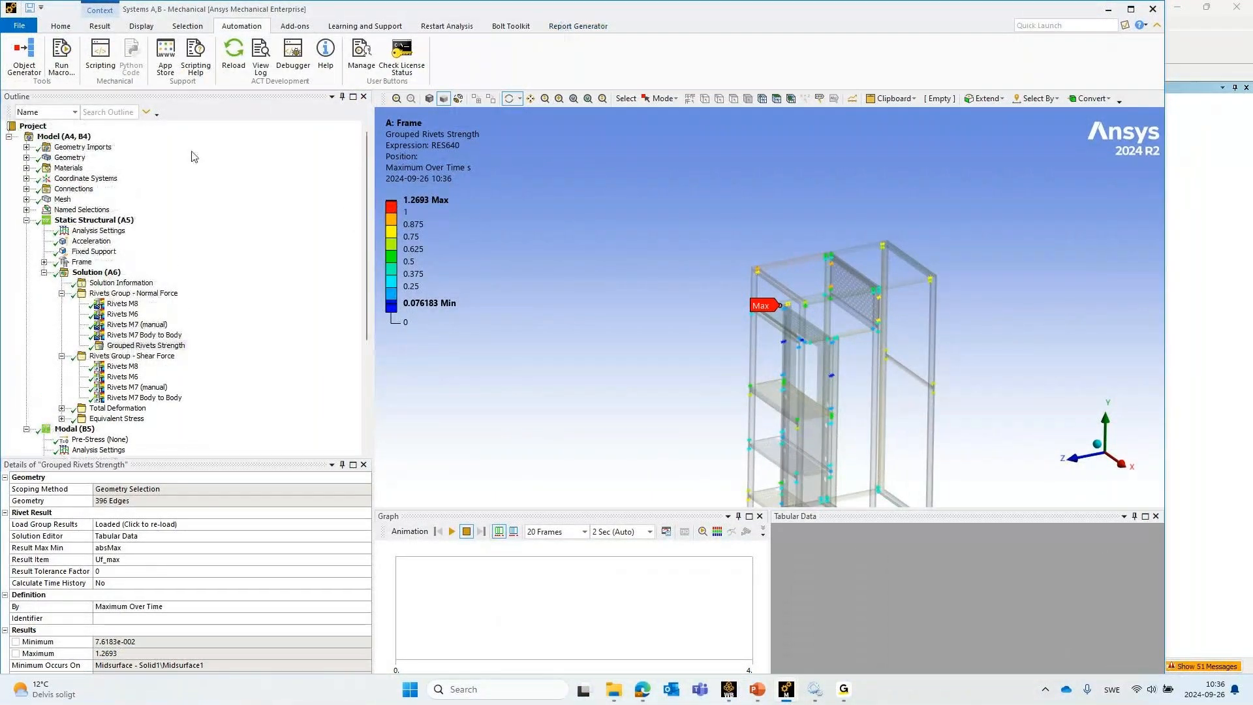
left_click(578, 27)
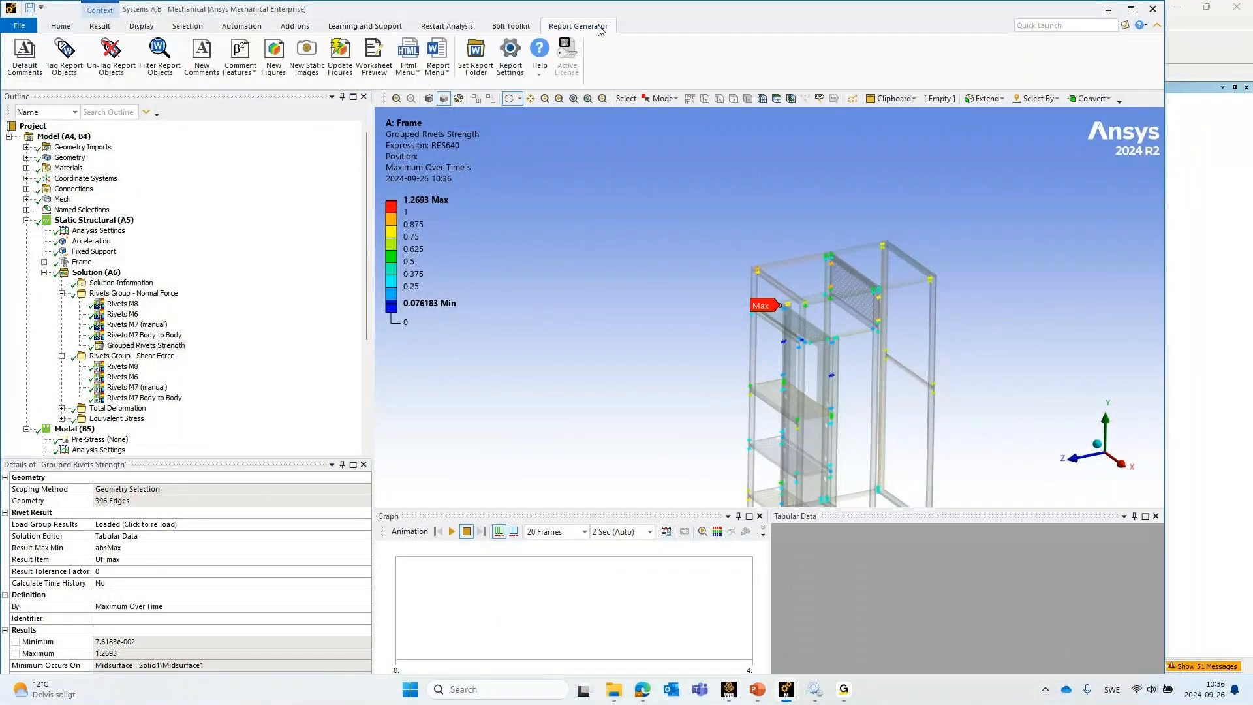
left_click(518, 55)
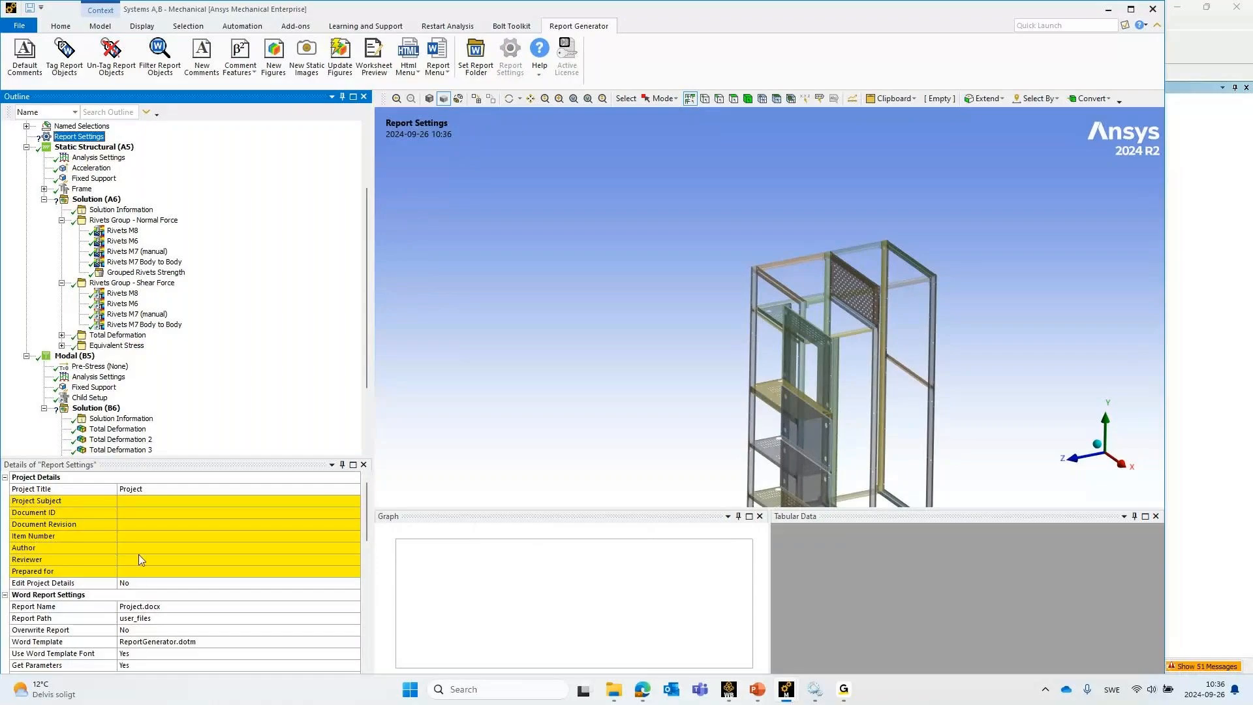
Disable Document ID, Document Revision, Item Number and Reviewer in the report's project details, and set Edit Project Details back to No
double_click(141, 584)
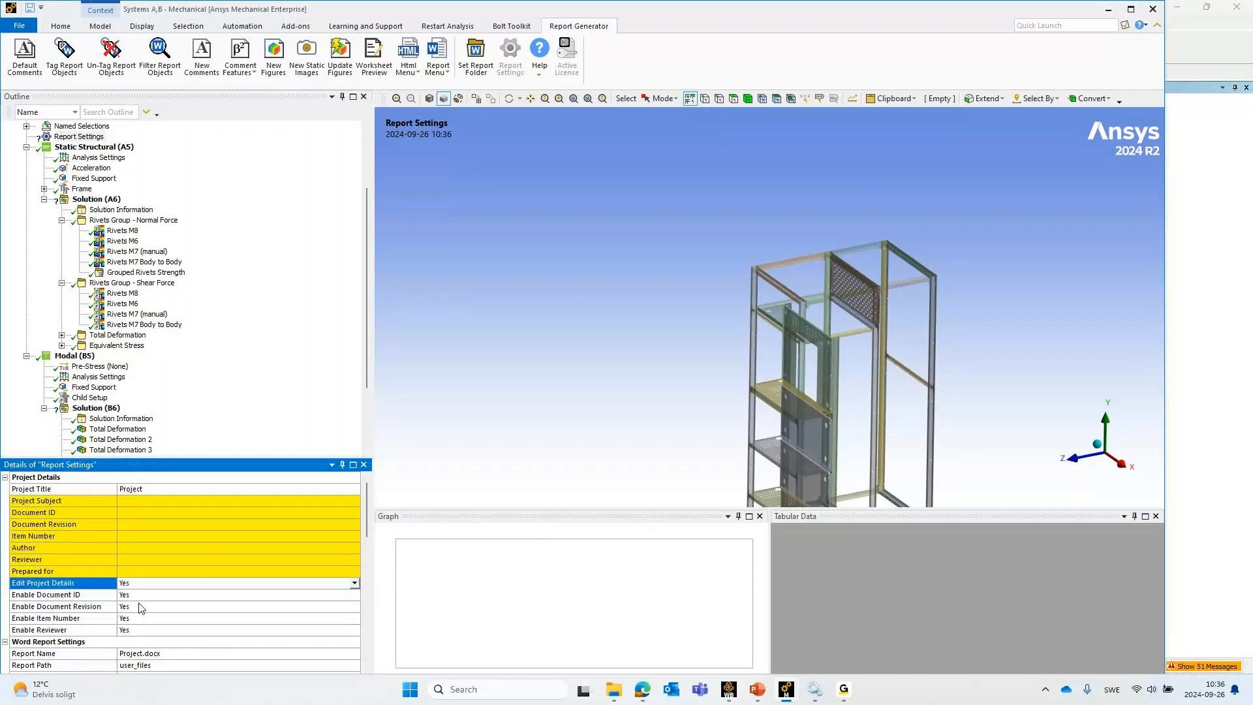
double_click(139, 596)
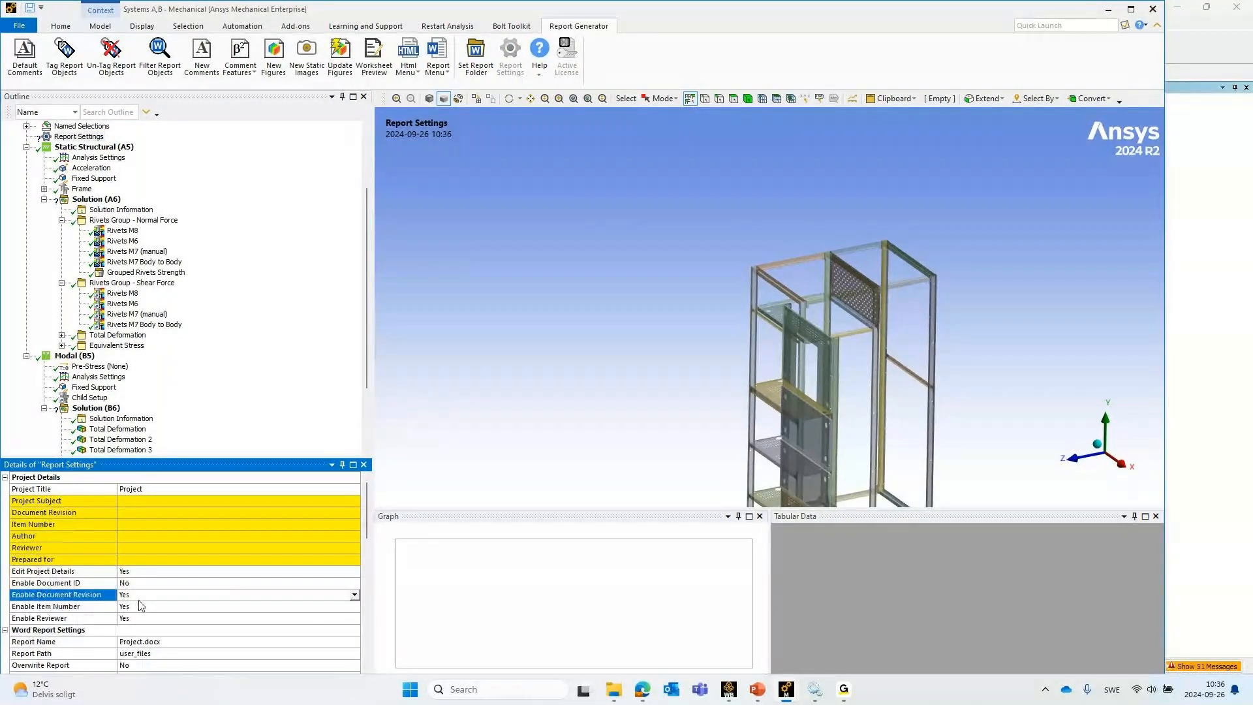
double_click(139, 595)
double_click(140, 595)
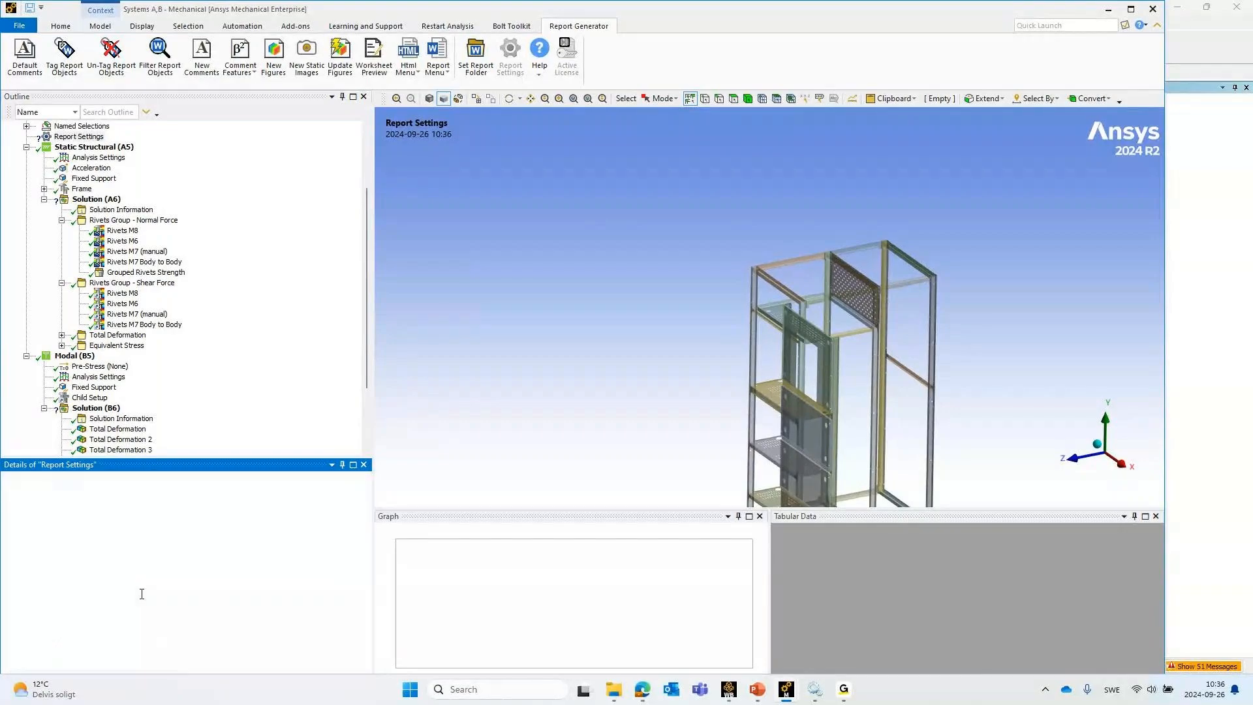
double_click(141, 595)
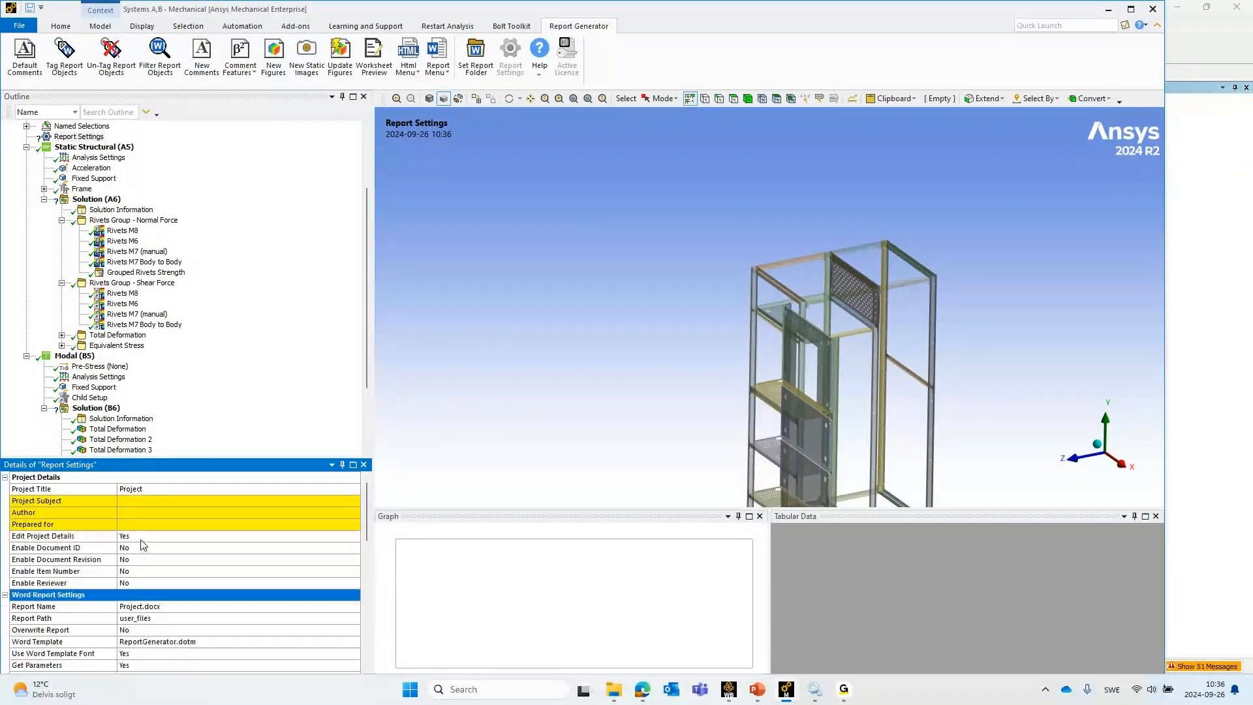
double_click(142, 538)
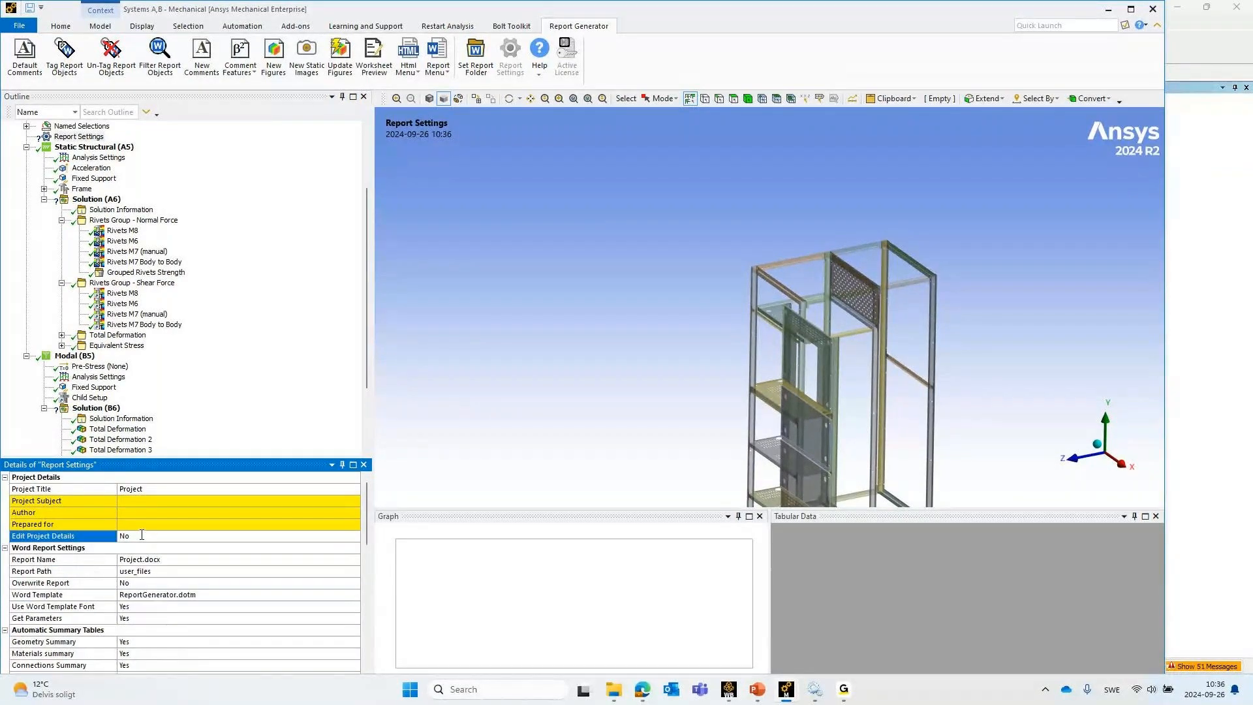
Set the report's Project Subject to Demo, fill in the author's full name, and set Prepared for to End User
left_click(138, 501)
type("Demo")
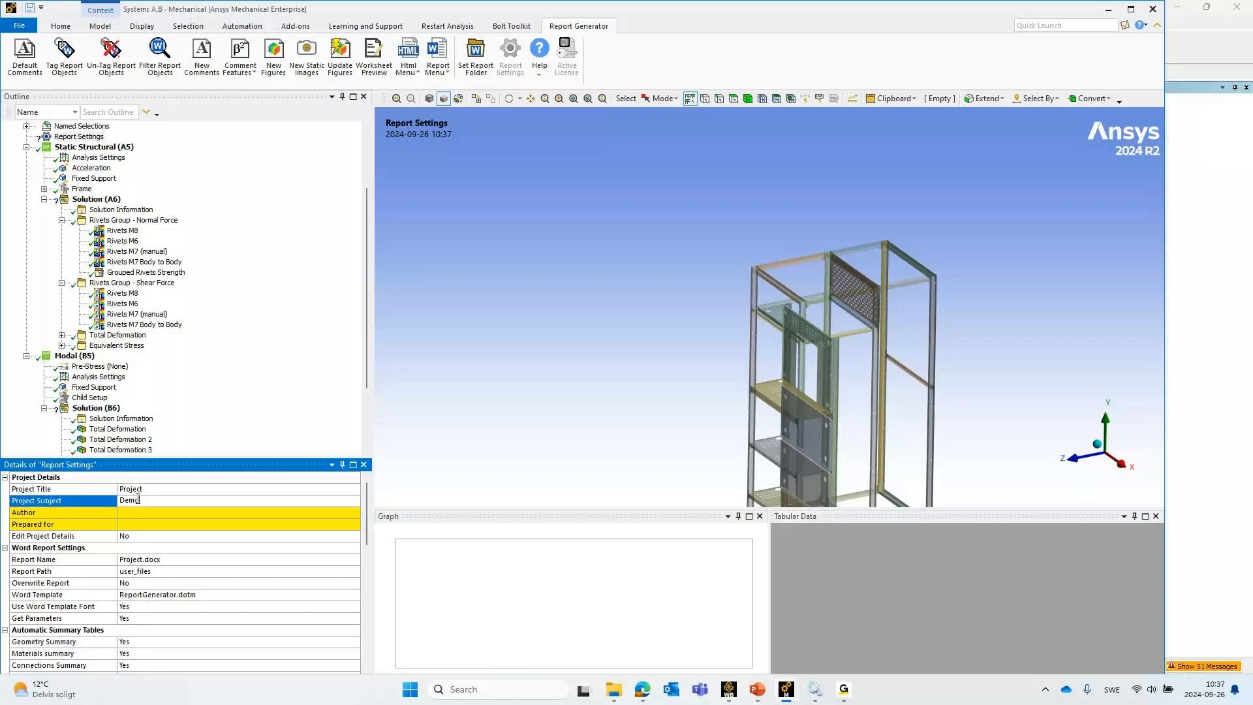
left_click(156, 514)
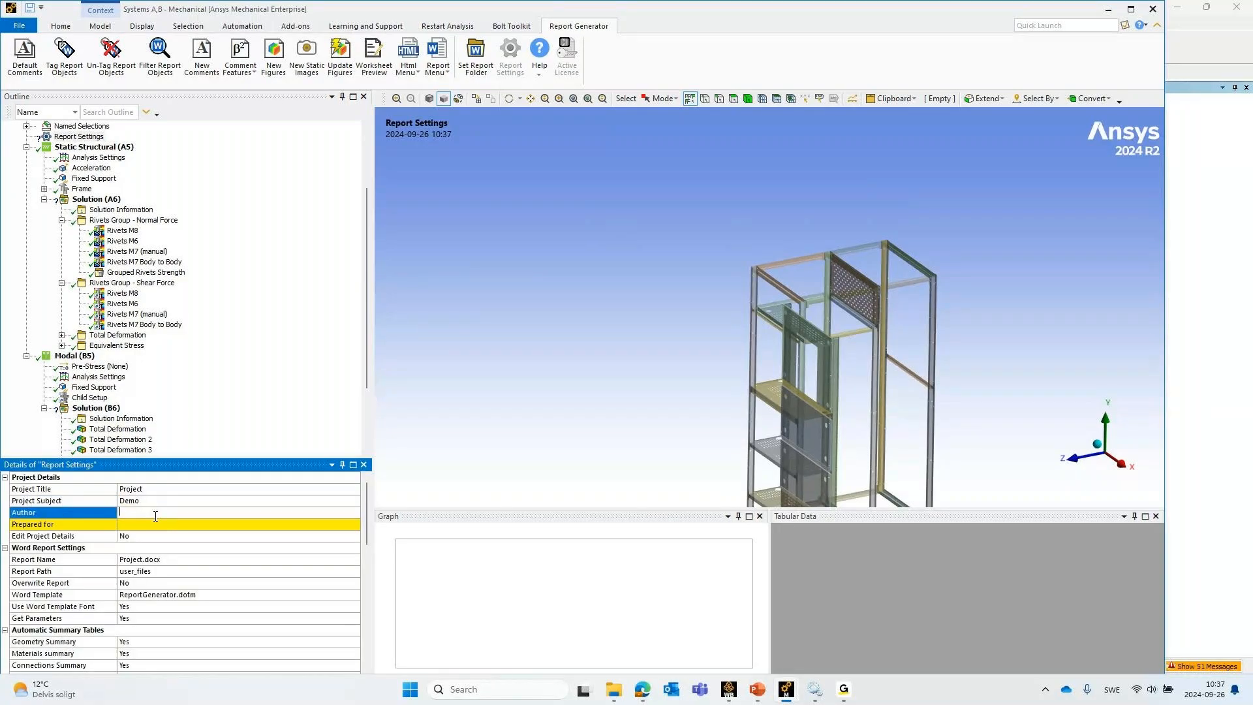
type("Magnus Gustafsson")
left_click(153, 527)
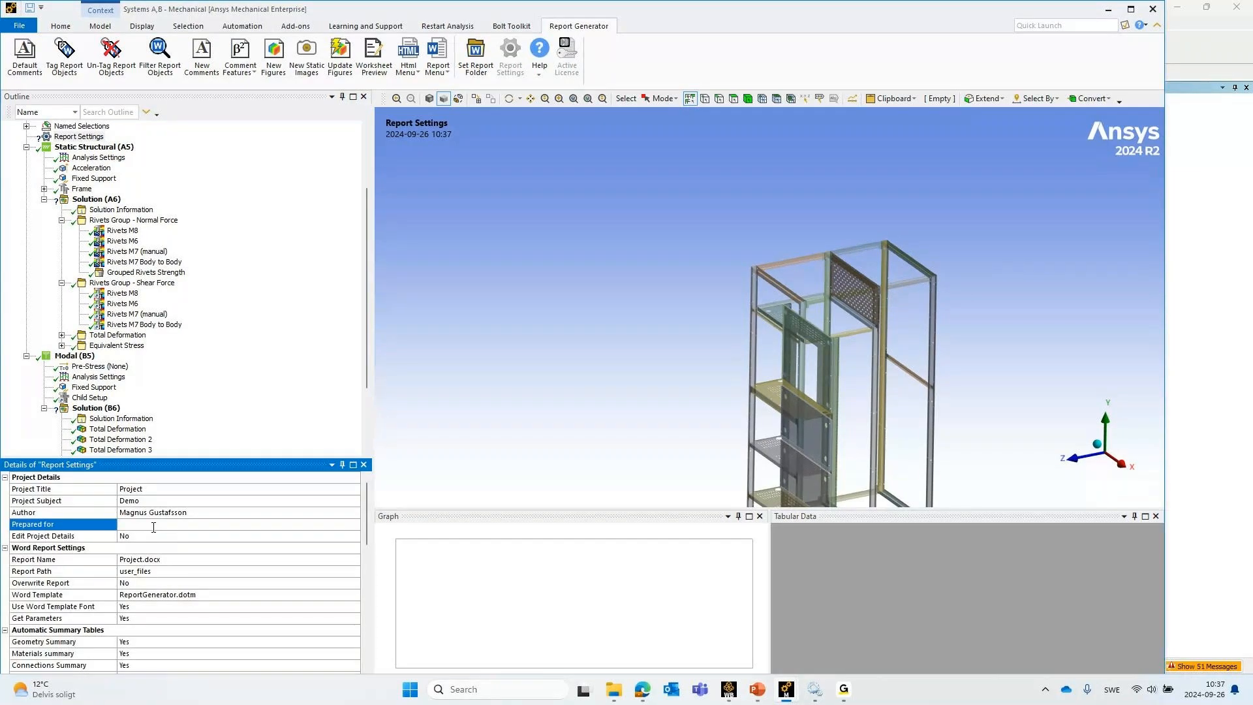
type("End User")
key("Return")
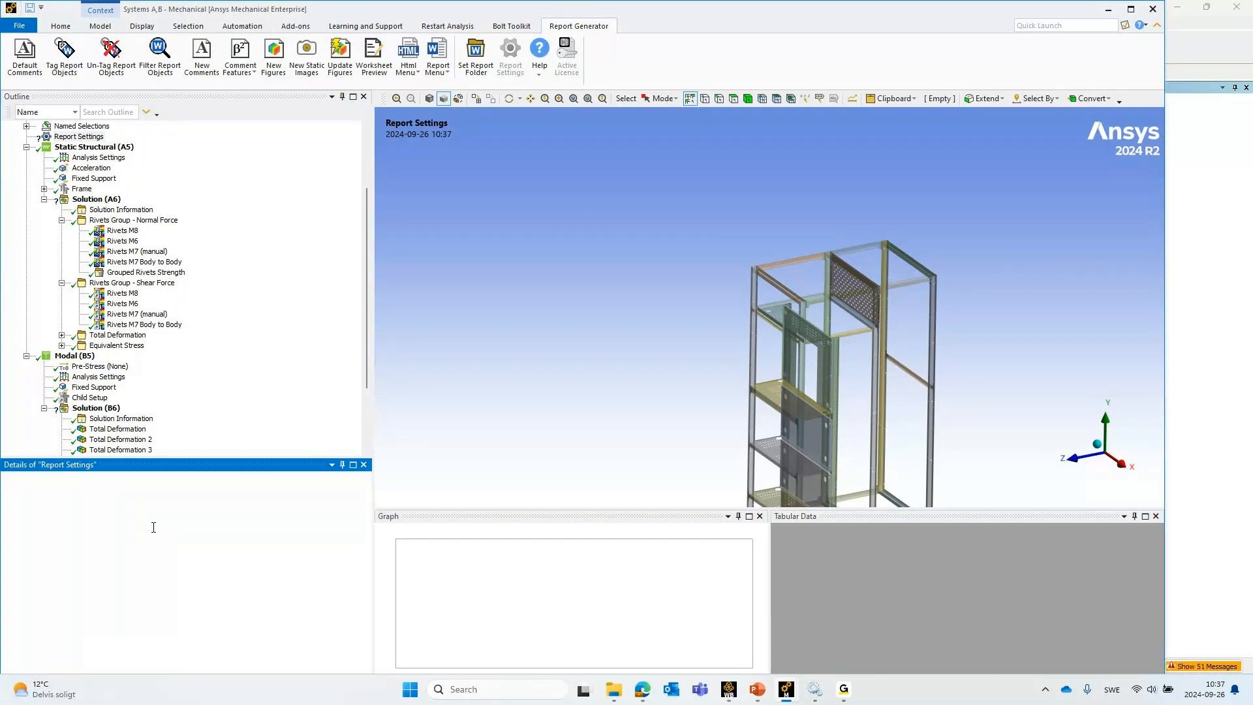
Check the title page details of the Project object, and return to Report Settings
scroll(95, 164, "up", 3)
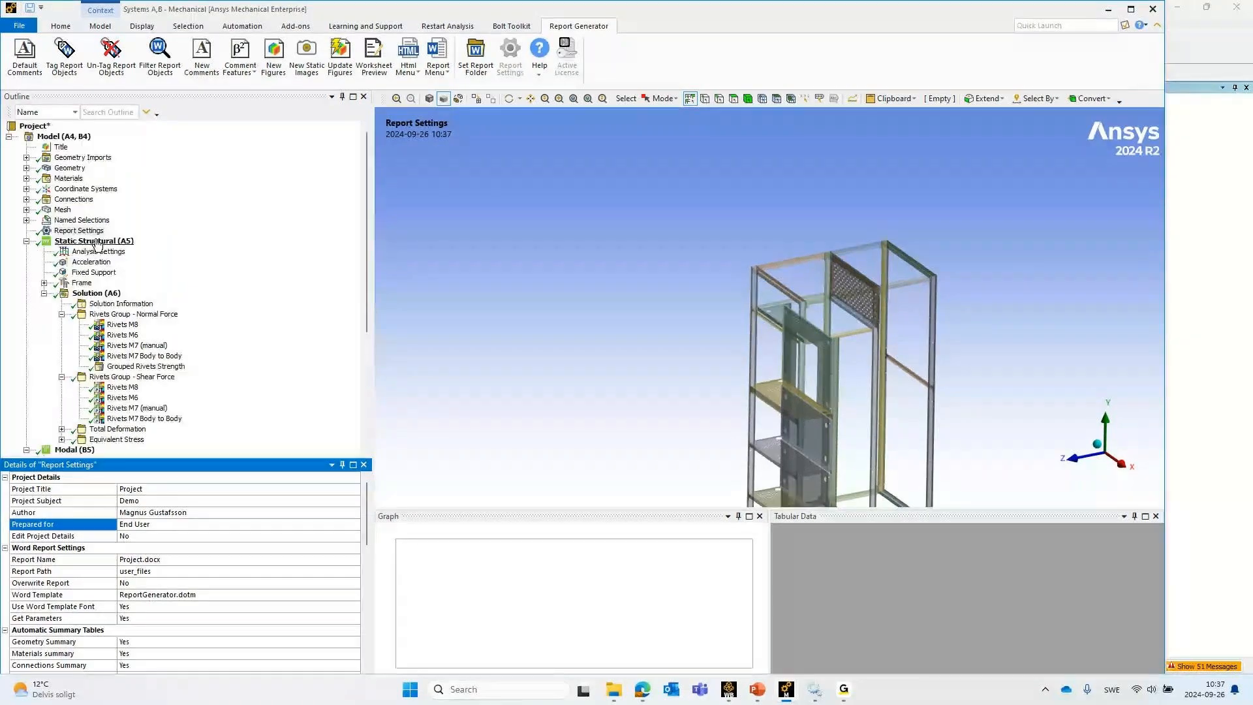
left_click(33, 126)
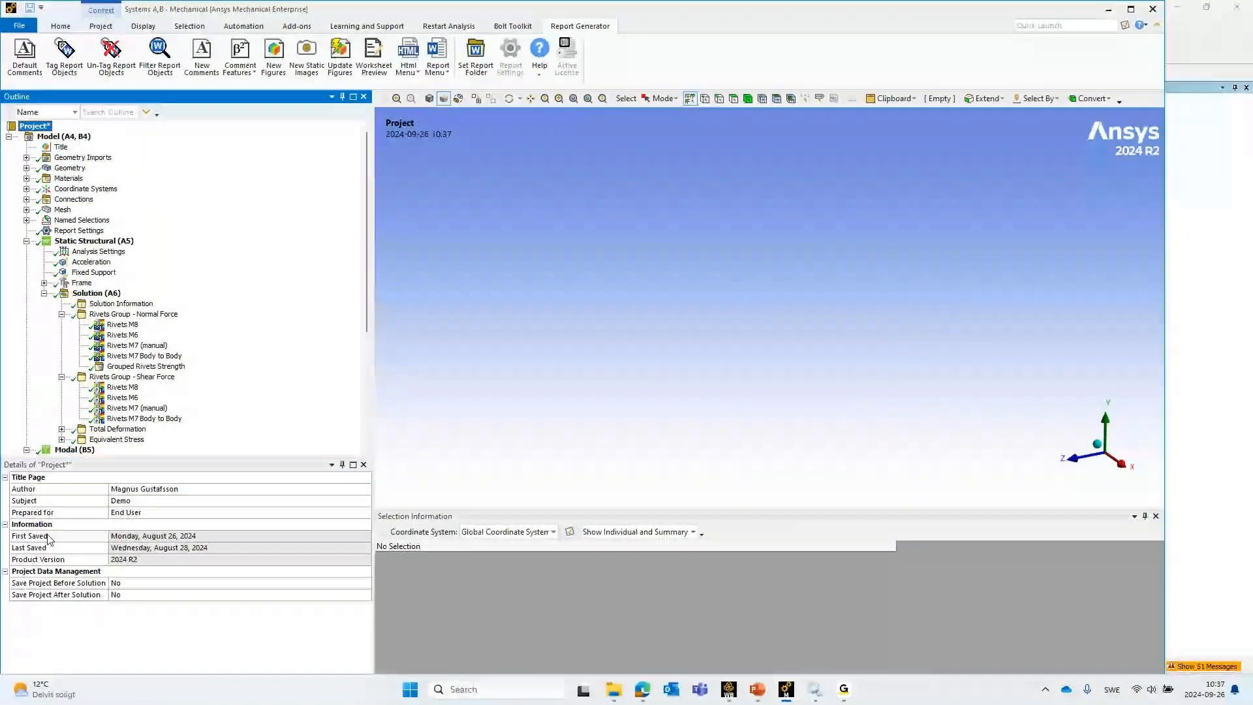
left_click(79, 231)
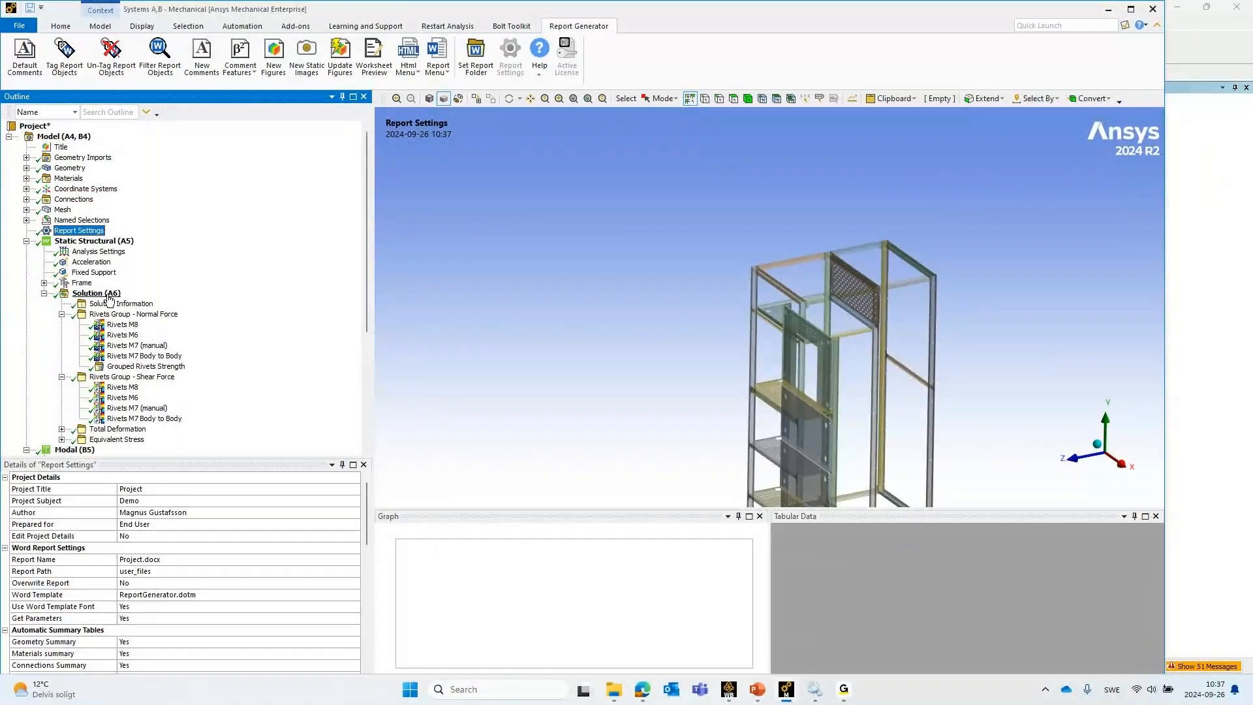
Display the static Rivets M8 normal force result with the whole frame in view, and show its worksheet preview
left_click(122, 325)
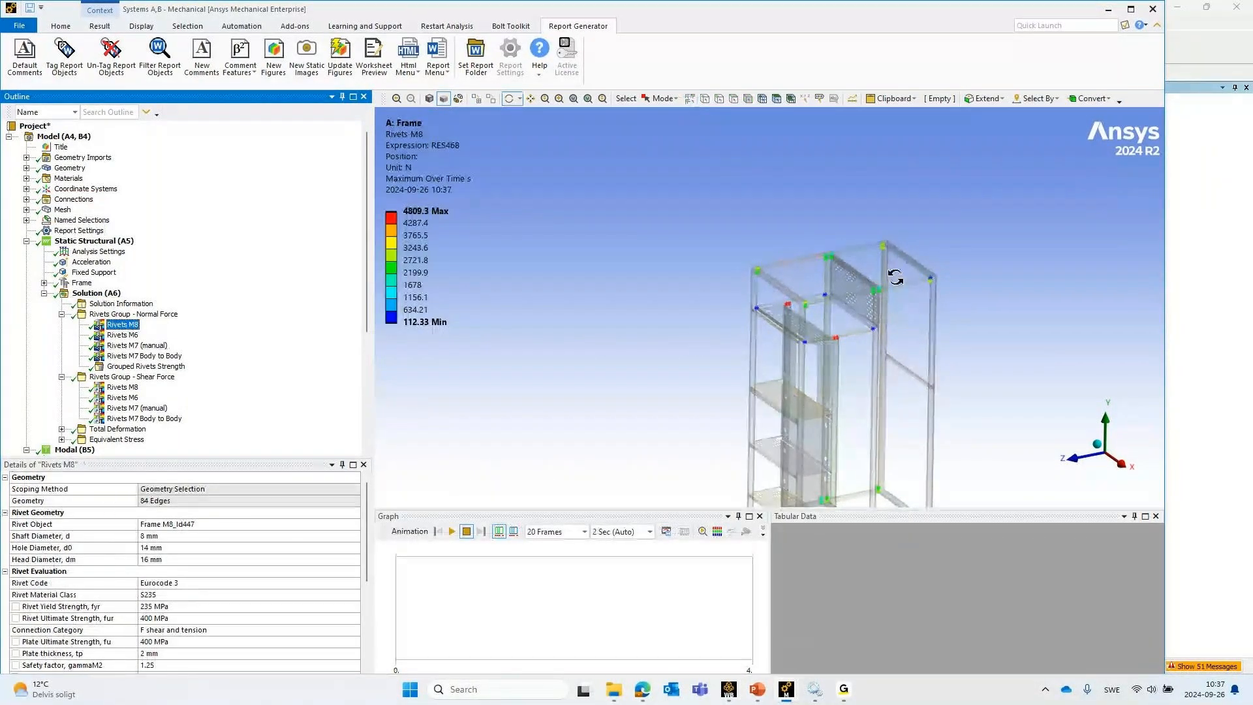
middle_click_drag(933, 267, 798, 201, "ctrl")
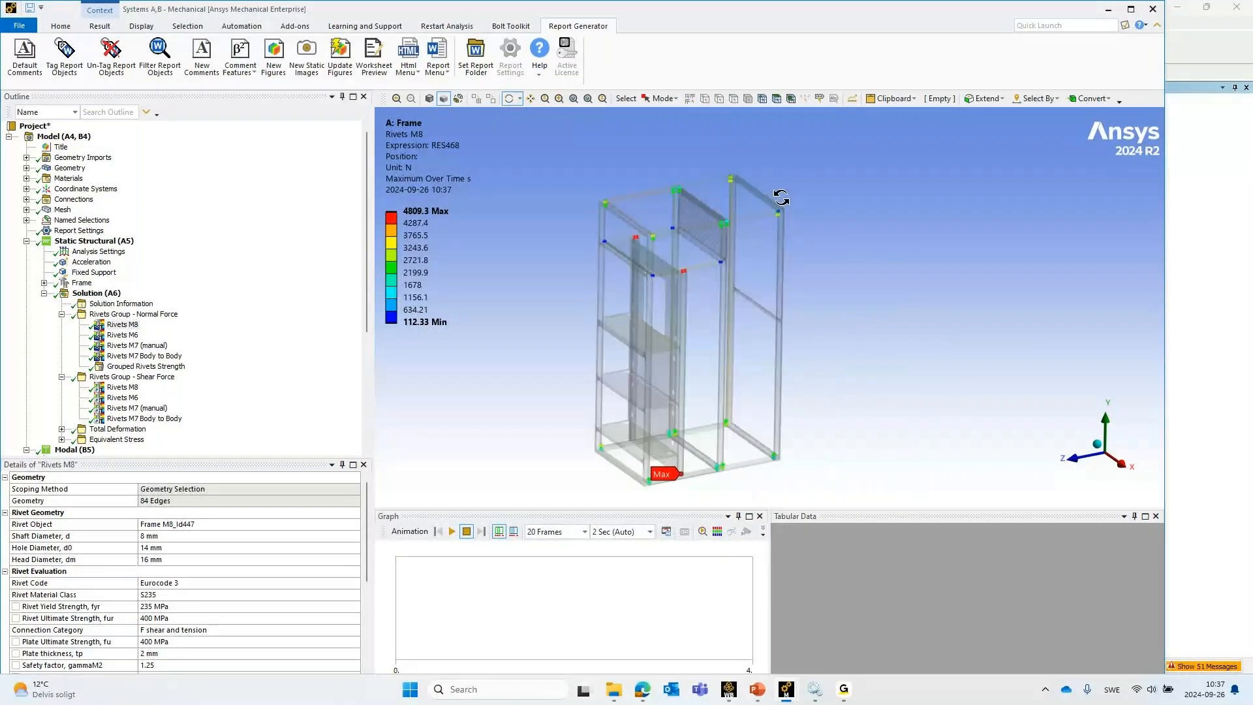
left_click(375, 52)
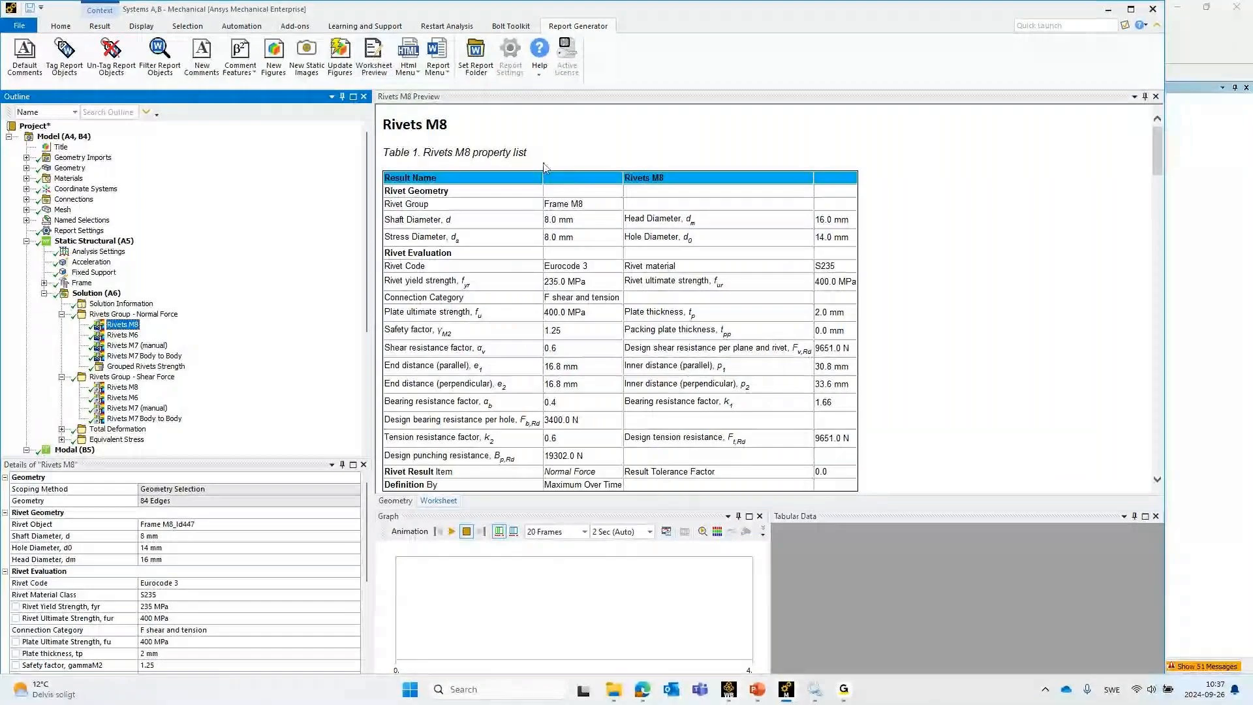
Examine the Rivets M8 preview's property list, the per-rivet force and stress summary, and the utilization factor summary
scroll(487, 217, "down", 3)
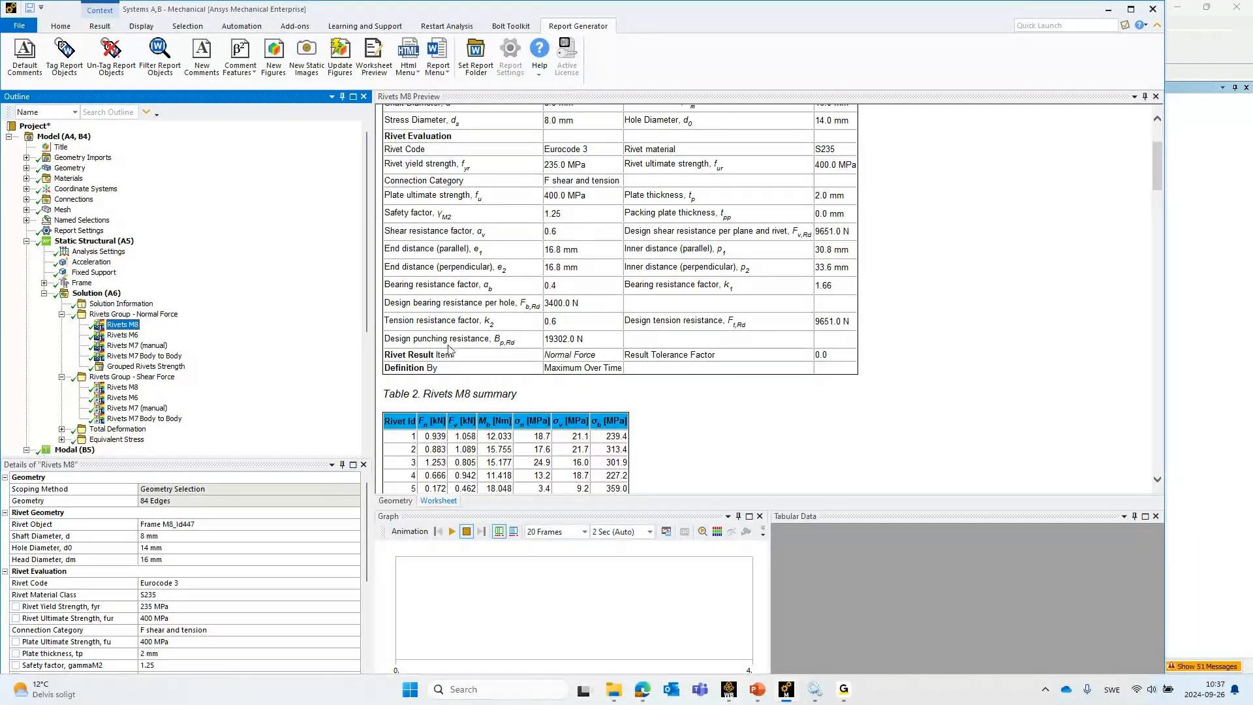
scroll(674, 221, "down", 3)
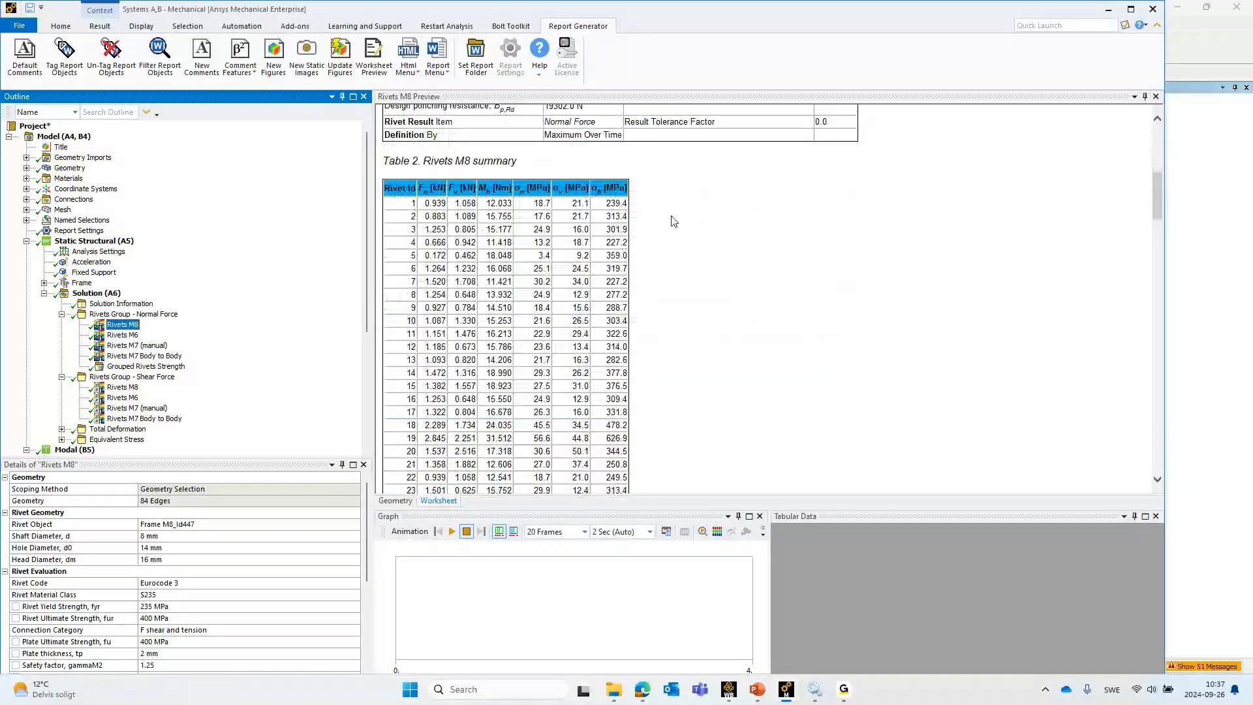
scroll(613, 219, "down", 3)
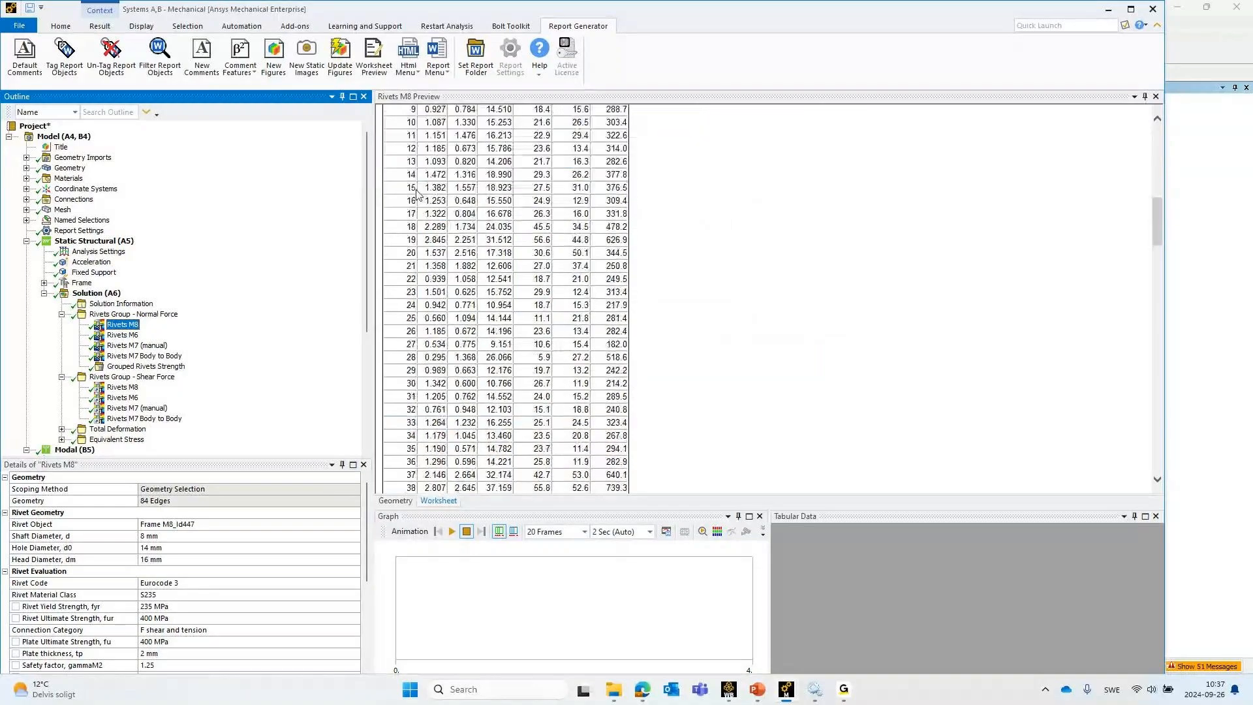
scroll(431, 194, "down", 2)
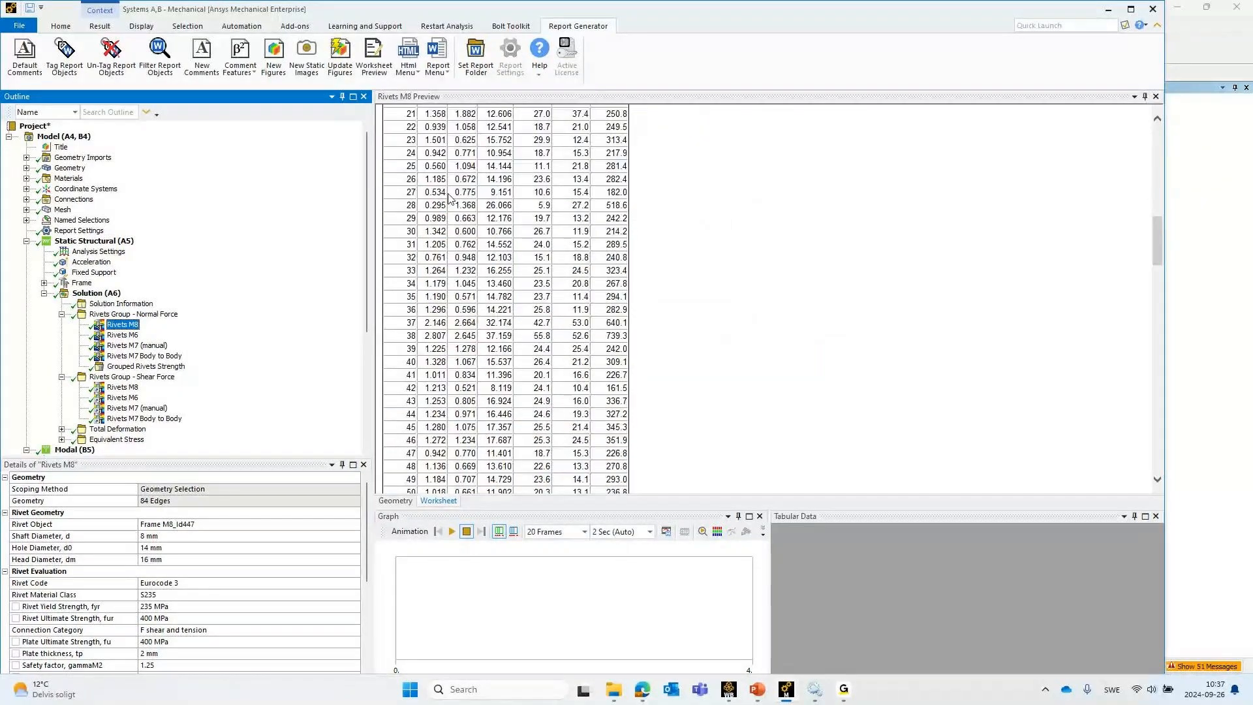
scroll(448, 198, "down", 10)
scroll(495, 252, "up", 14)
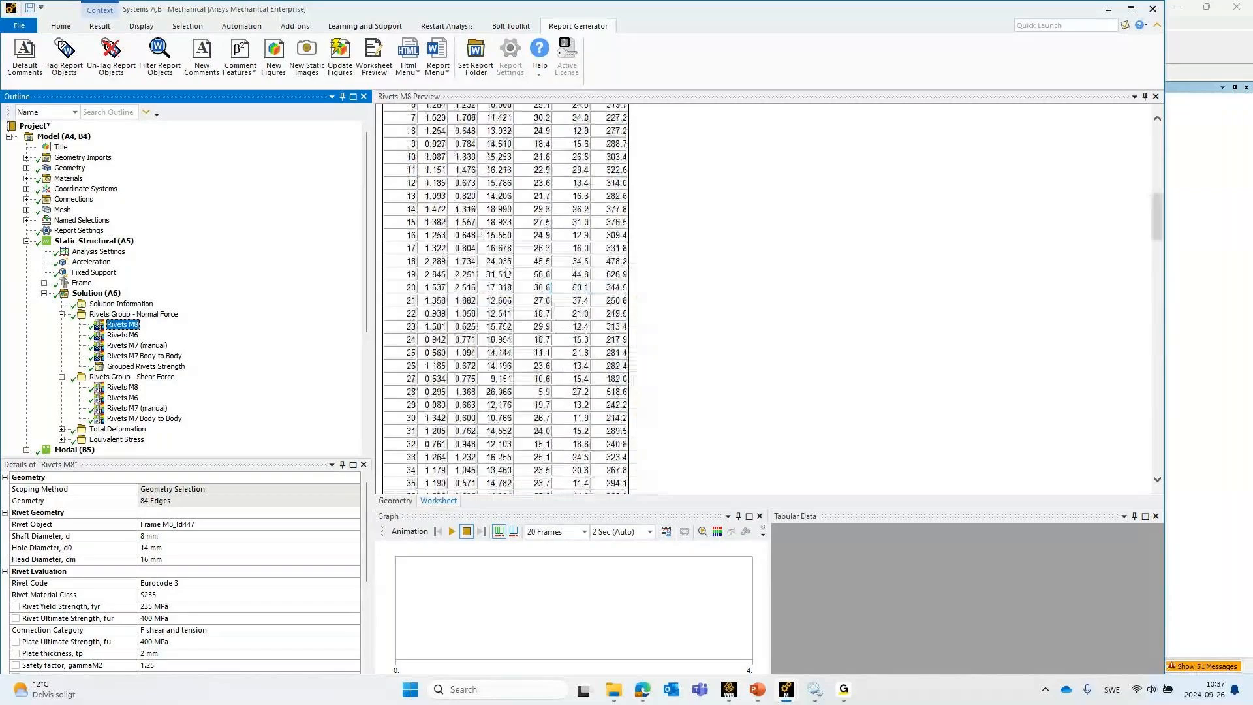
scroll(508, 273, "up", 4)
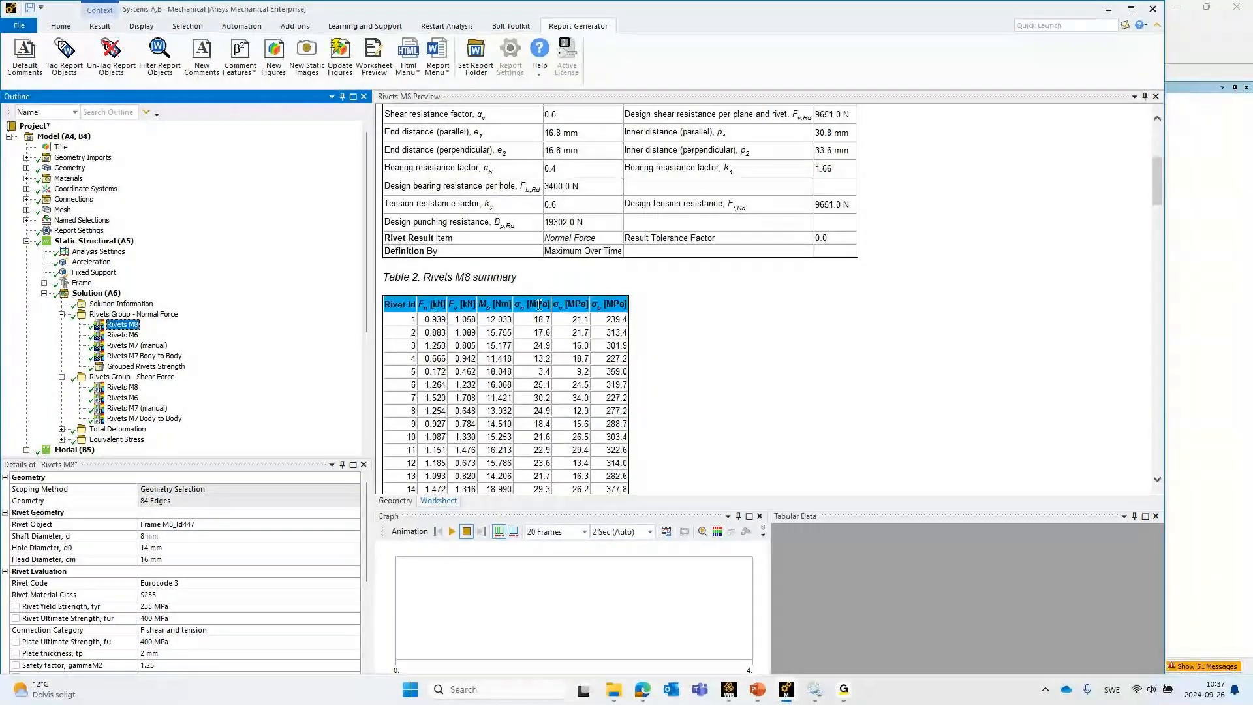
scroll(577, 258, "down", 11)
scroll(577, 257, "down", 2)
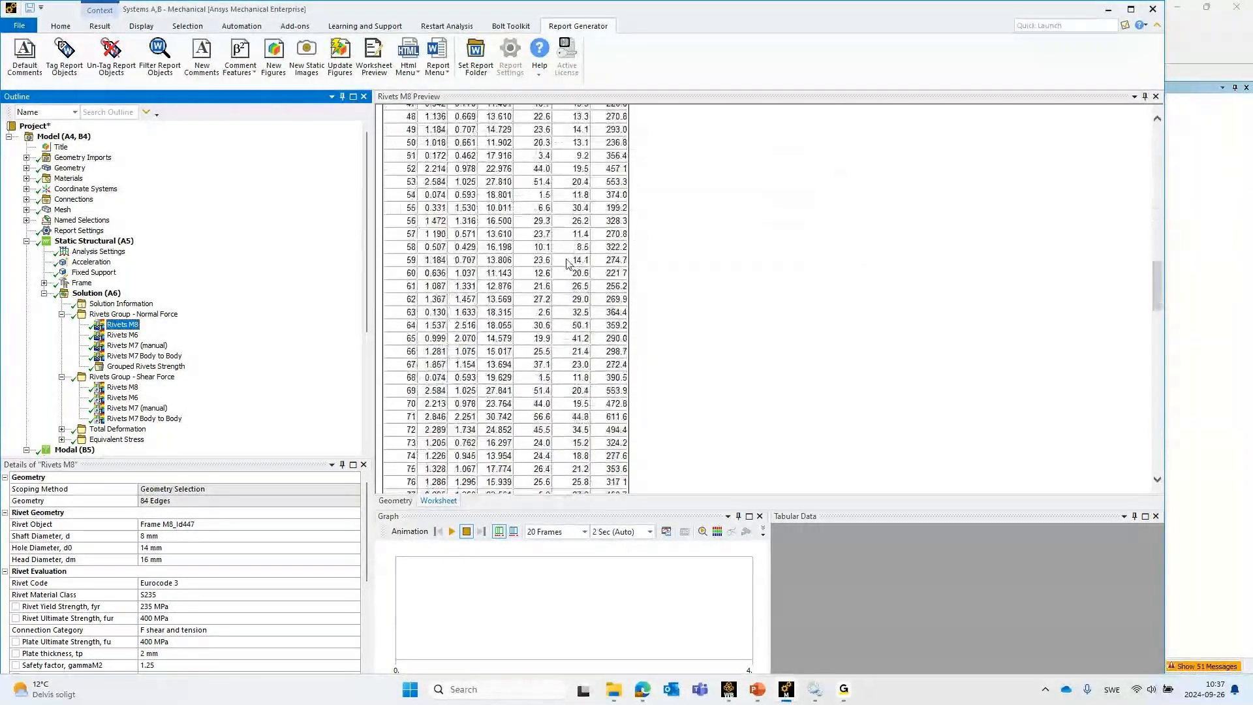
scroll(567, 264, "down", 7)
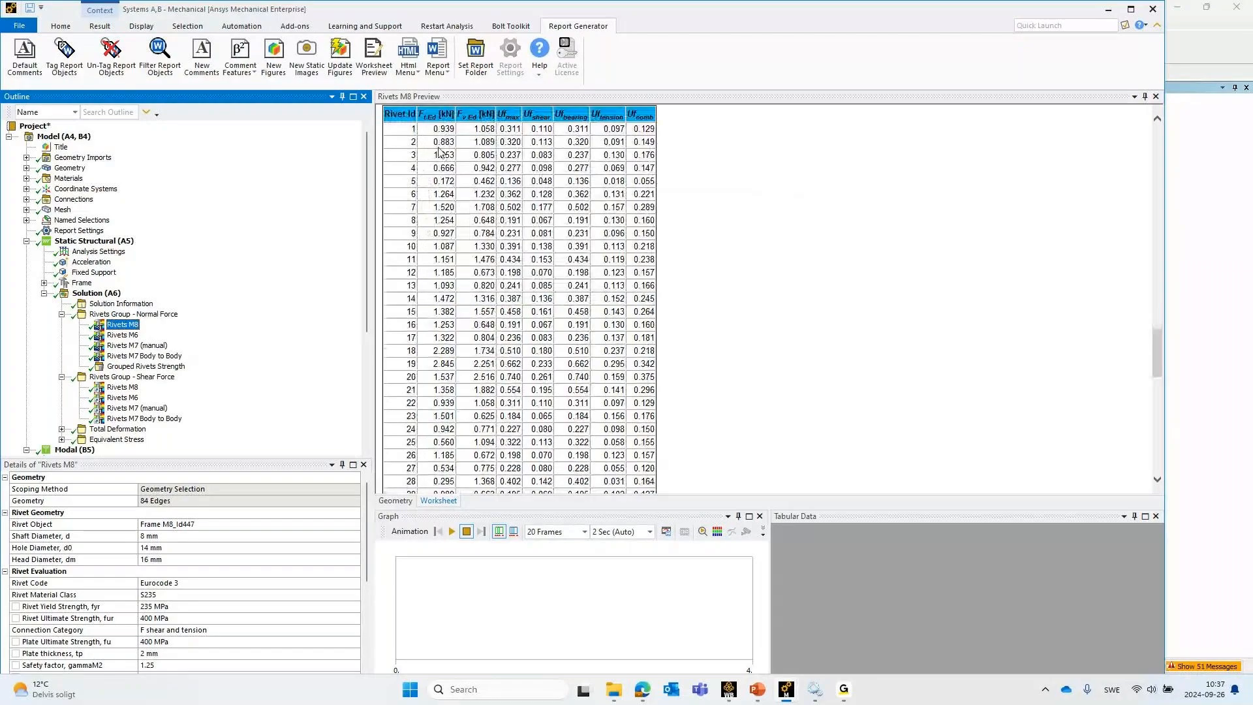
scroll(434, 143, "up", 1)
scroll(434, 143, "up", 1)
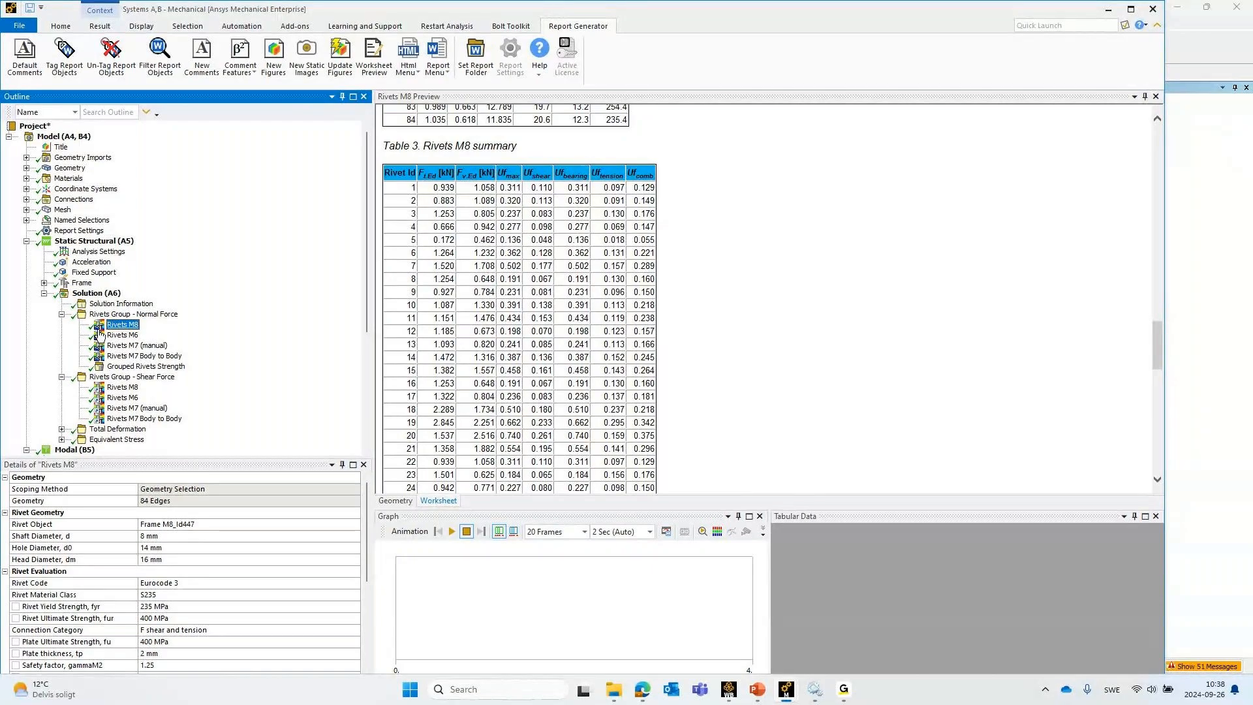
Edit the Result Tolerance Factor of the Rivets M8 normal force result and re-evaluate the result
scroll(179, 539, "down", 4)
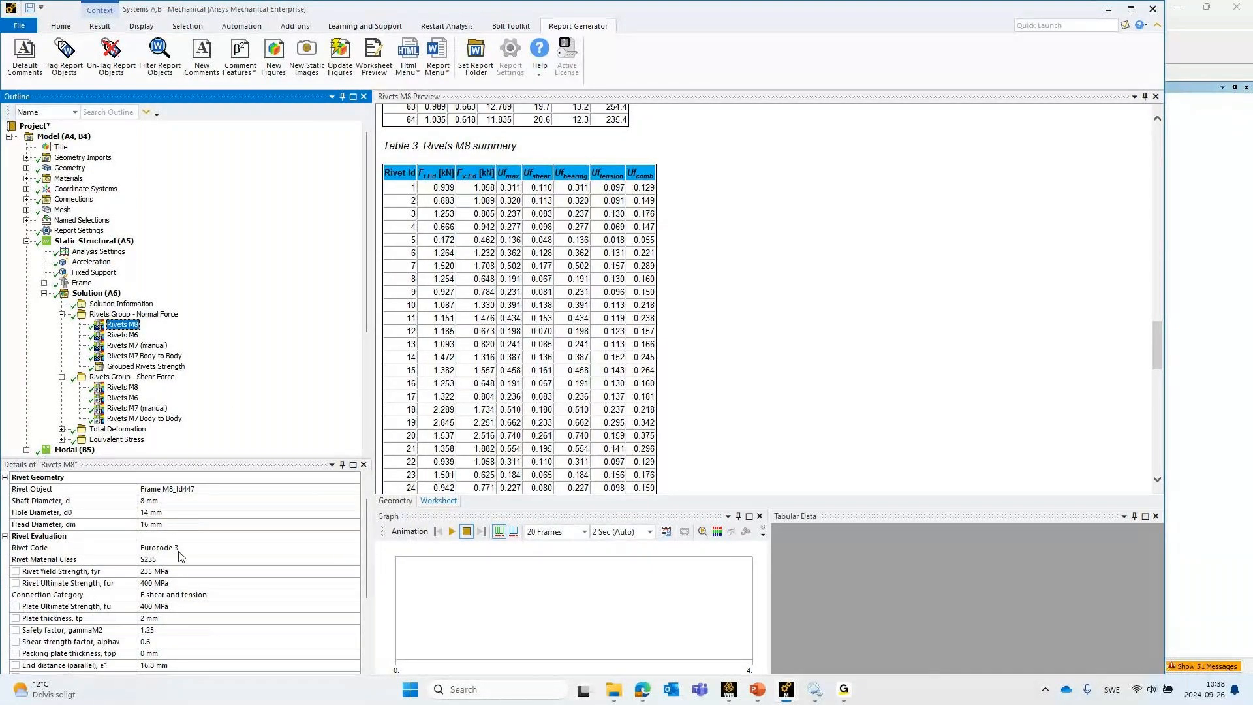
scroll(177, 541, "down", 1)
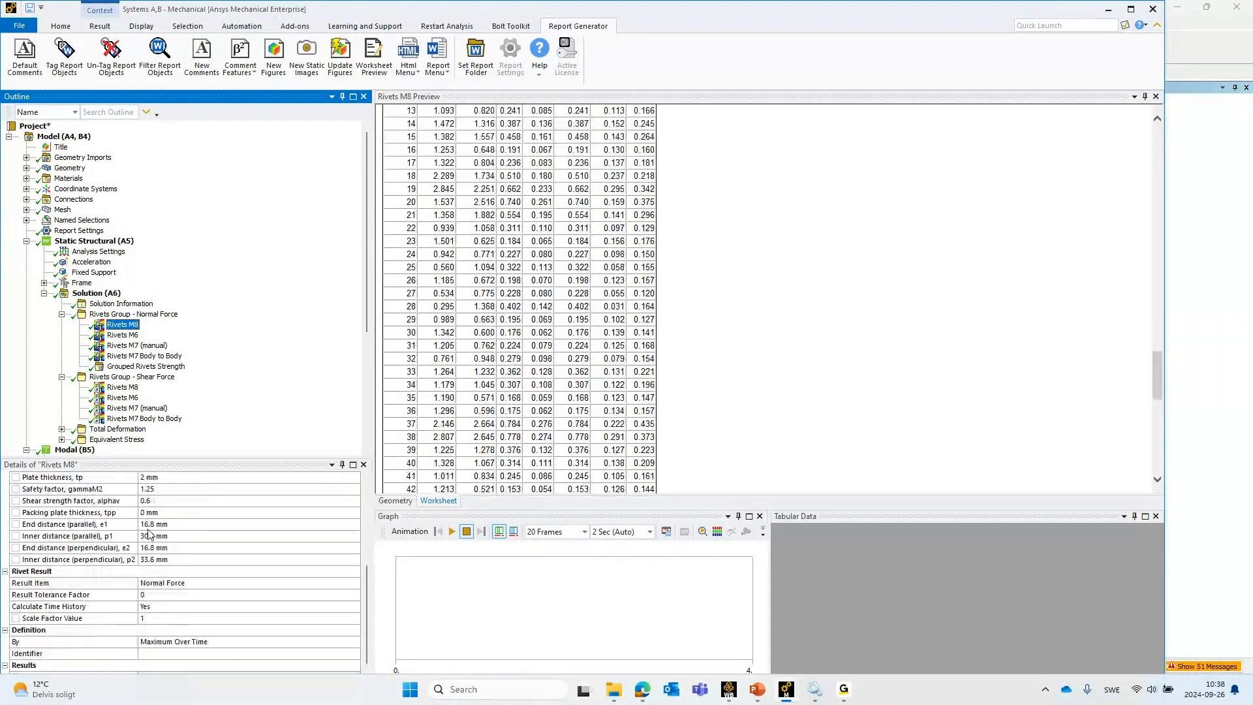
left_click(157, 595)
scroll(159, 594, "up", 2)
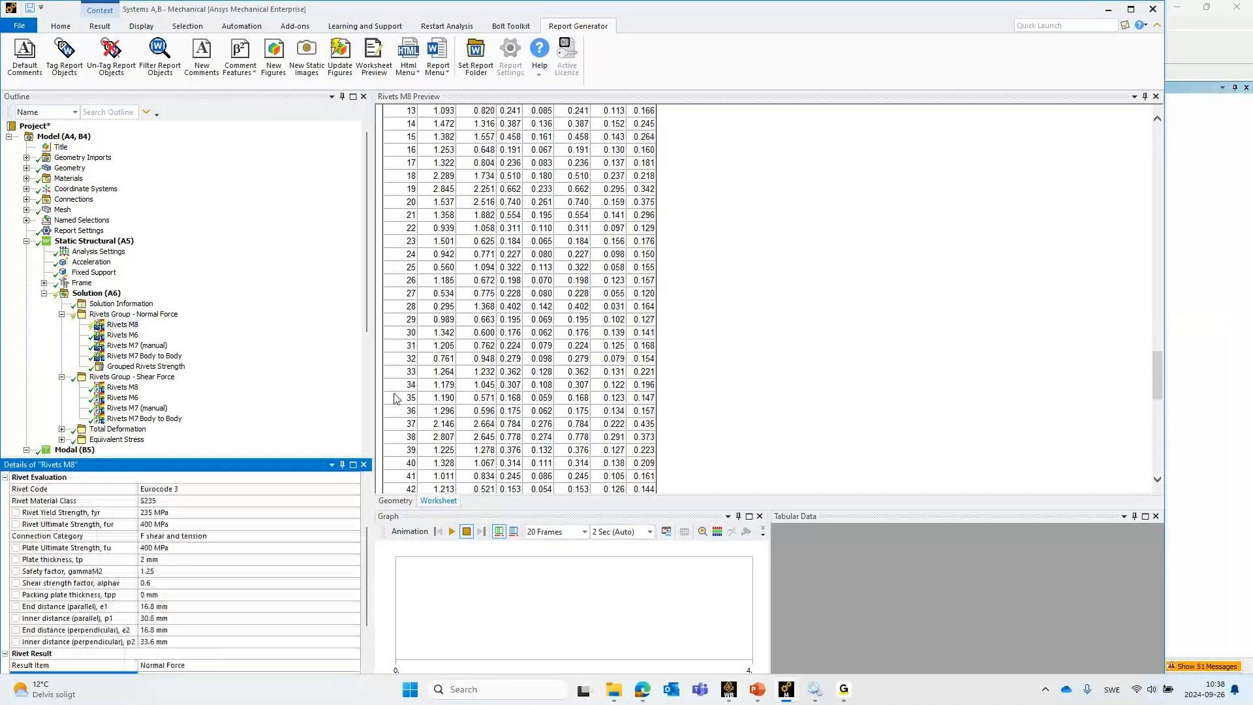
right_click(121, 325)
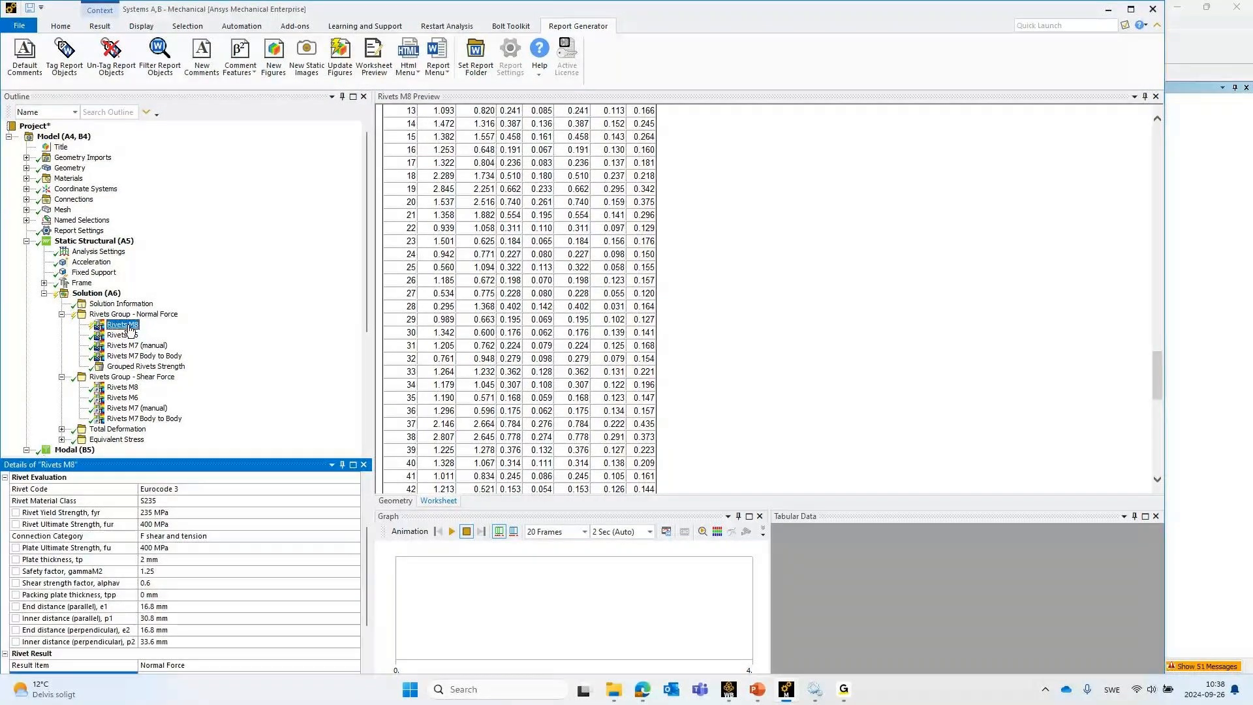
left_click(139, 350)
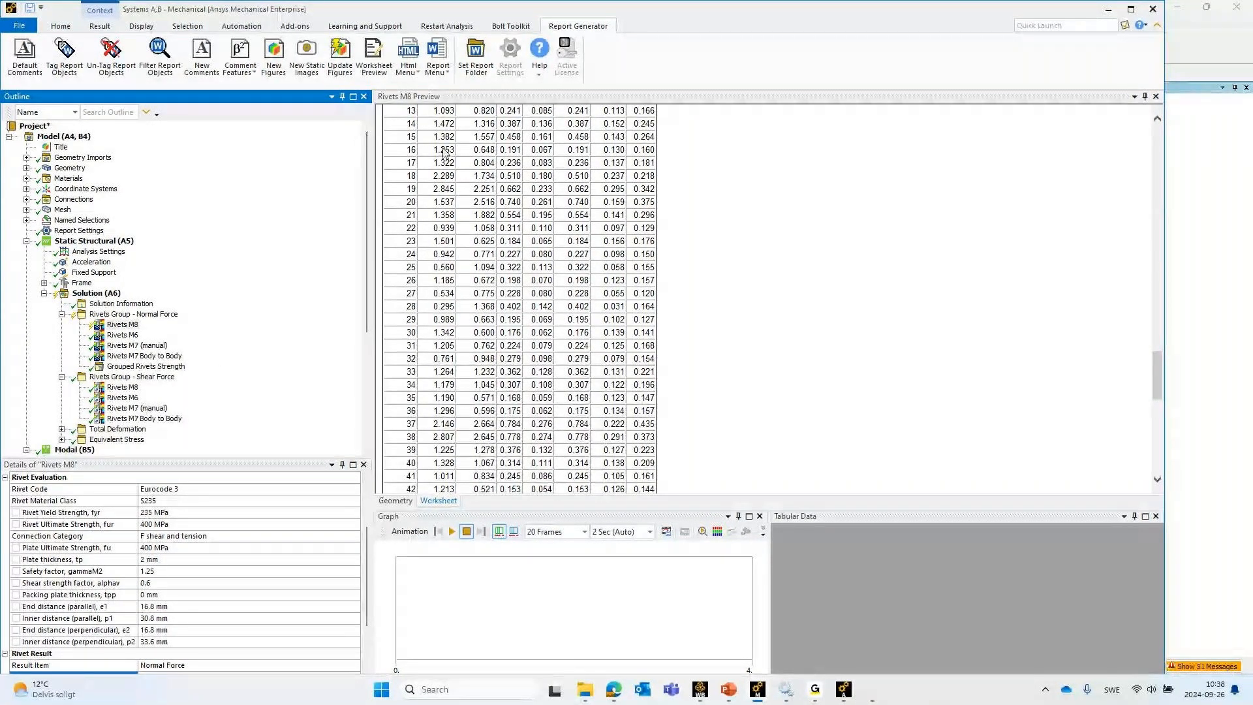
left_click(540, 182)
mouse_move(736, 685)
mouse_move(817, 696)
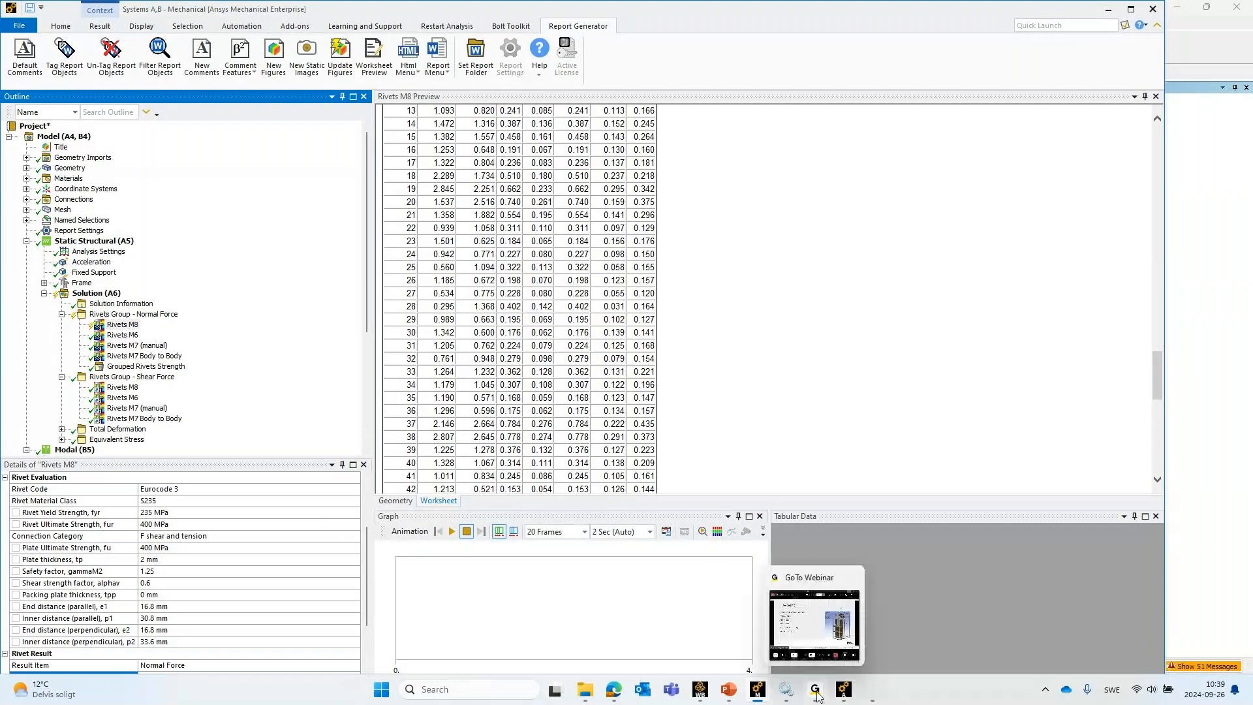